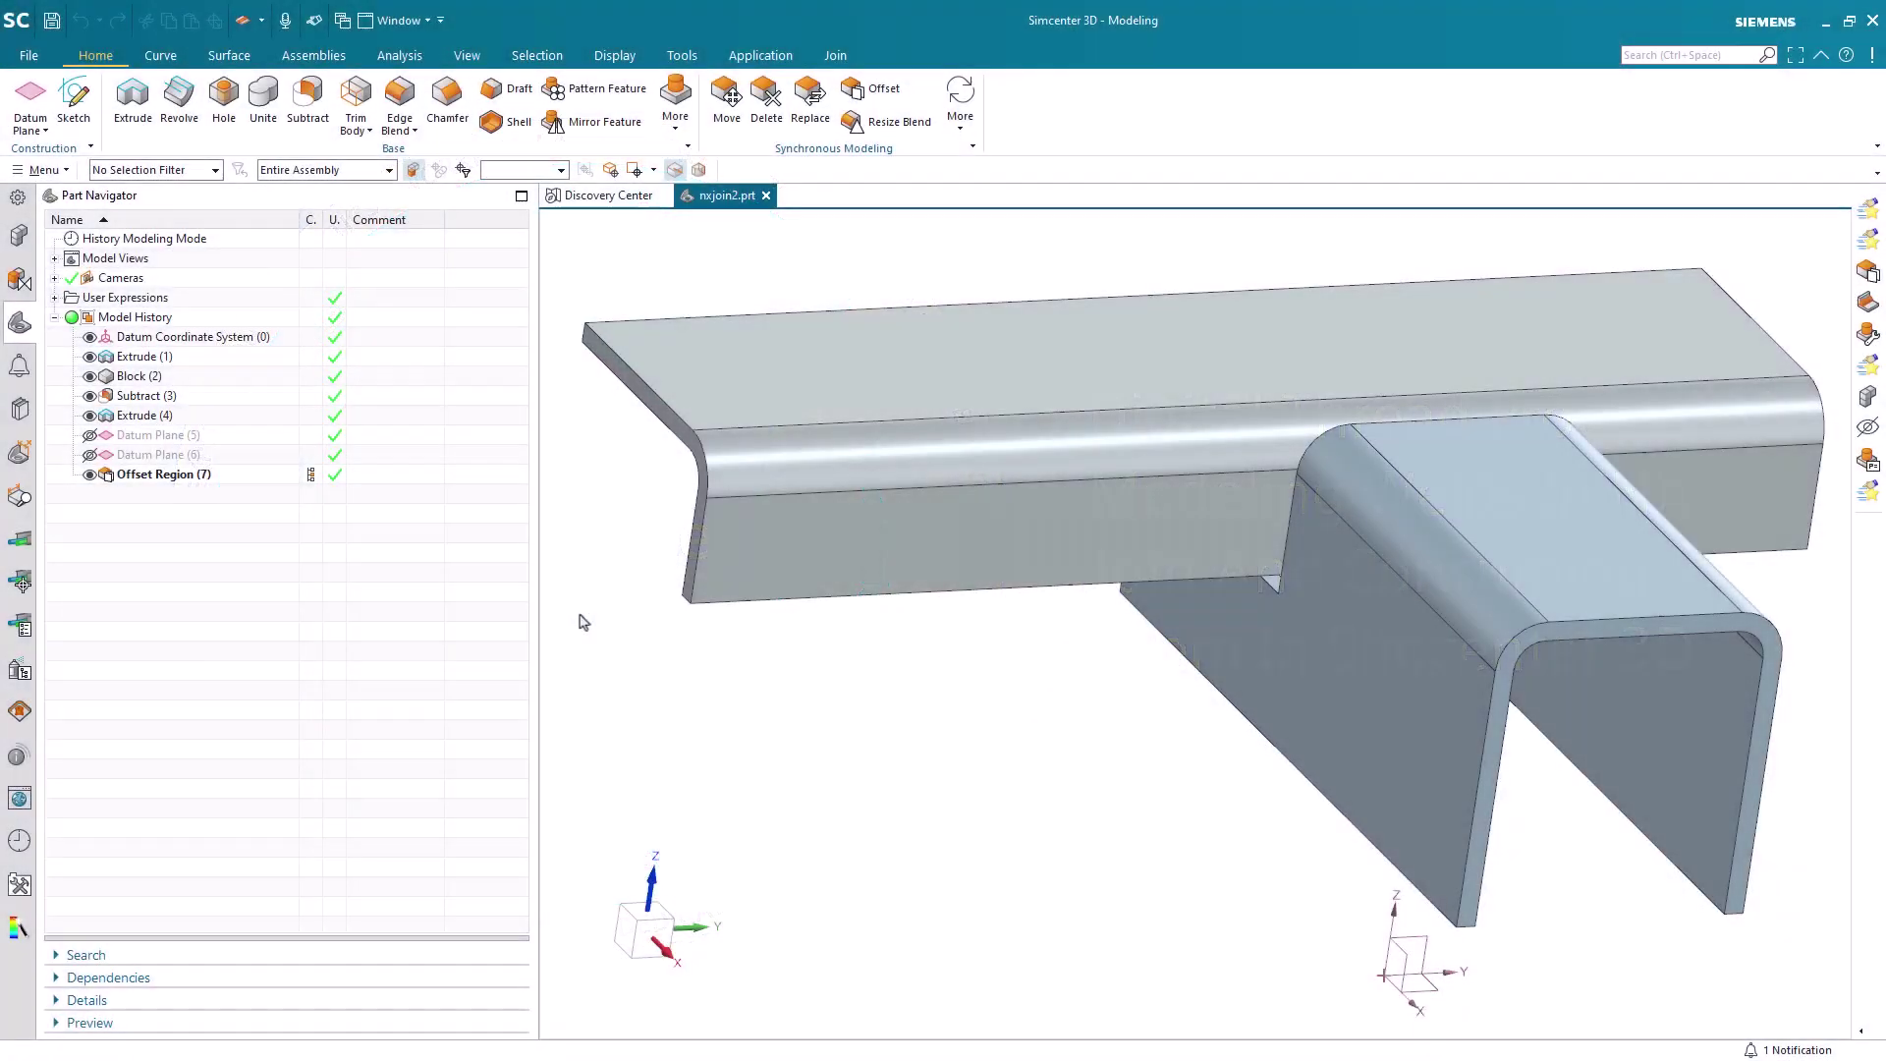
Bring up the Join tab's weld and joining tools for the T-joint model.
click(822, 57)
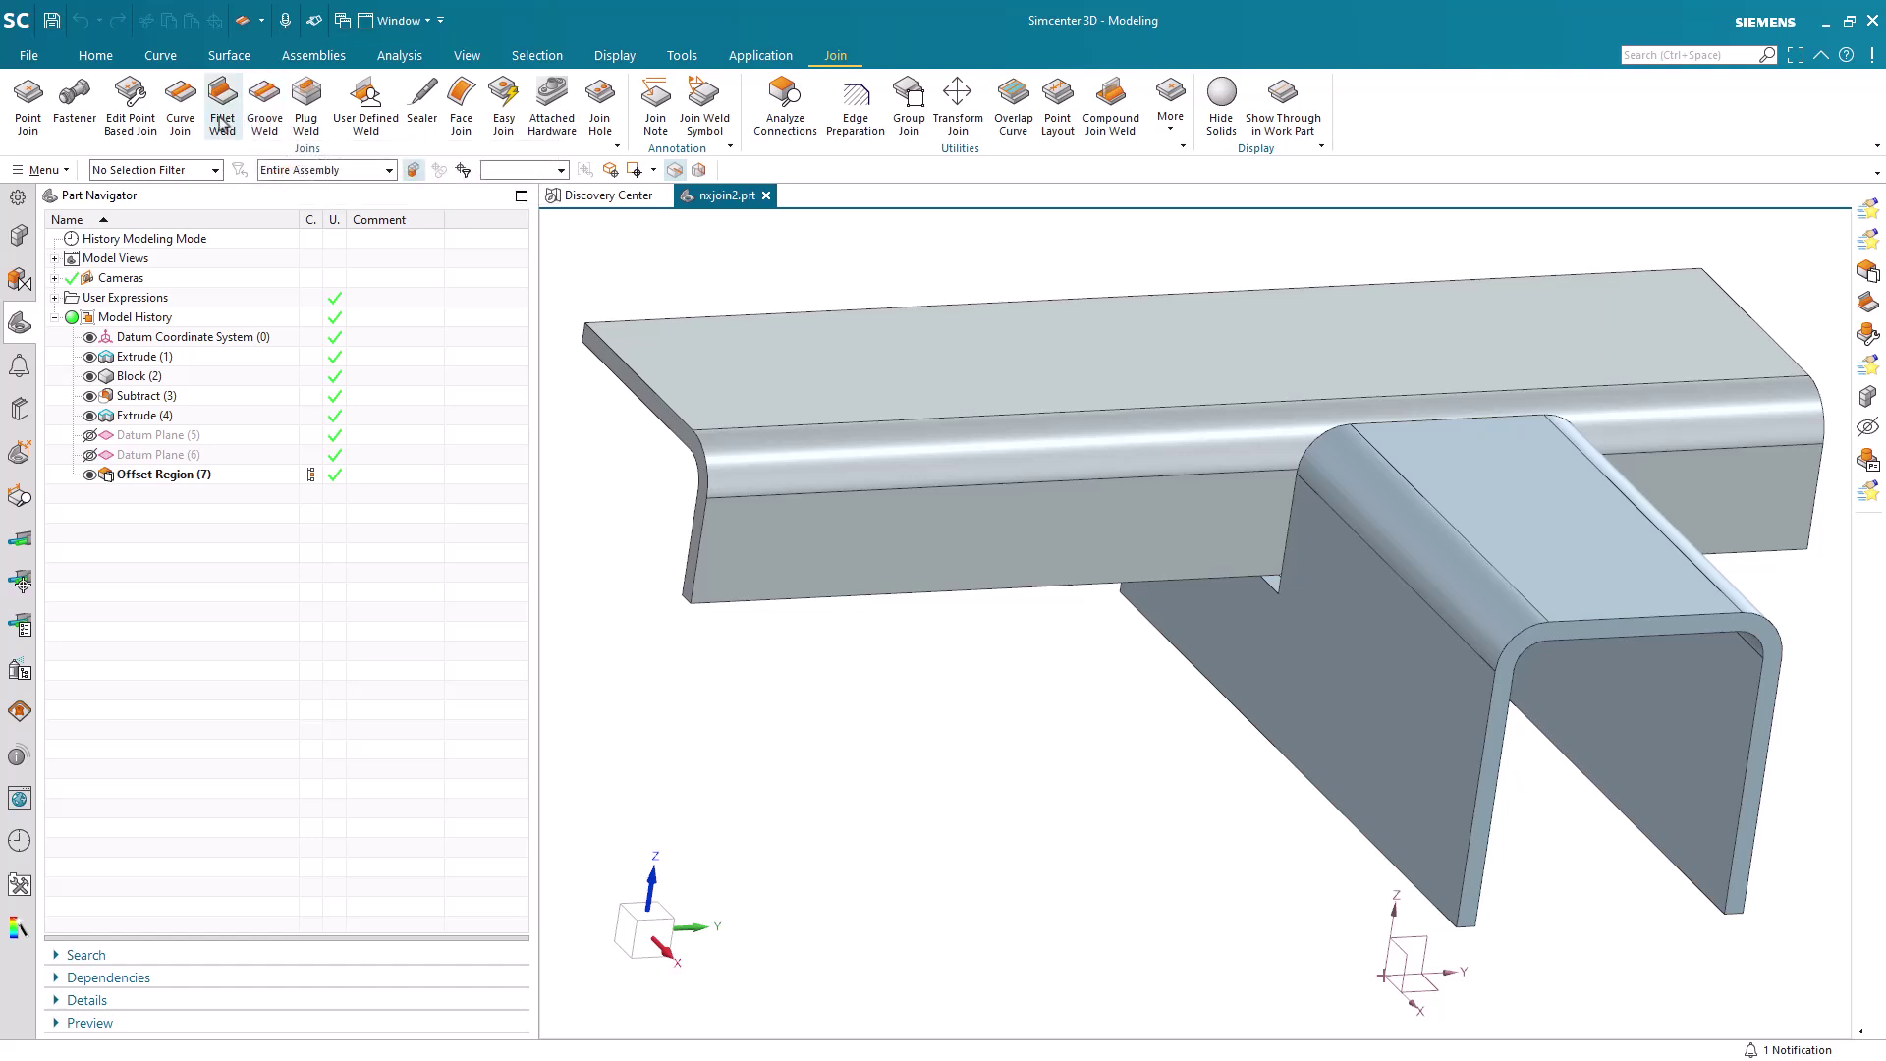
Create arc weld ARC1 between top beam and channel along the channel's vertical corner edge.
click(180, 116)
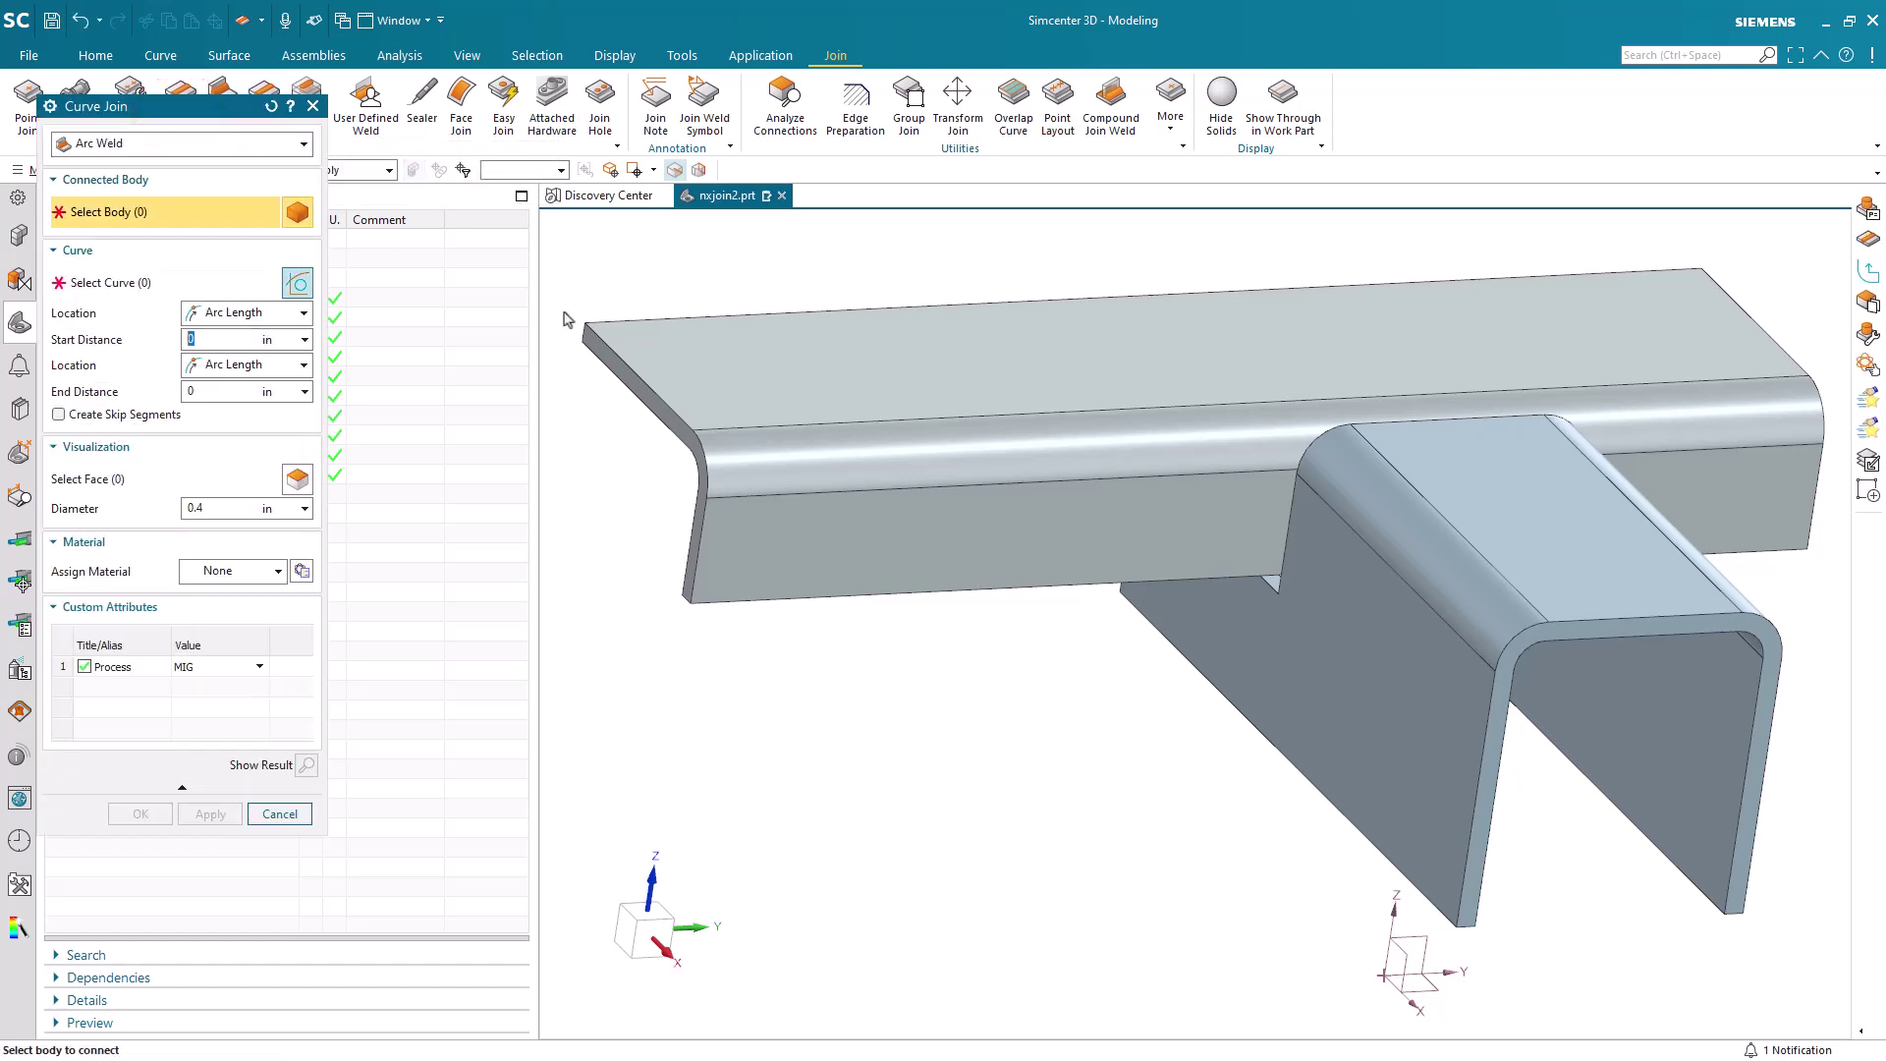
click(1081, 397)
click(1433, 569)
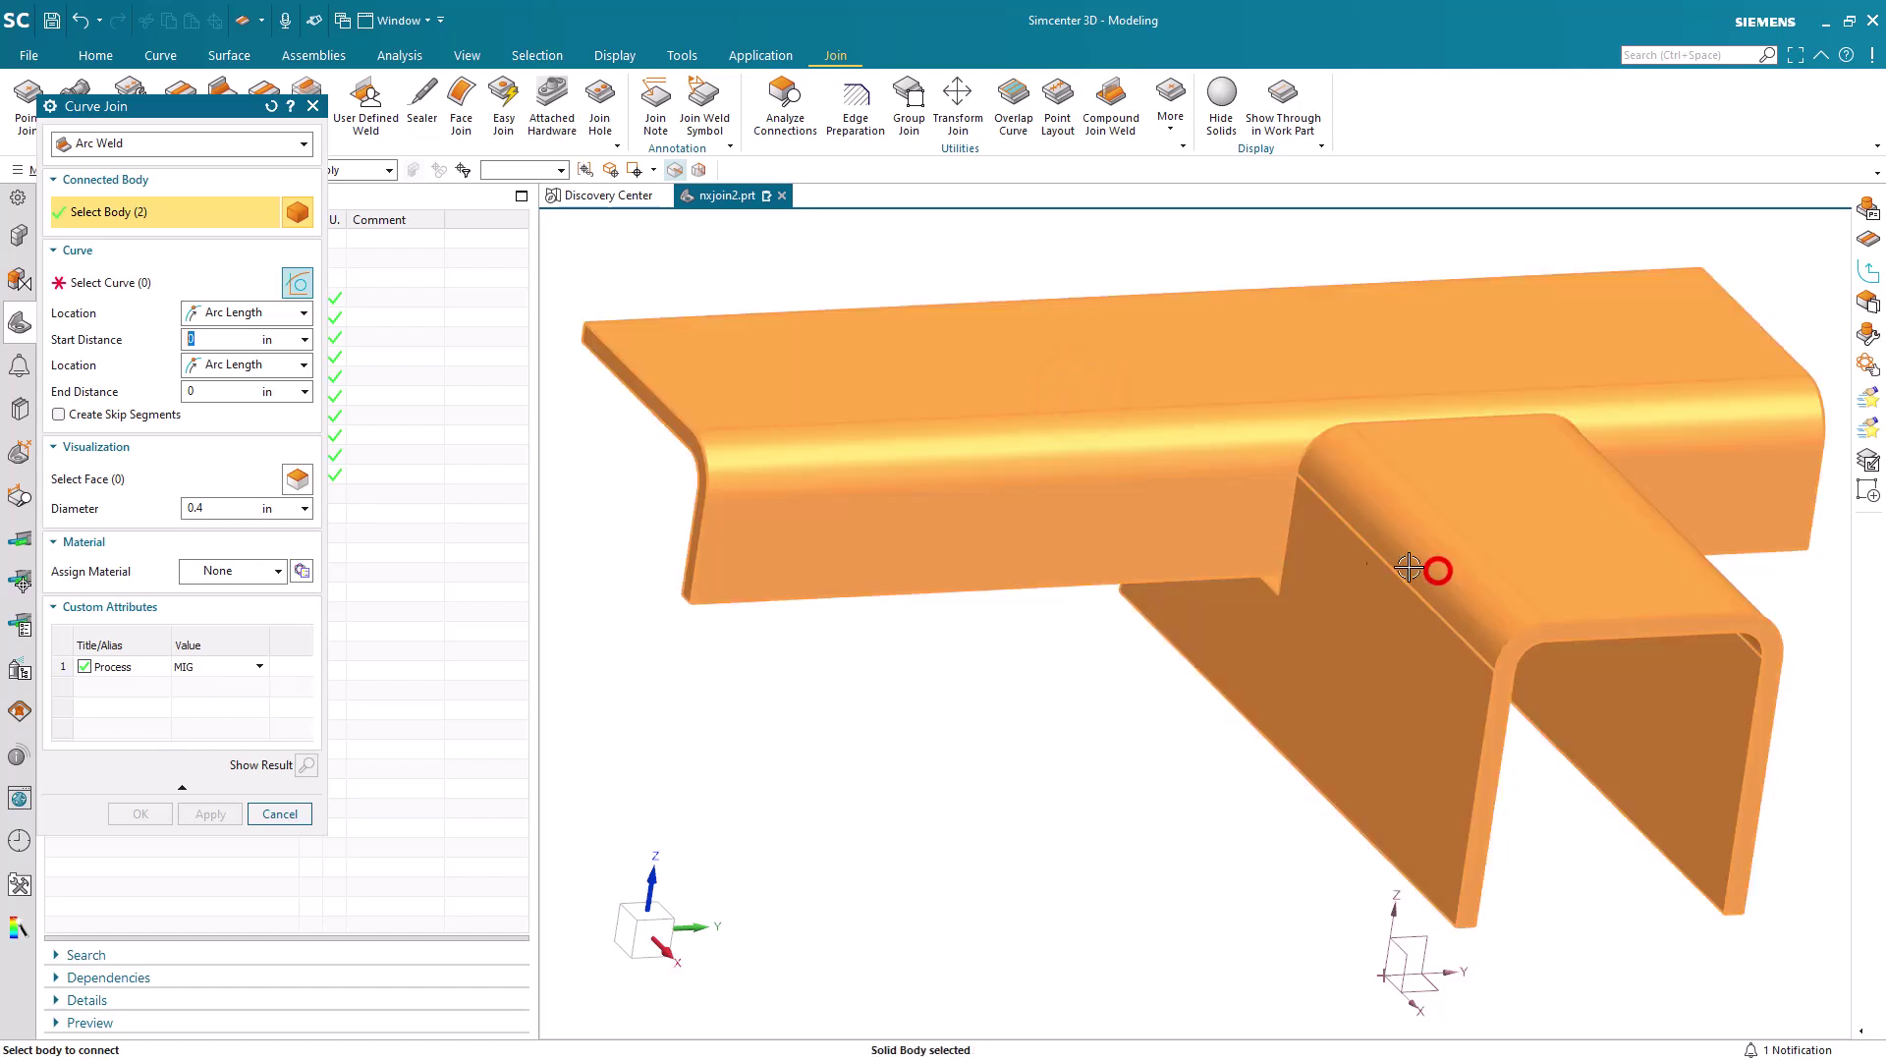
click(218, 281)
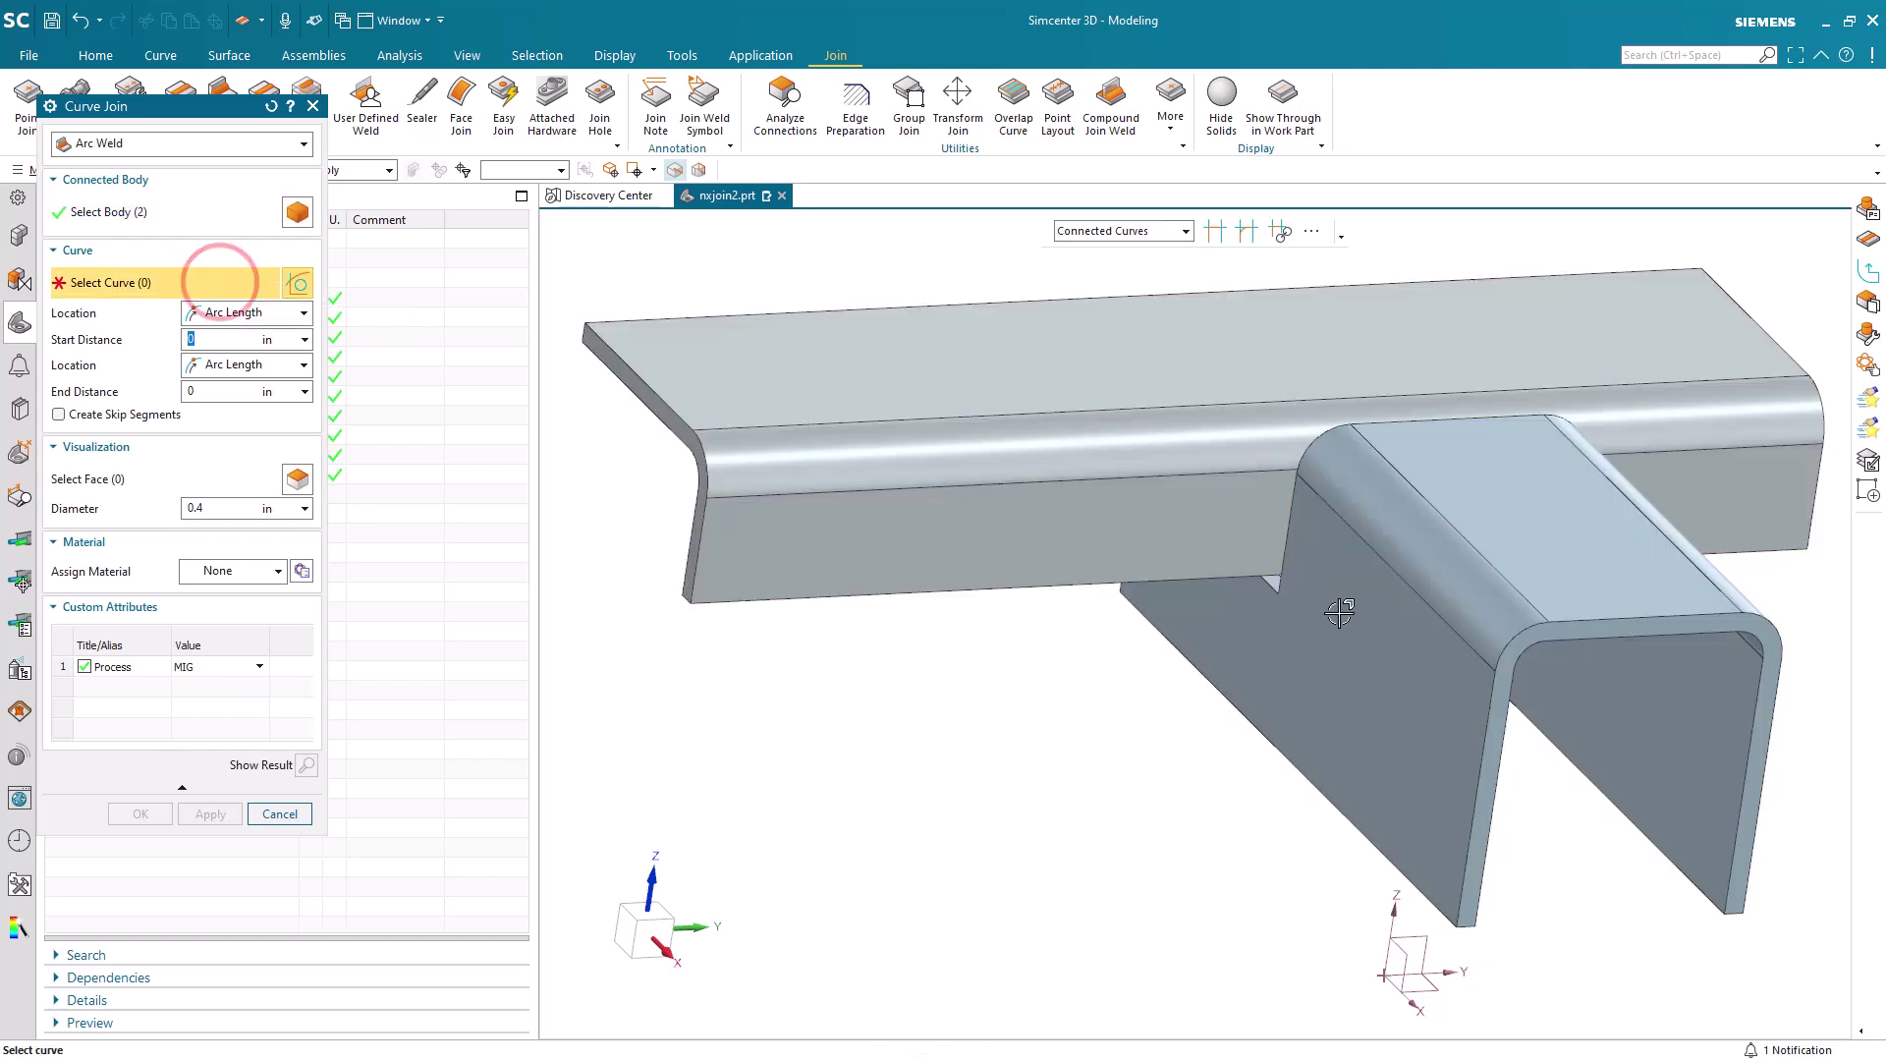
click(1280, 566)
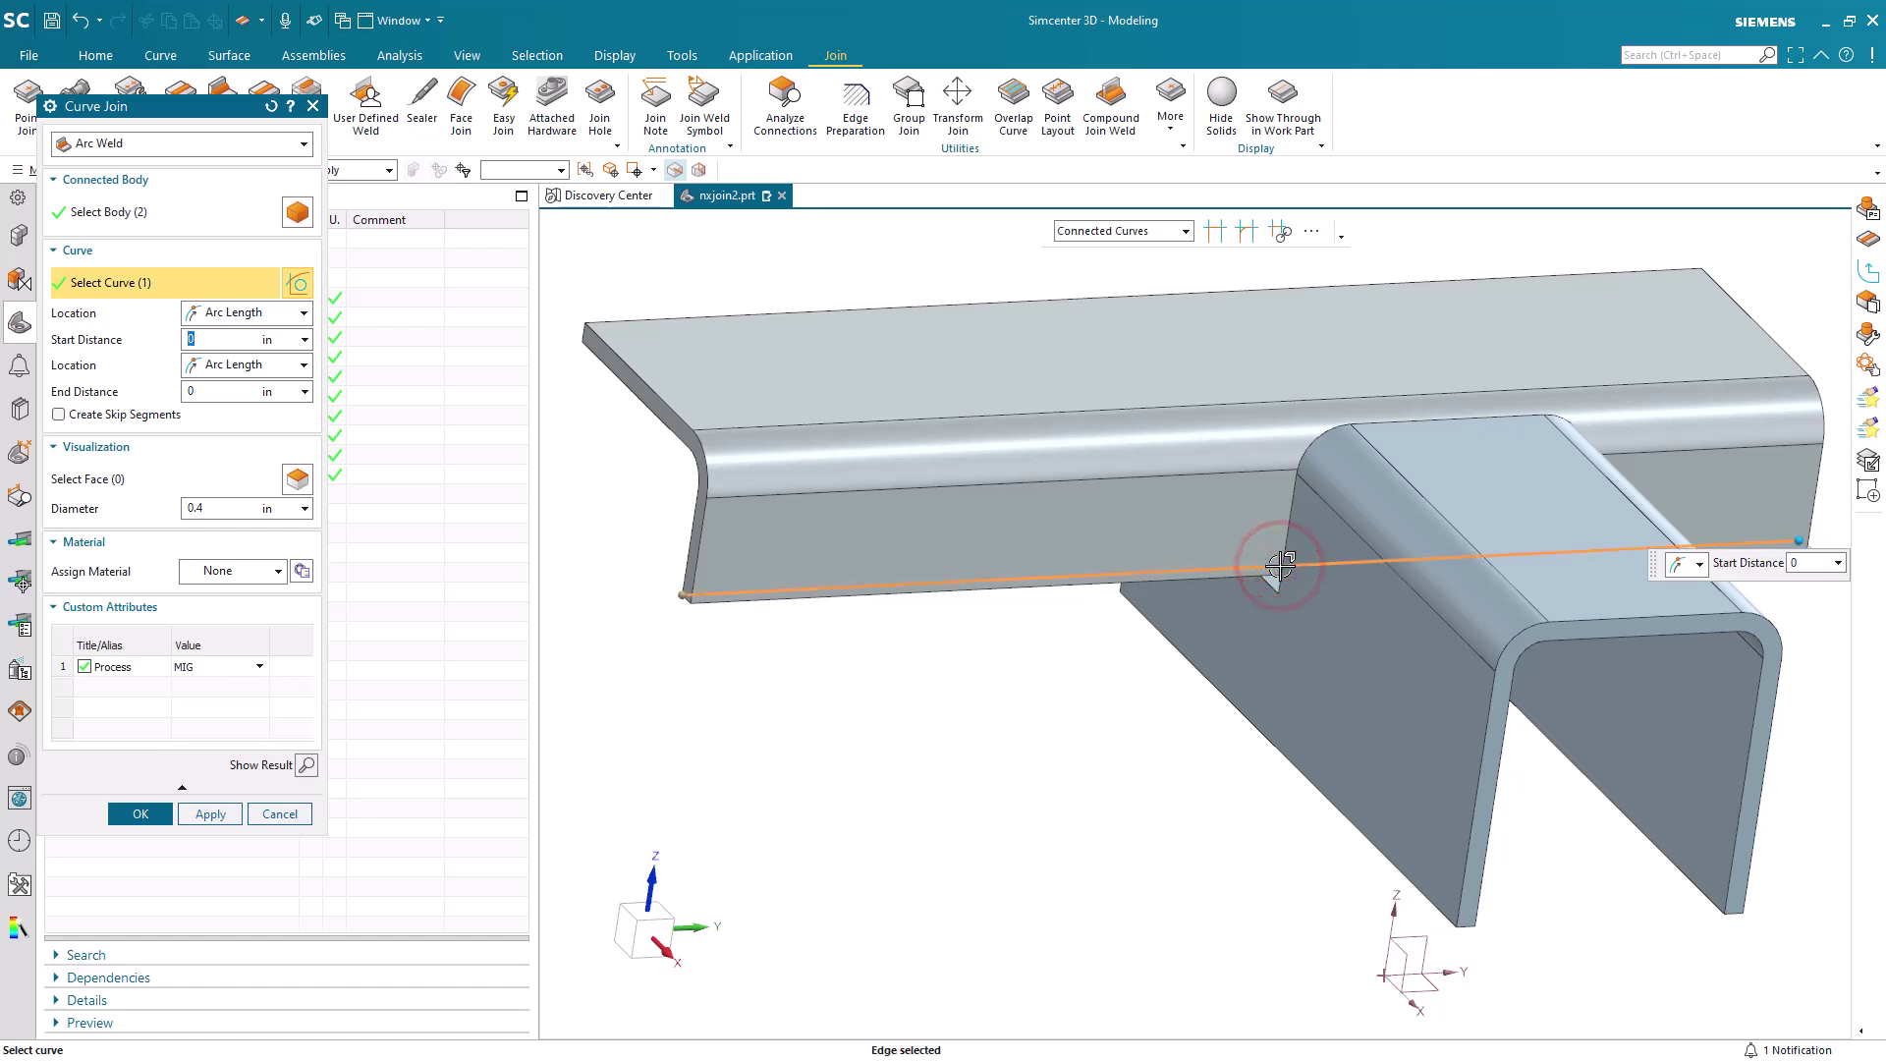
shift+click(1279, 567)
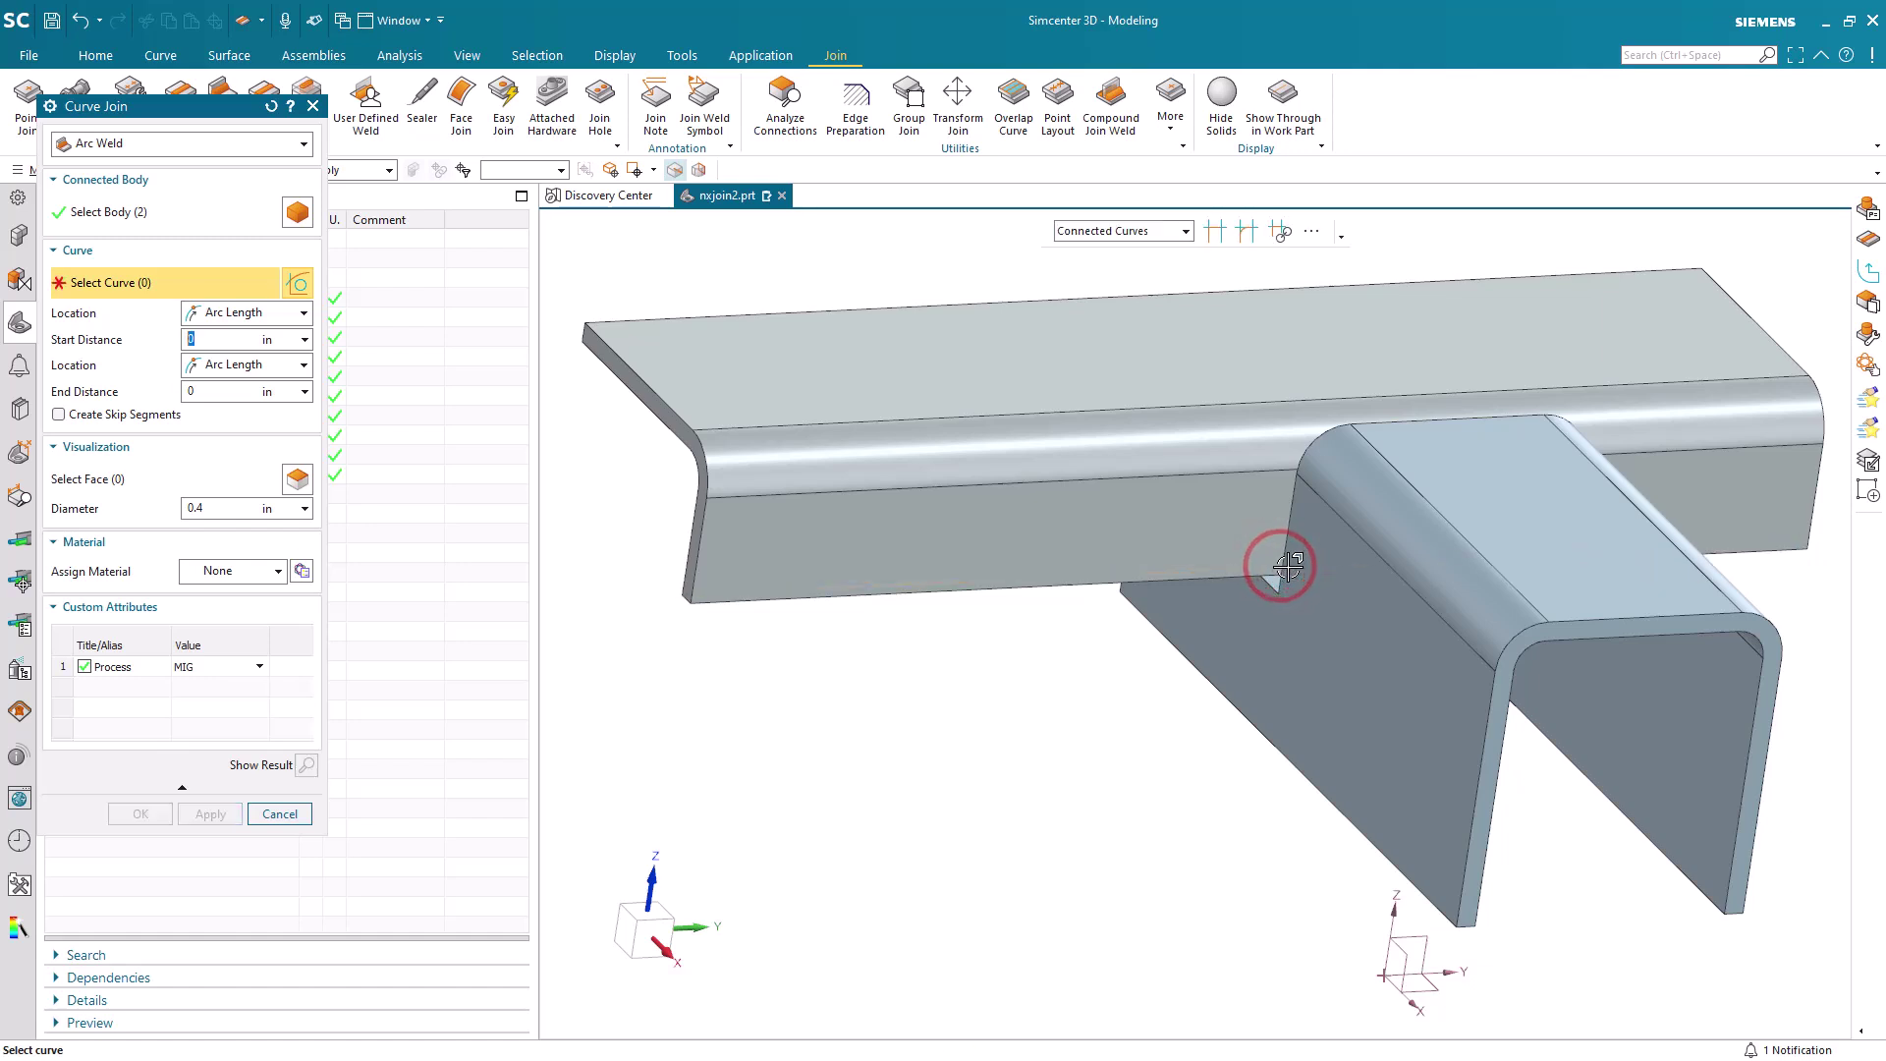
click(1279, 580)
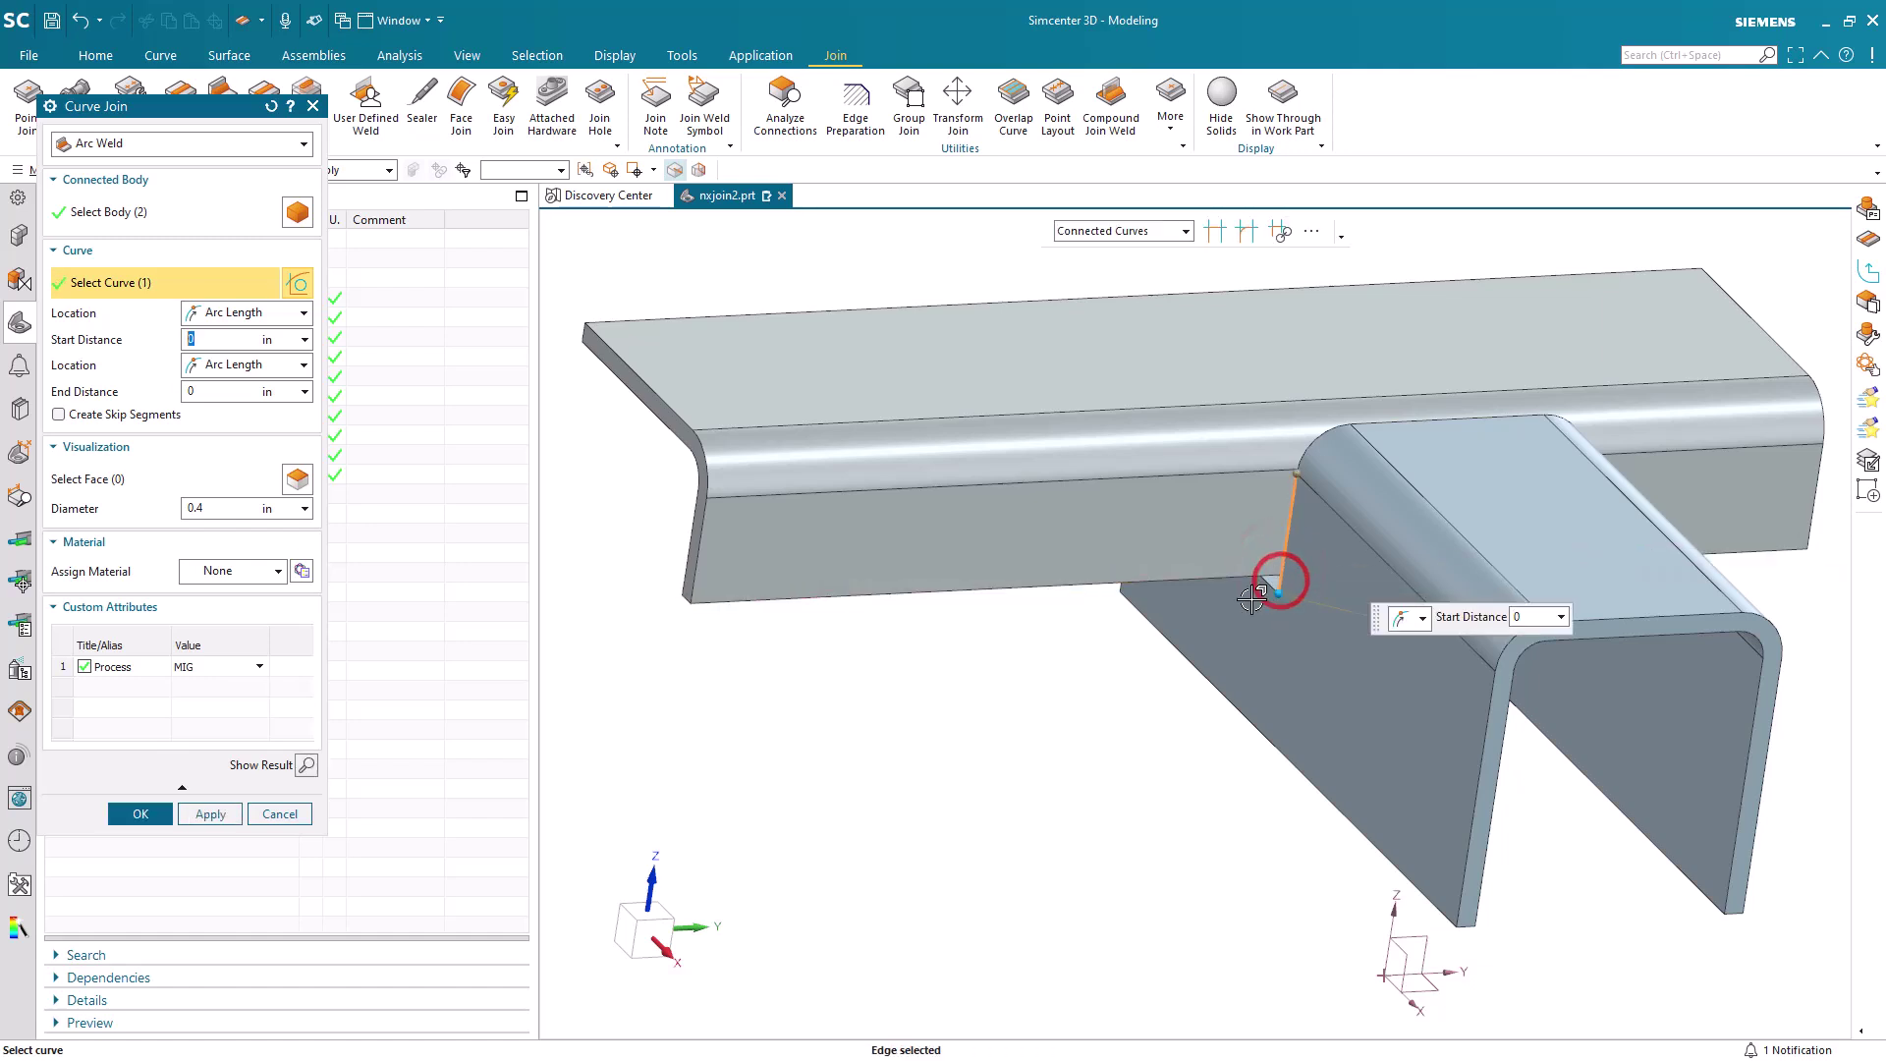
click(212, 814)
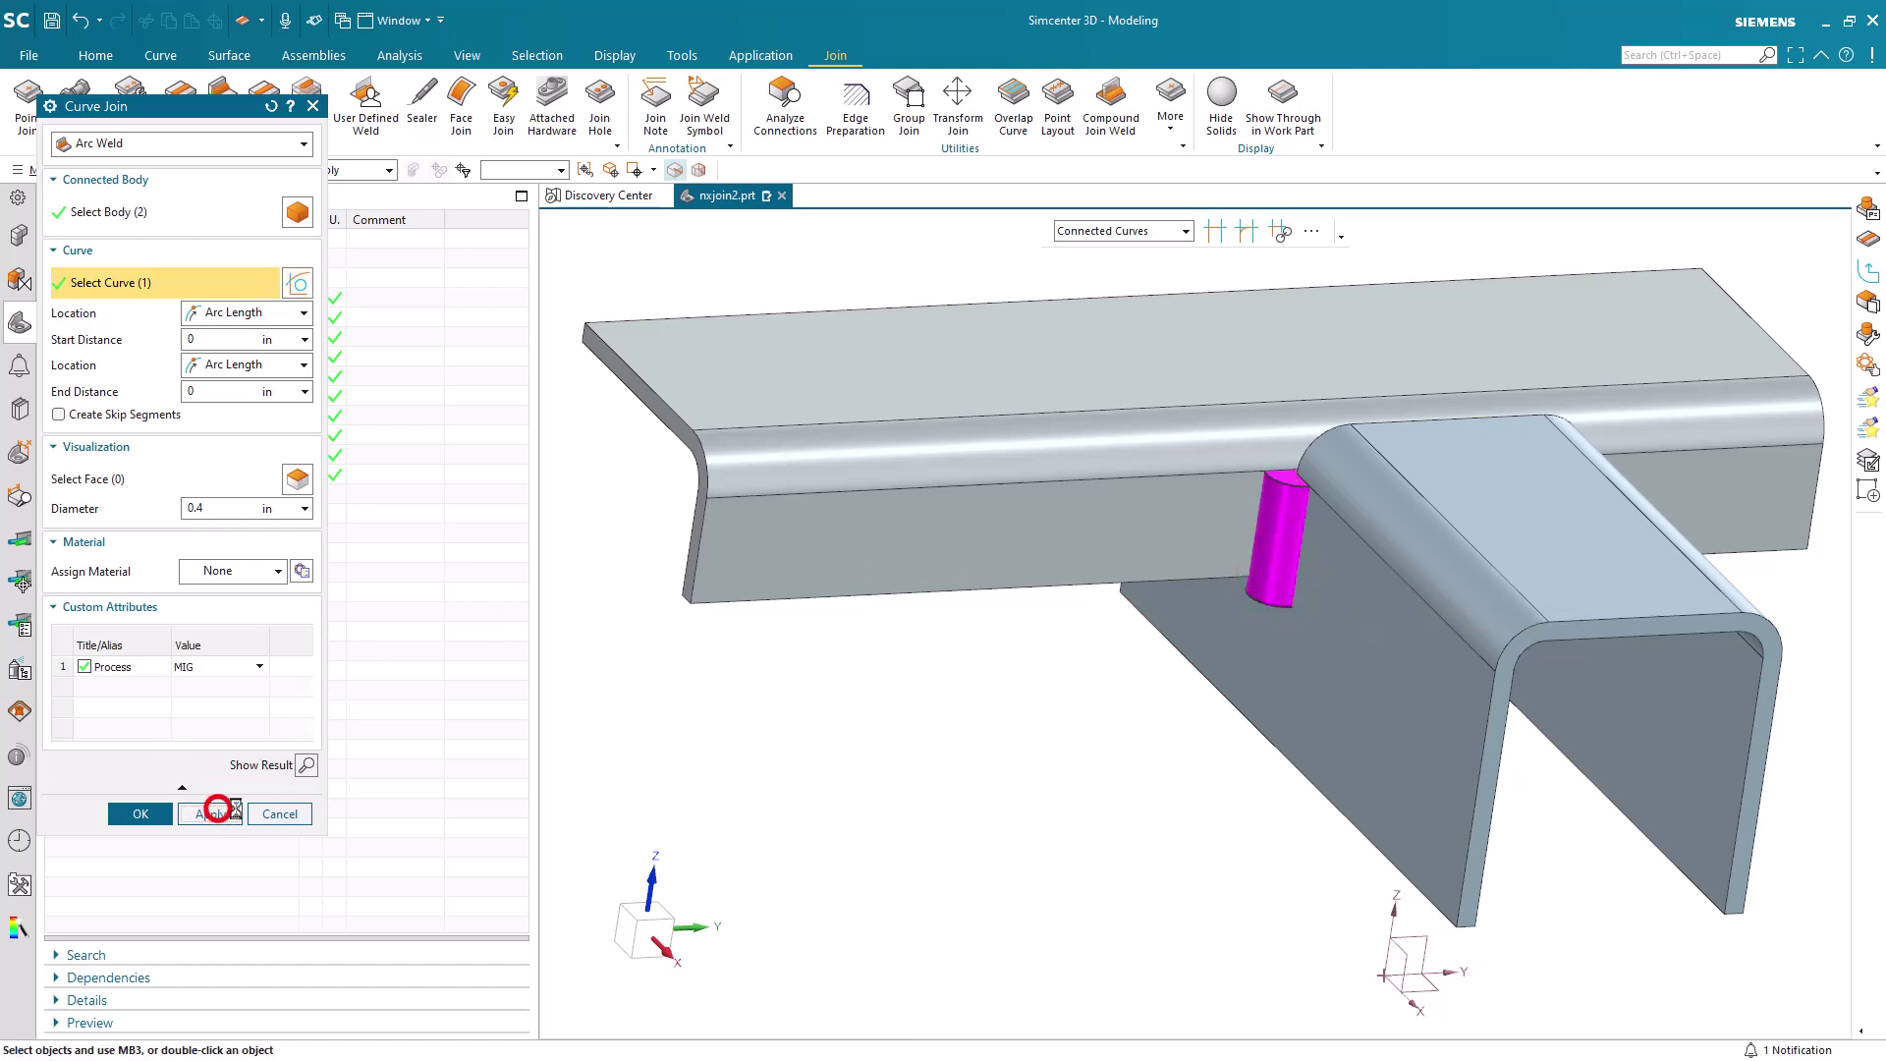
Create arc weld ARC2 between top beam and channel along the channel's top edge.
scroll(1504, 366, up, 3)
scroll(1504, 367, up, 2)
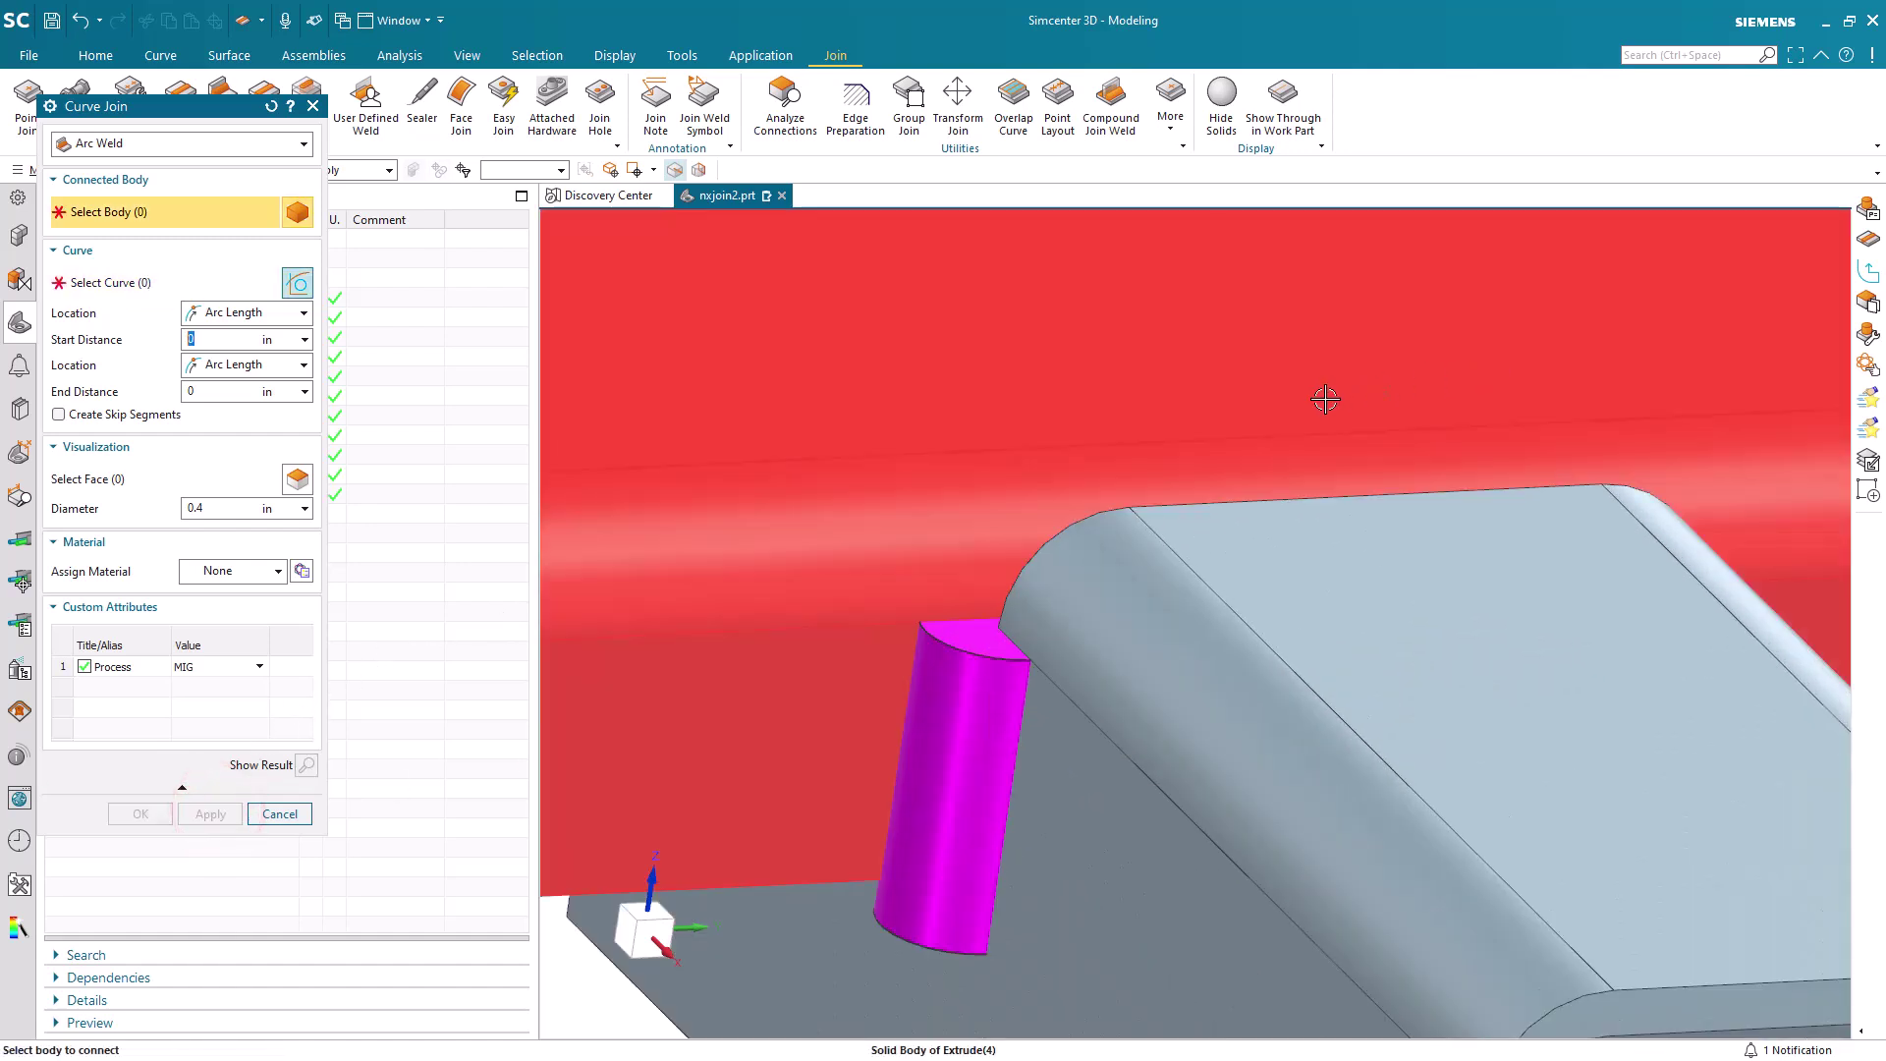
click(1326, 398)
click(1353, 573)
click(236, 279)
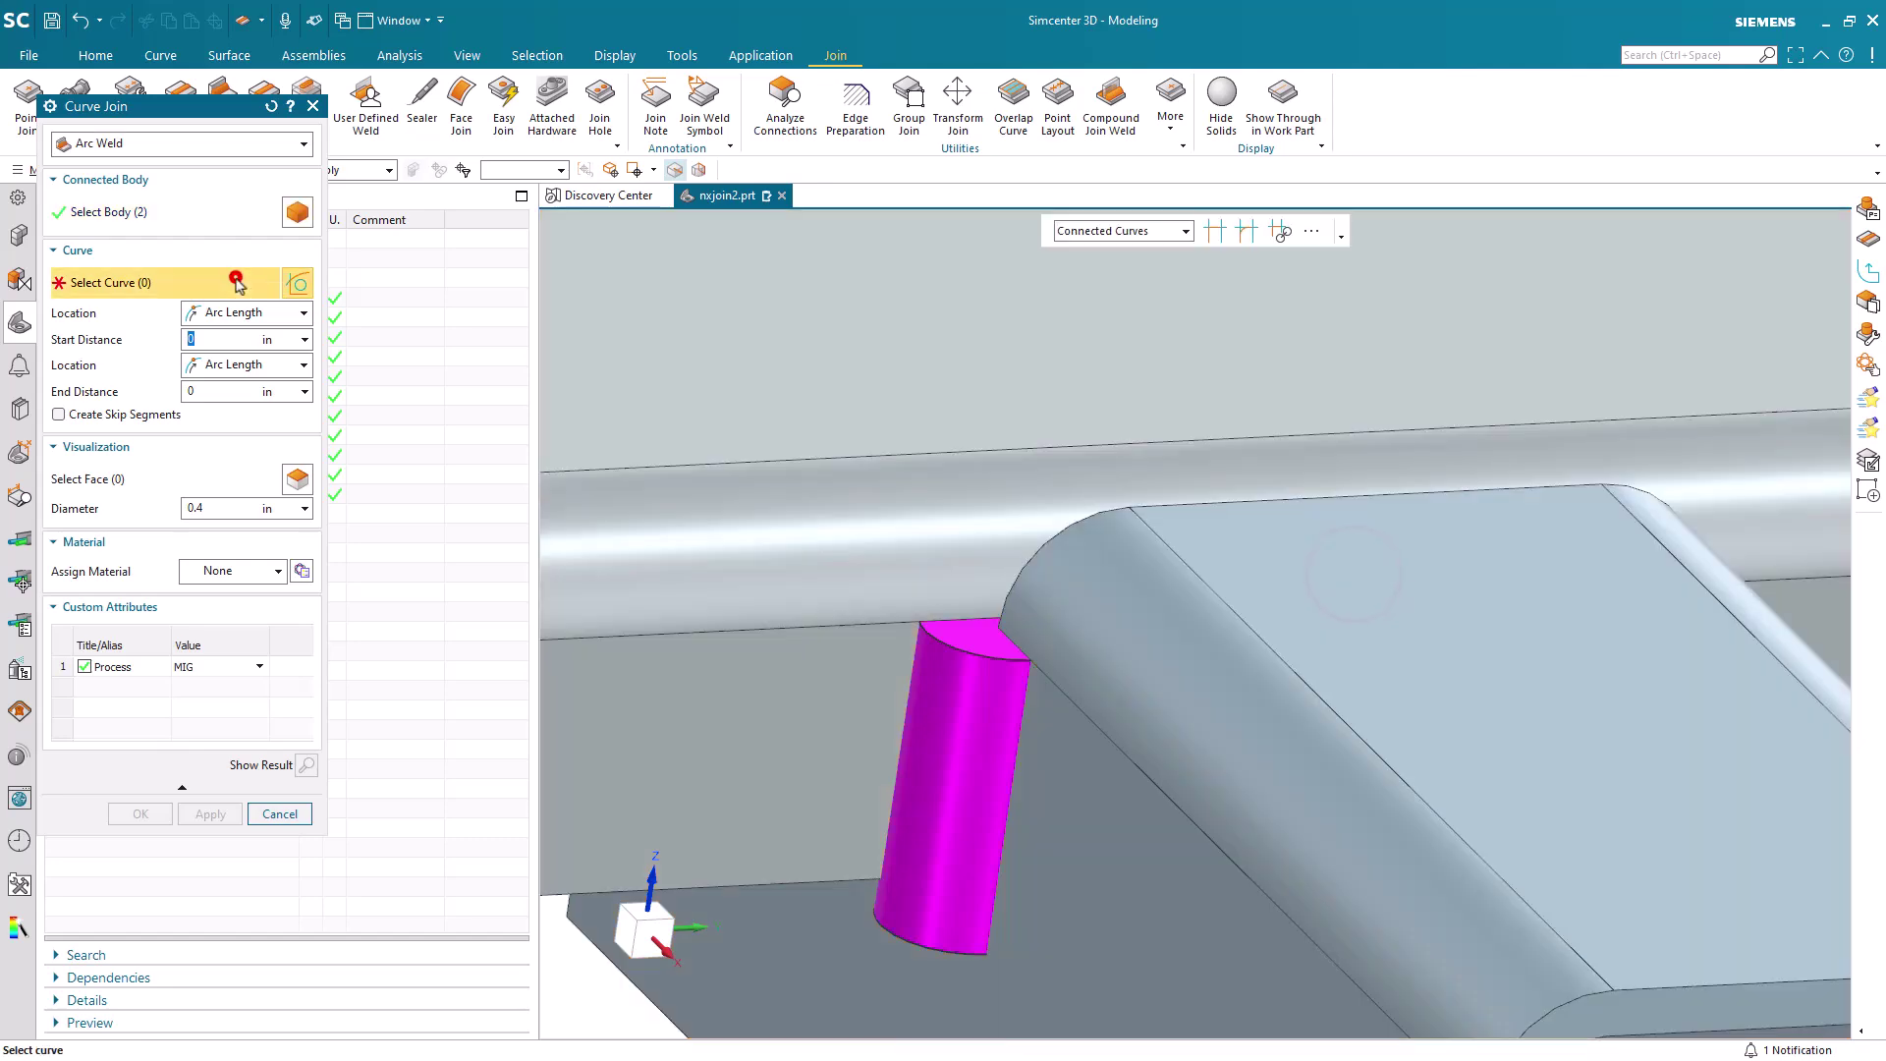
click(1200, 498)
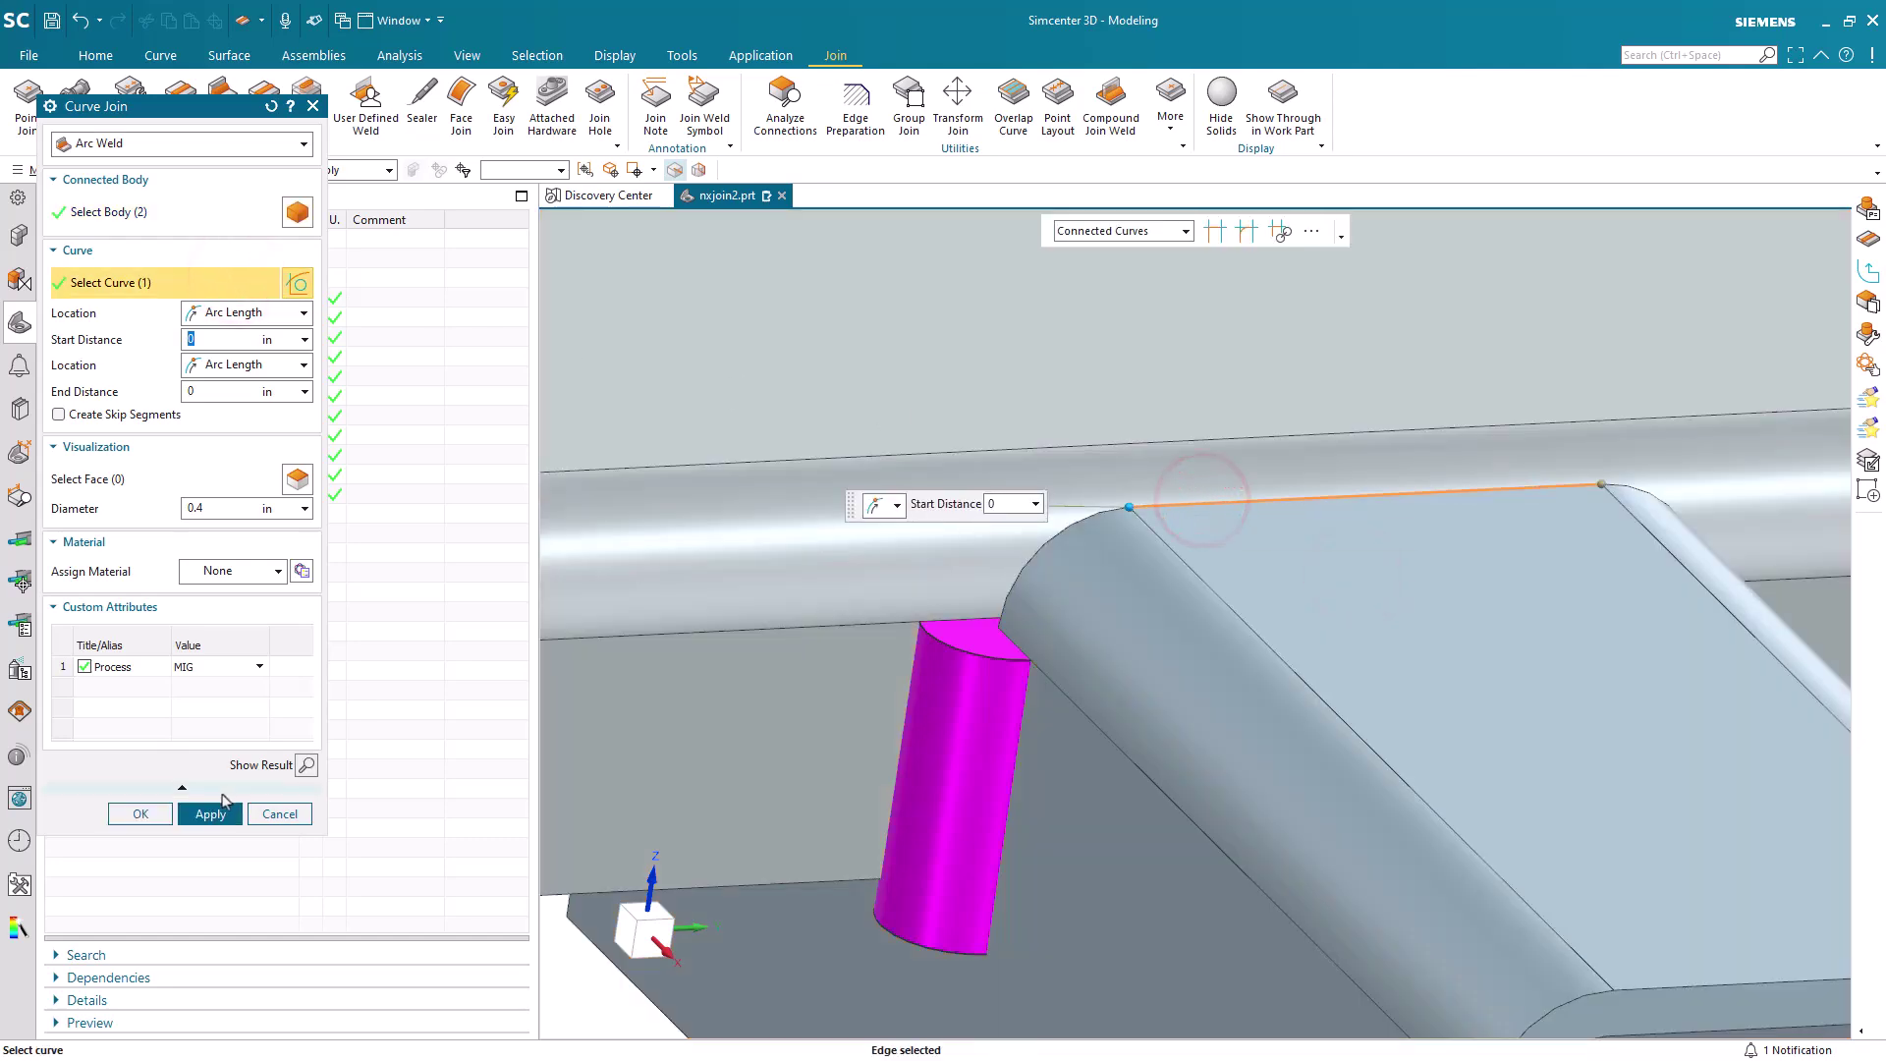
click(210, 813)
Pick the top beam, channel and far vertical corner edge for the third weld, ARC3.
middle_drag(982, 550, 1041, 503)
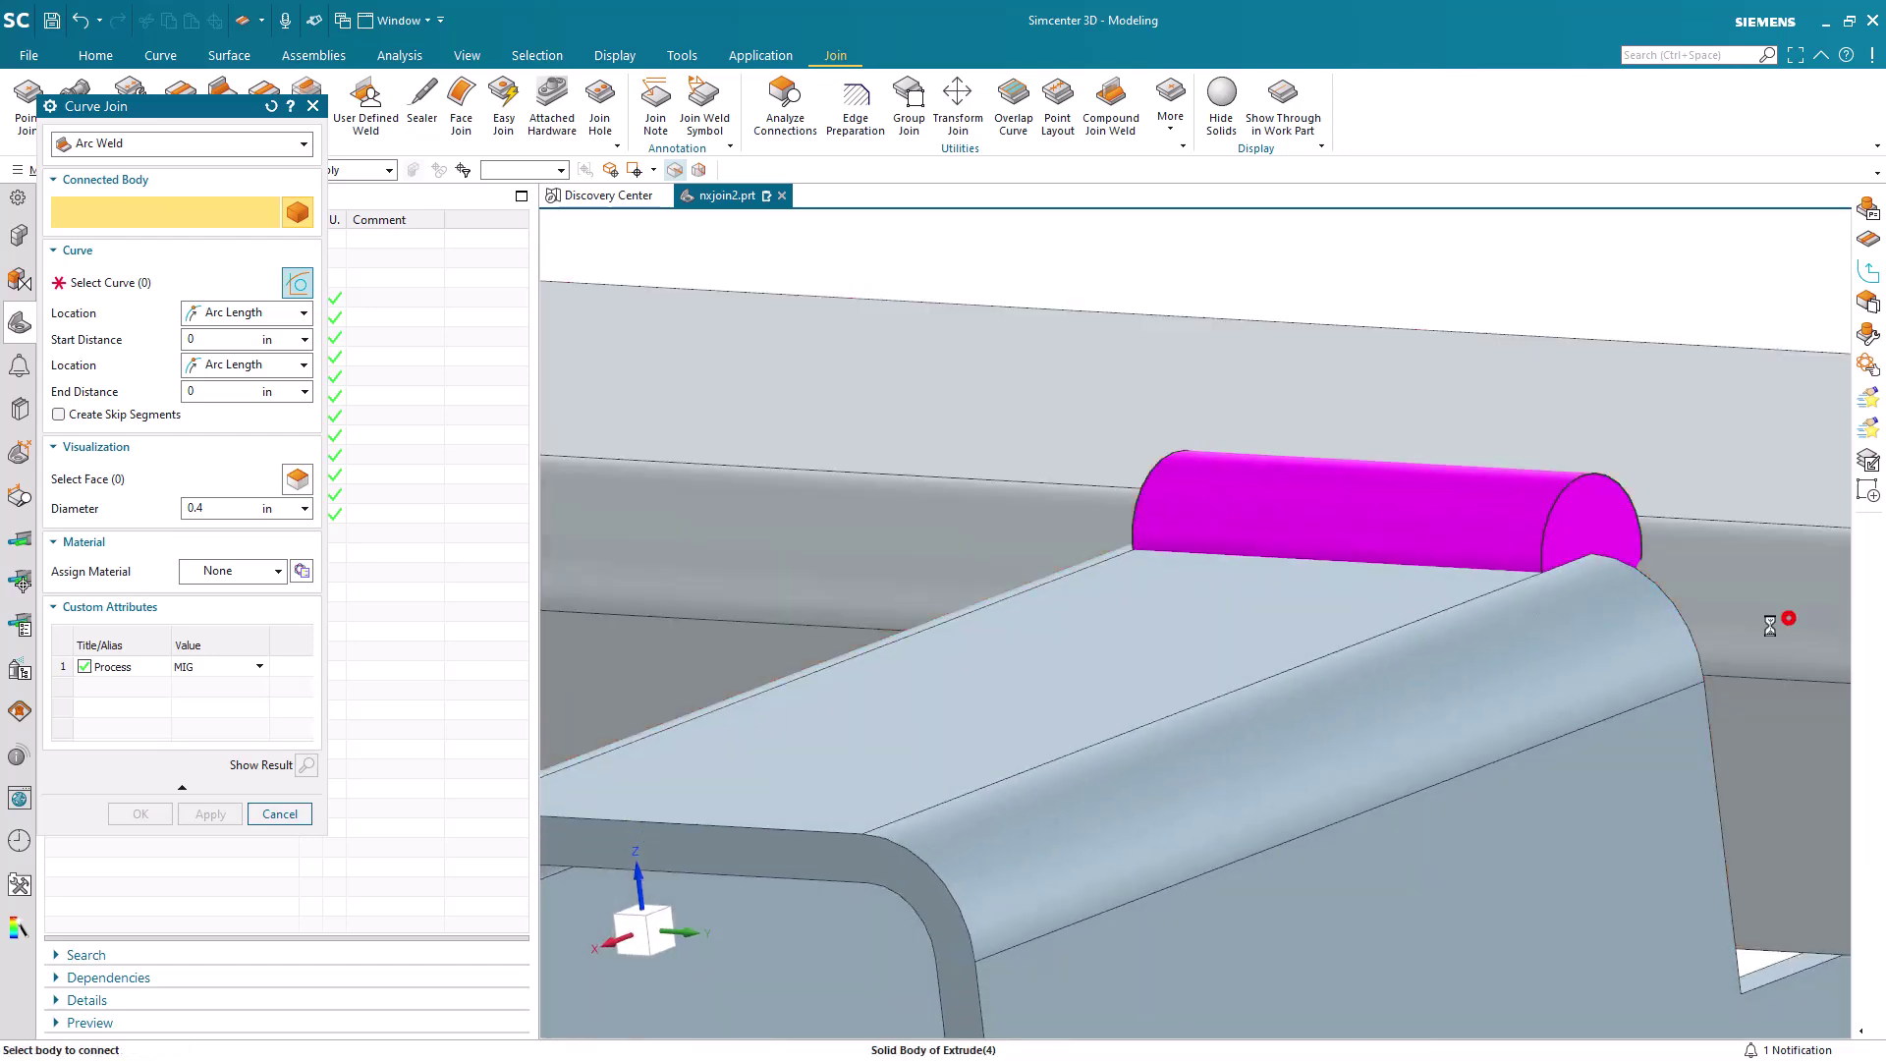
click(1777, 621)
click(1603, 732)
click(224, 285)
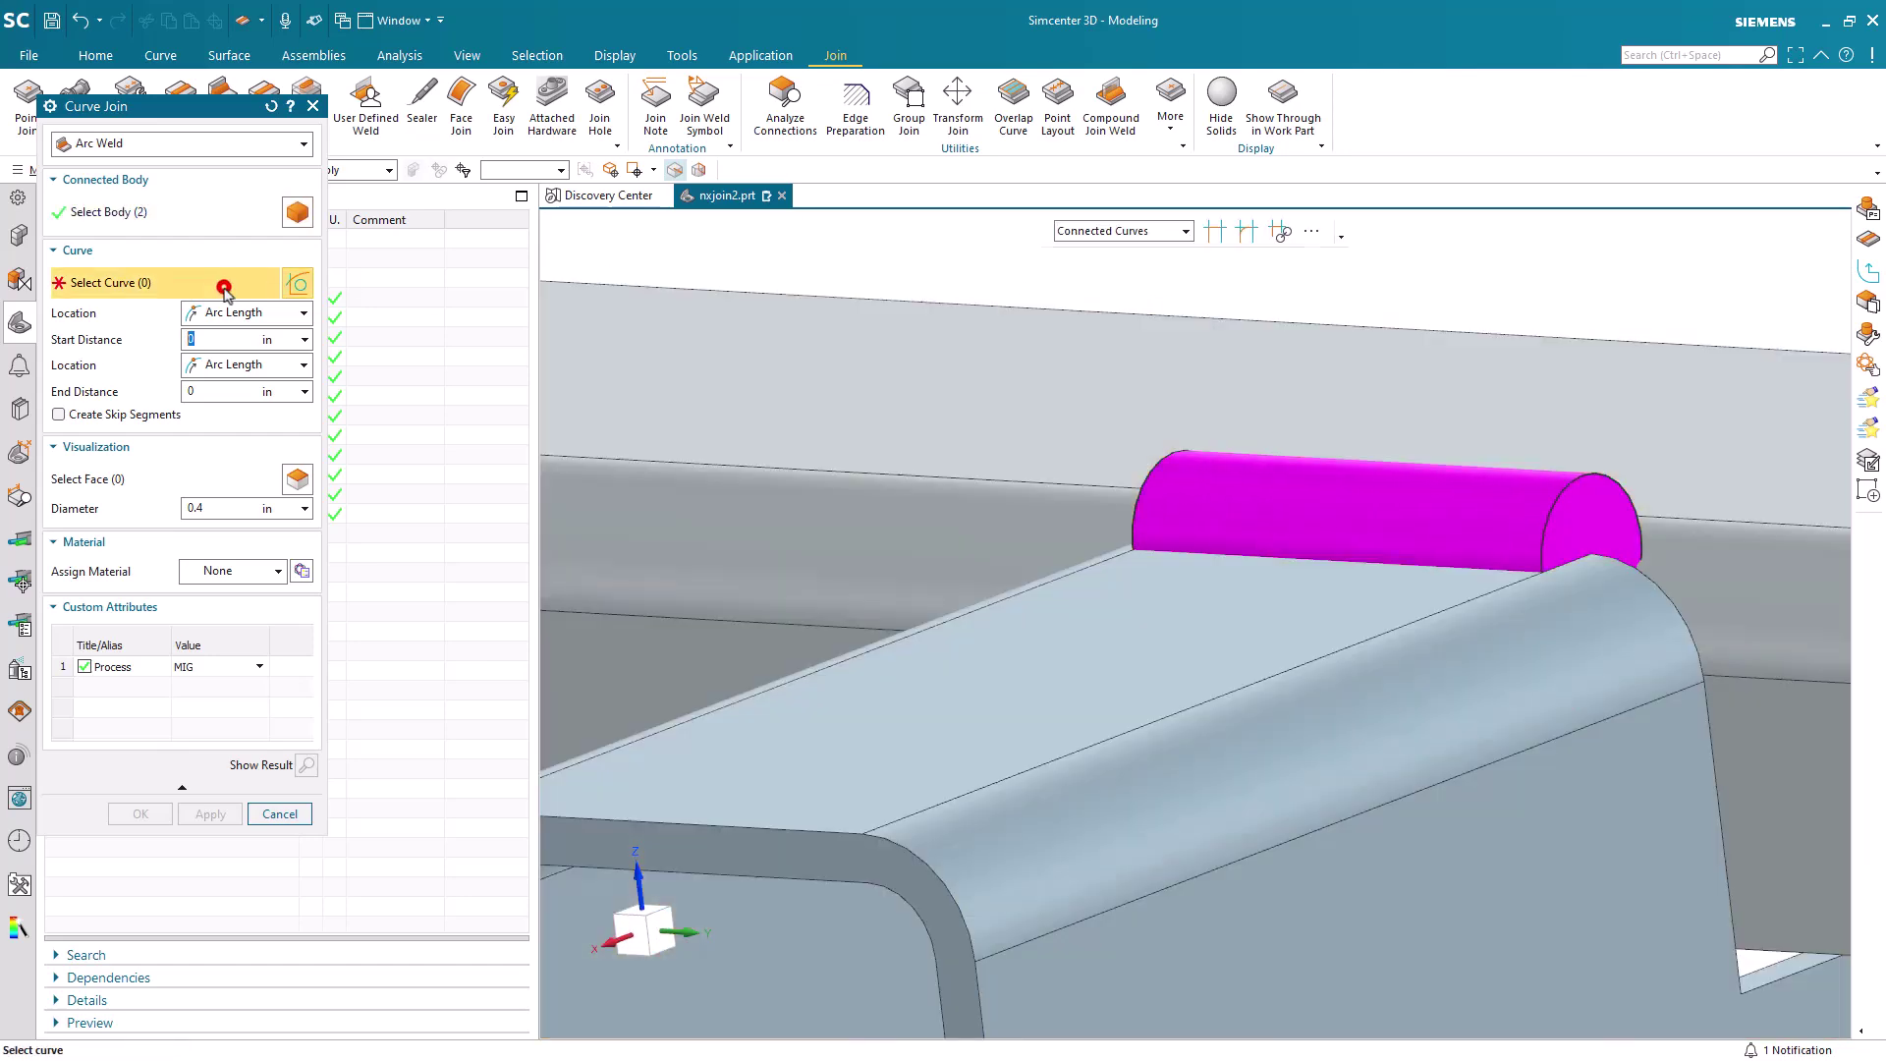
click(1705, 739)
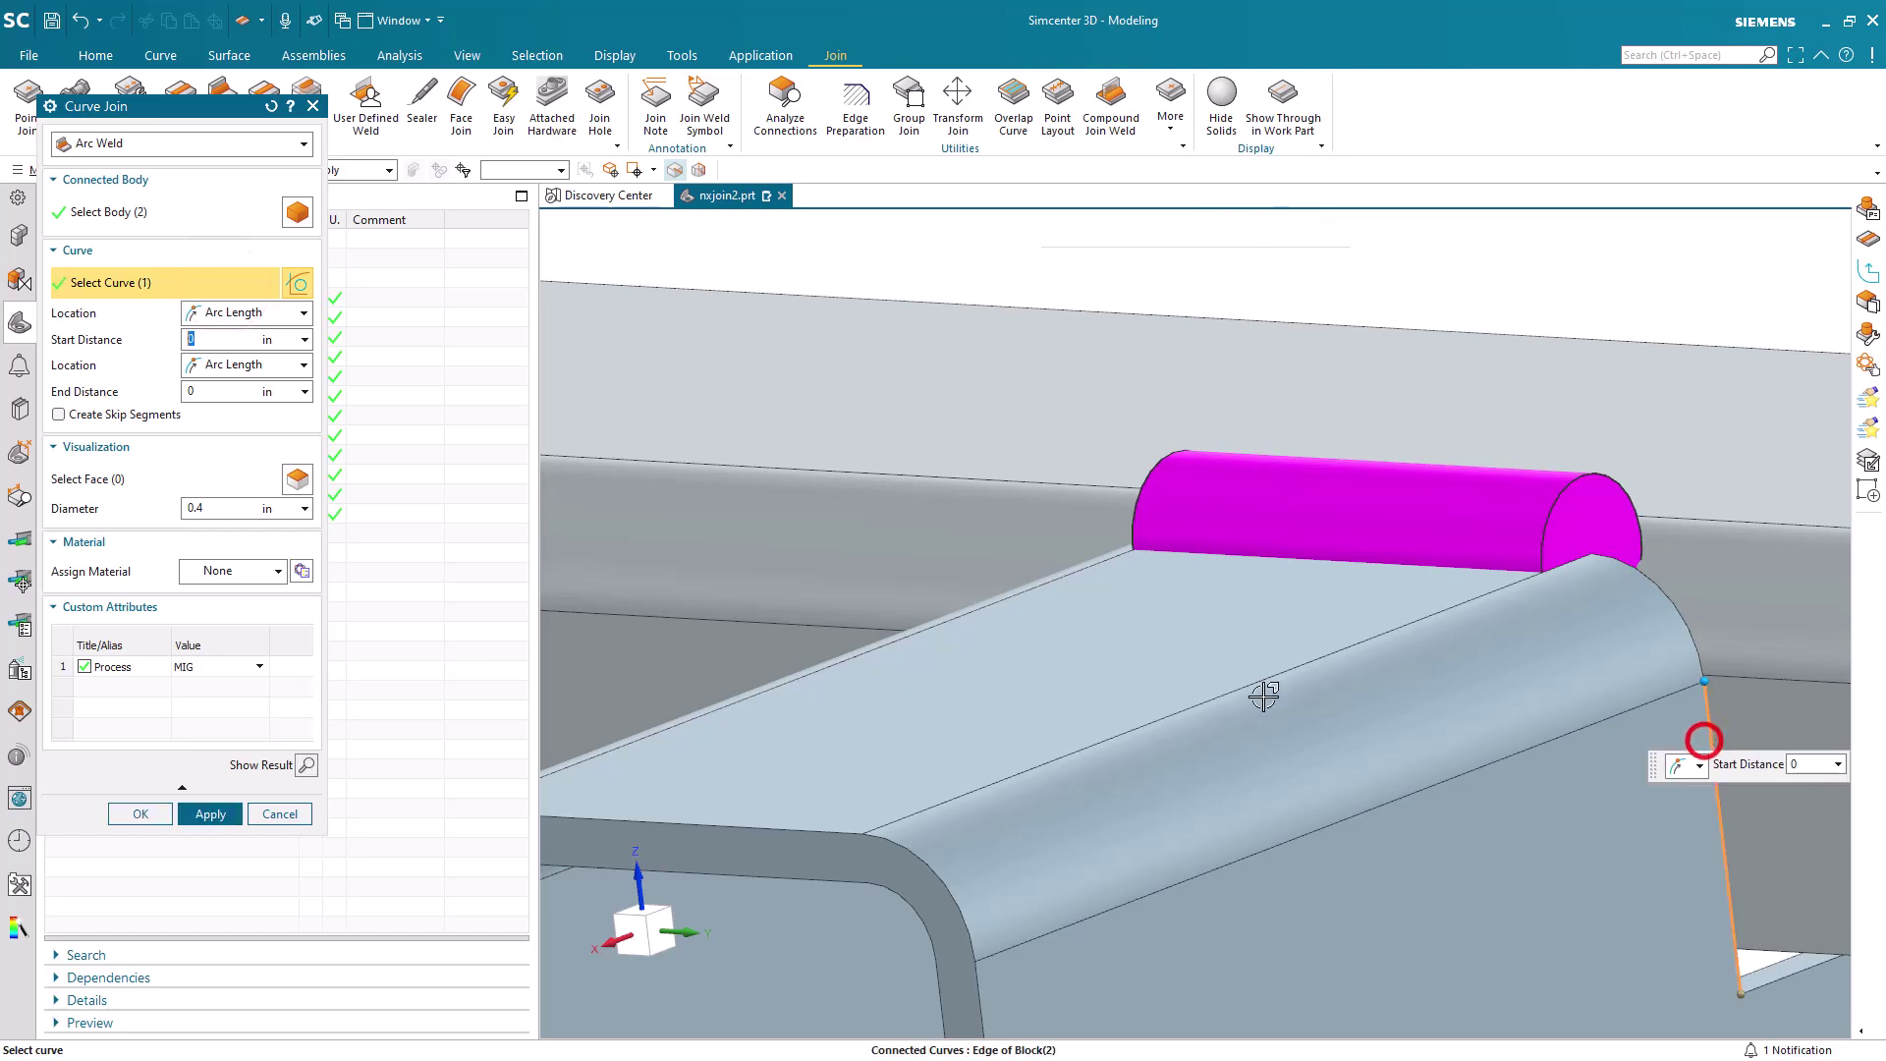
Finish arc weld ARC3, then switch the application to Pre/Post.
click(140, 814)
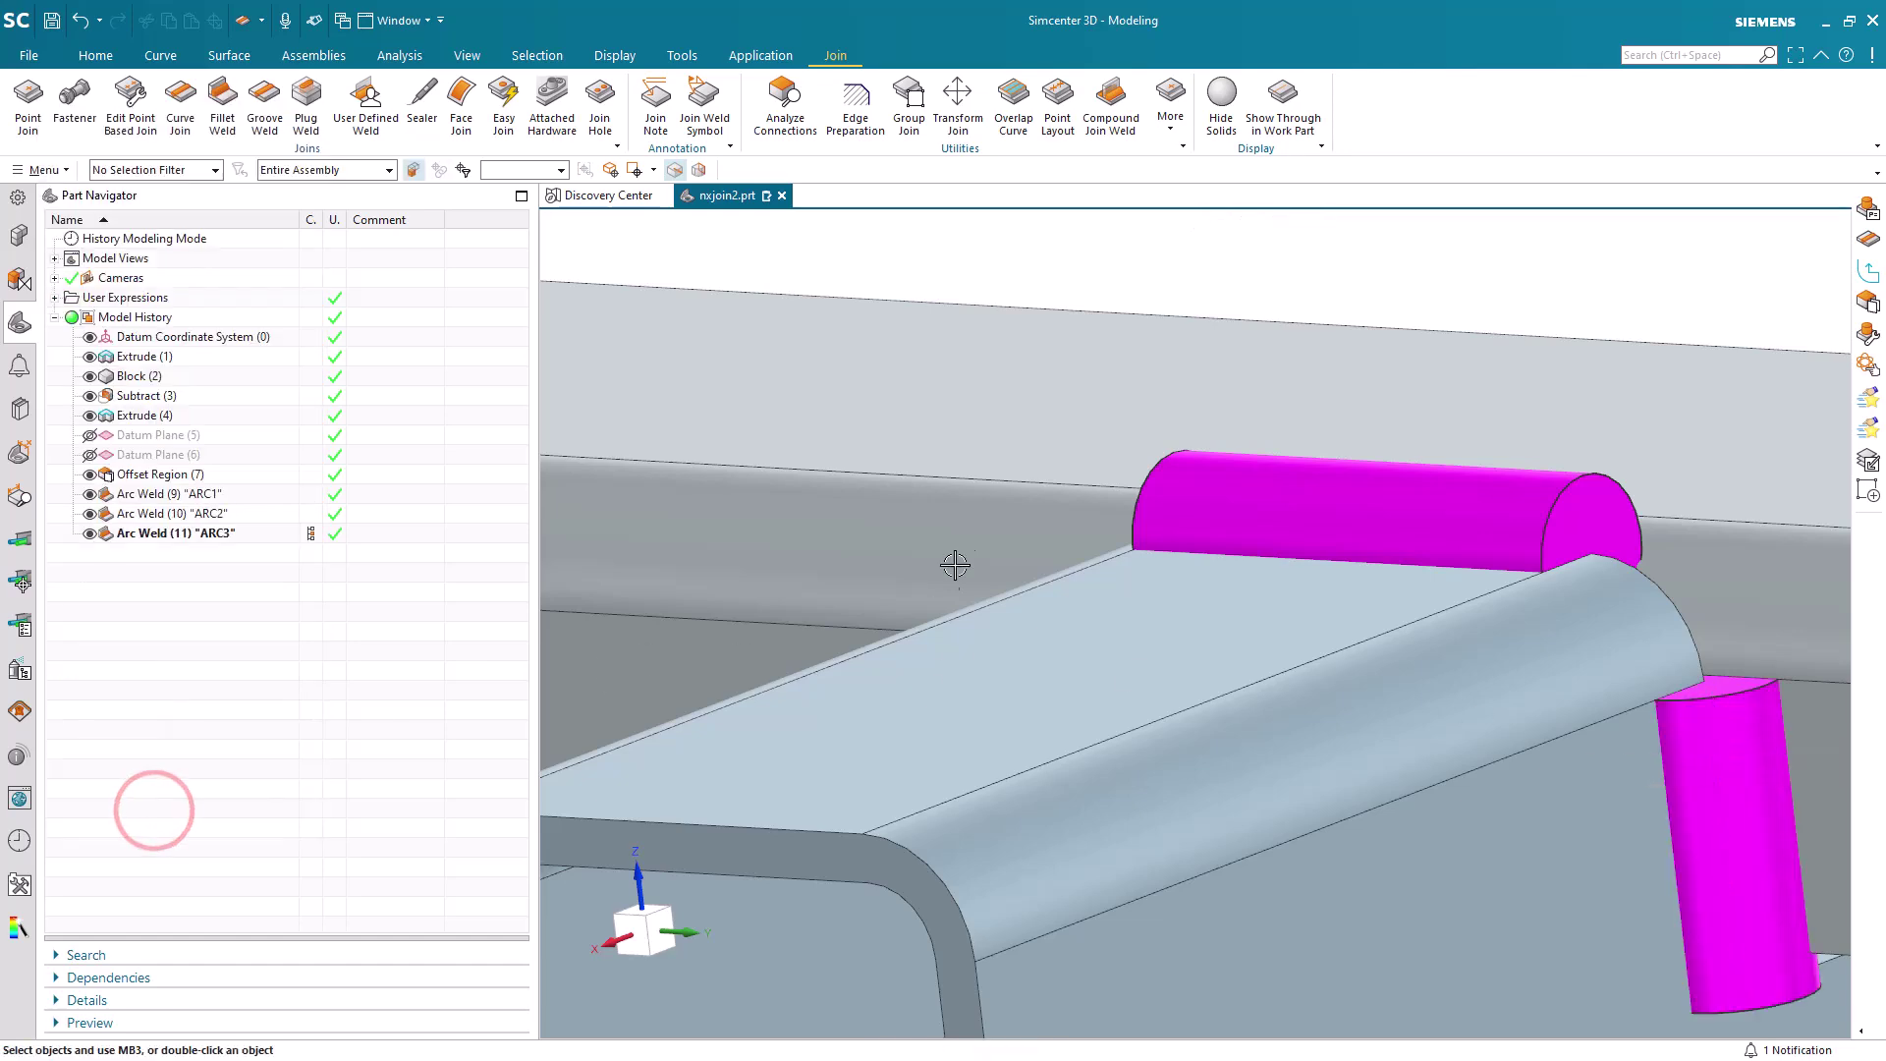
middle_drag(968, 521, 1081, 543)
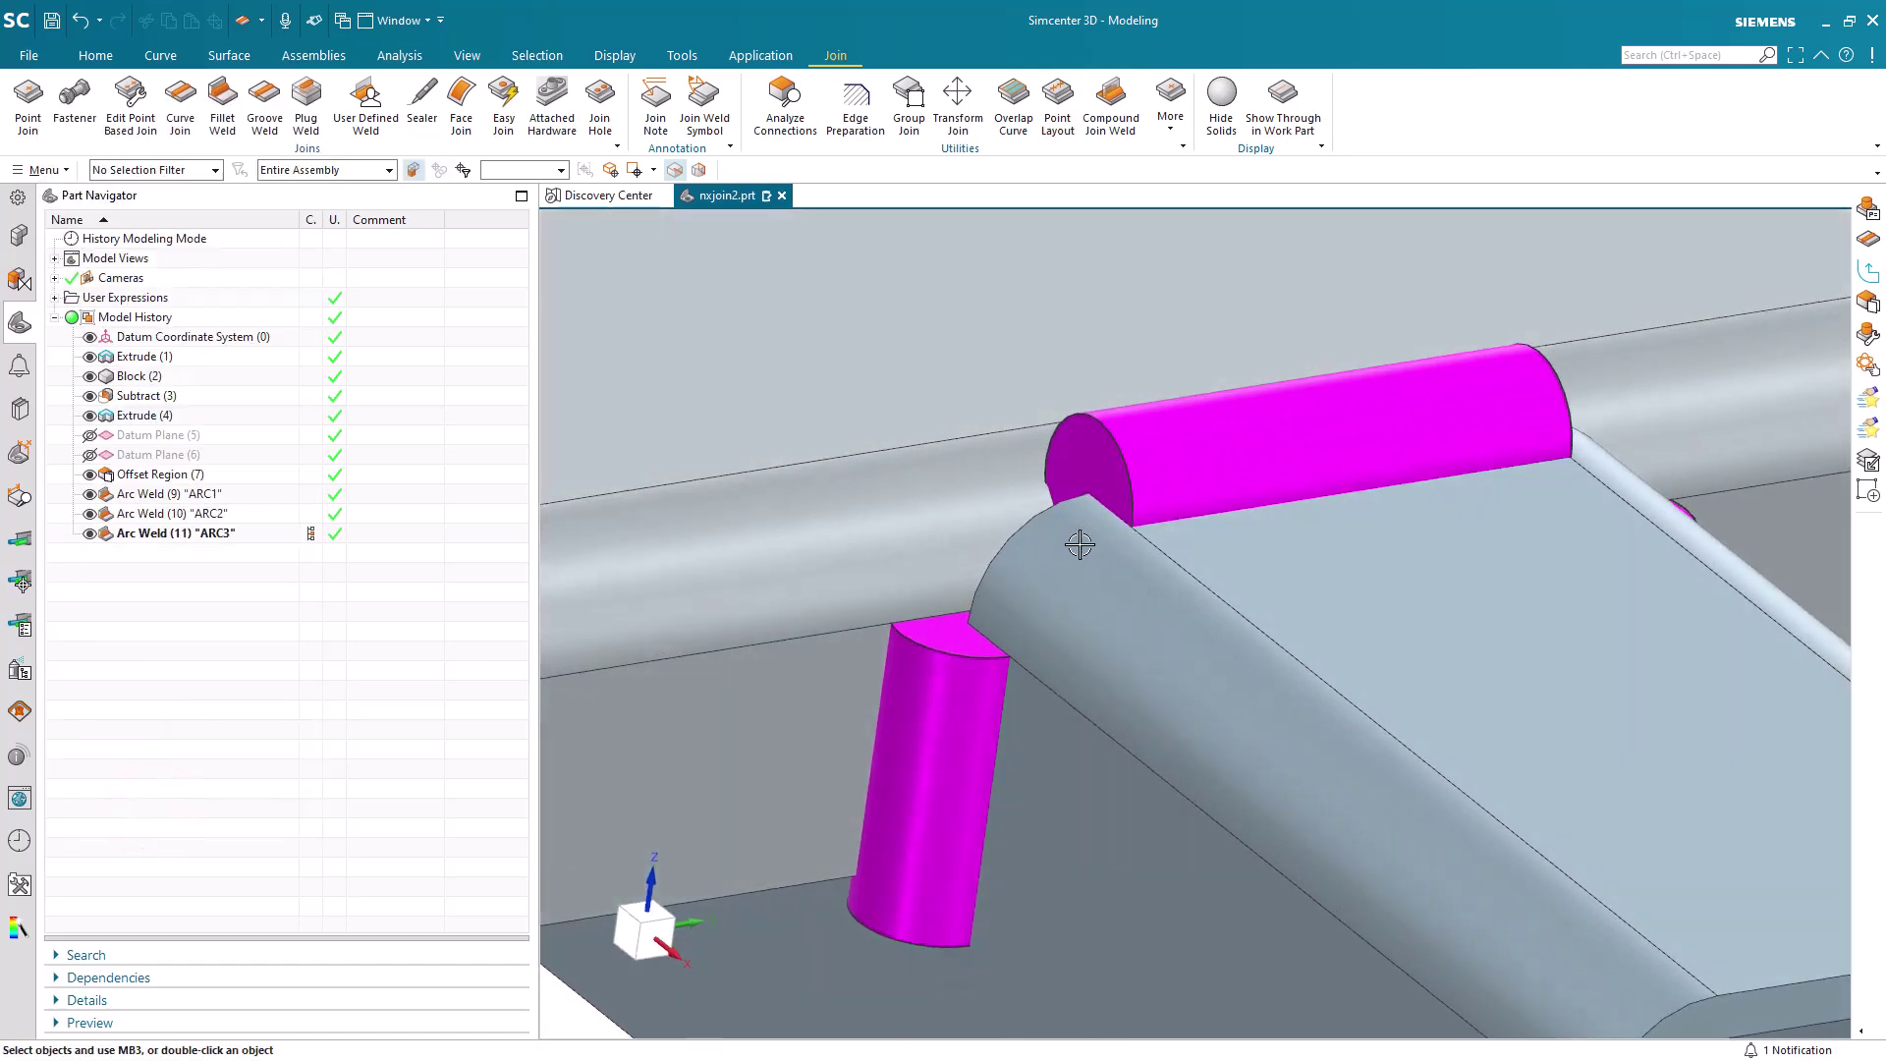
scroll(787, 547, down, 2)
scroll(1228, 593, down, 2)
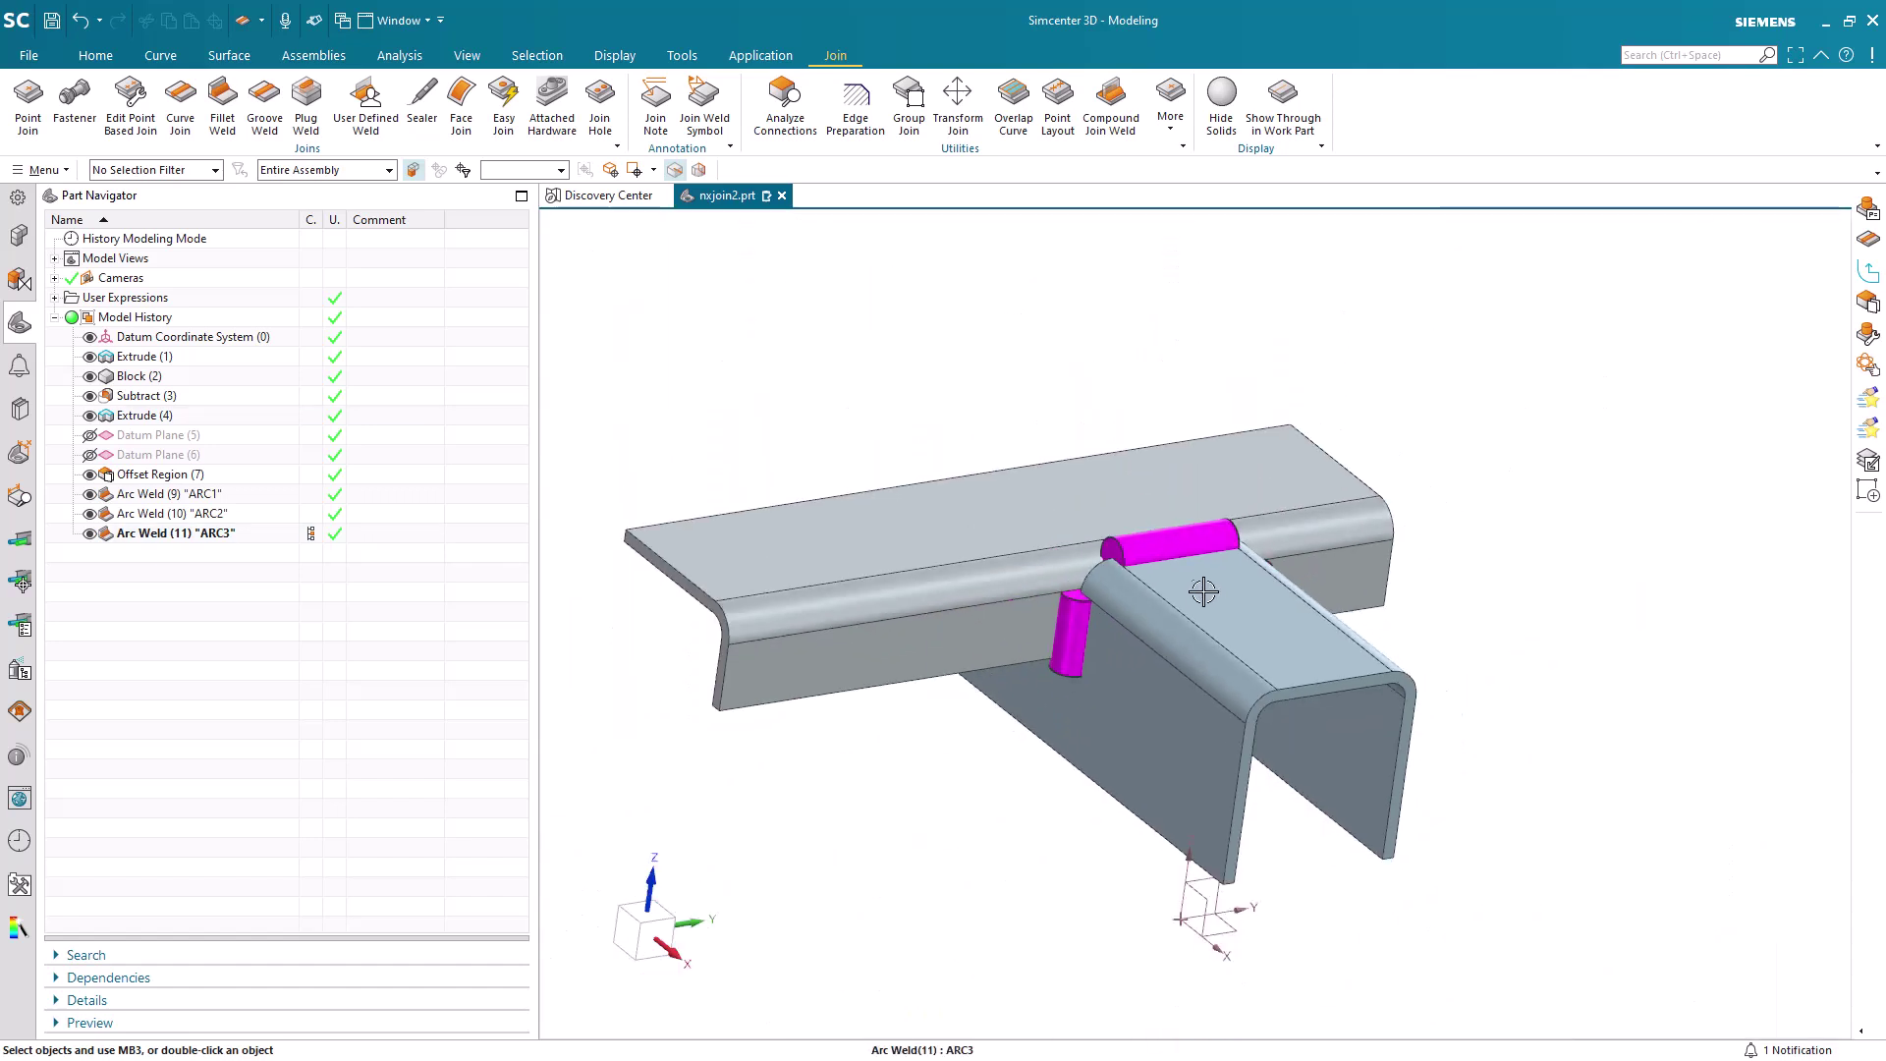
click(761, 55)
click(40, 104)
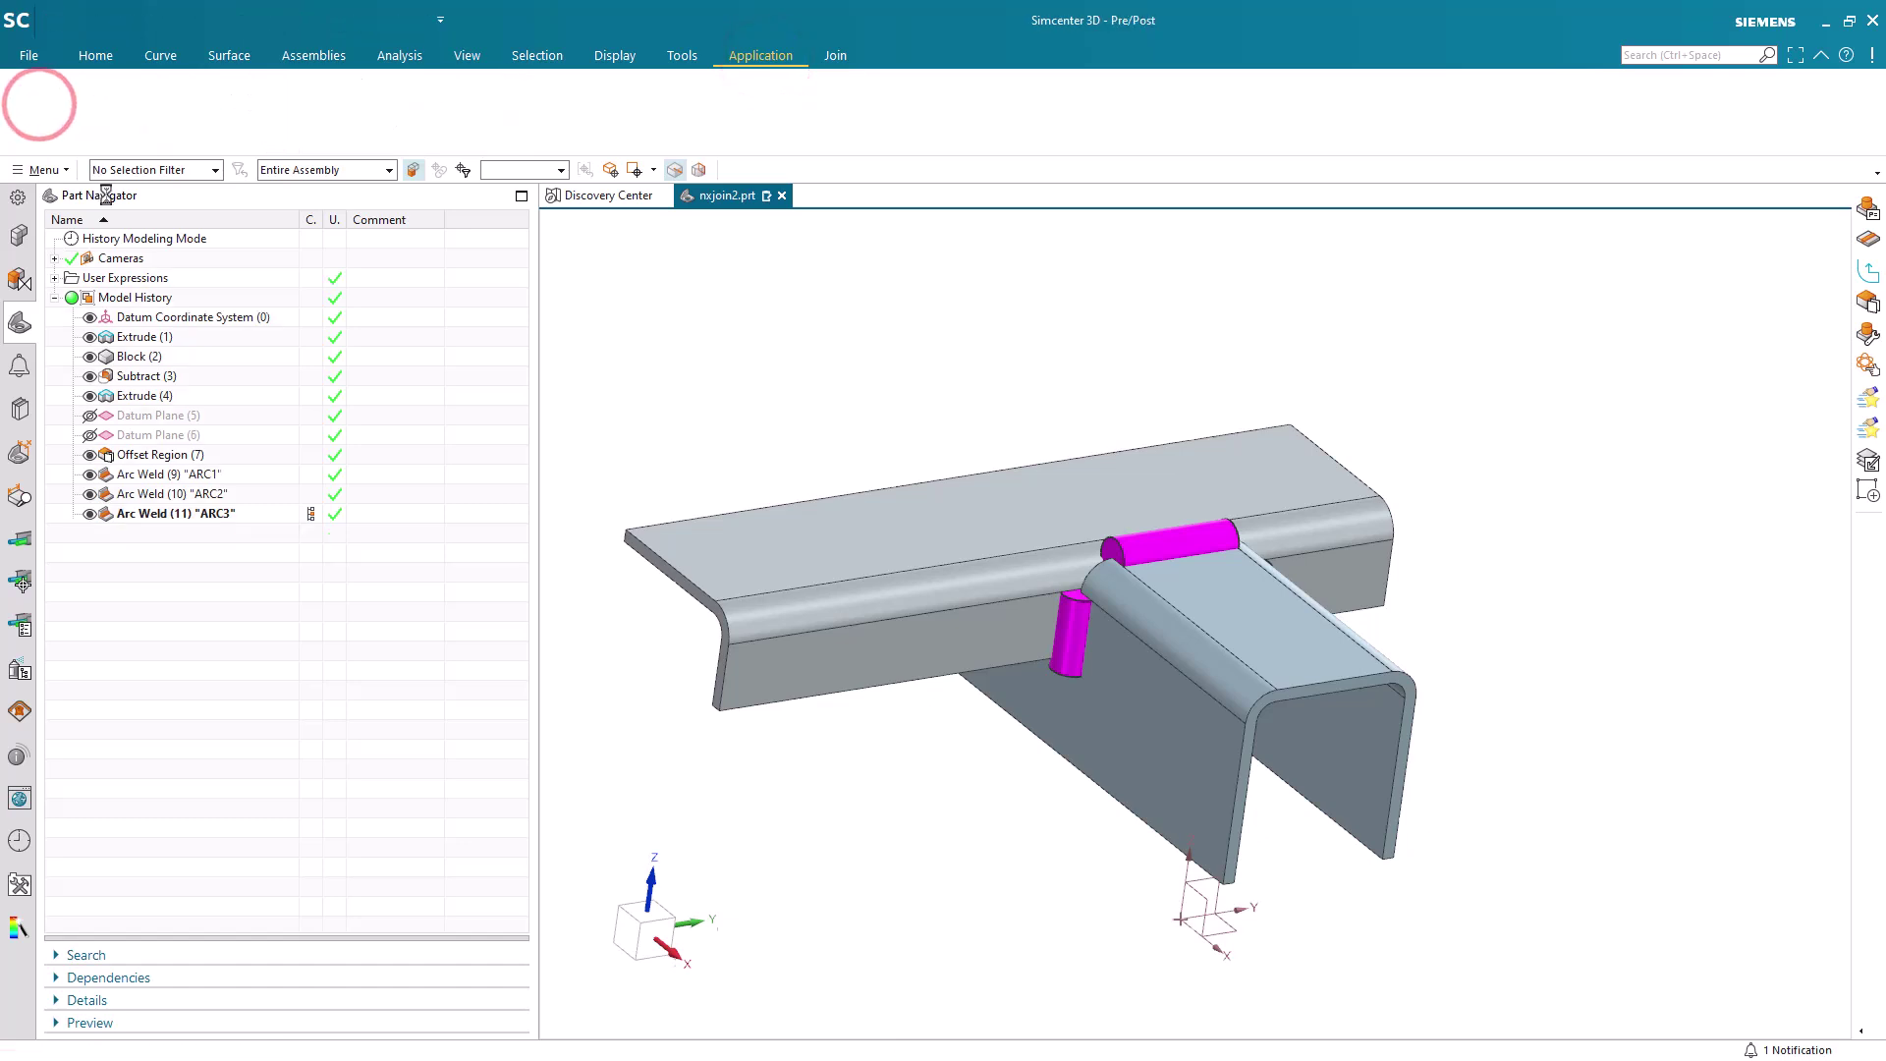
Create nxjoin2_fem3.fem and nxjoin2_sim3.sim with a SOL 103 Real Eigenvalues solution and step.
click(63, 101)
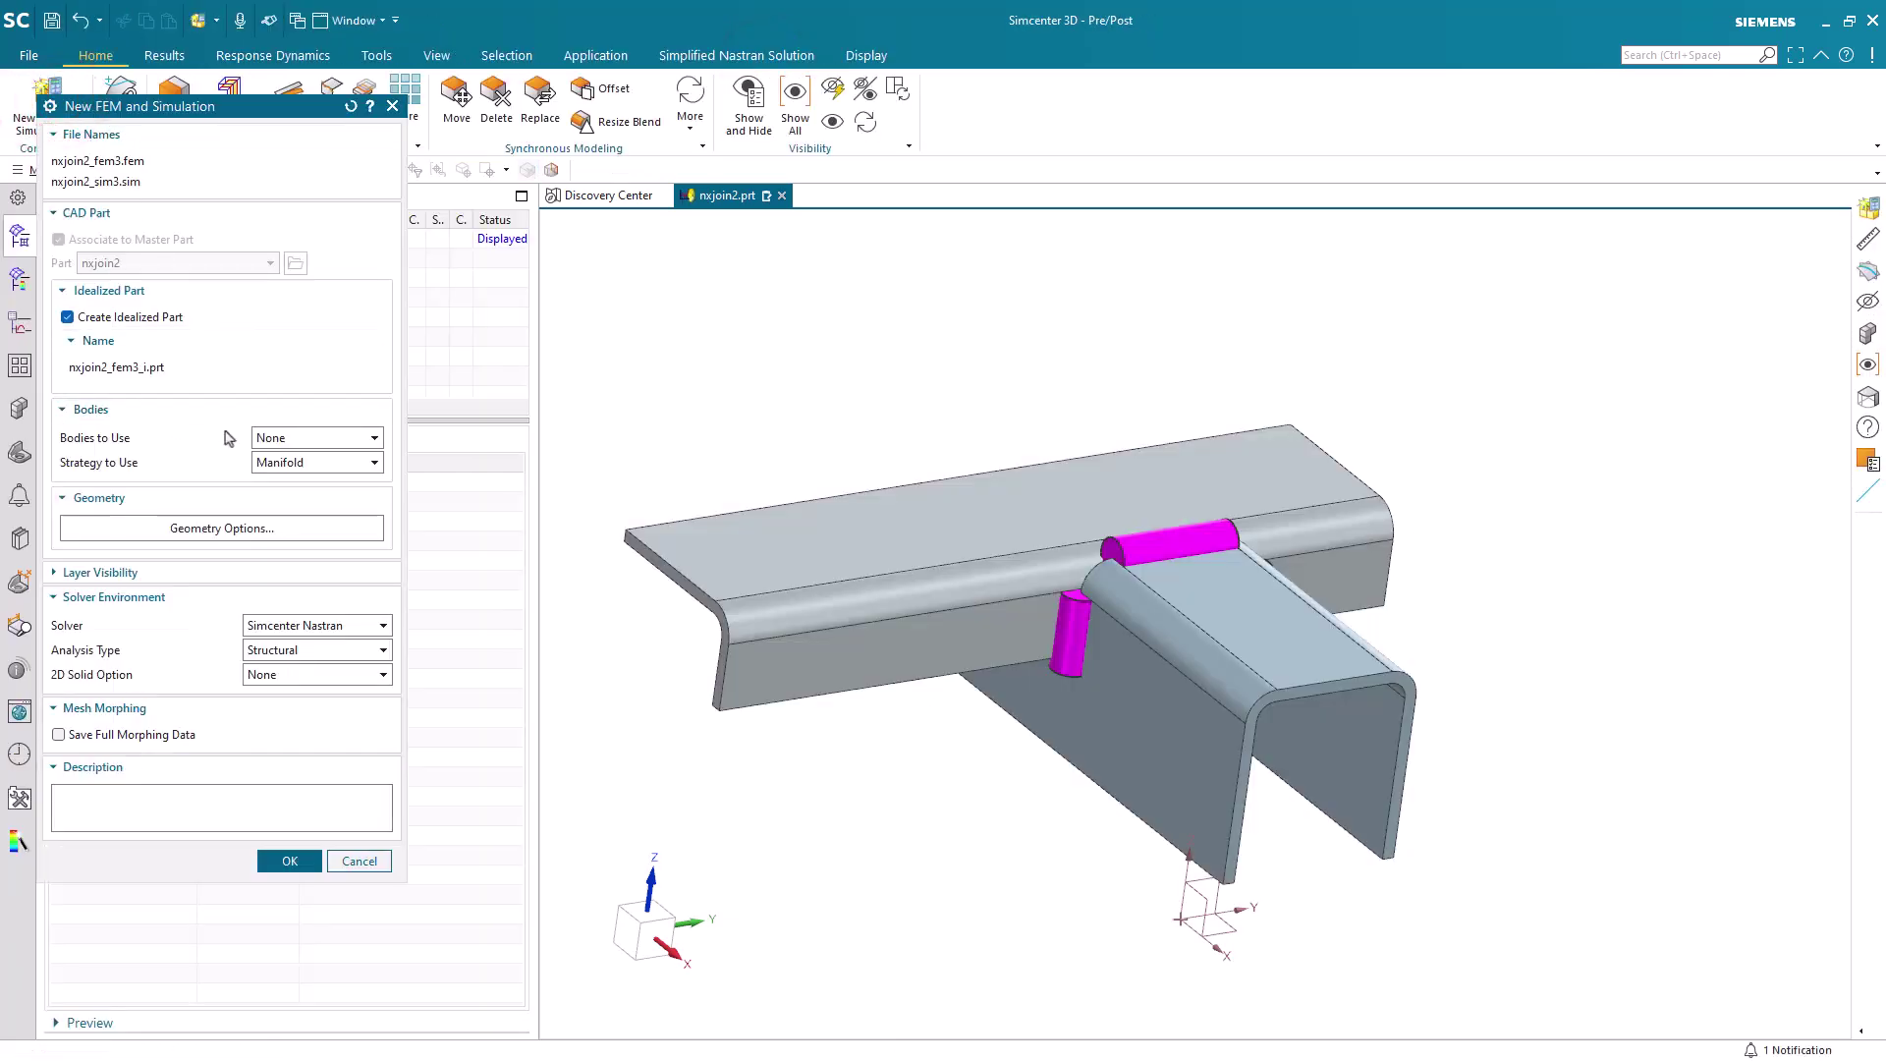
key(Return)
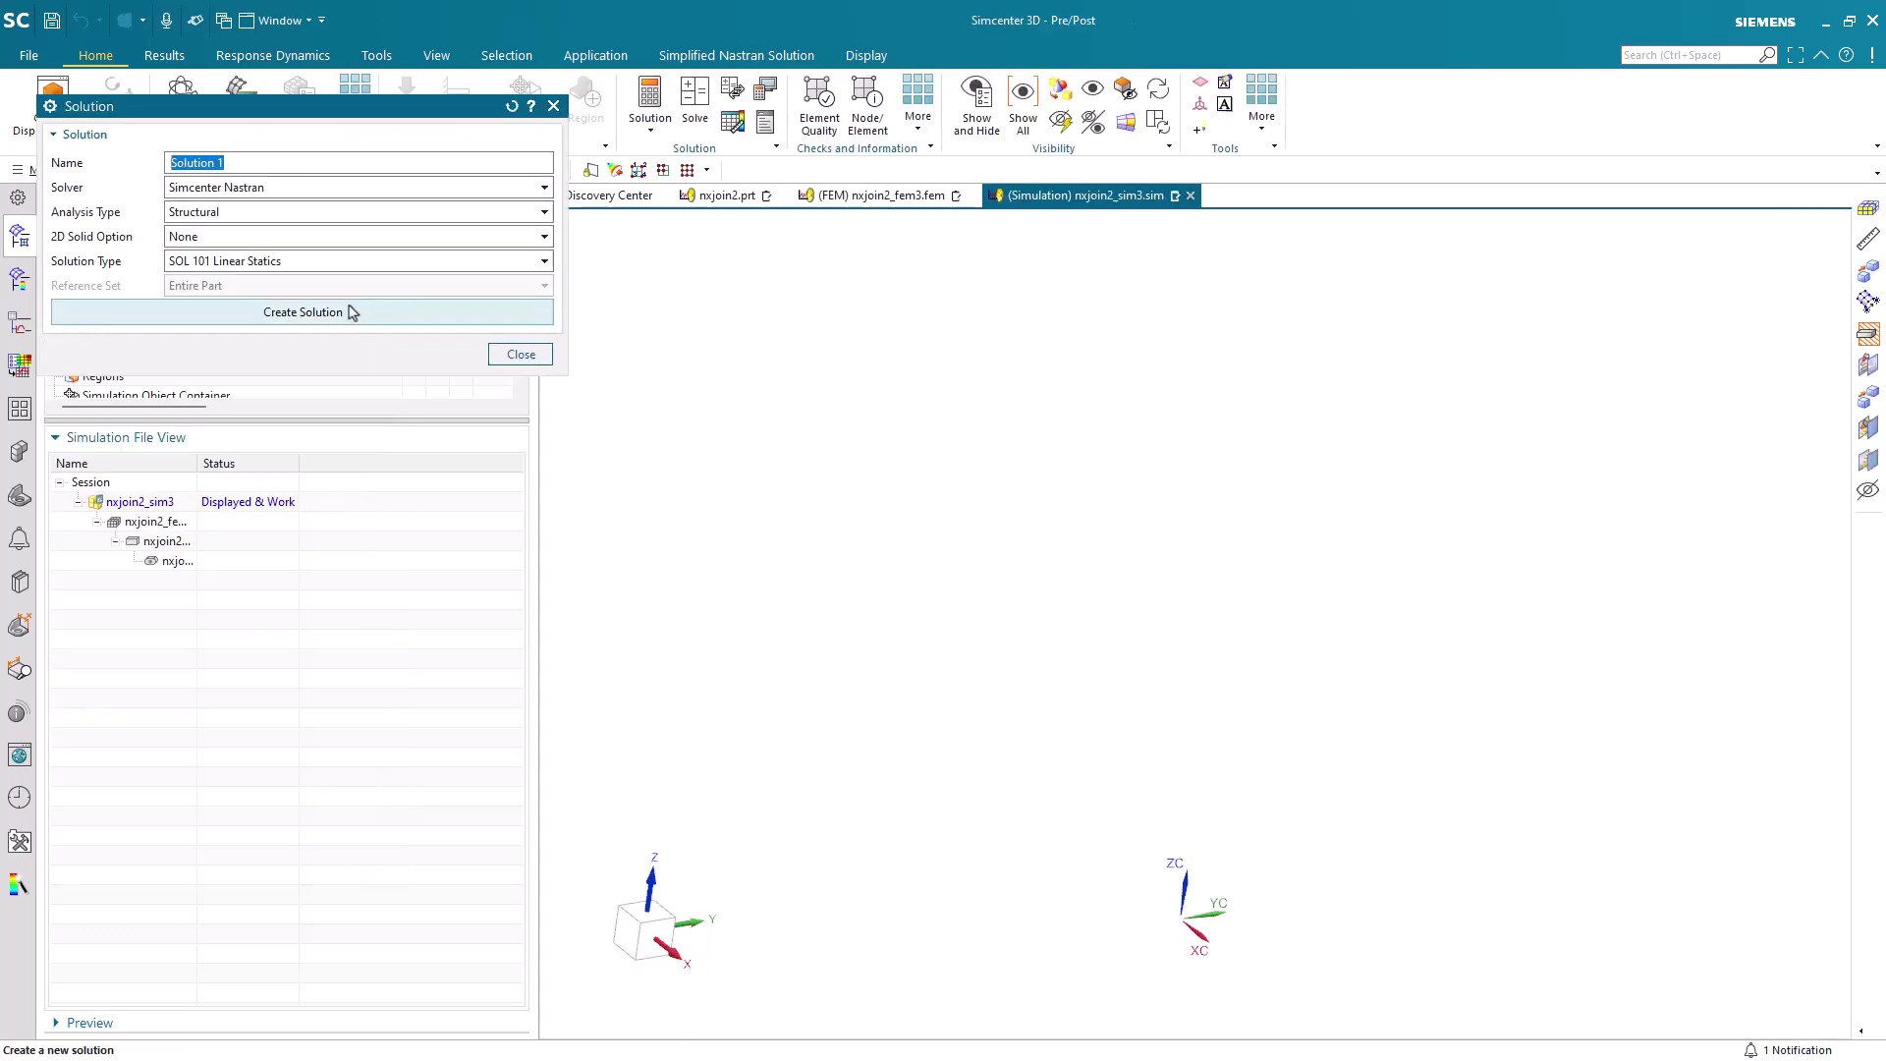
click(320, 260)
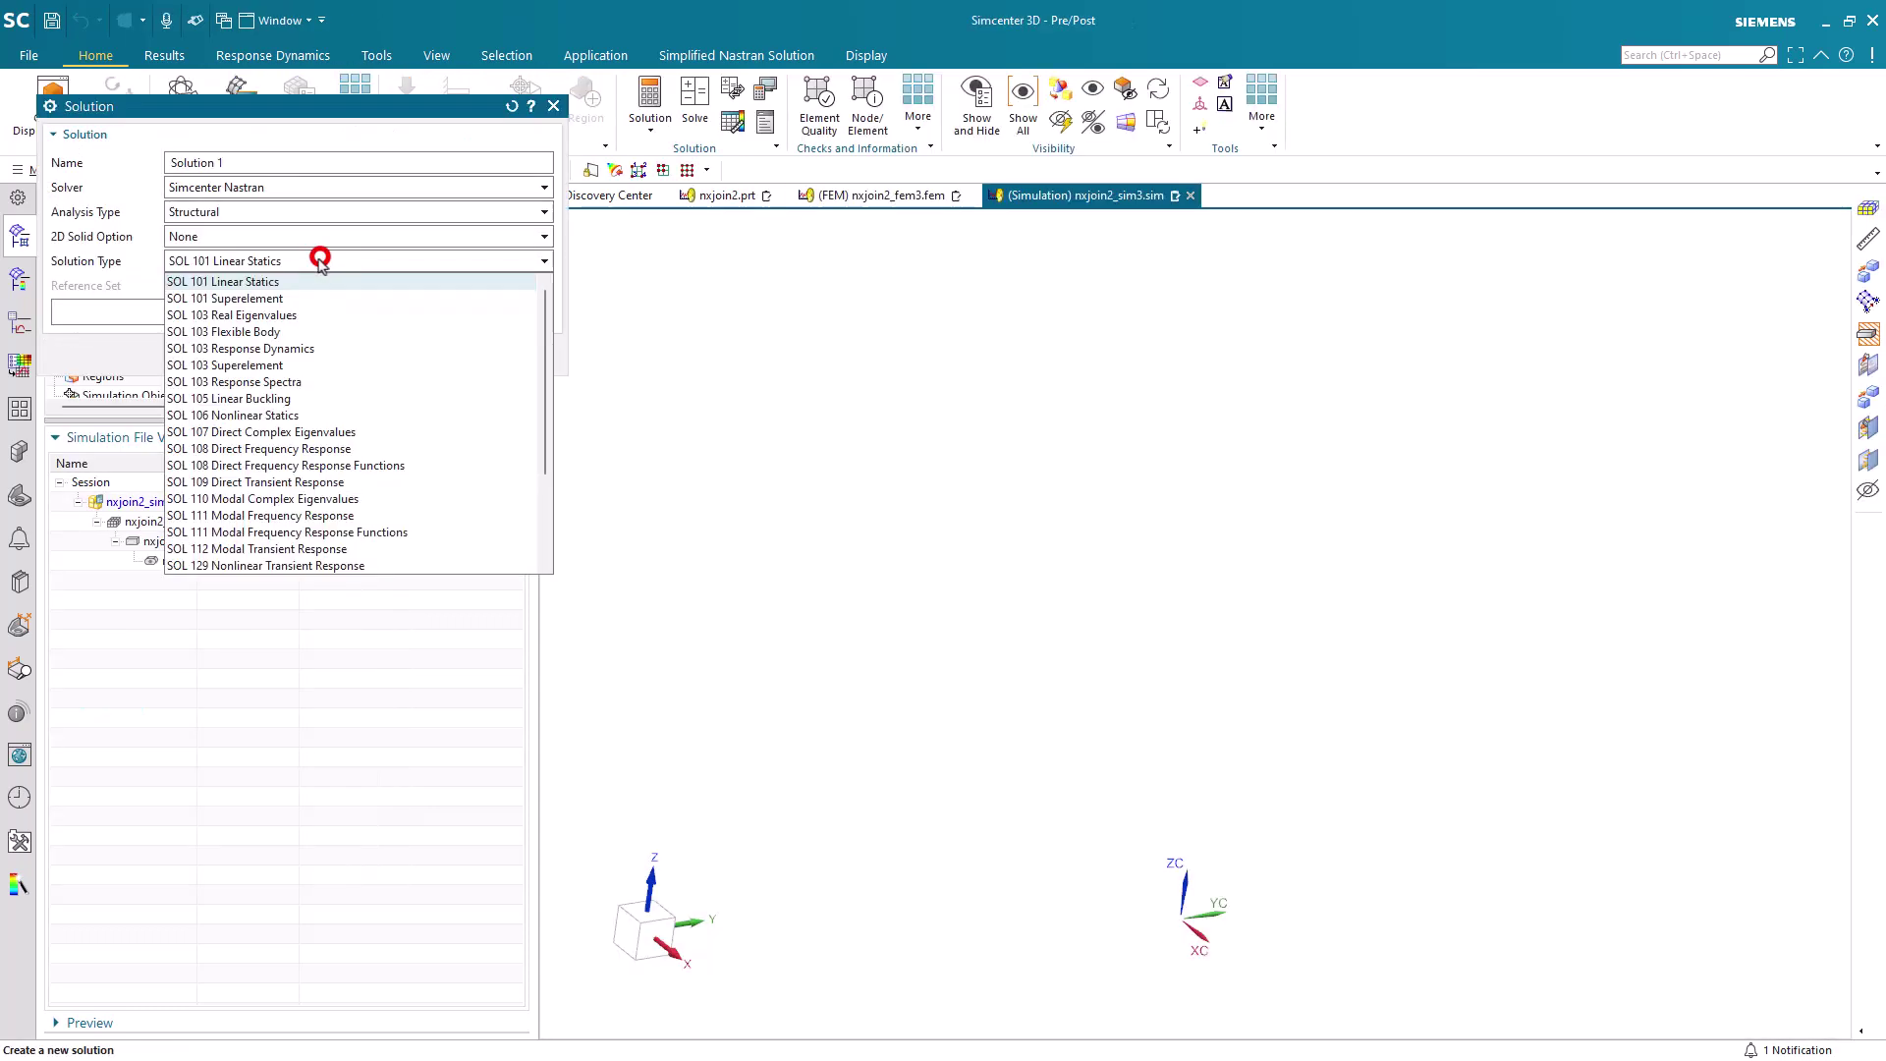
click(288, 315)
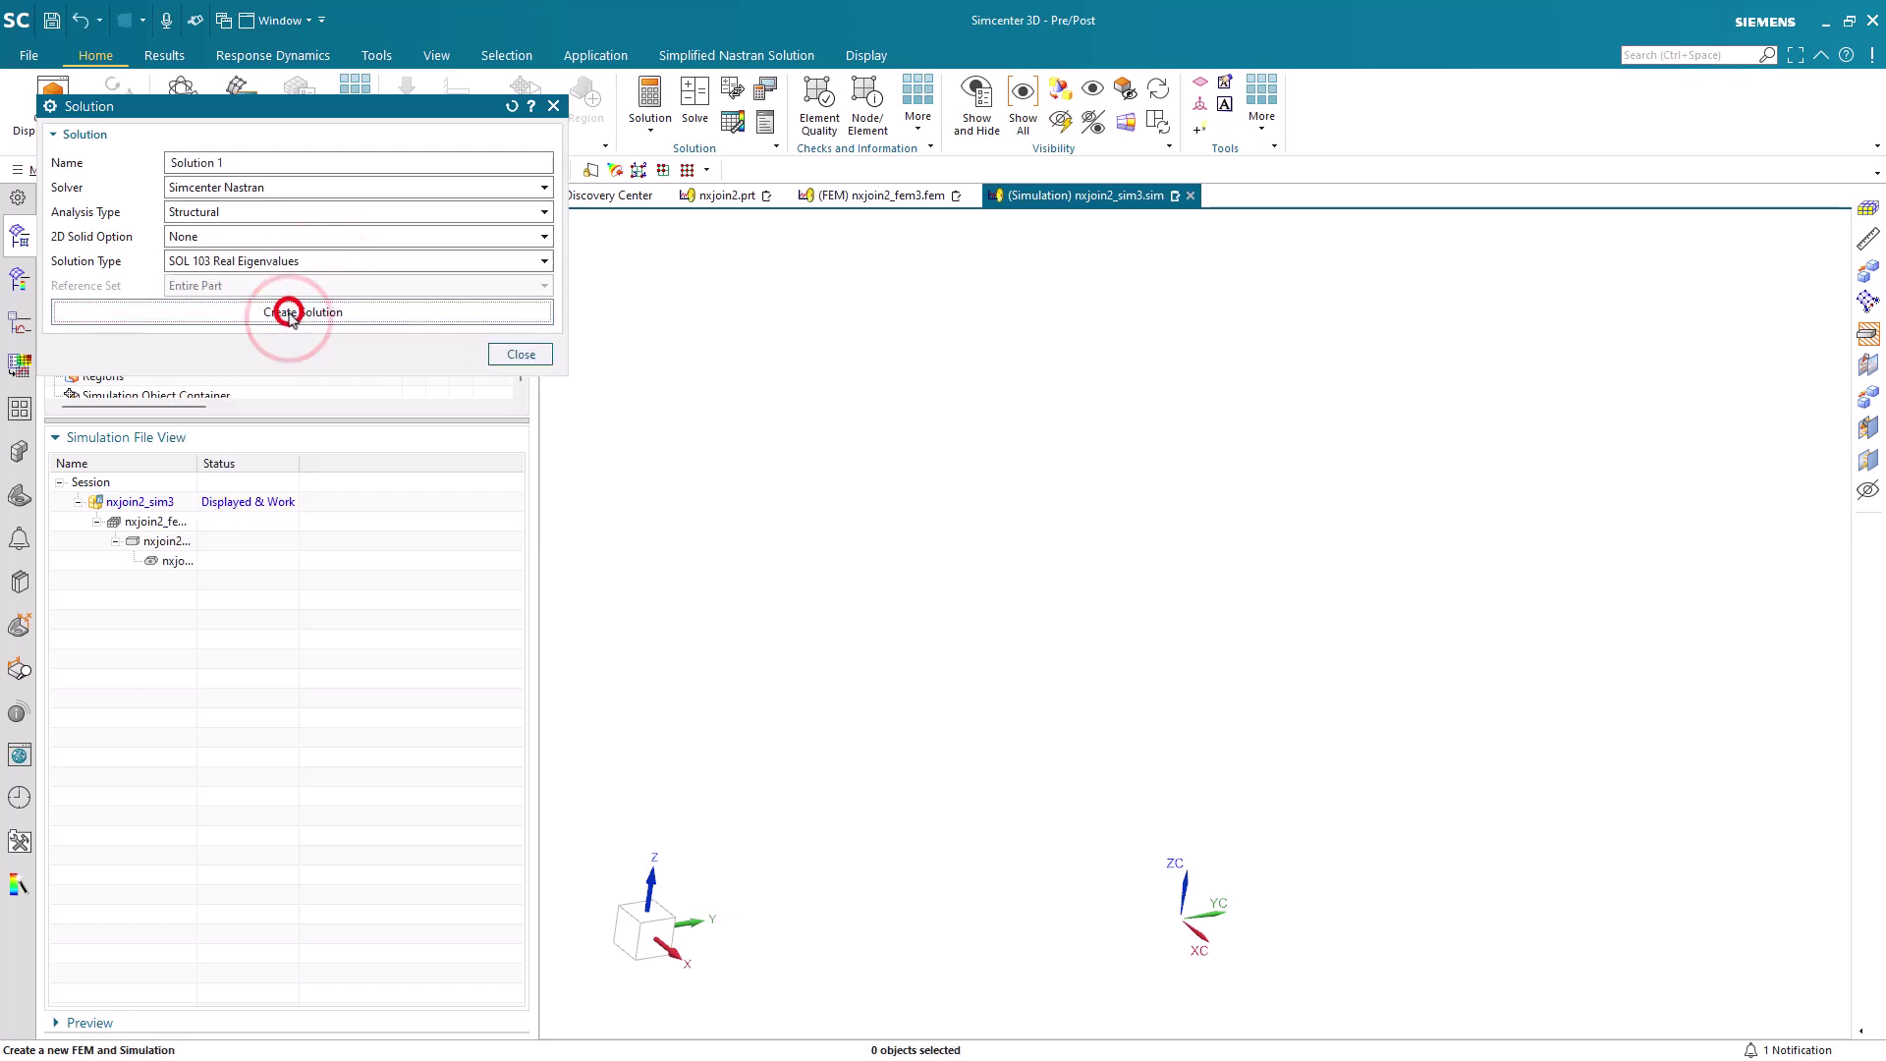
key(Return)
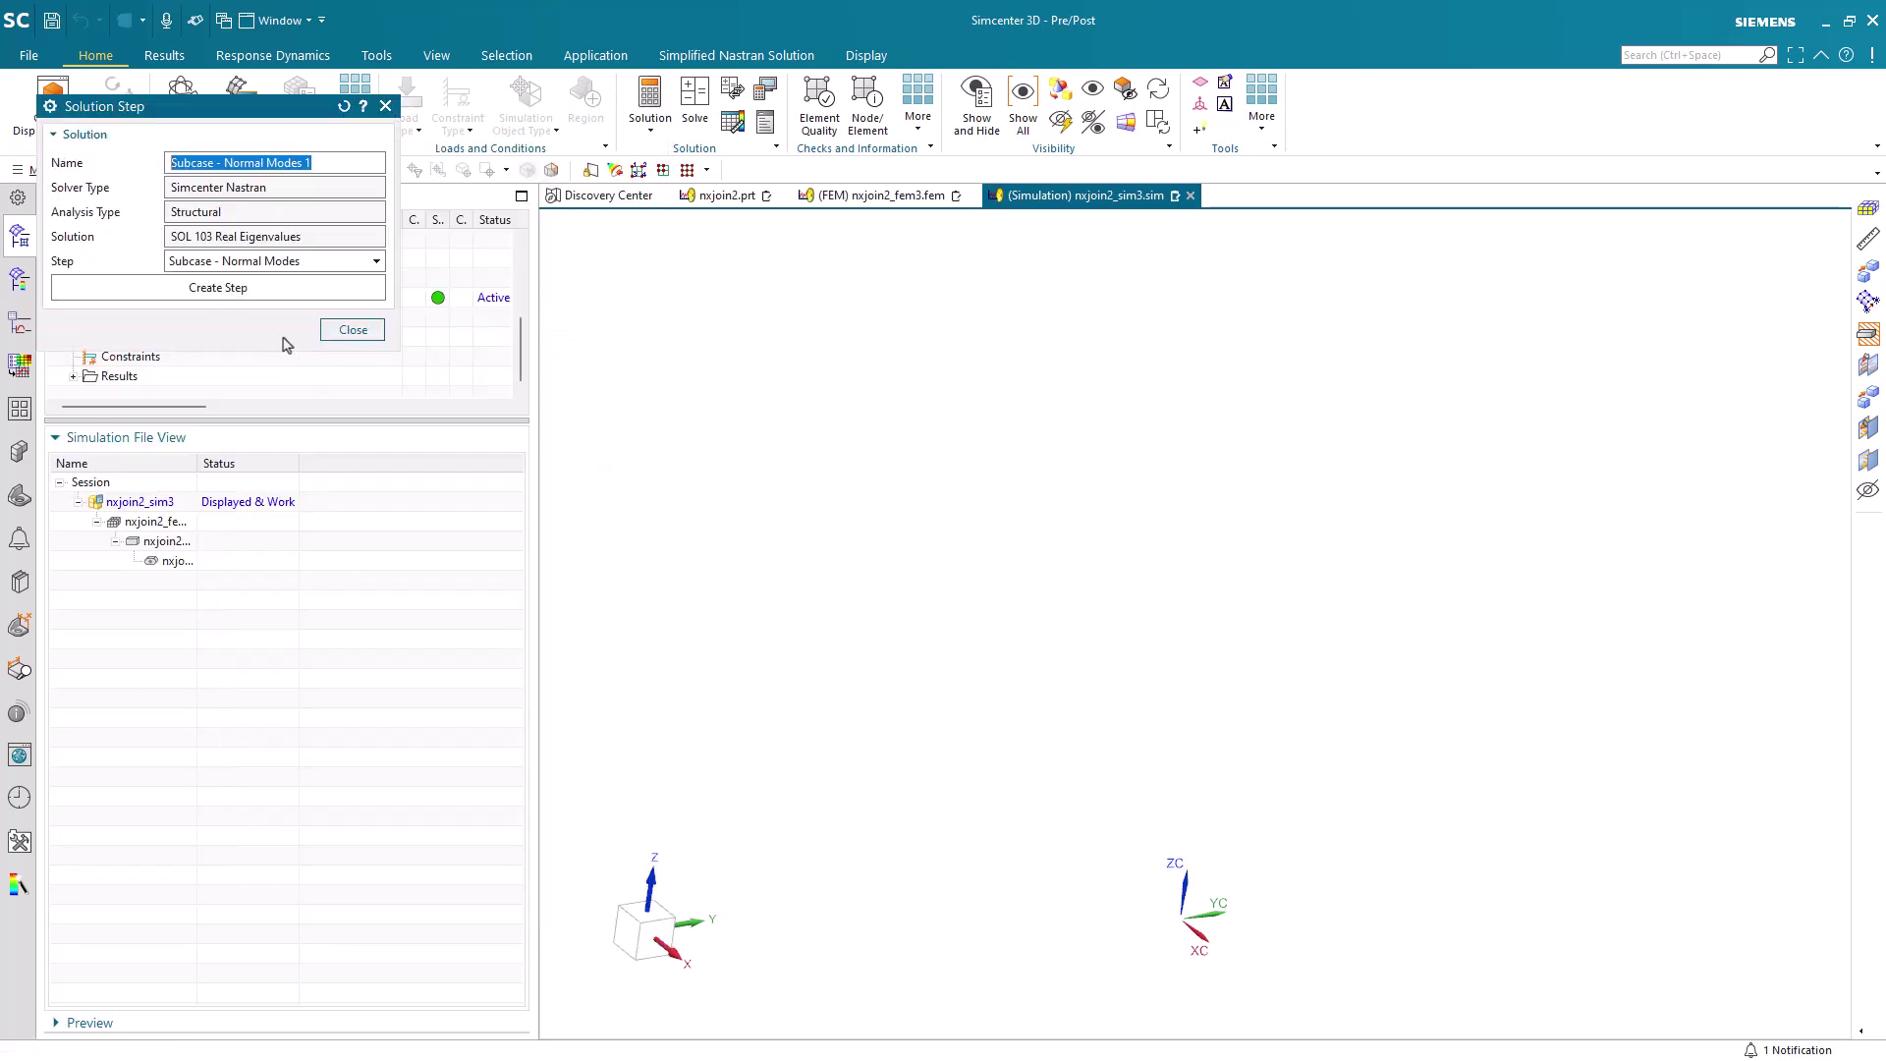
click(253, 287)
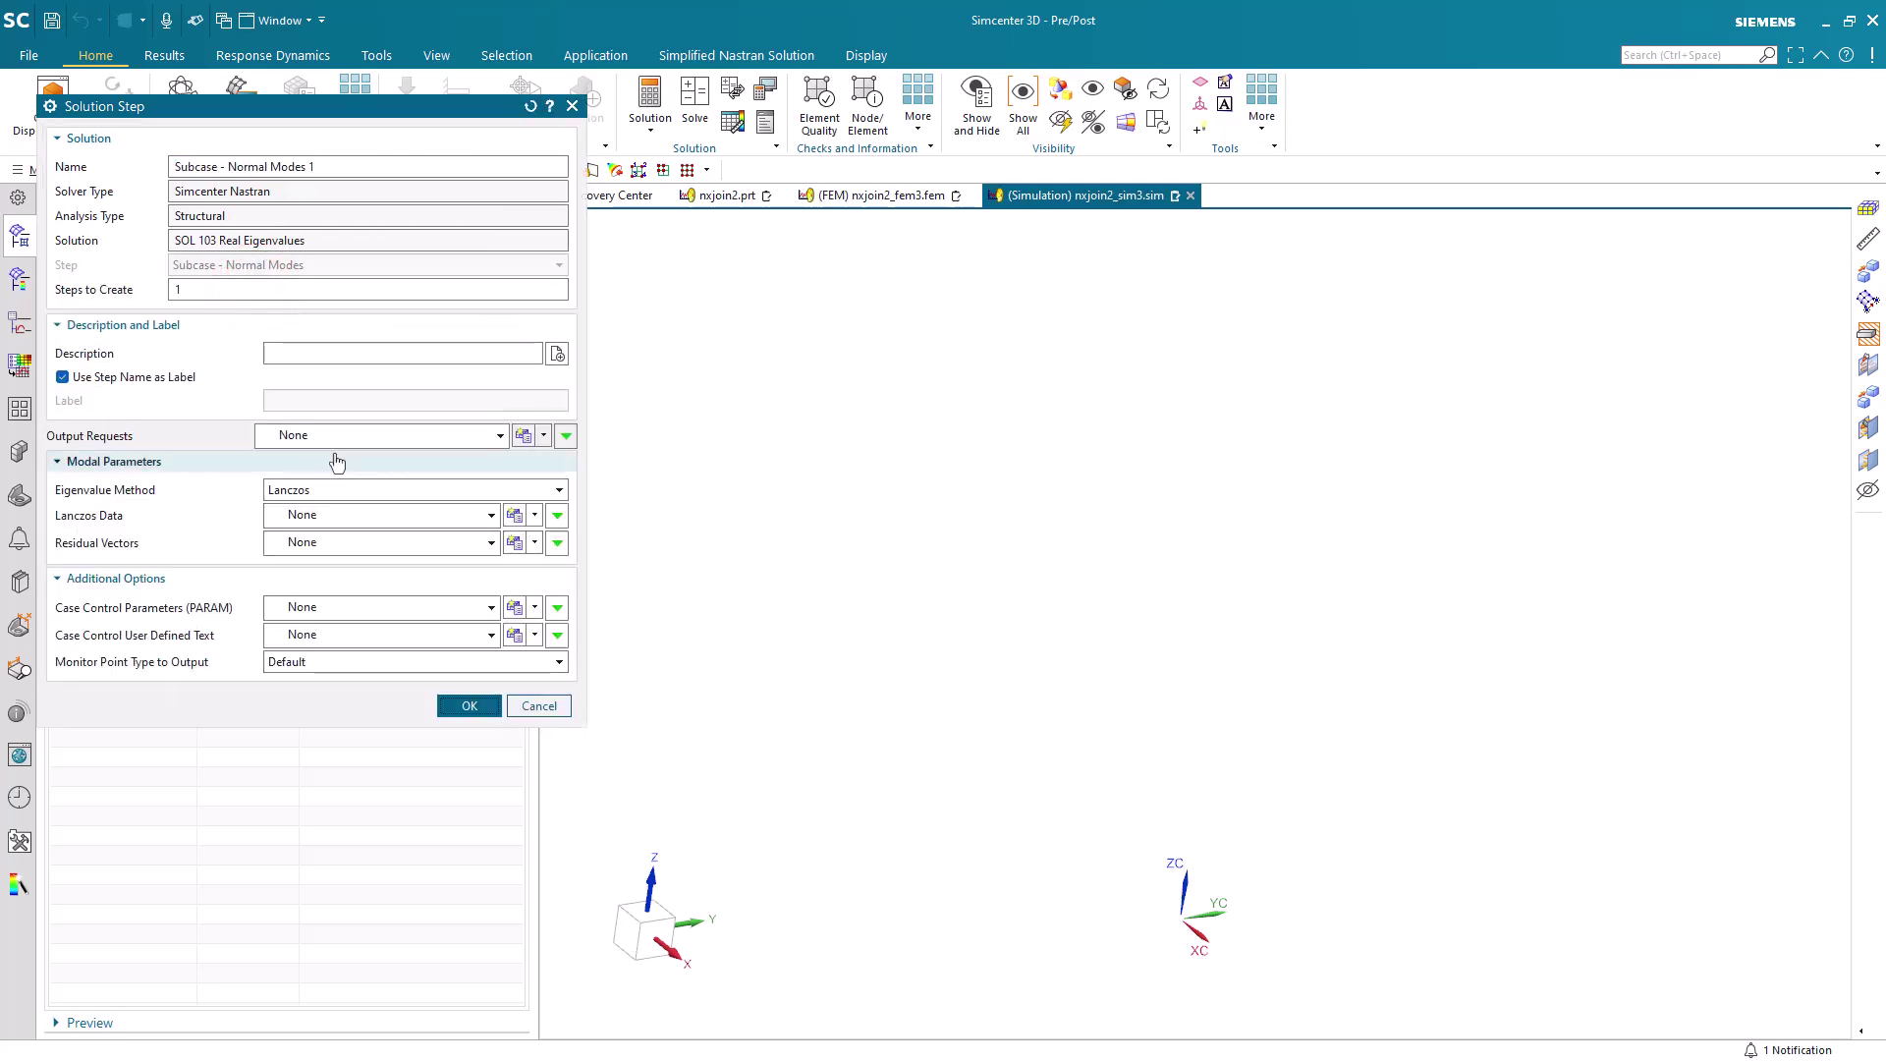
key(Return)
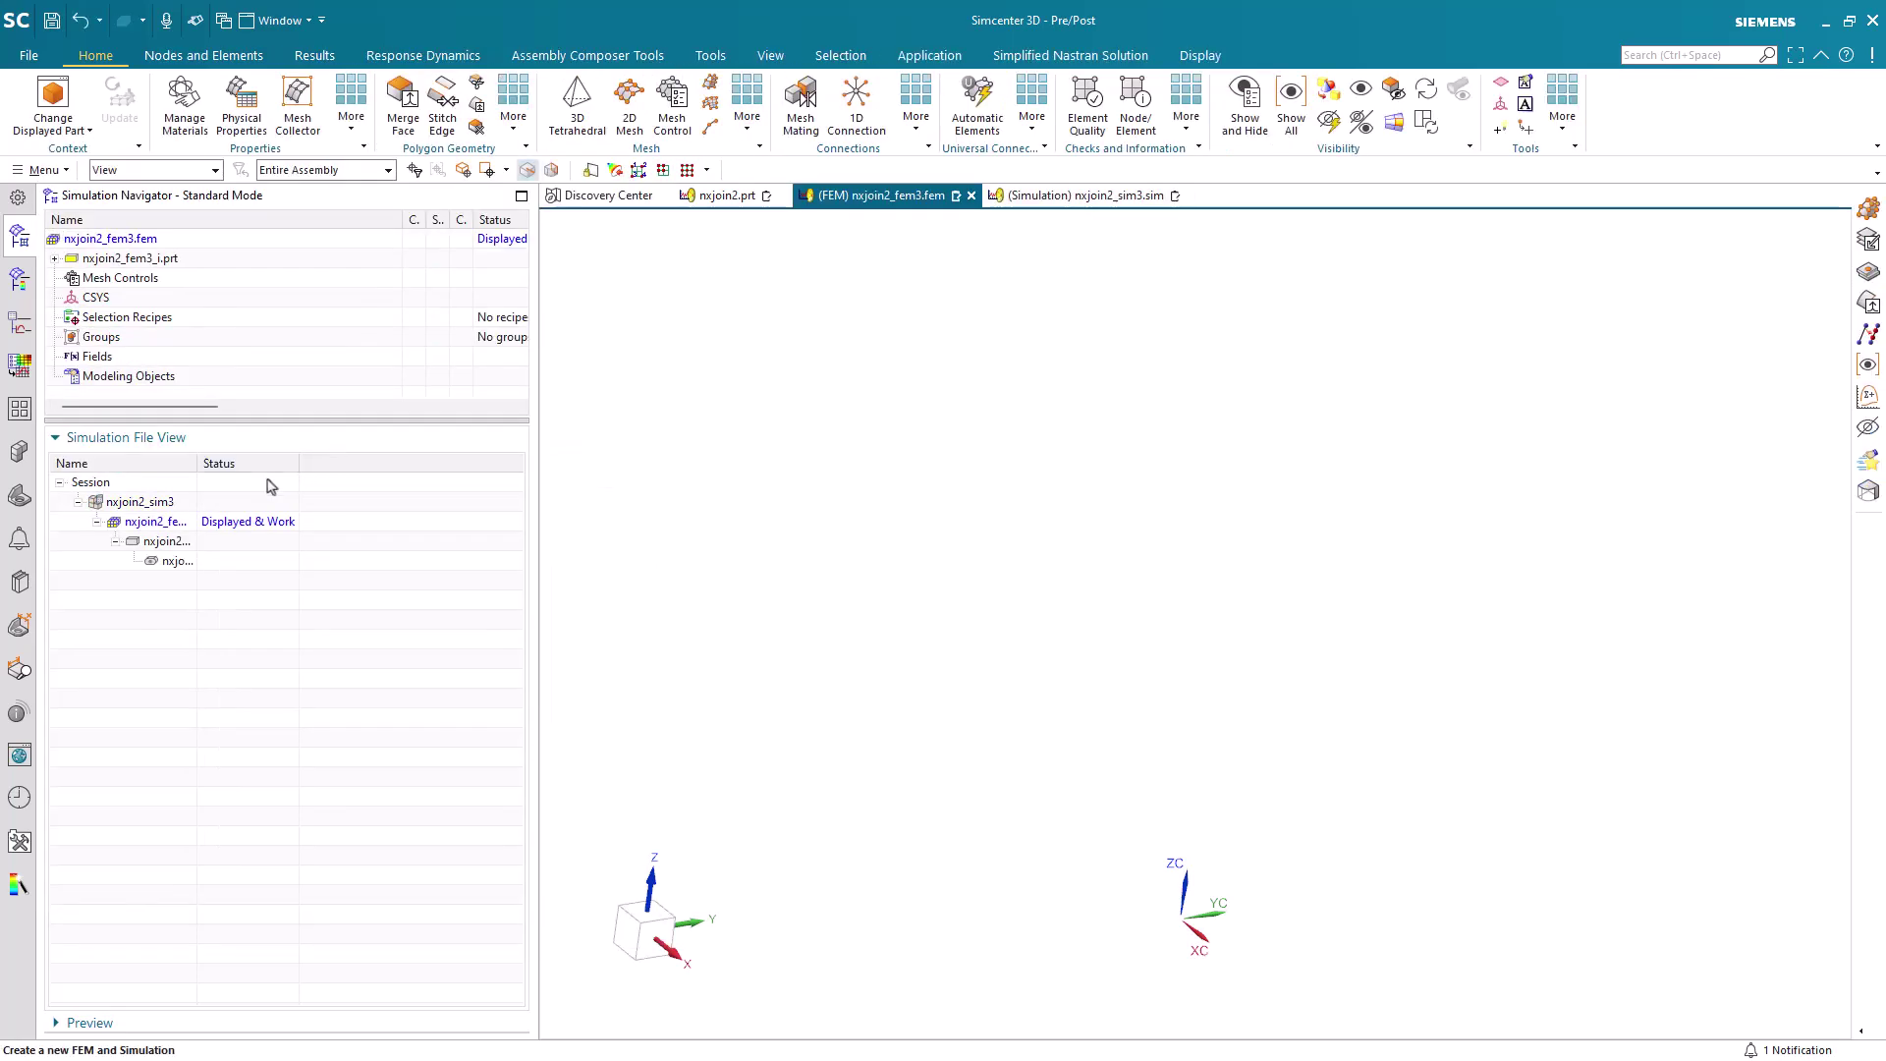
Open the idealized part and promote both the top beam and channel bodies.
double_click(180, 540)
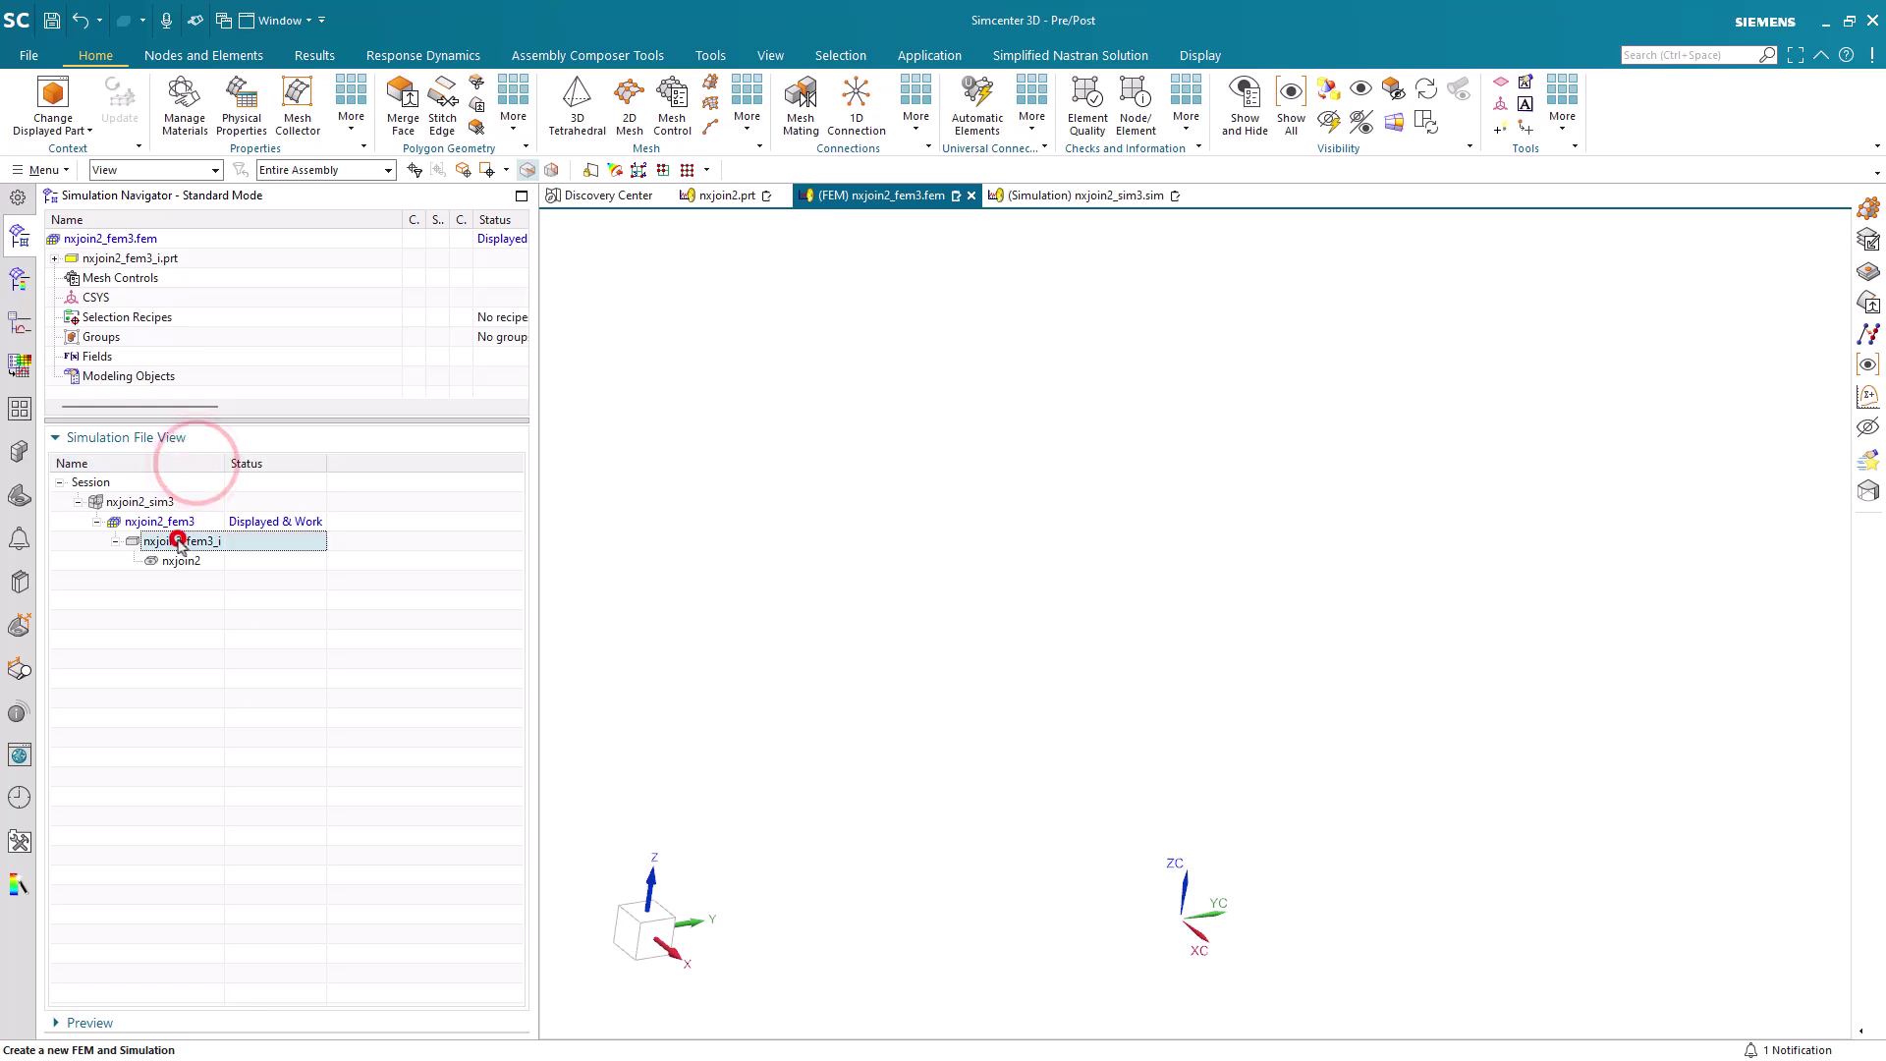
click(908, 573)
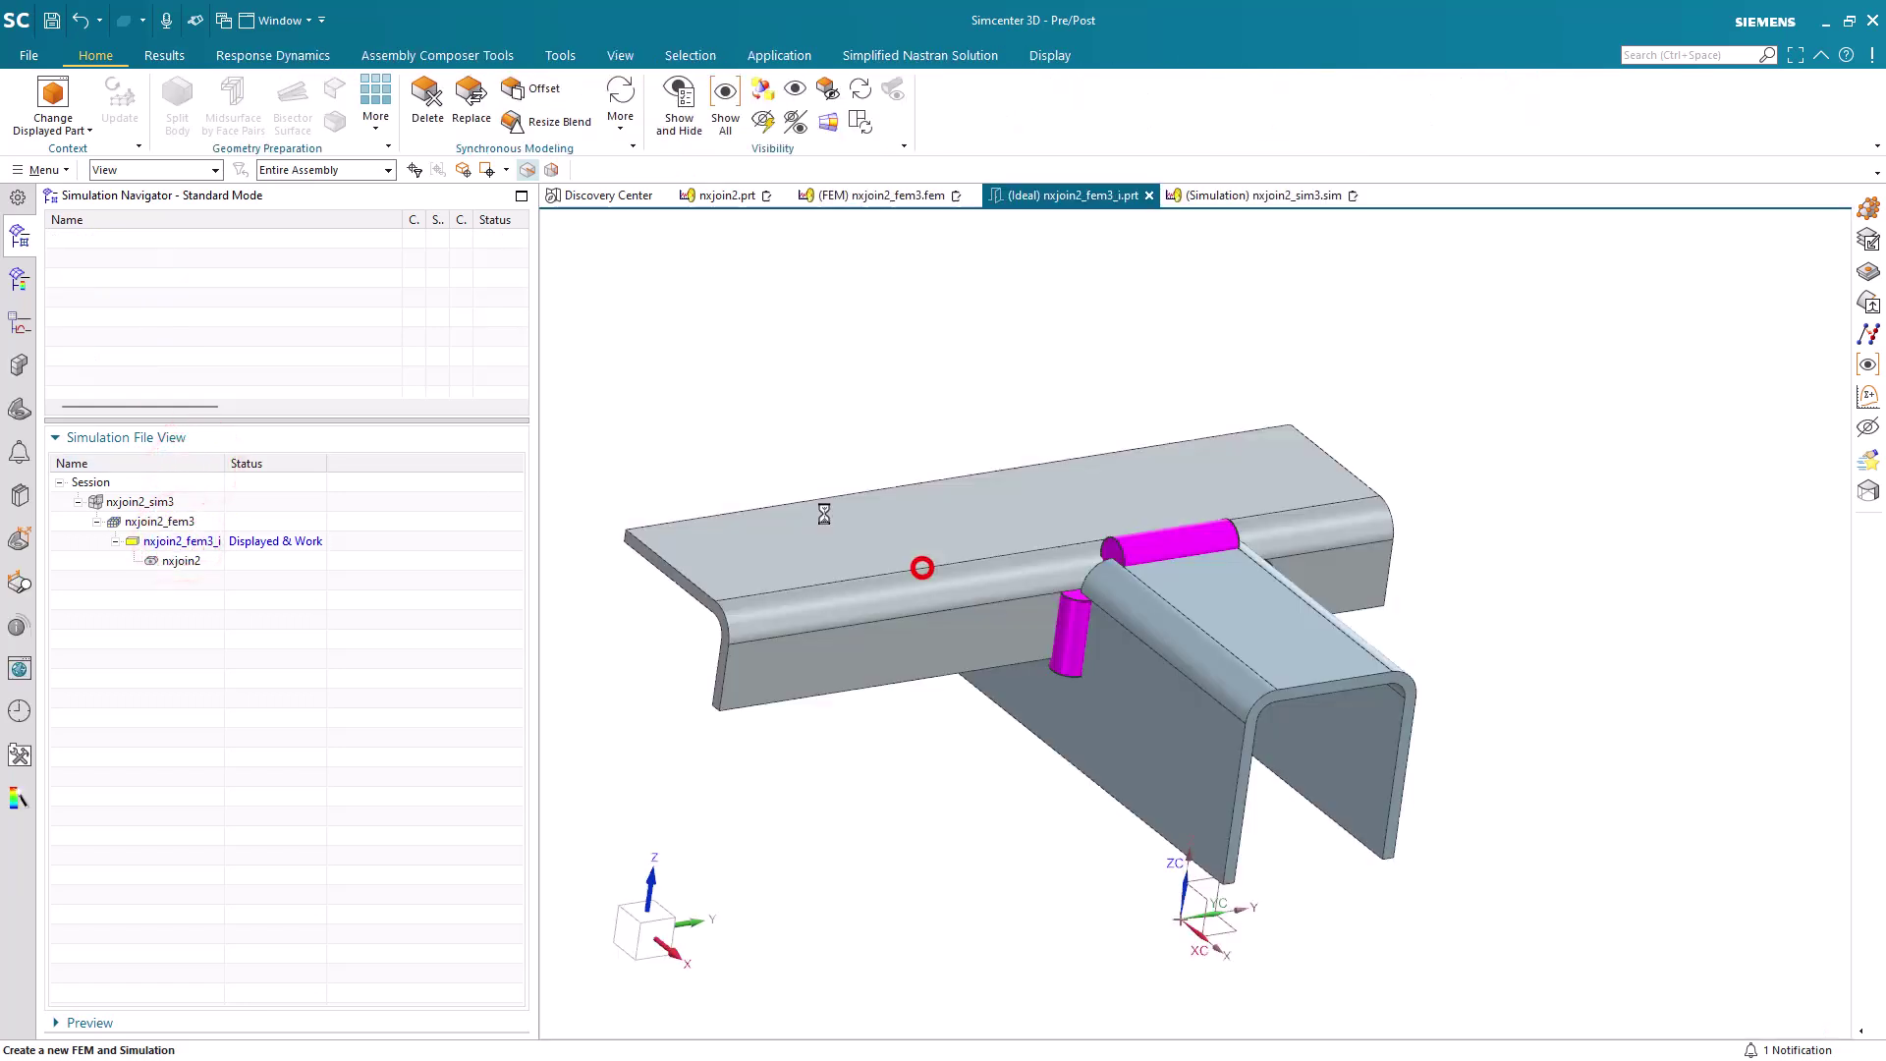
click(955, 528)
click(1168, 650)
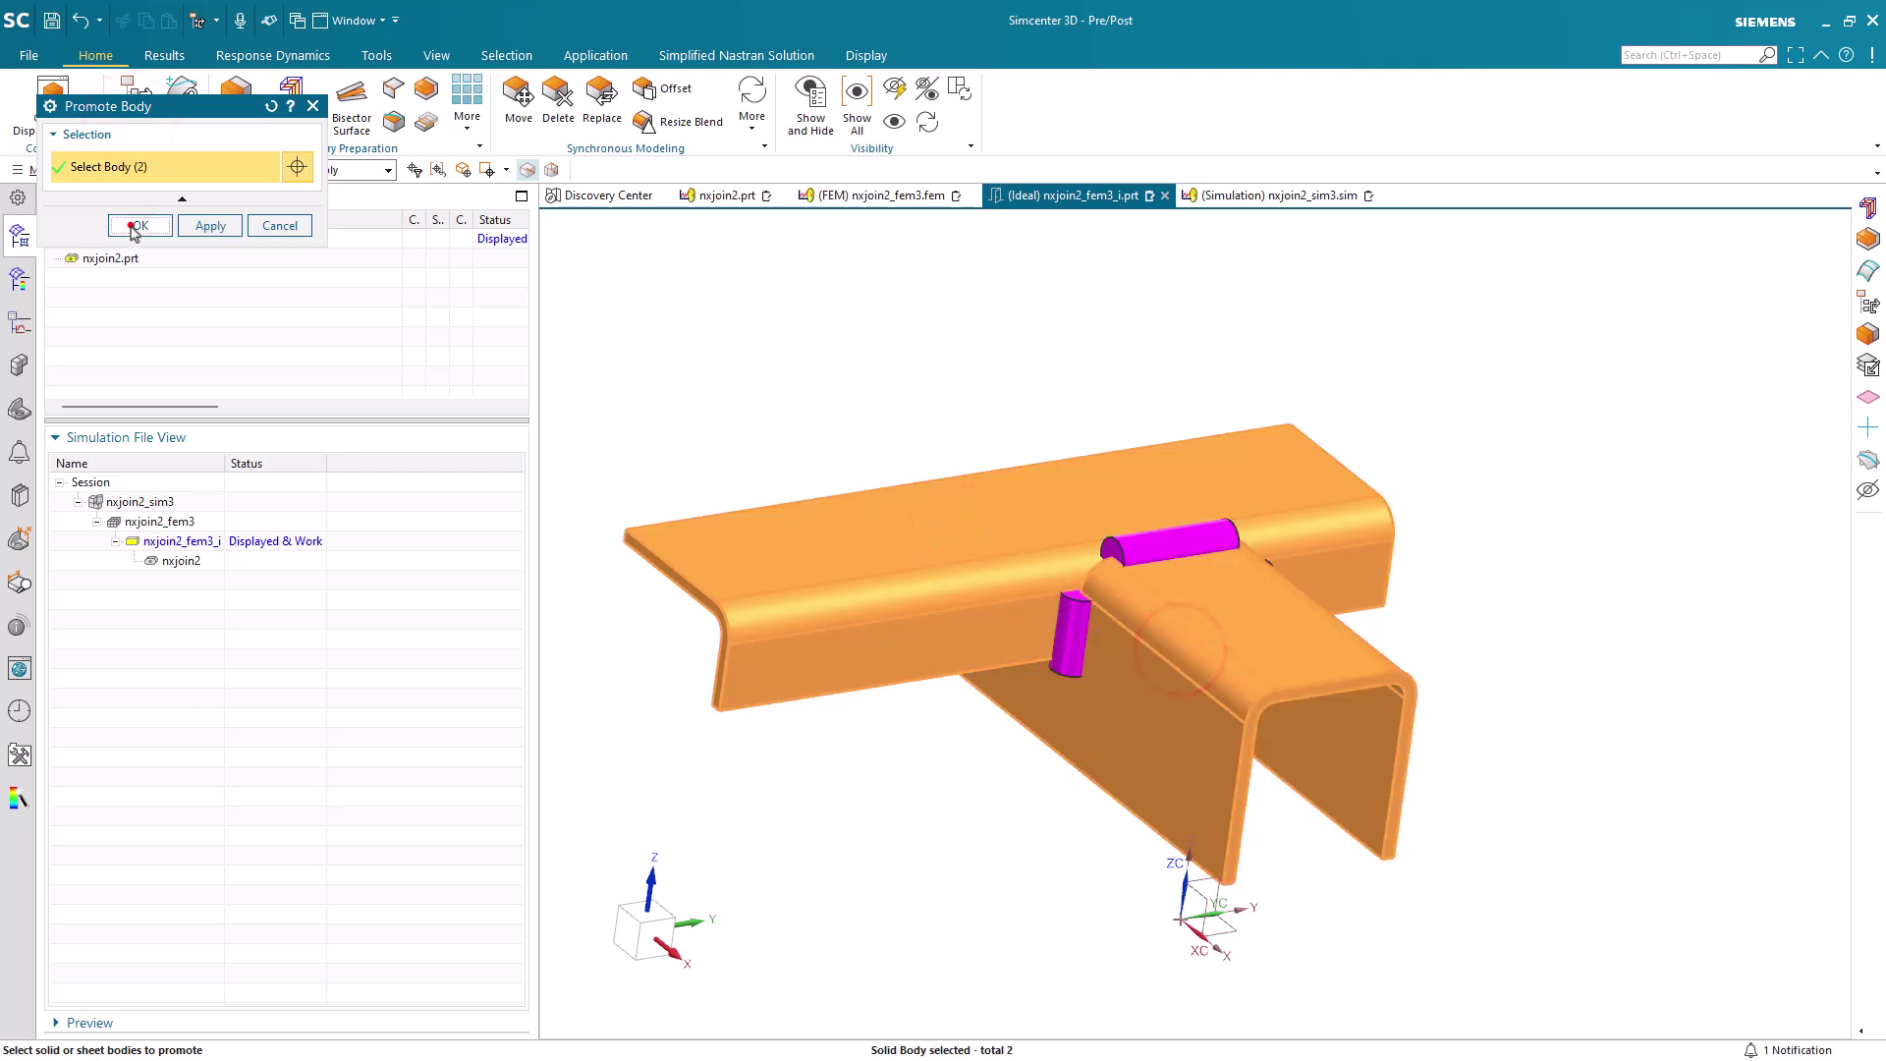
click(136, 226)
Extract midsurfaces by face pairs from the flange body and the channel body.
click(280, 104)
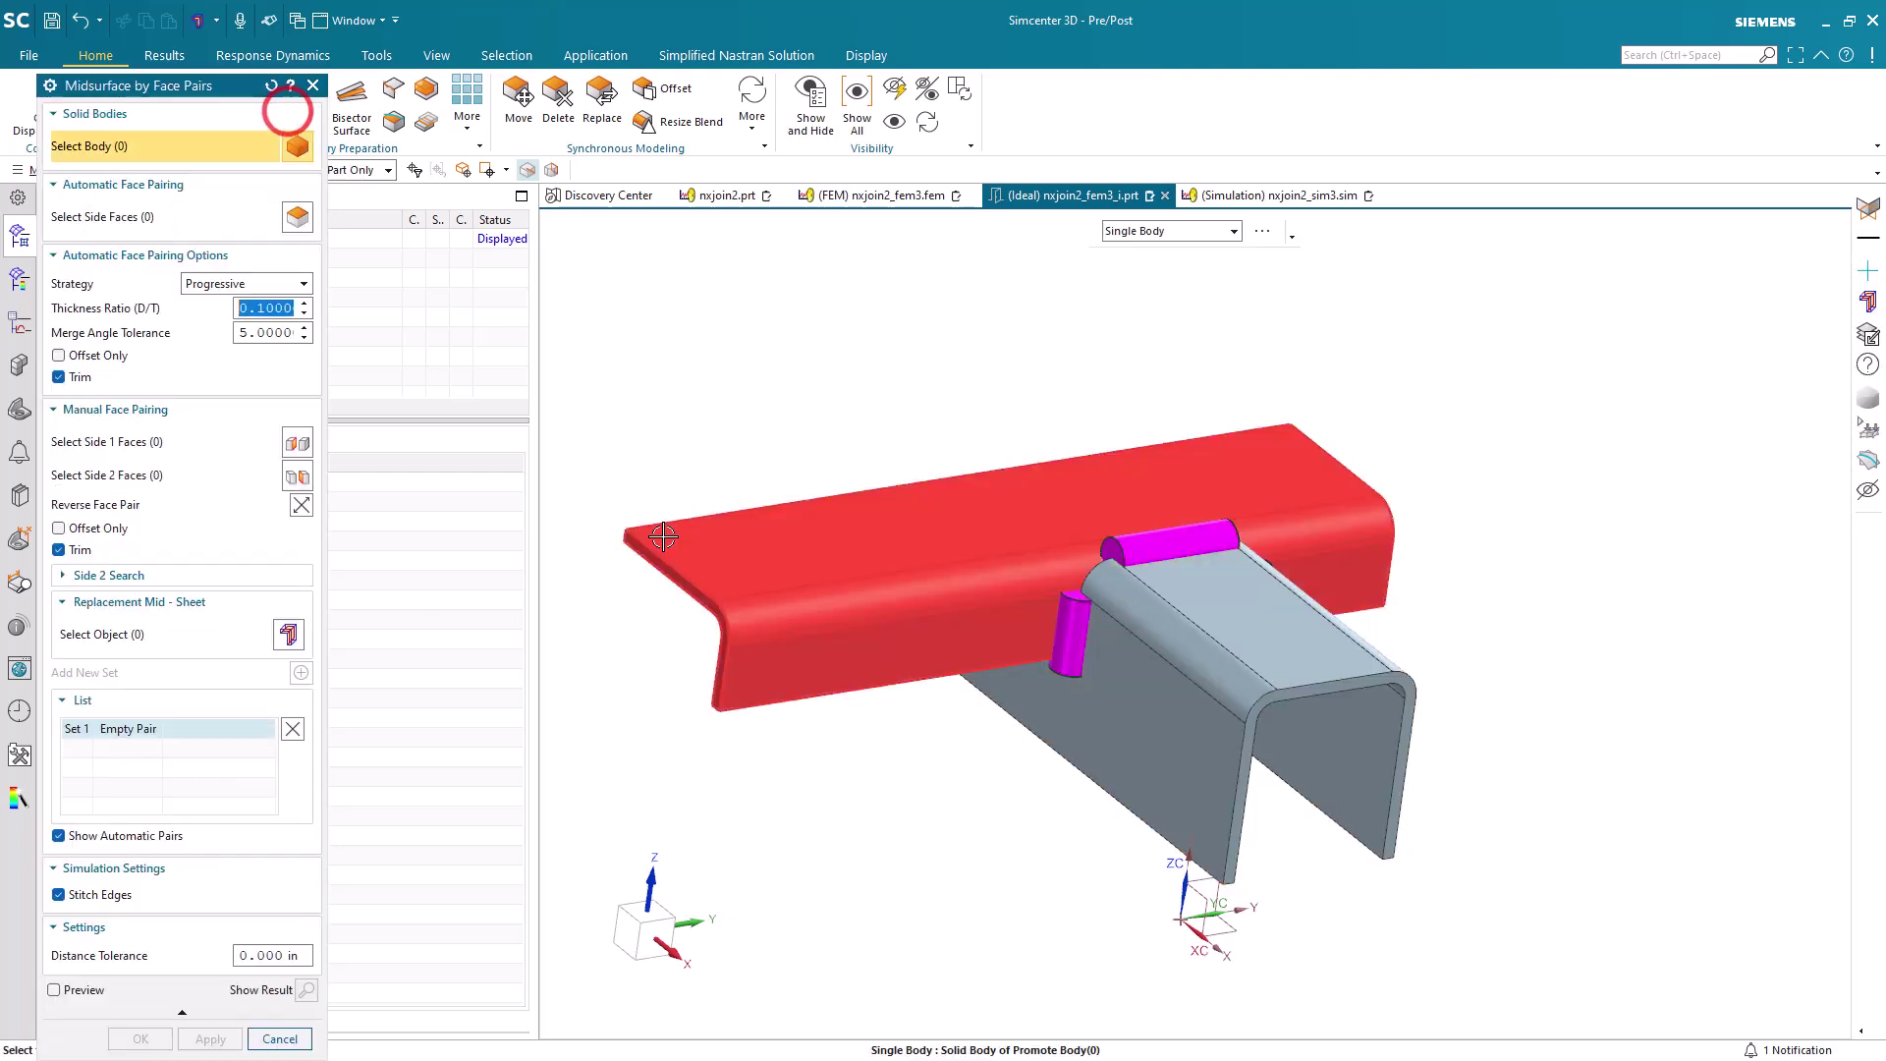
click(767, 559)
click(209, 1038)
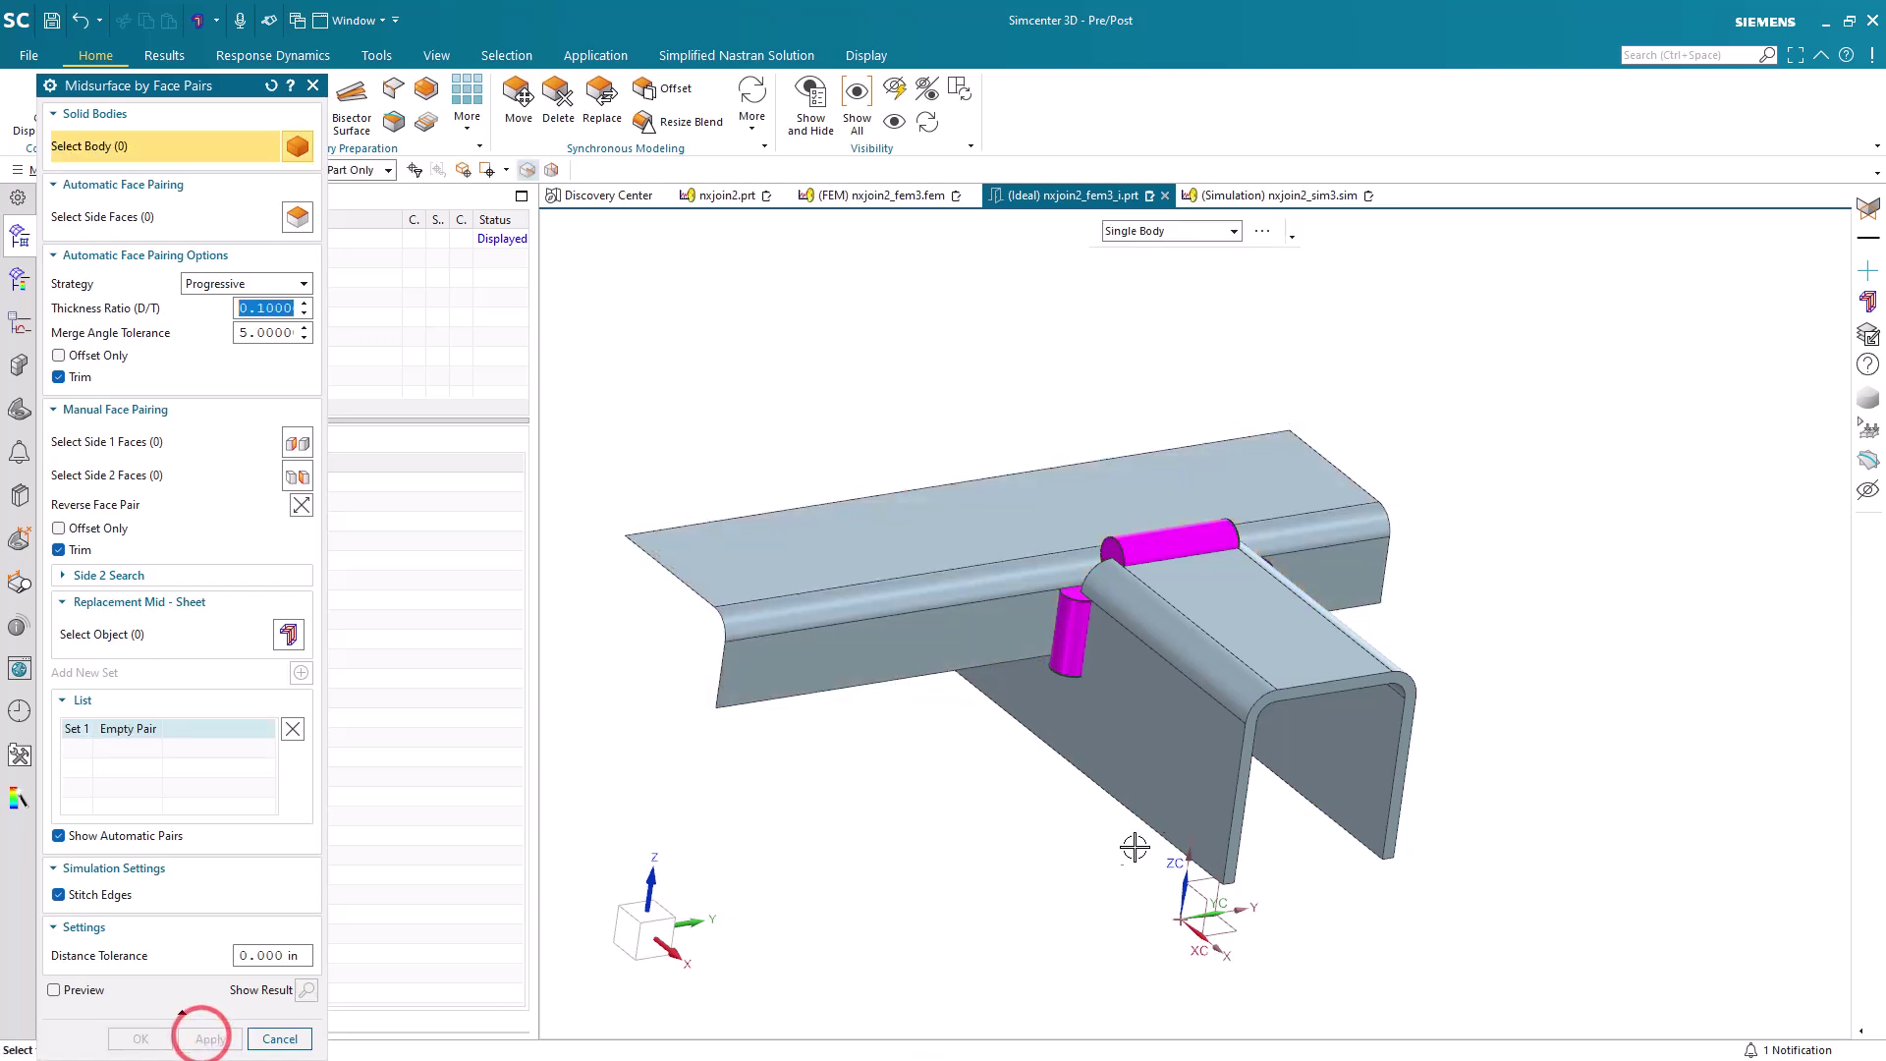
click(1186, 803)
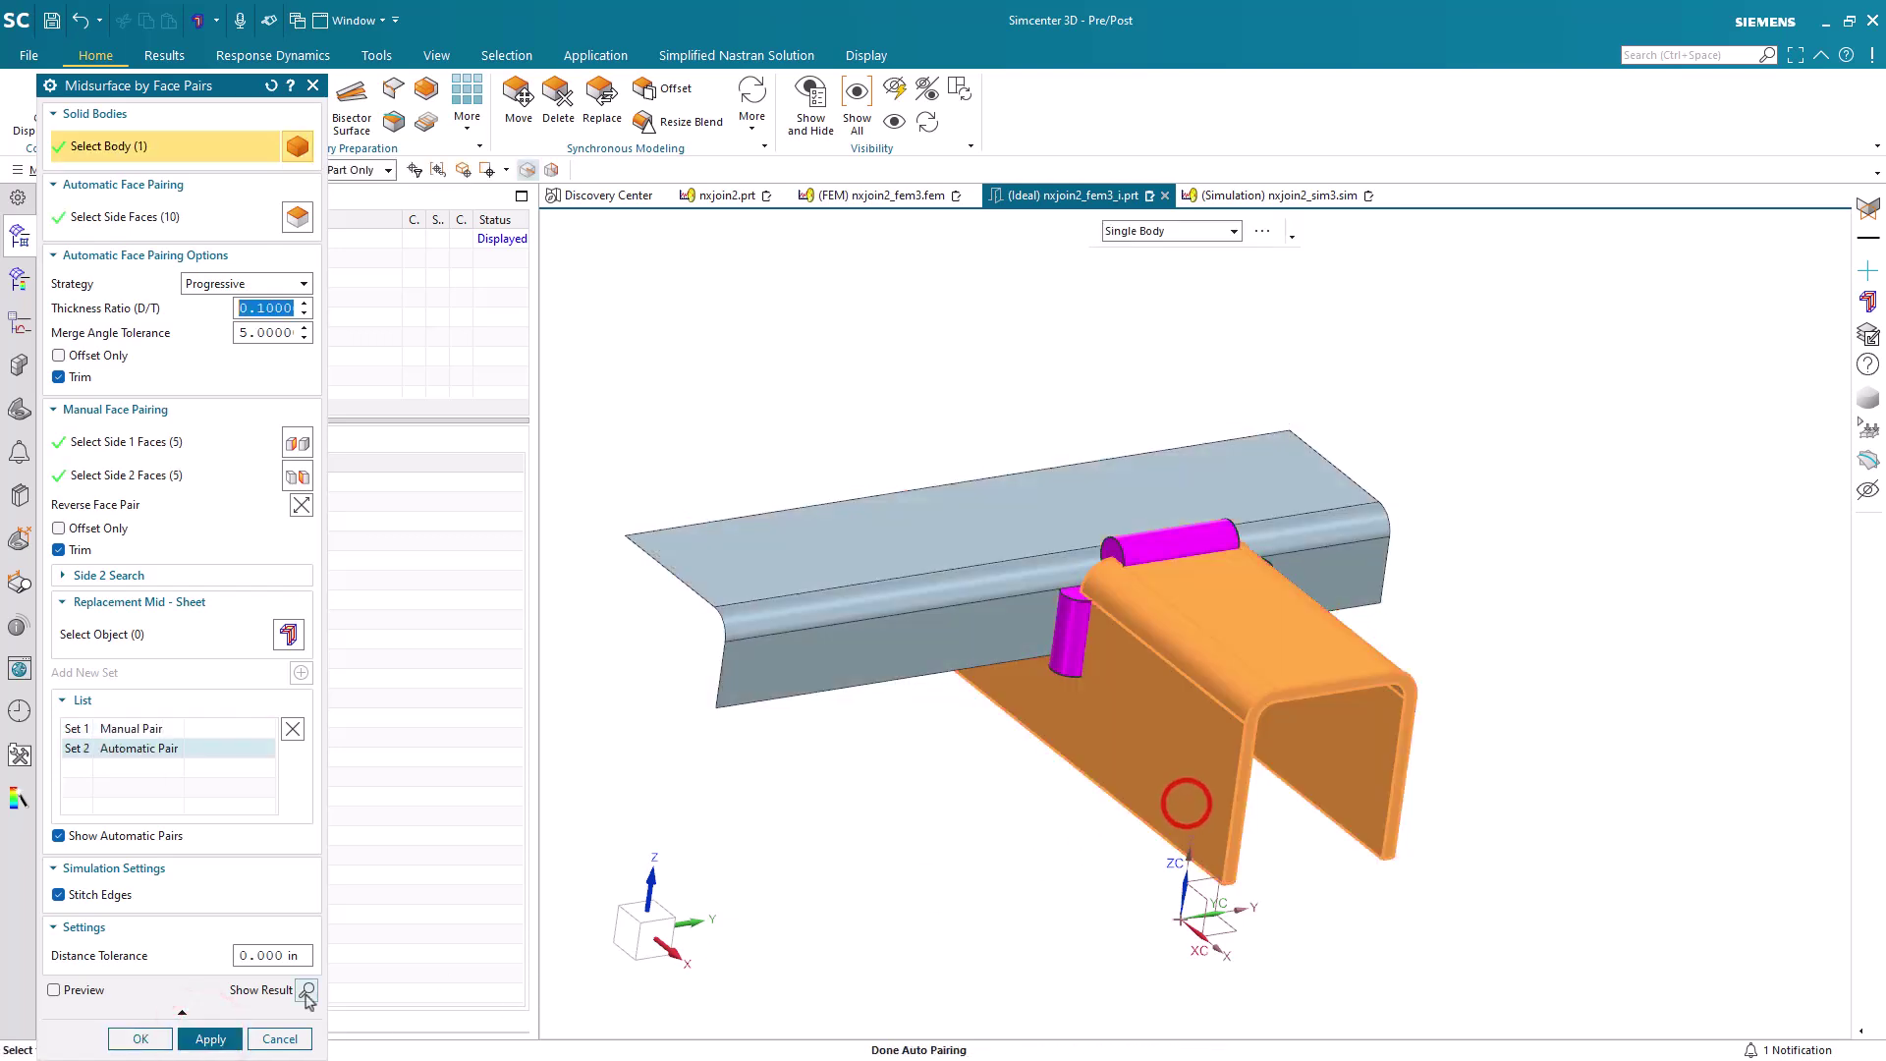
click(141, 1038)
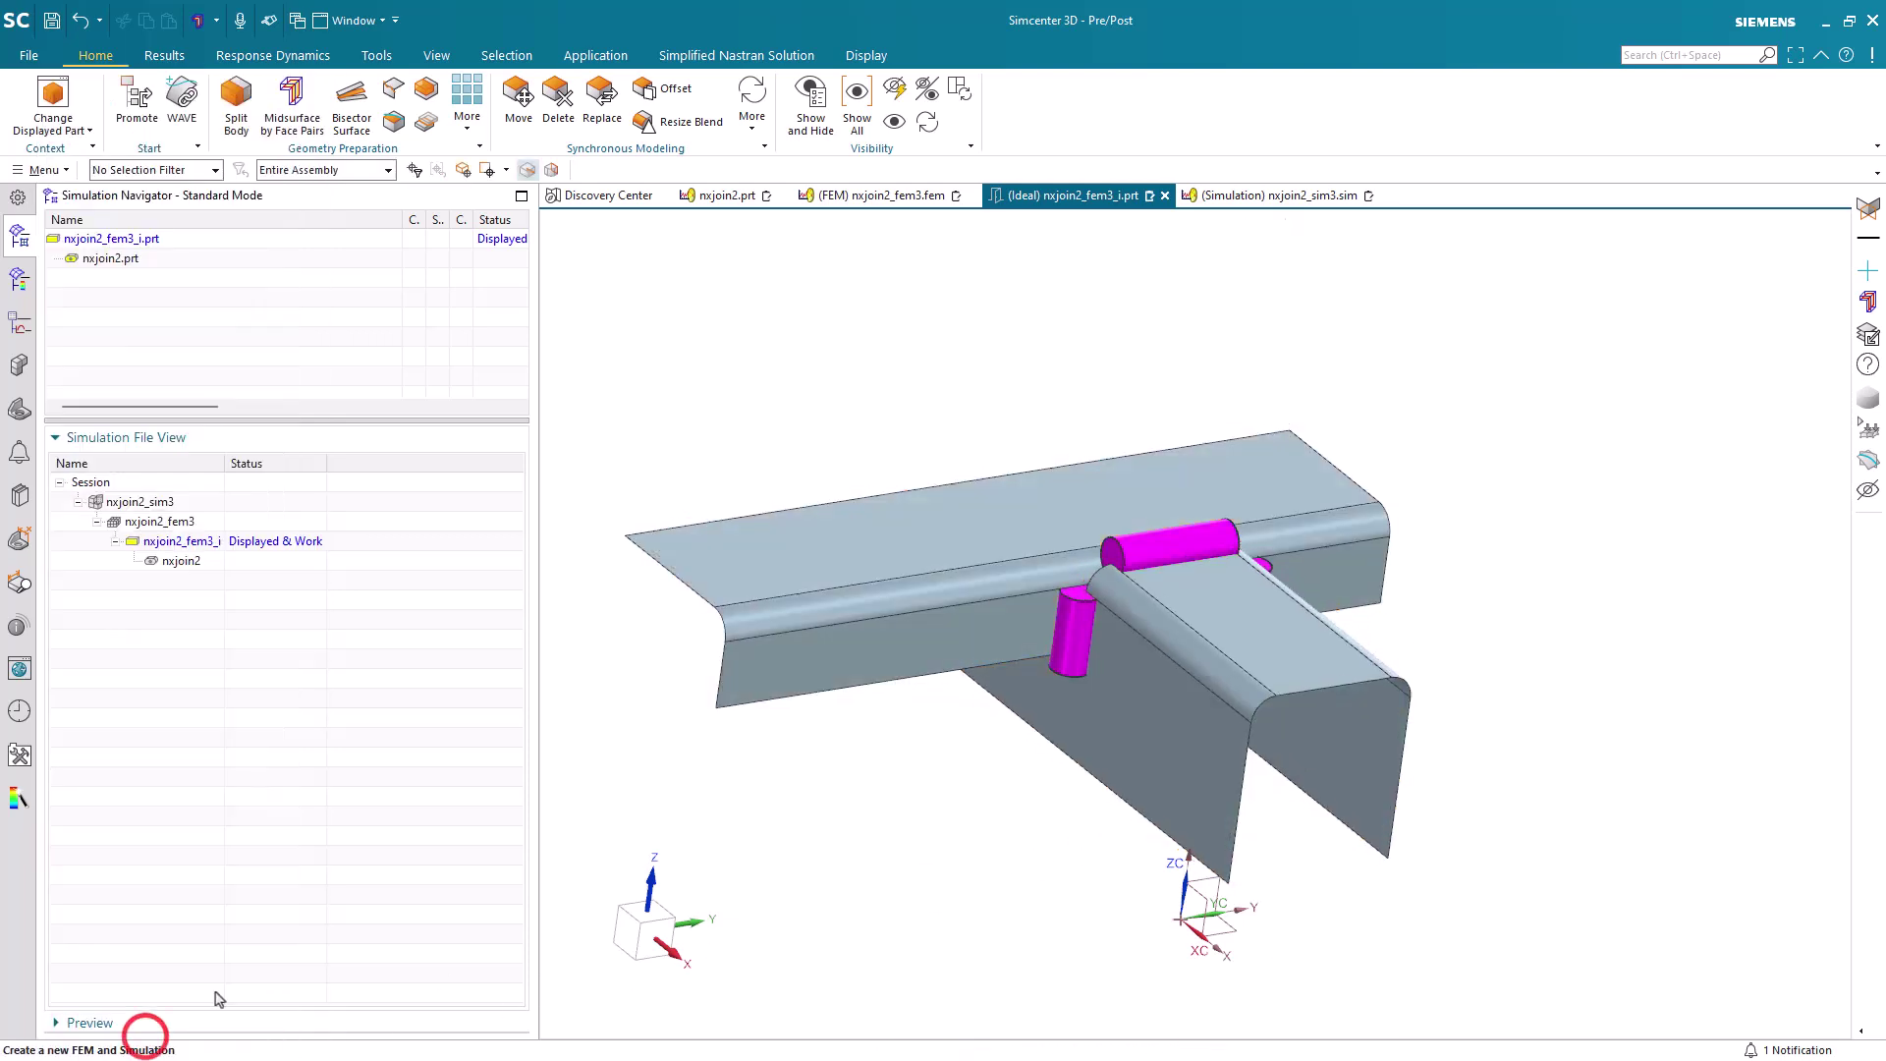
Make nxjoin2_fem3 the work part and restrict it to the flange and channel sheet bodies.
double_click(194, 522)
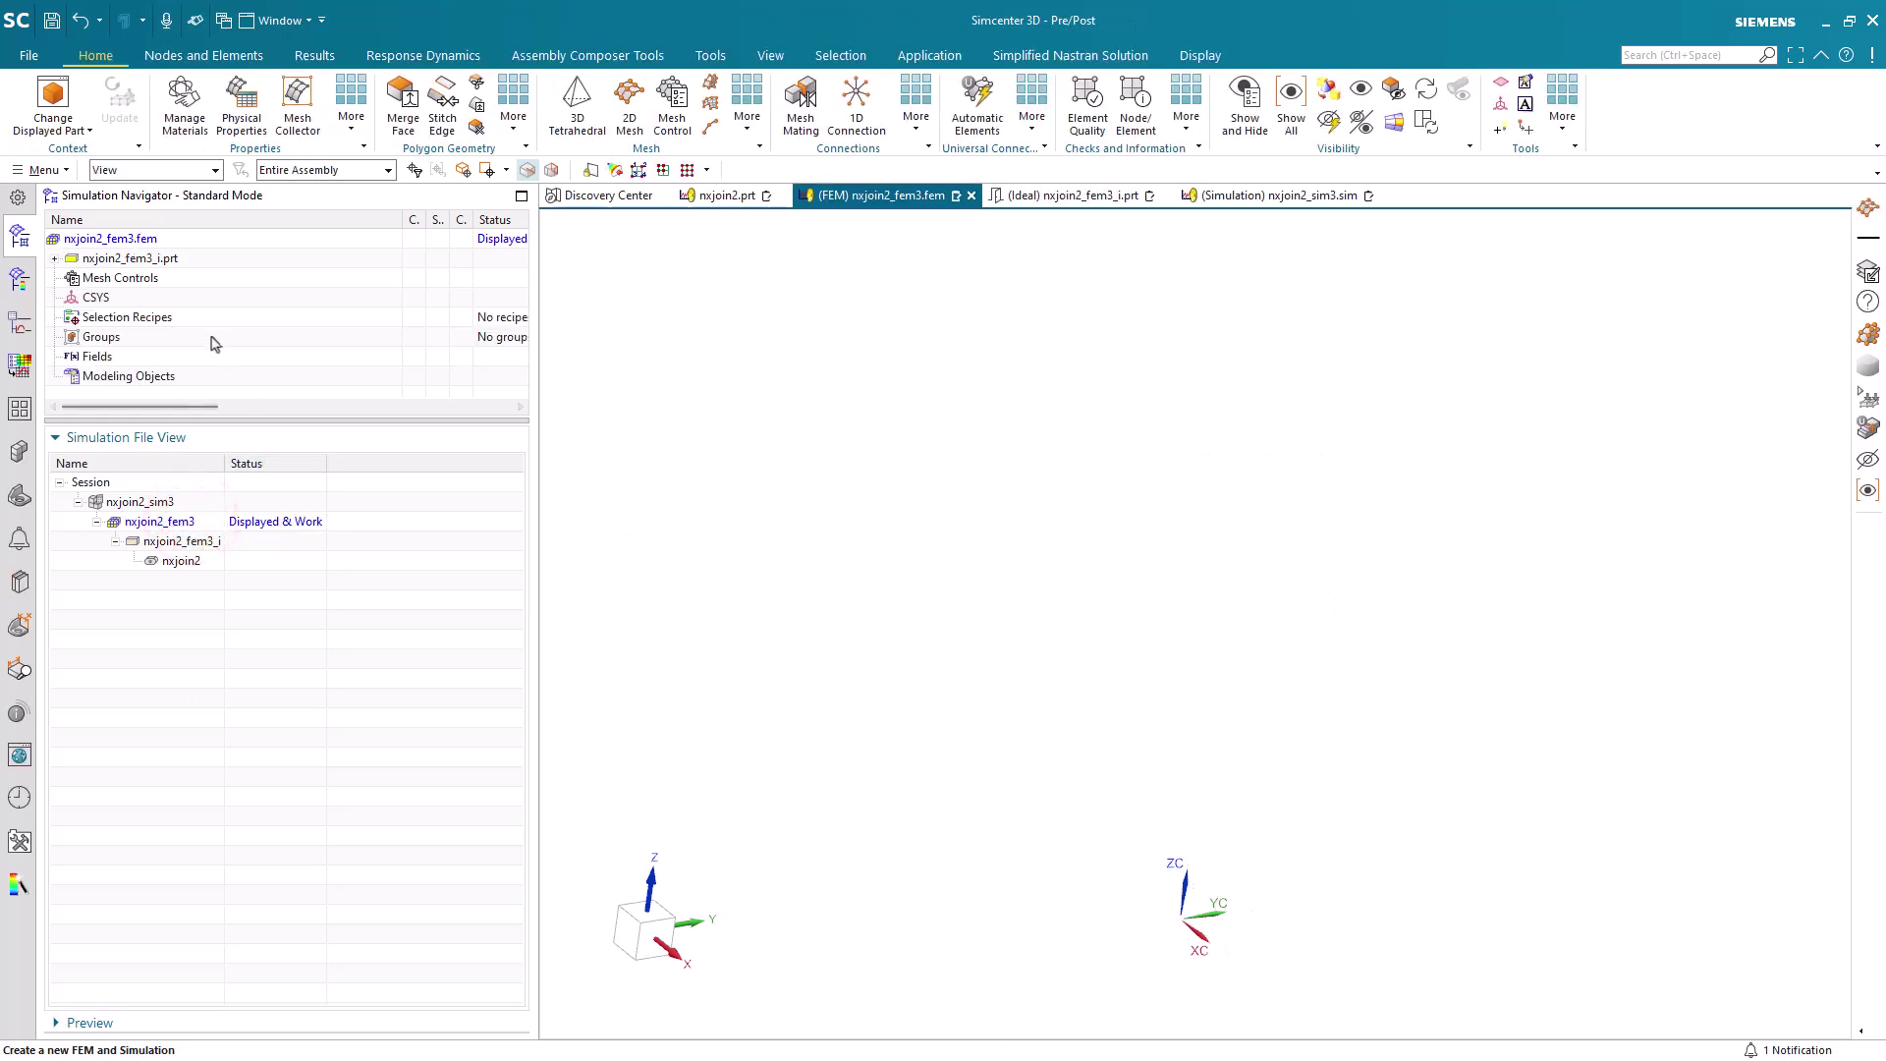
right_click(150, 244)
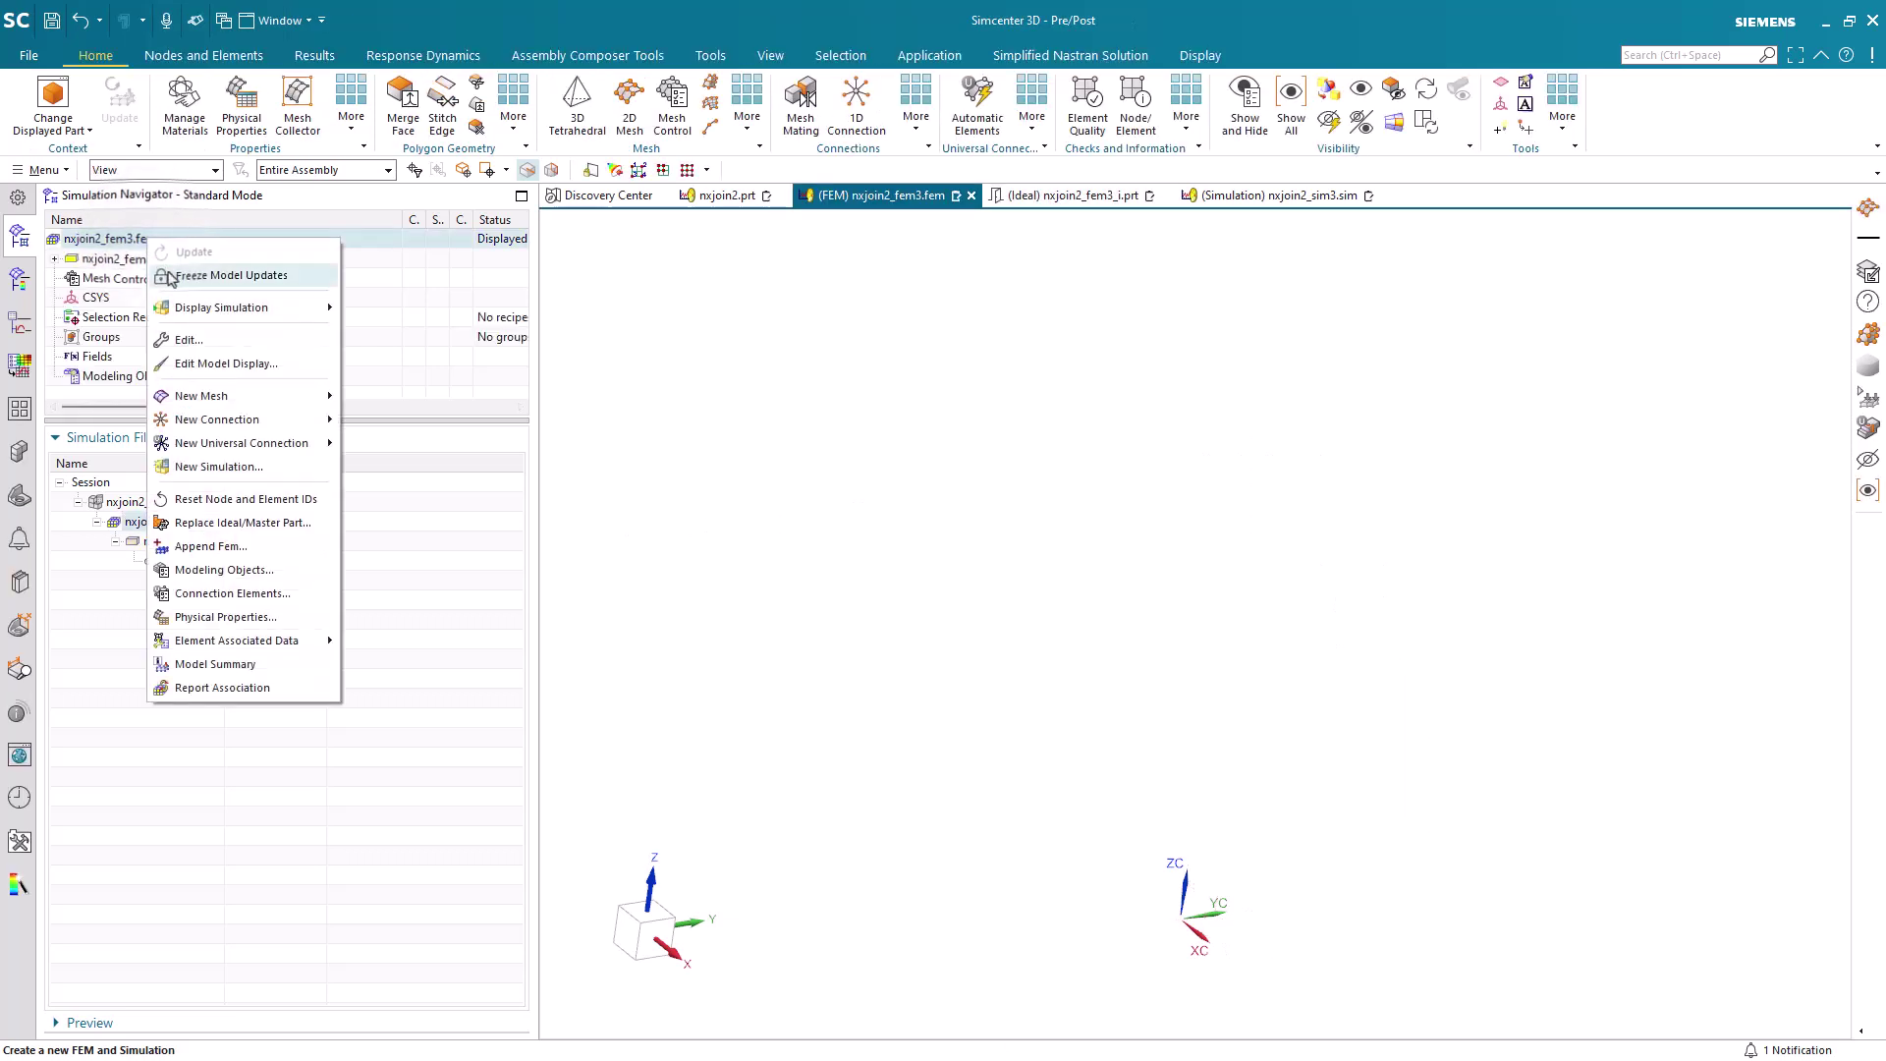
click(192, 340)
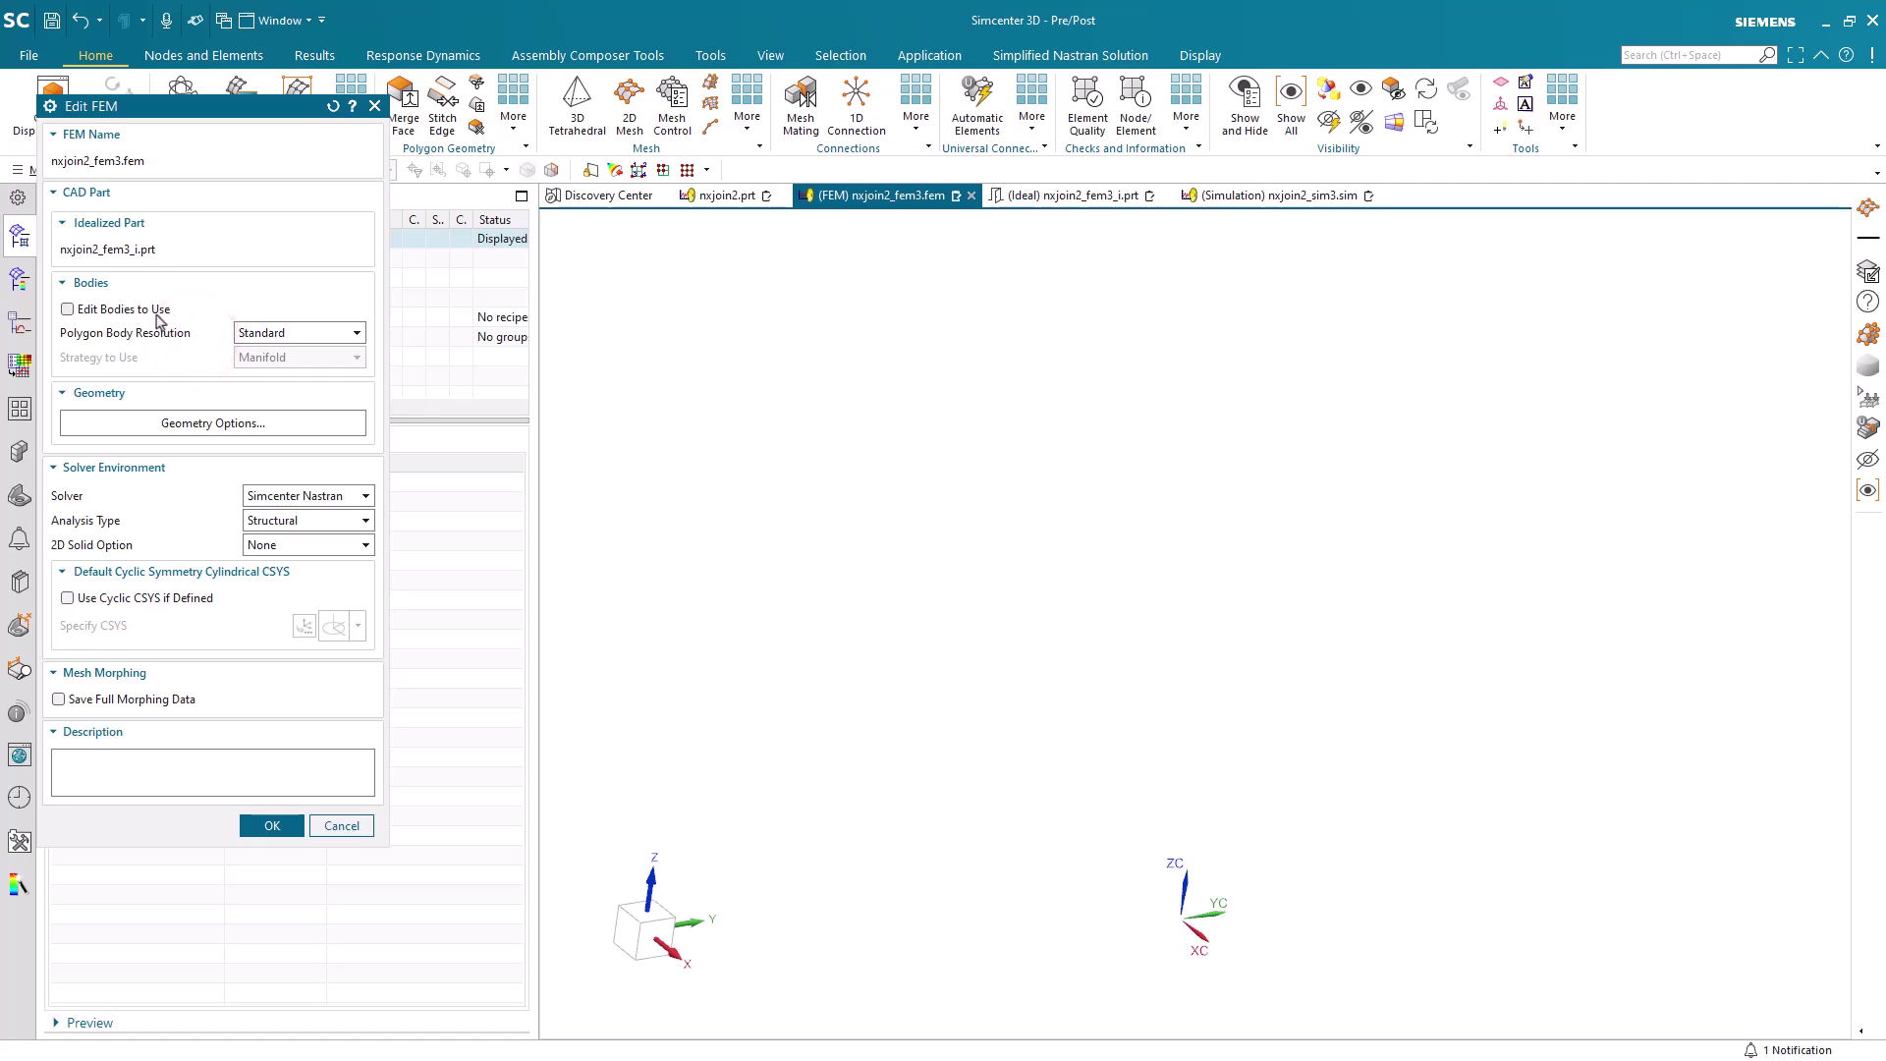
click(152, 309)
drag(192, 108, 483, 118)
click(204, 175)
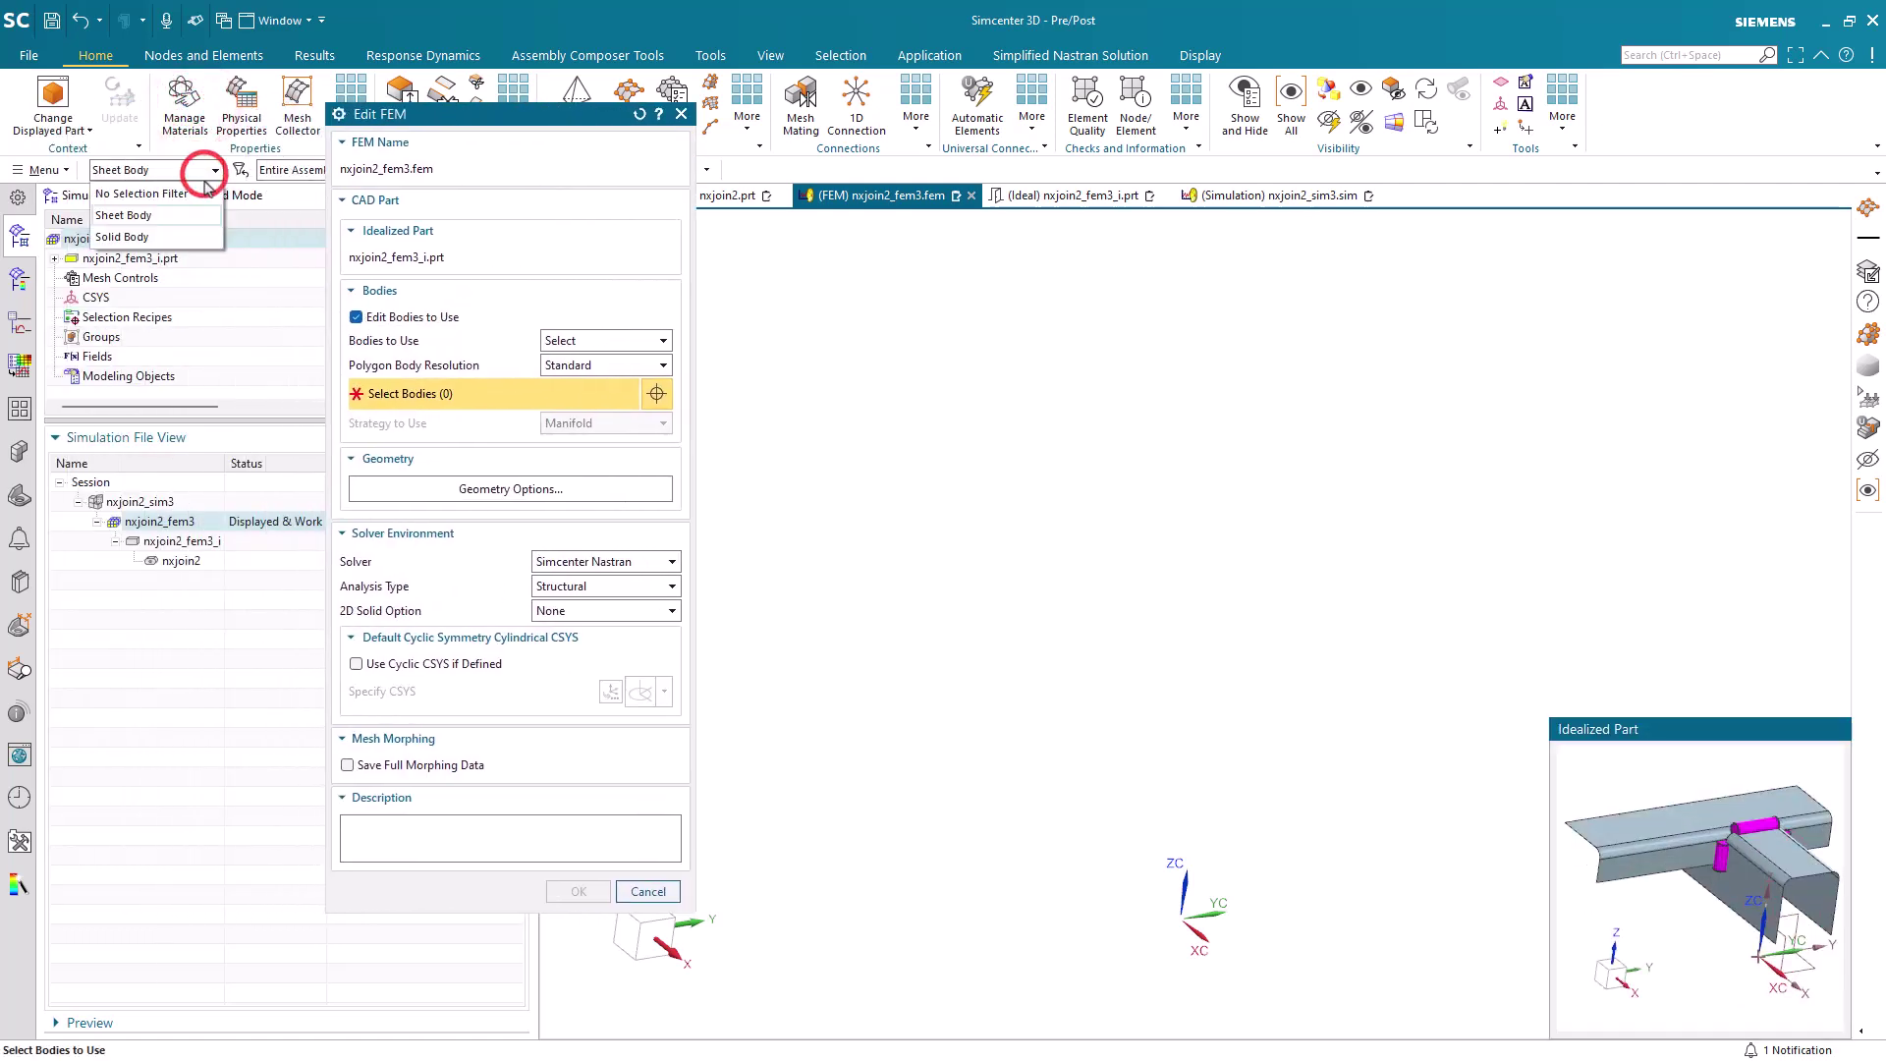
click(197, 208)
click(1641, 879)
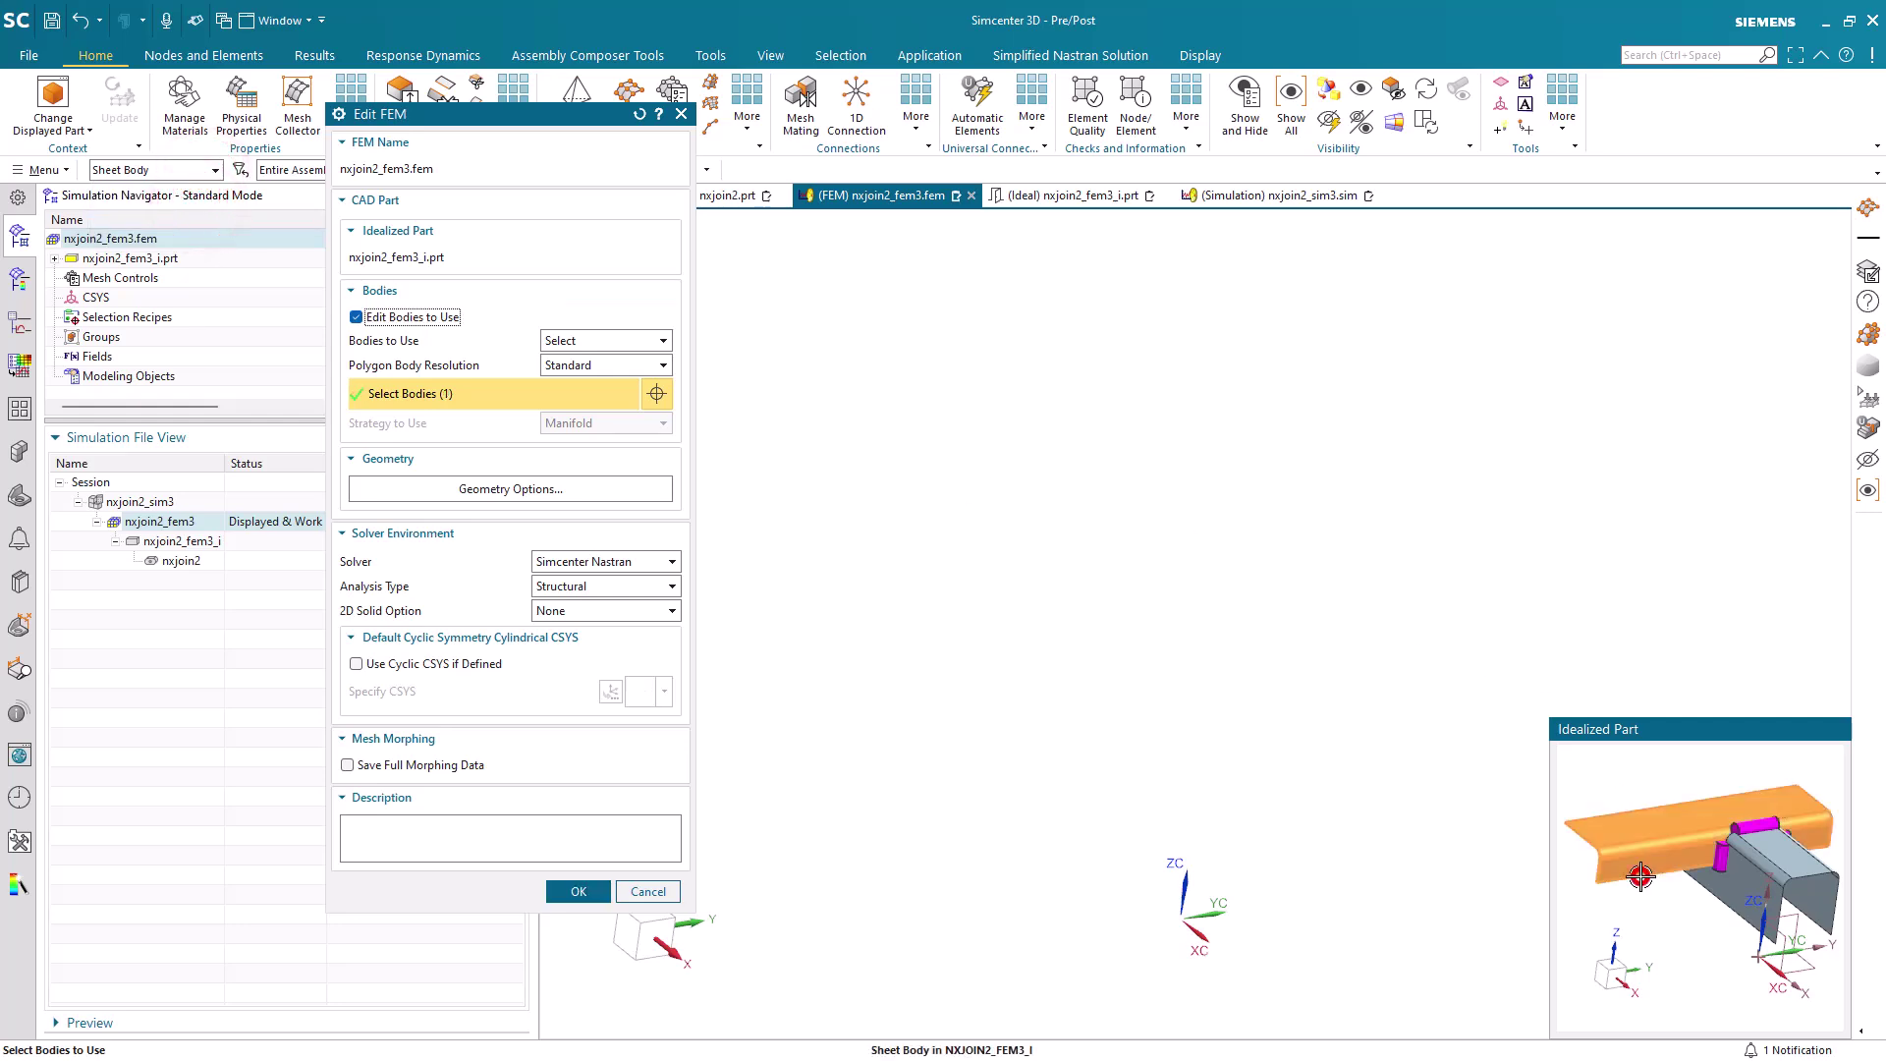
click(1740, 908)
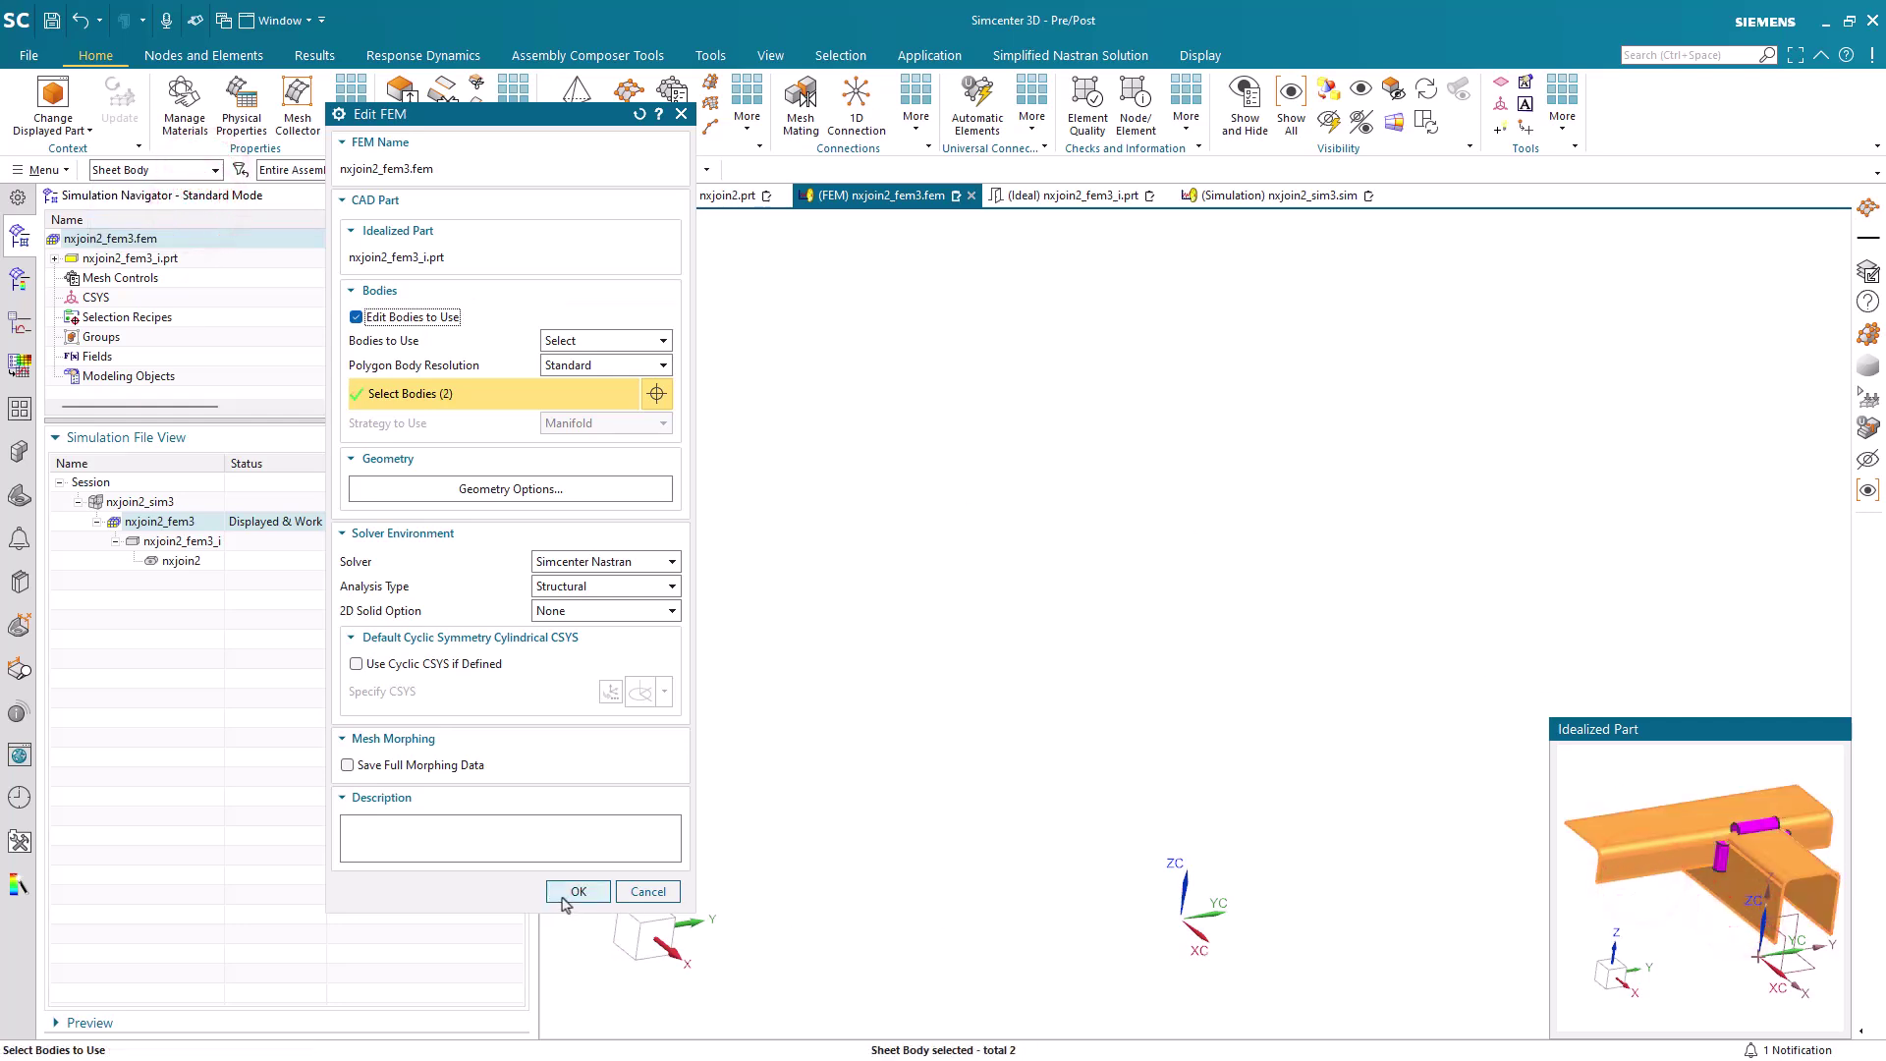
click(577, 890)
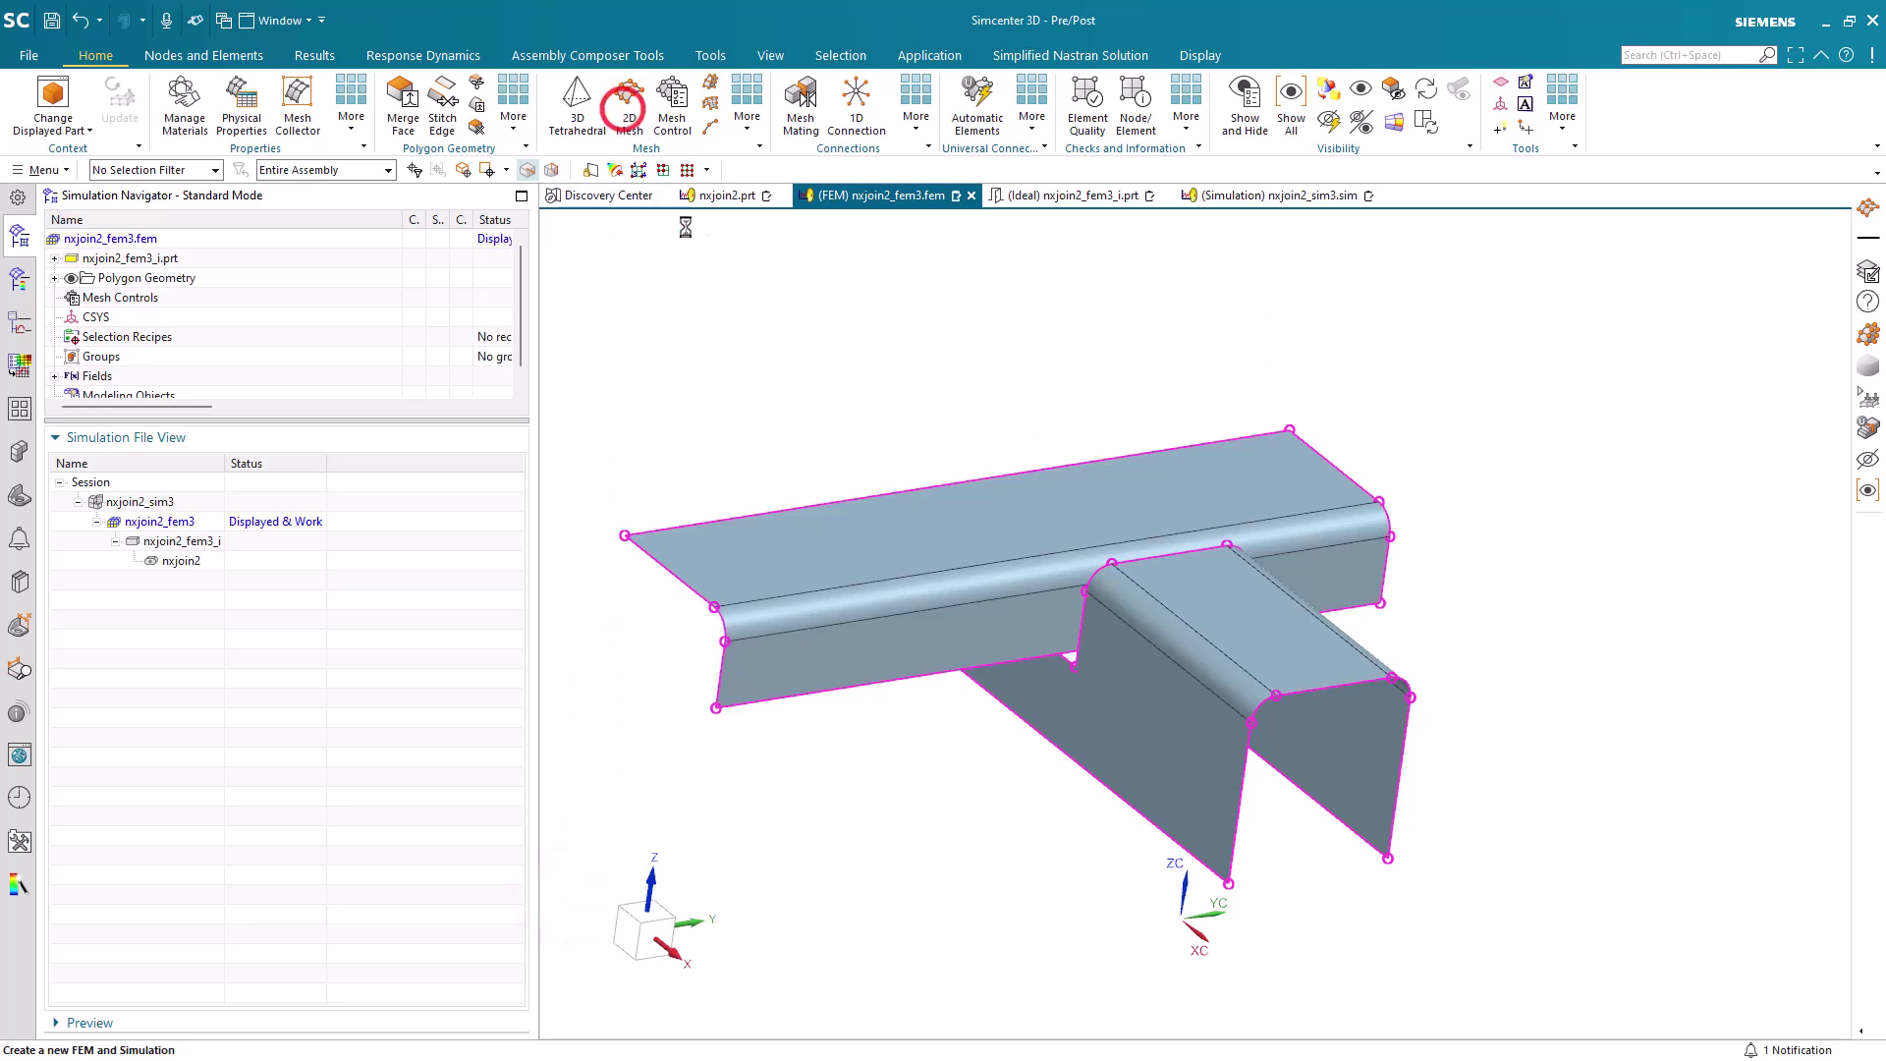
Mesh the flange and channel sheets with 0.1 in CQUAD4 shell elements.
click(628, 108)
click(945, 528)
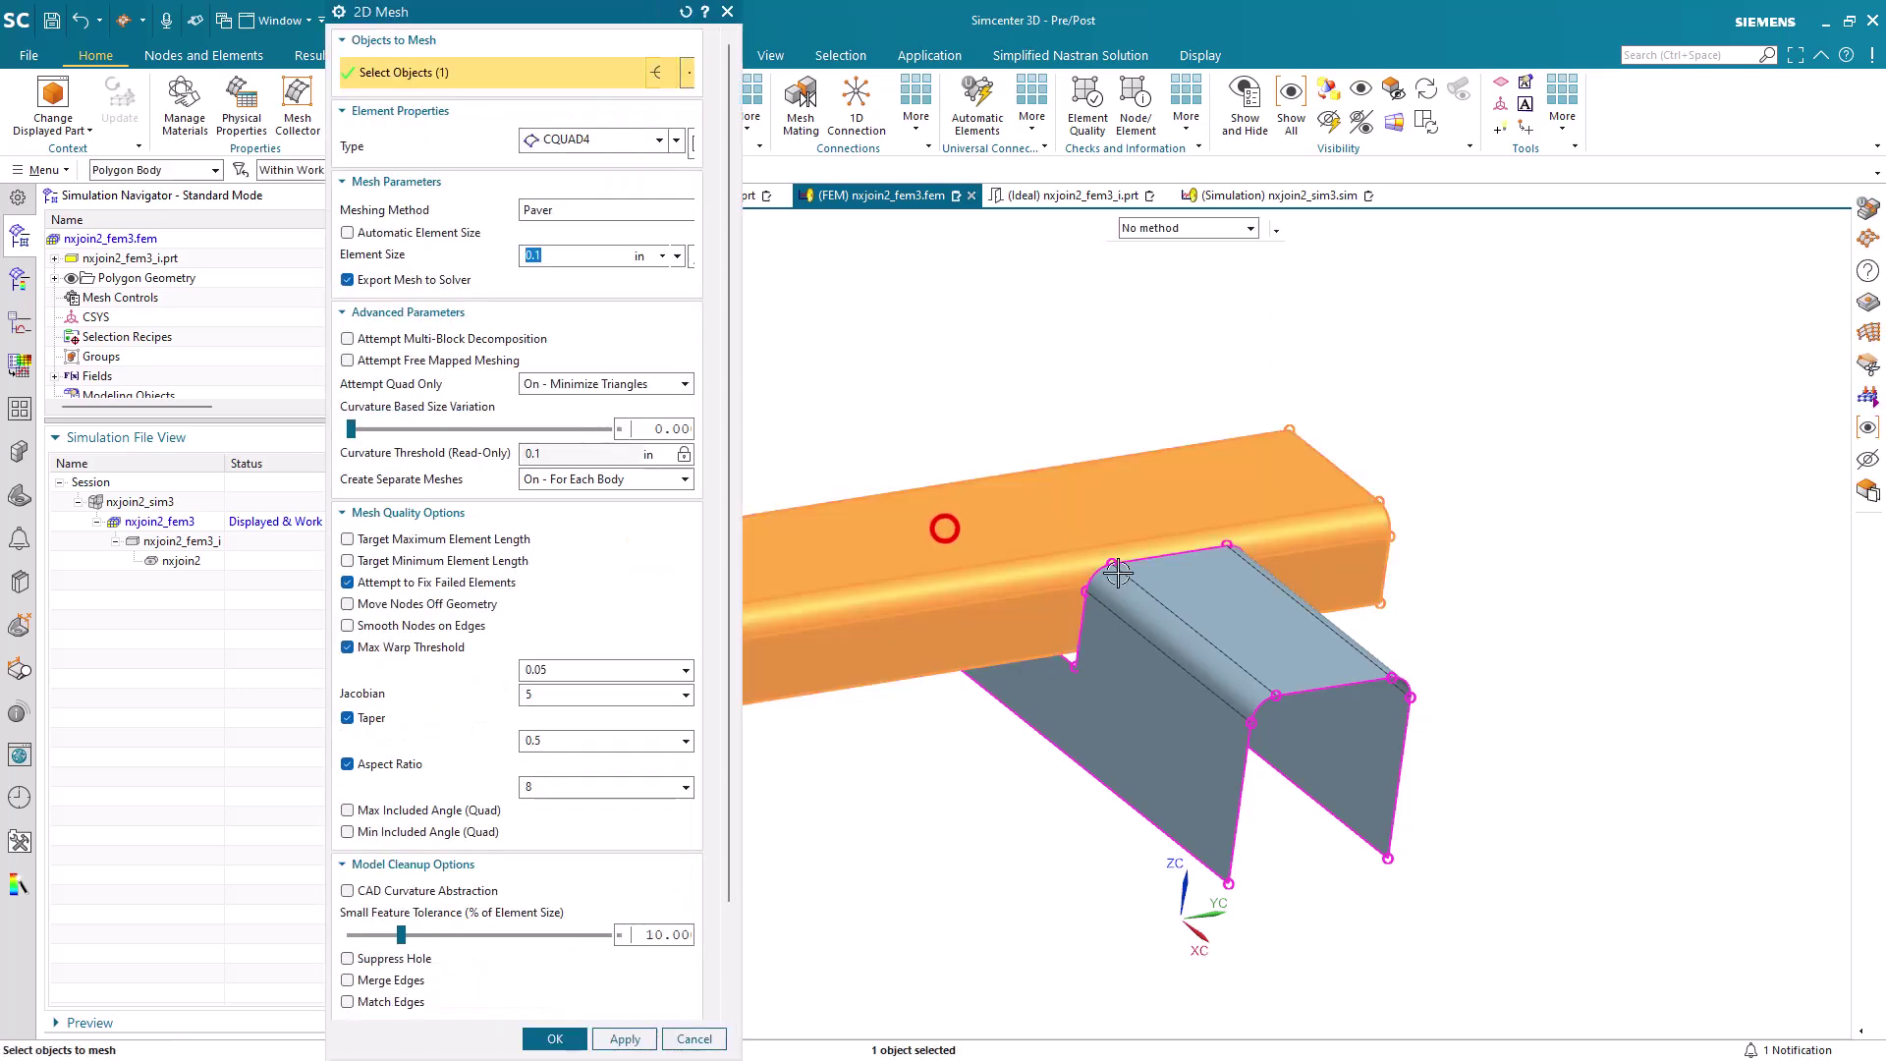
click(1117, 573)
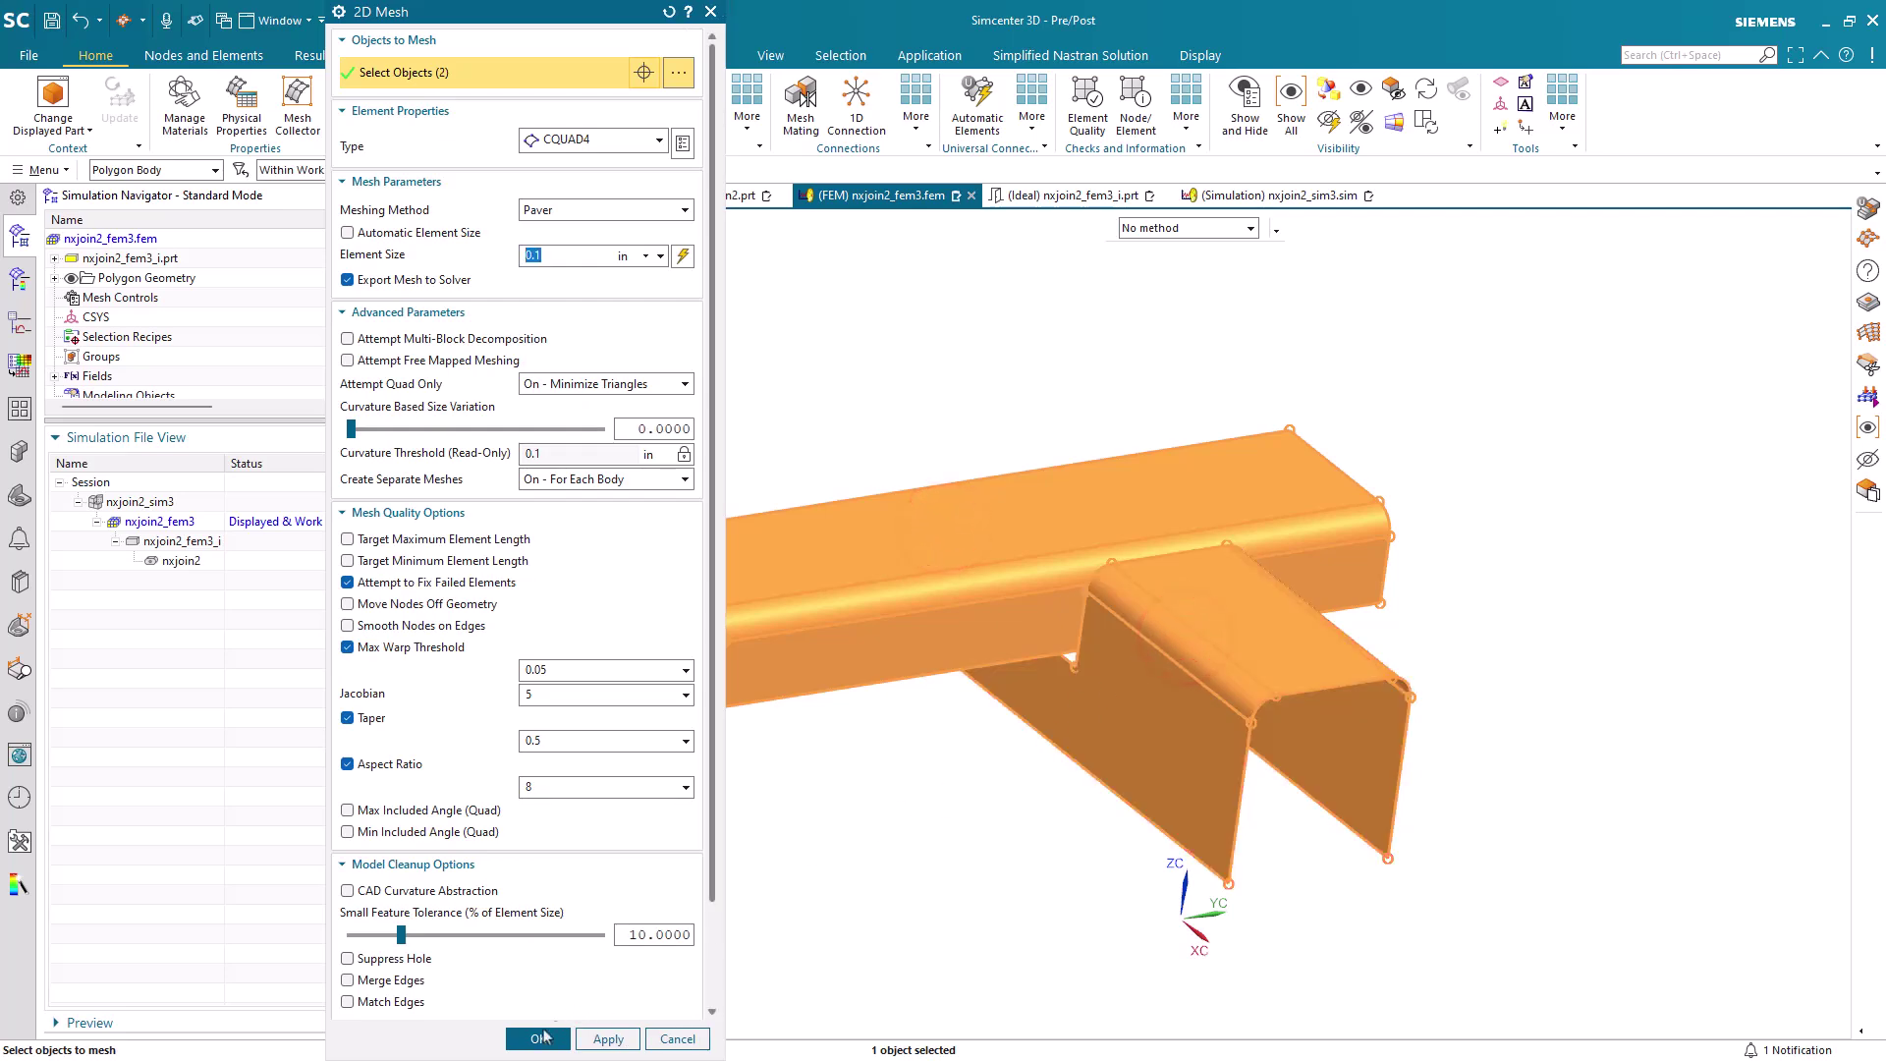
click(537, 1039)
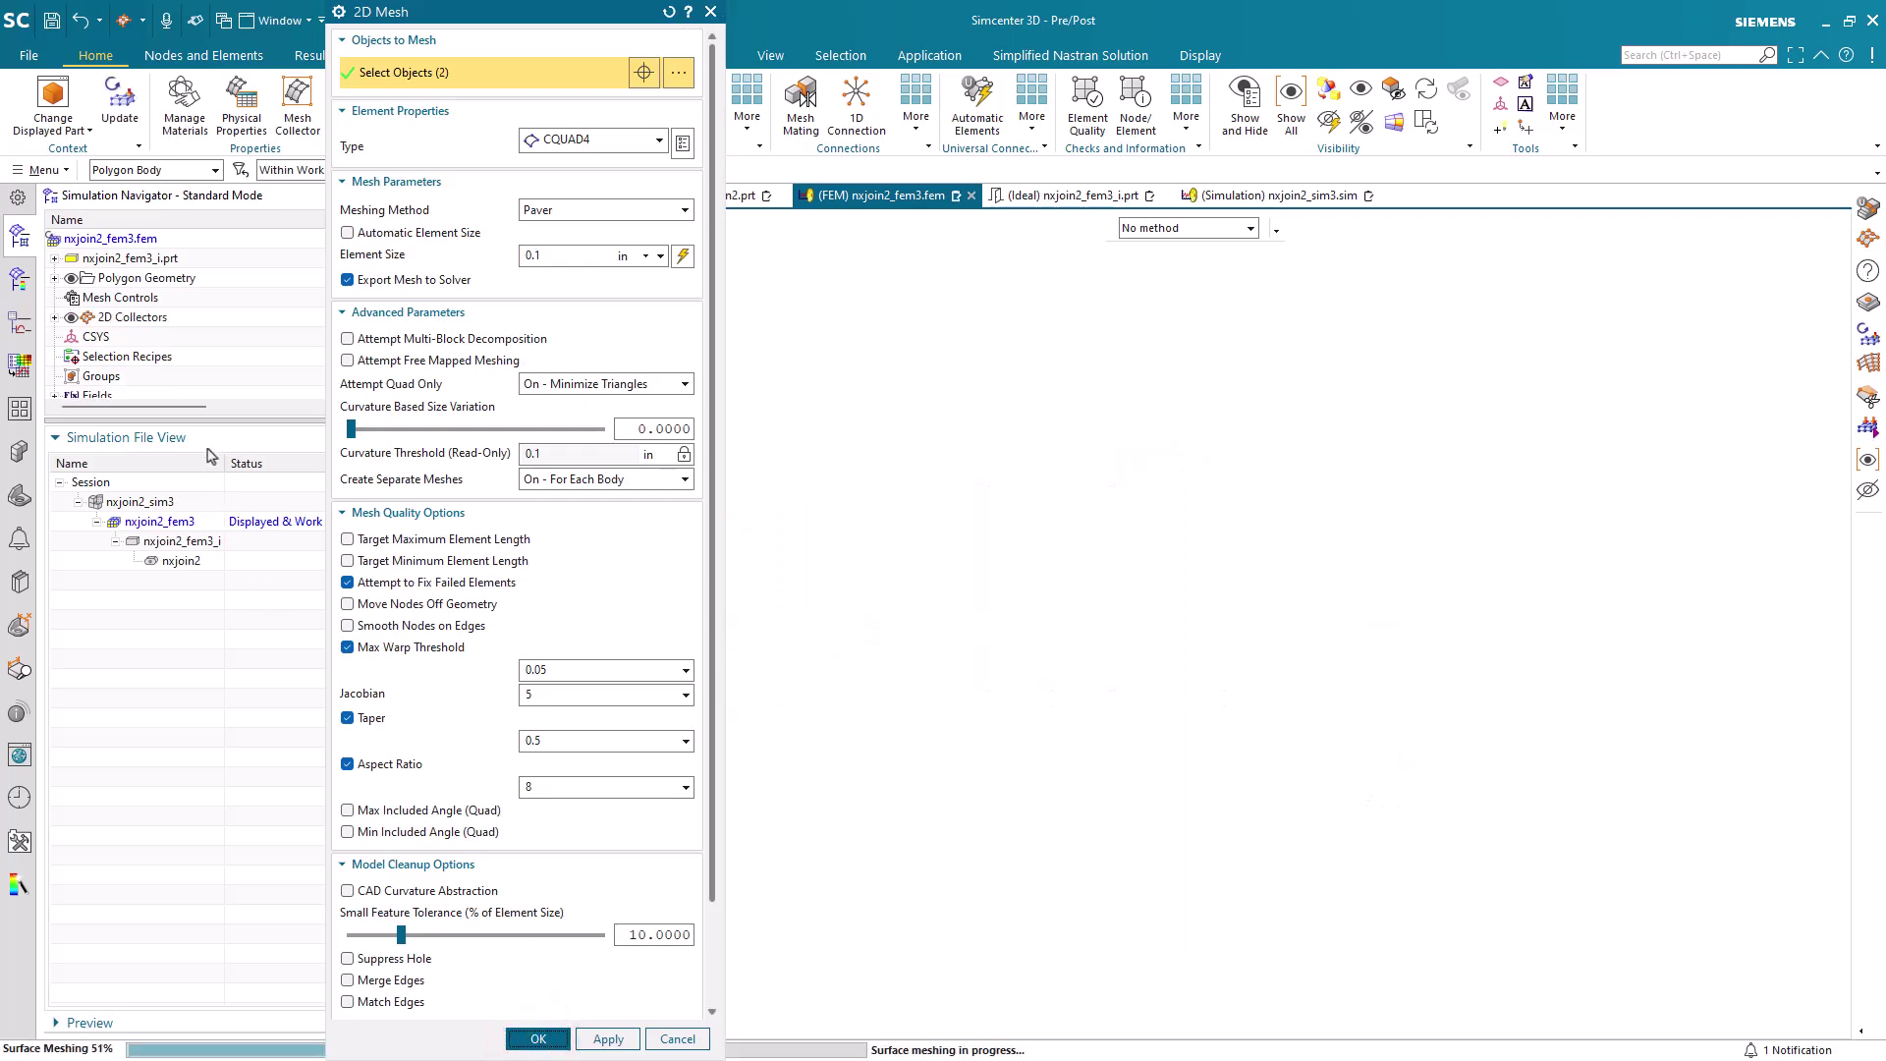
drag(197, 420, 185, 629)
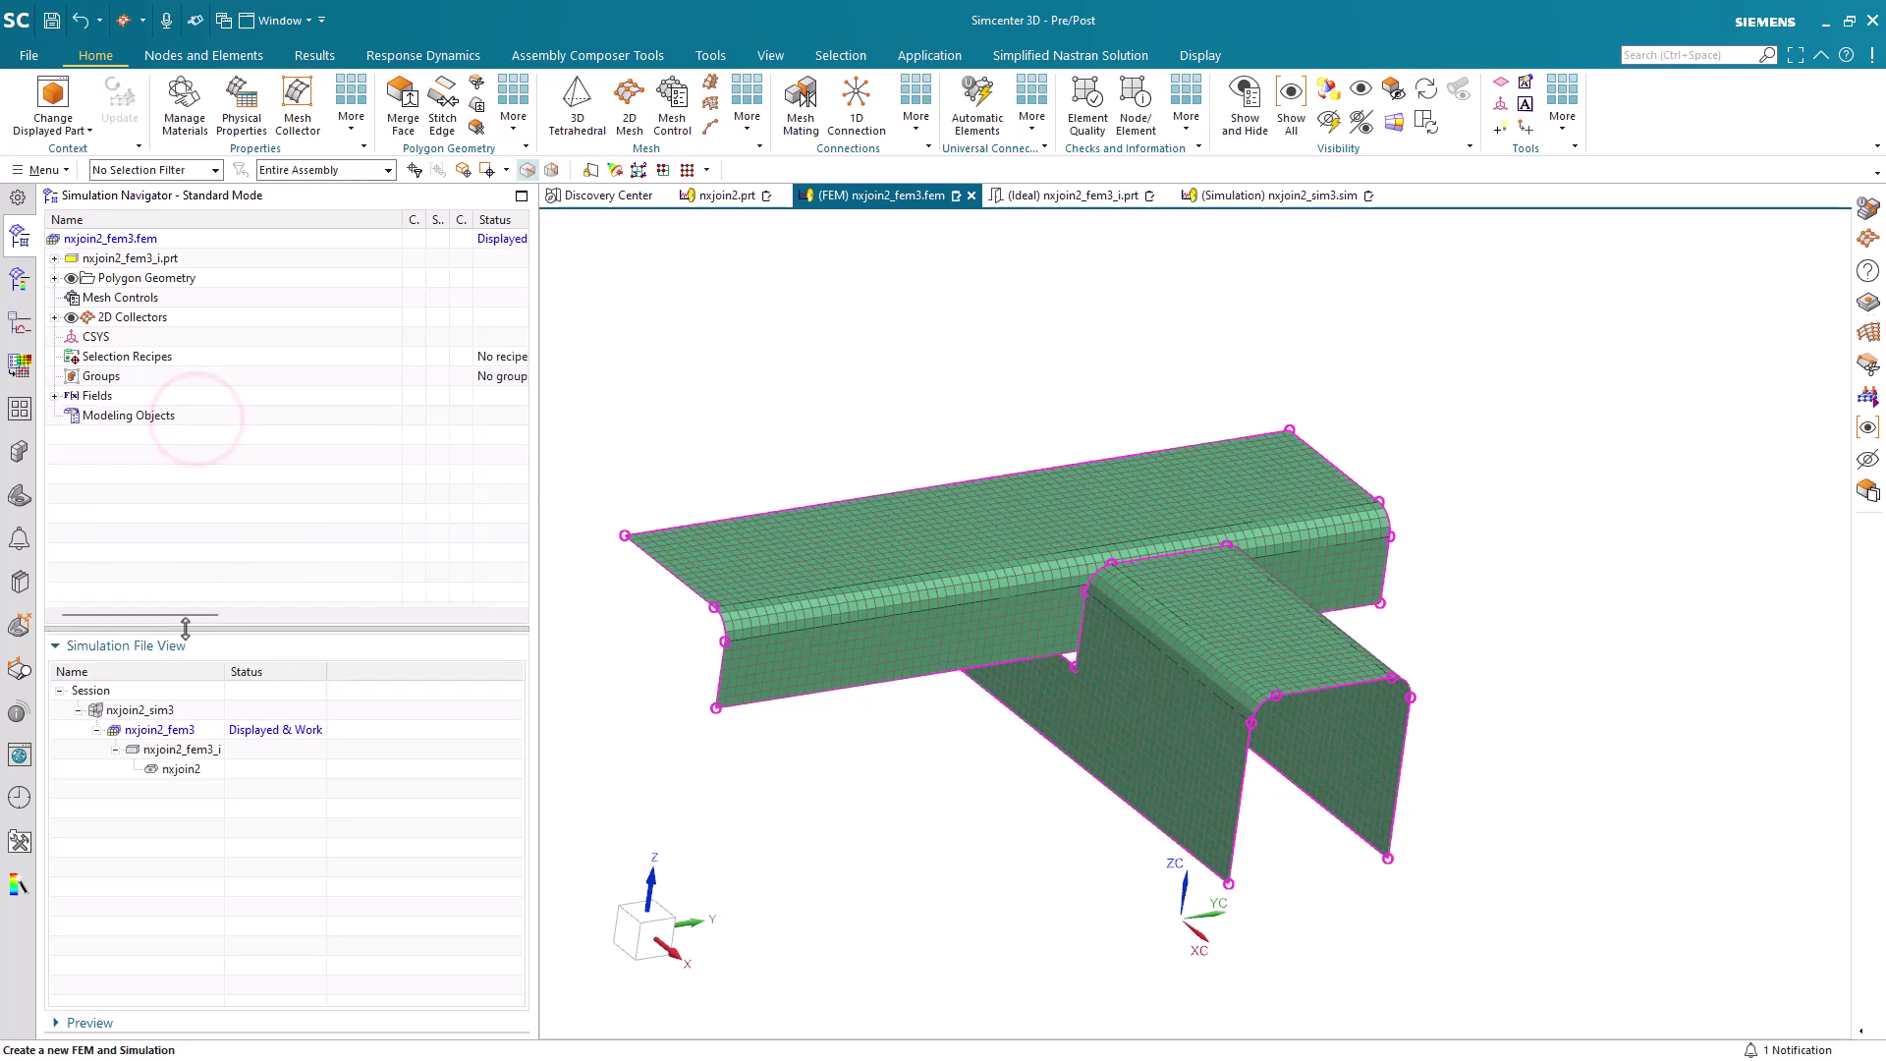
click(54, 317)
right_click(144, 338)
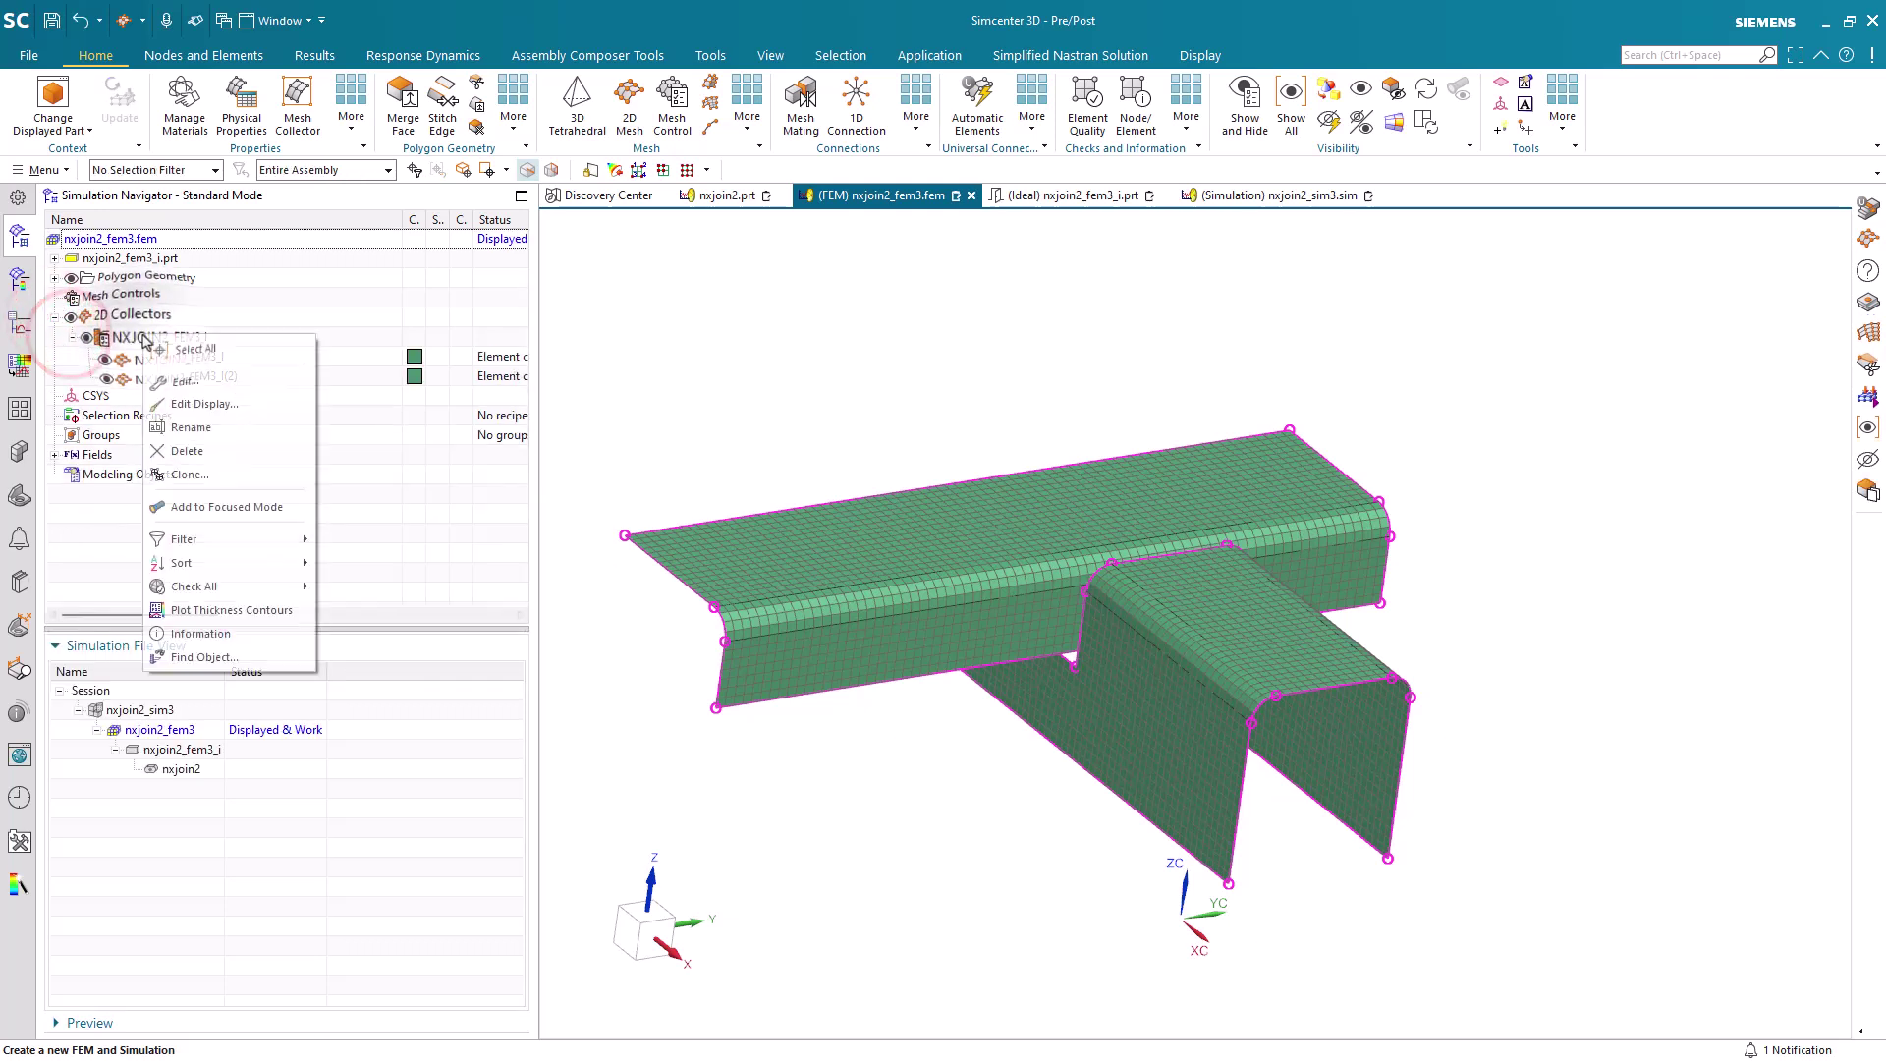
click(178, 382)
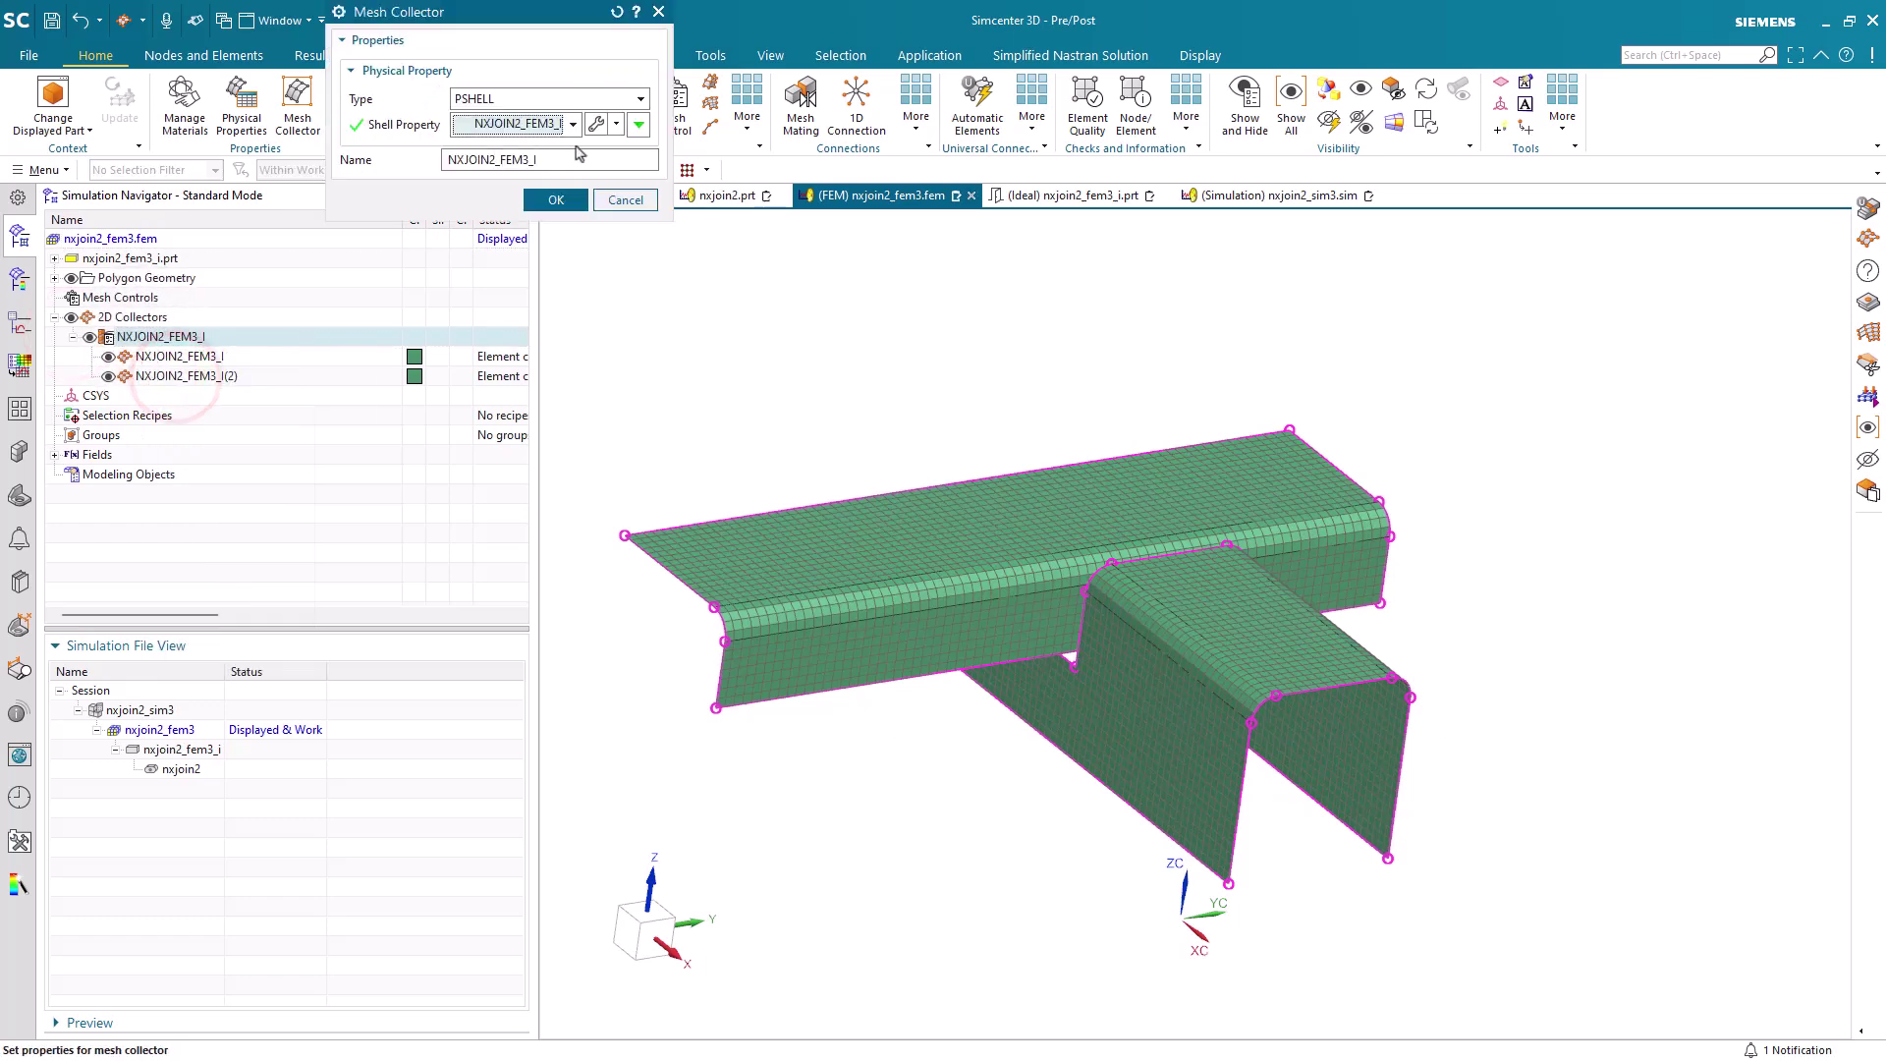
click(596, 125)
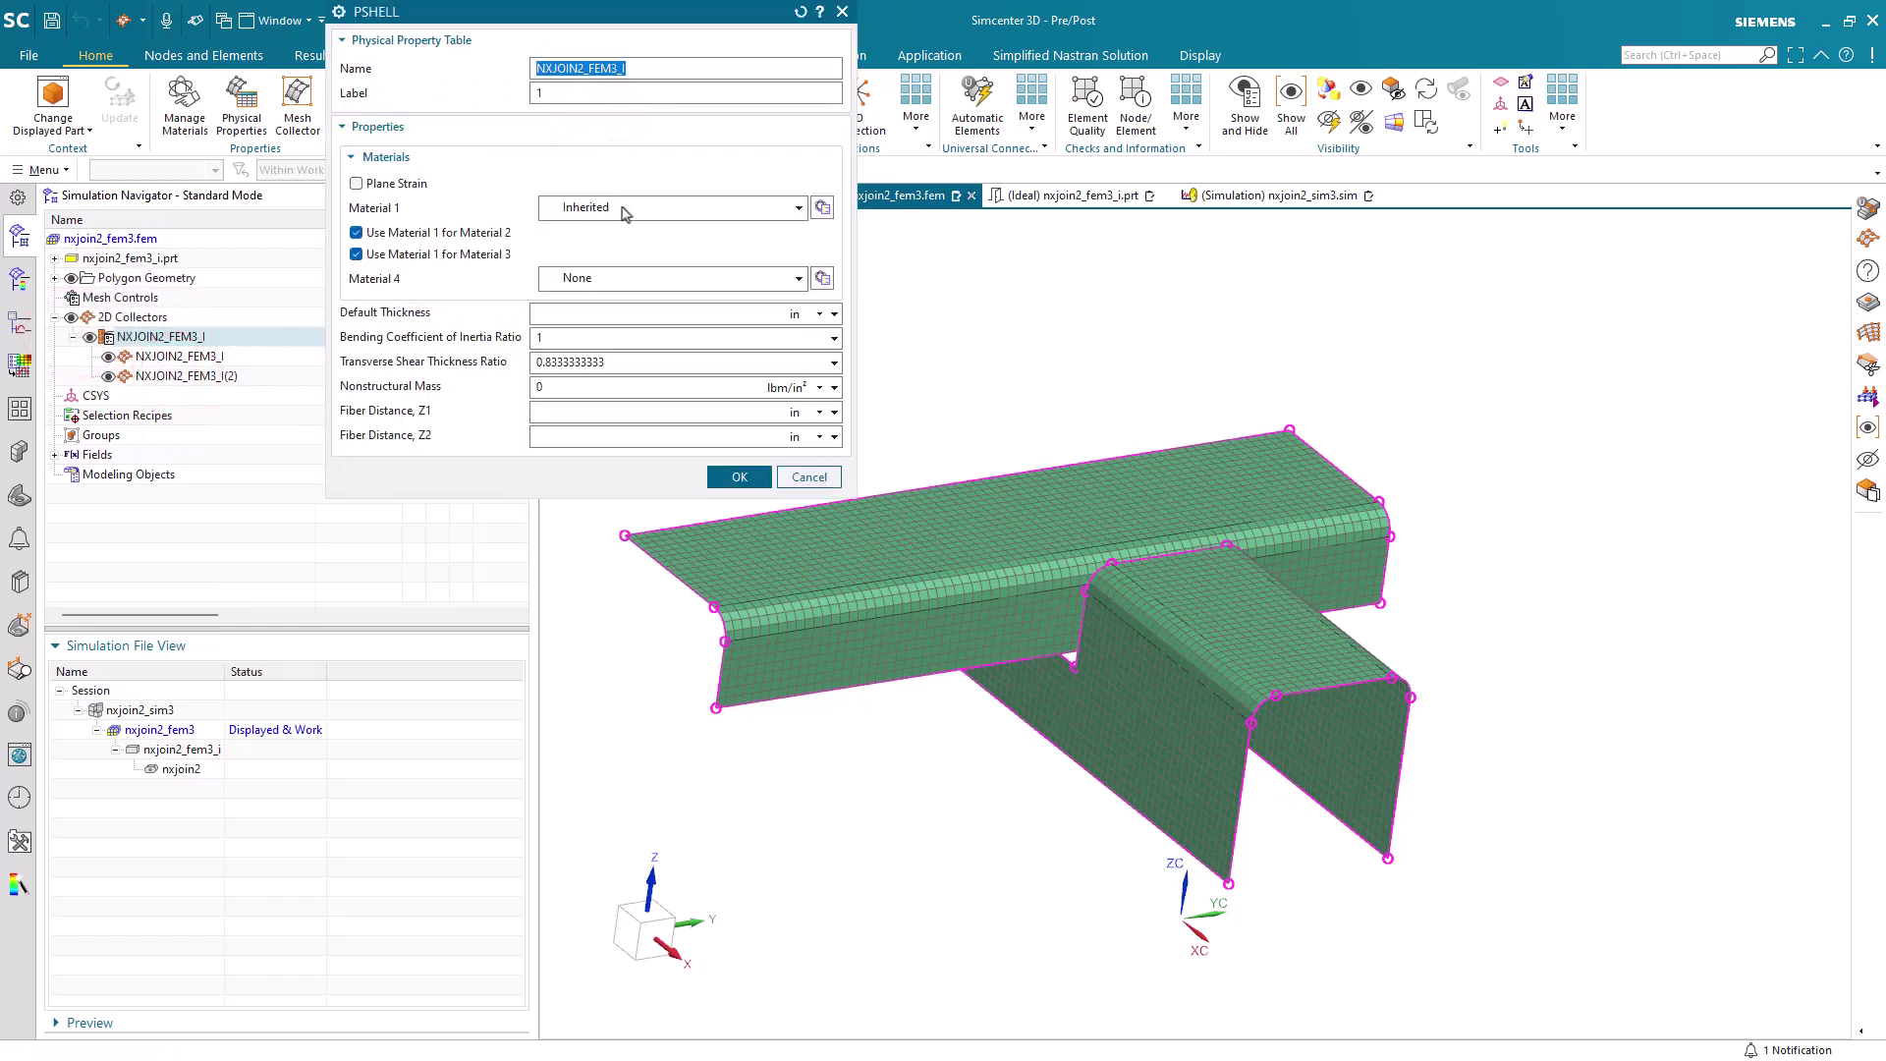
click(800, 477)
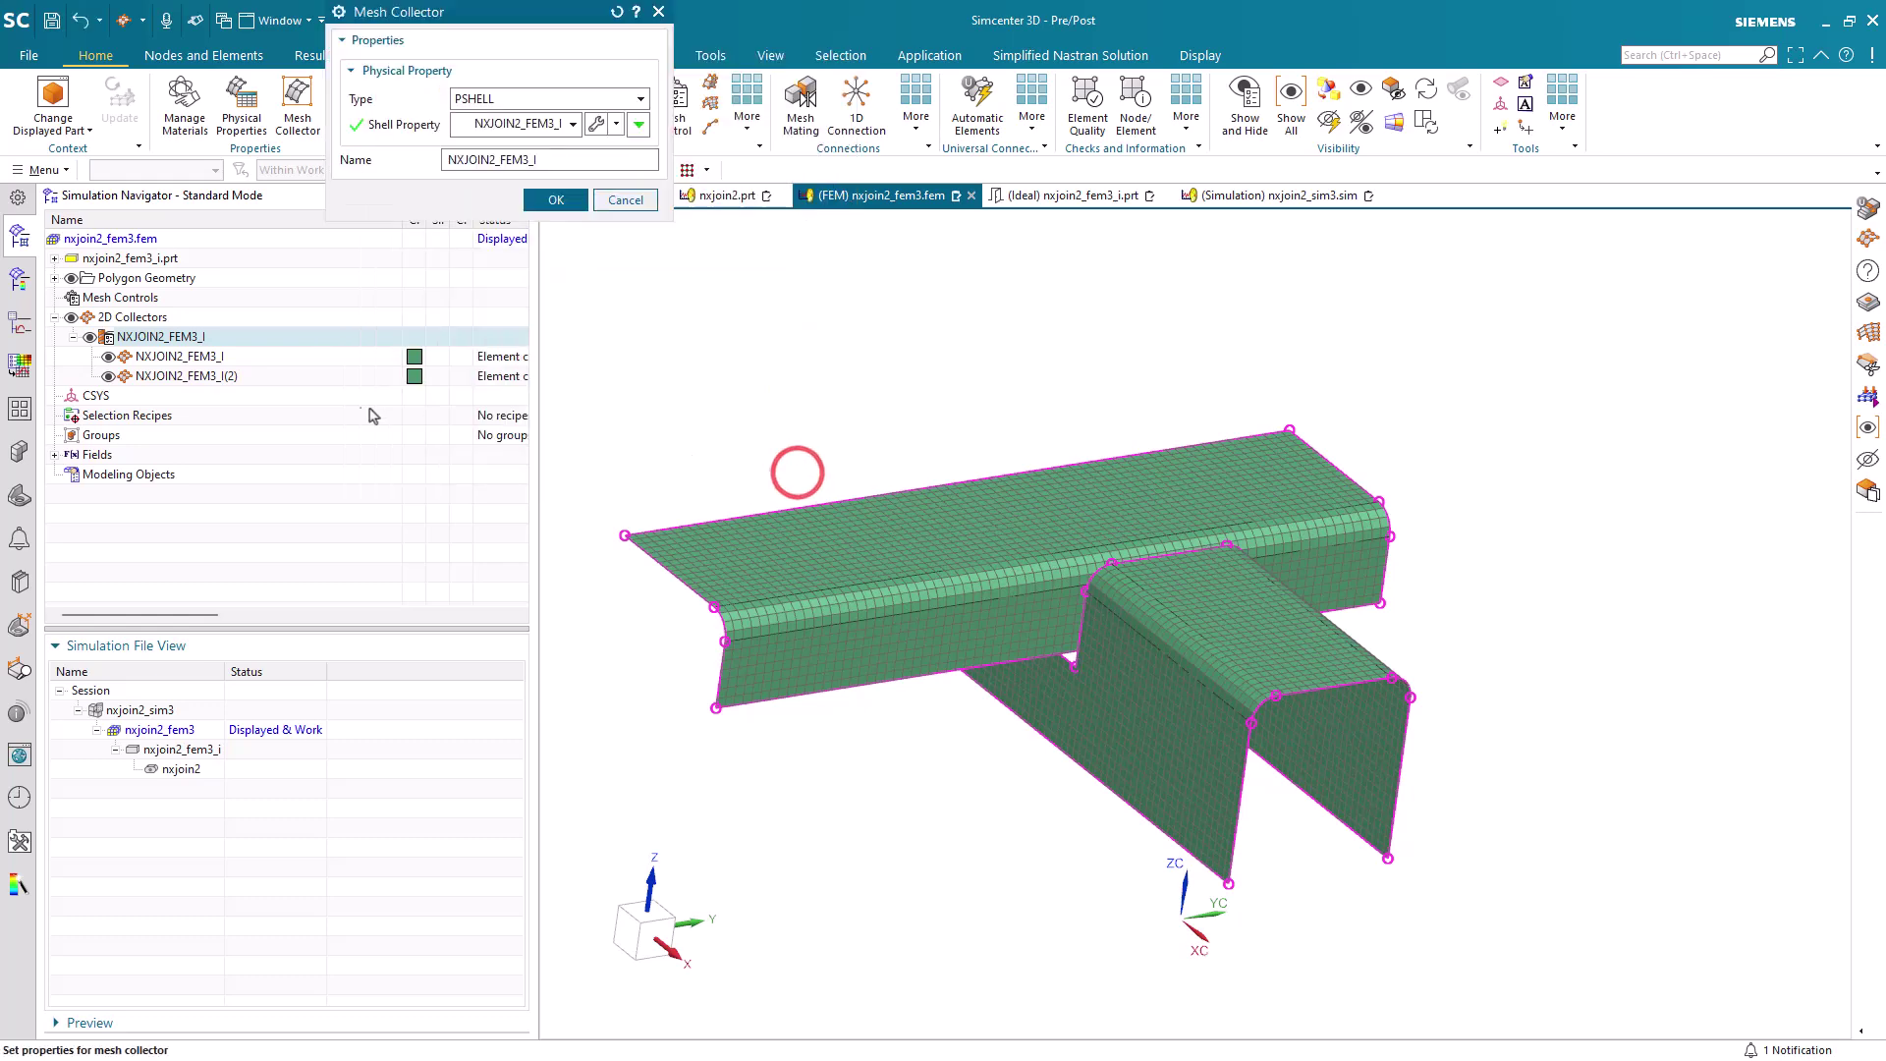
click(626, 201)
click(190, 357)
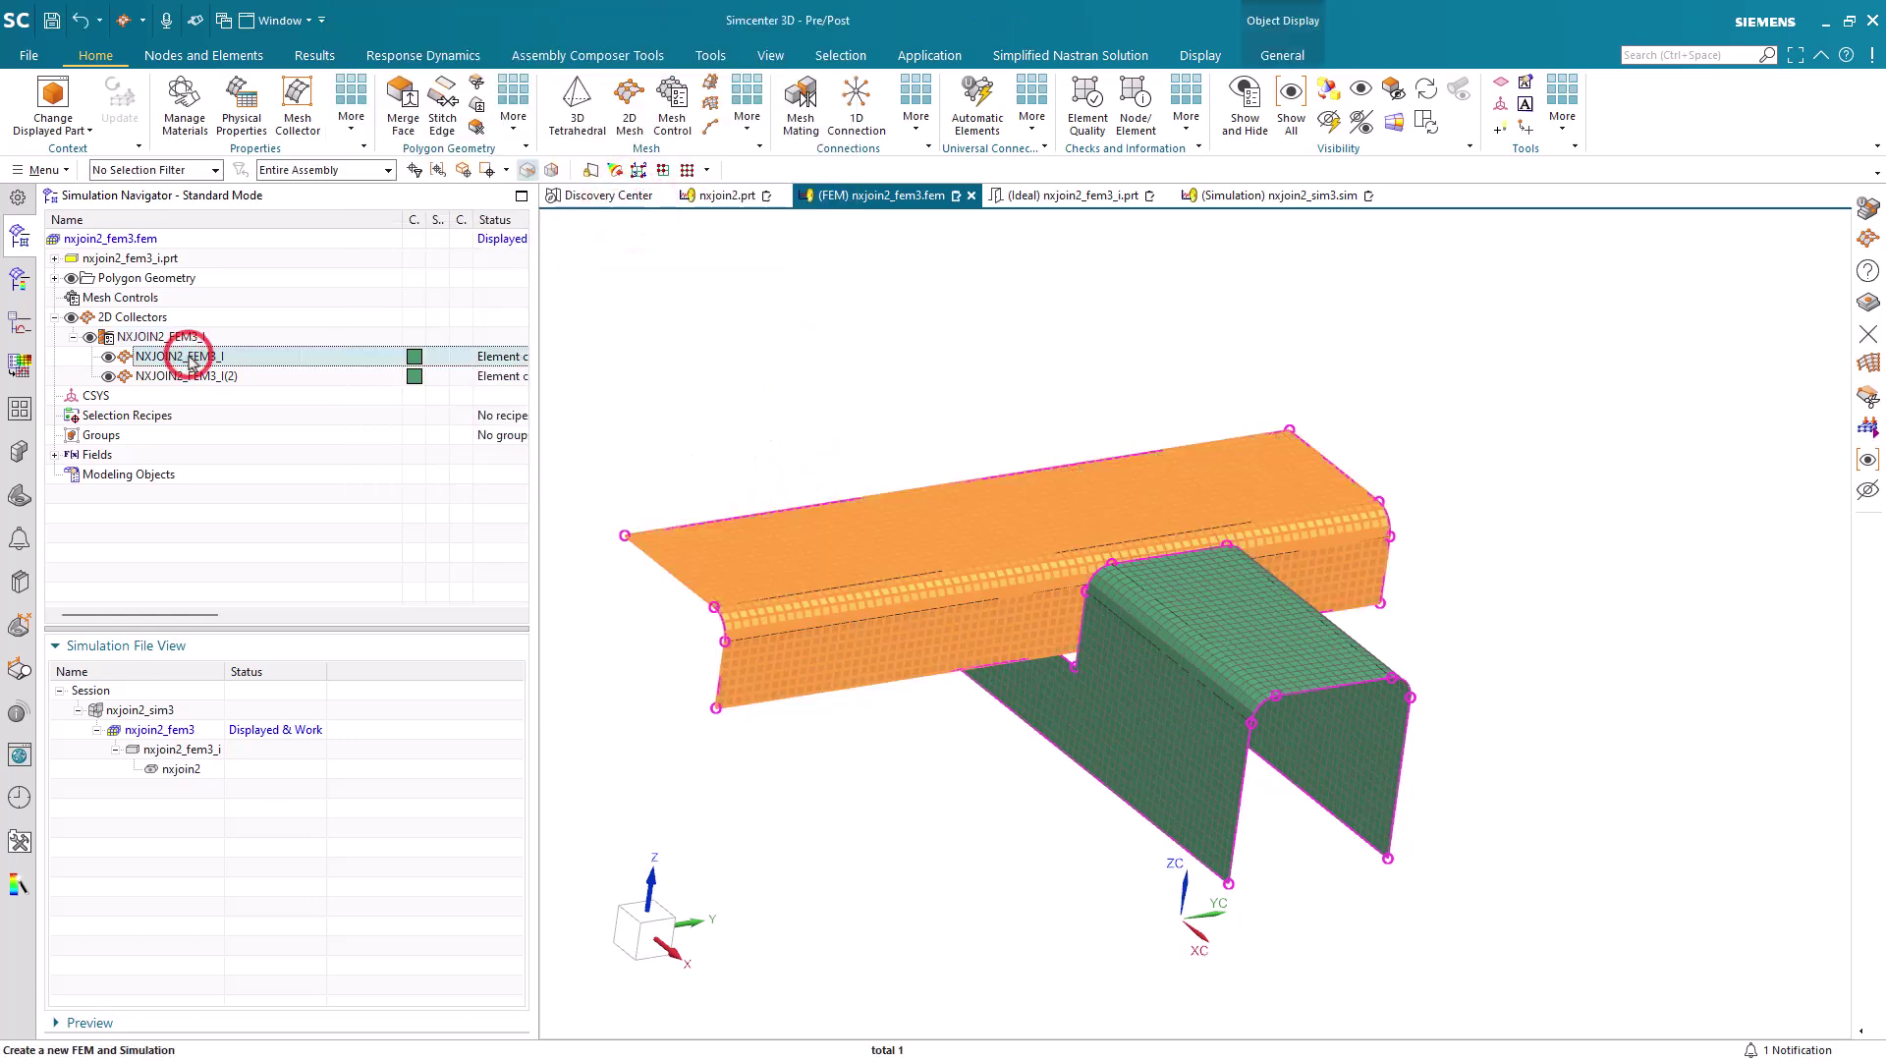
ctrl+click(188, 375)
right_click(190, 377)
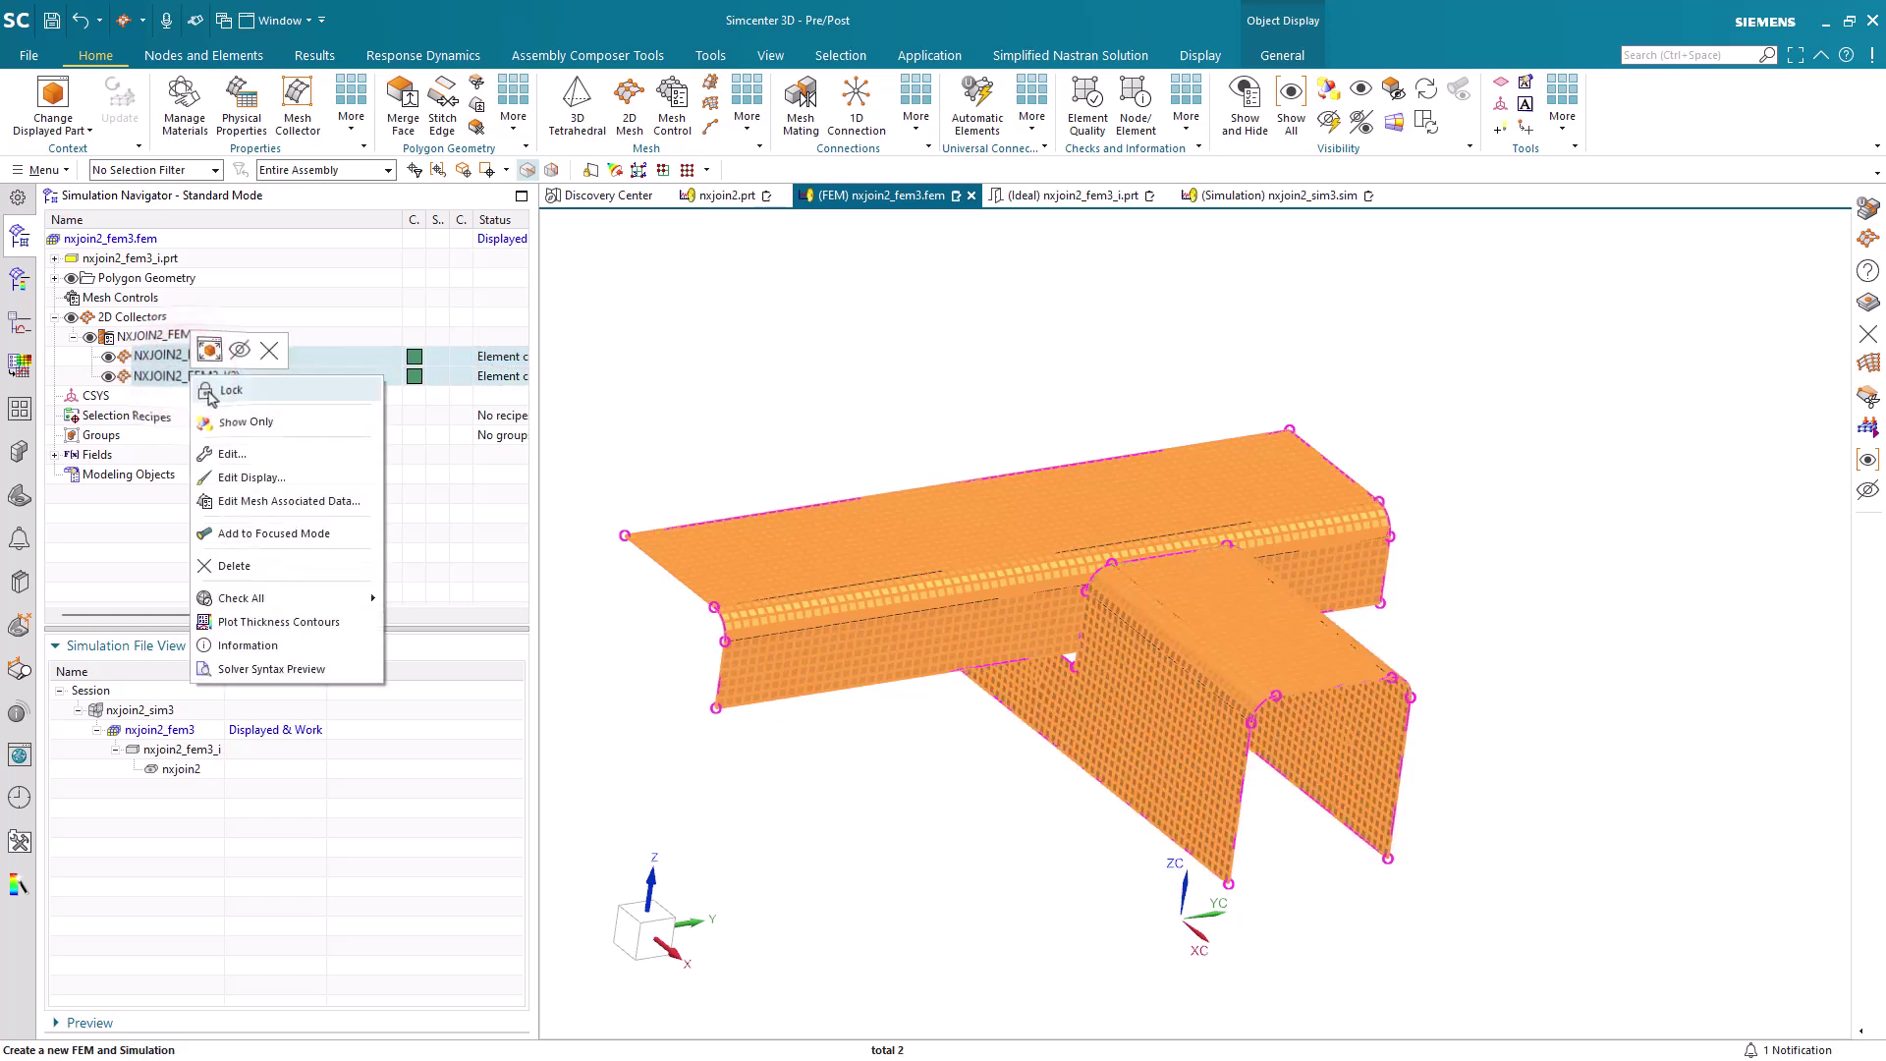
click(264, 502)
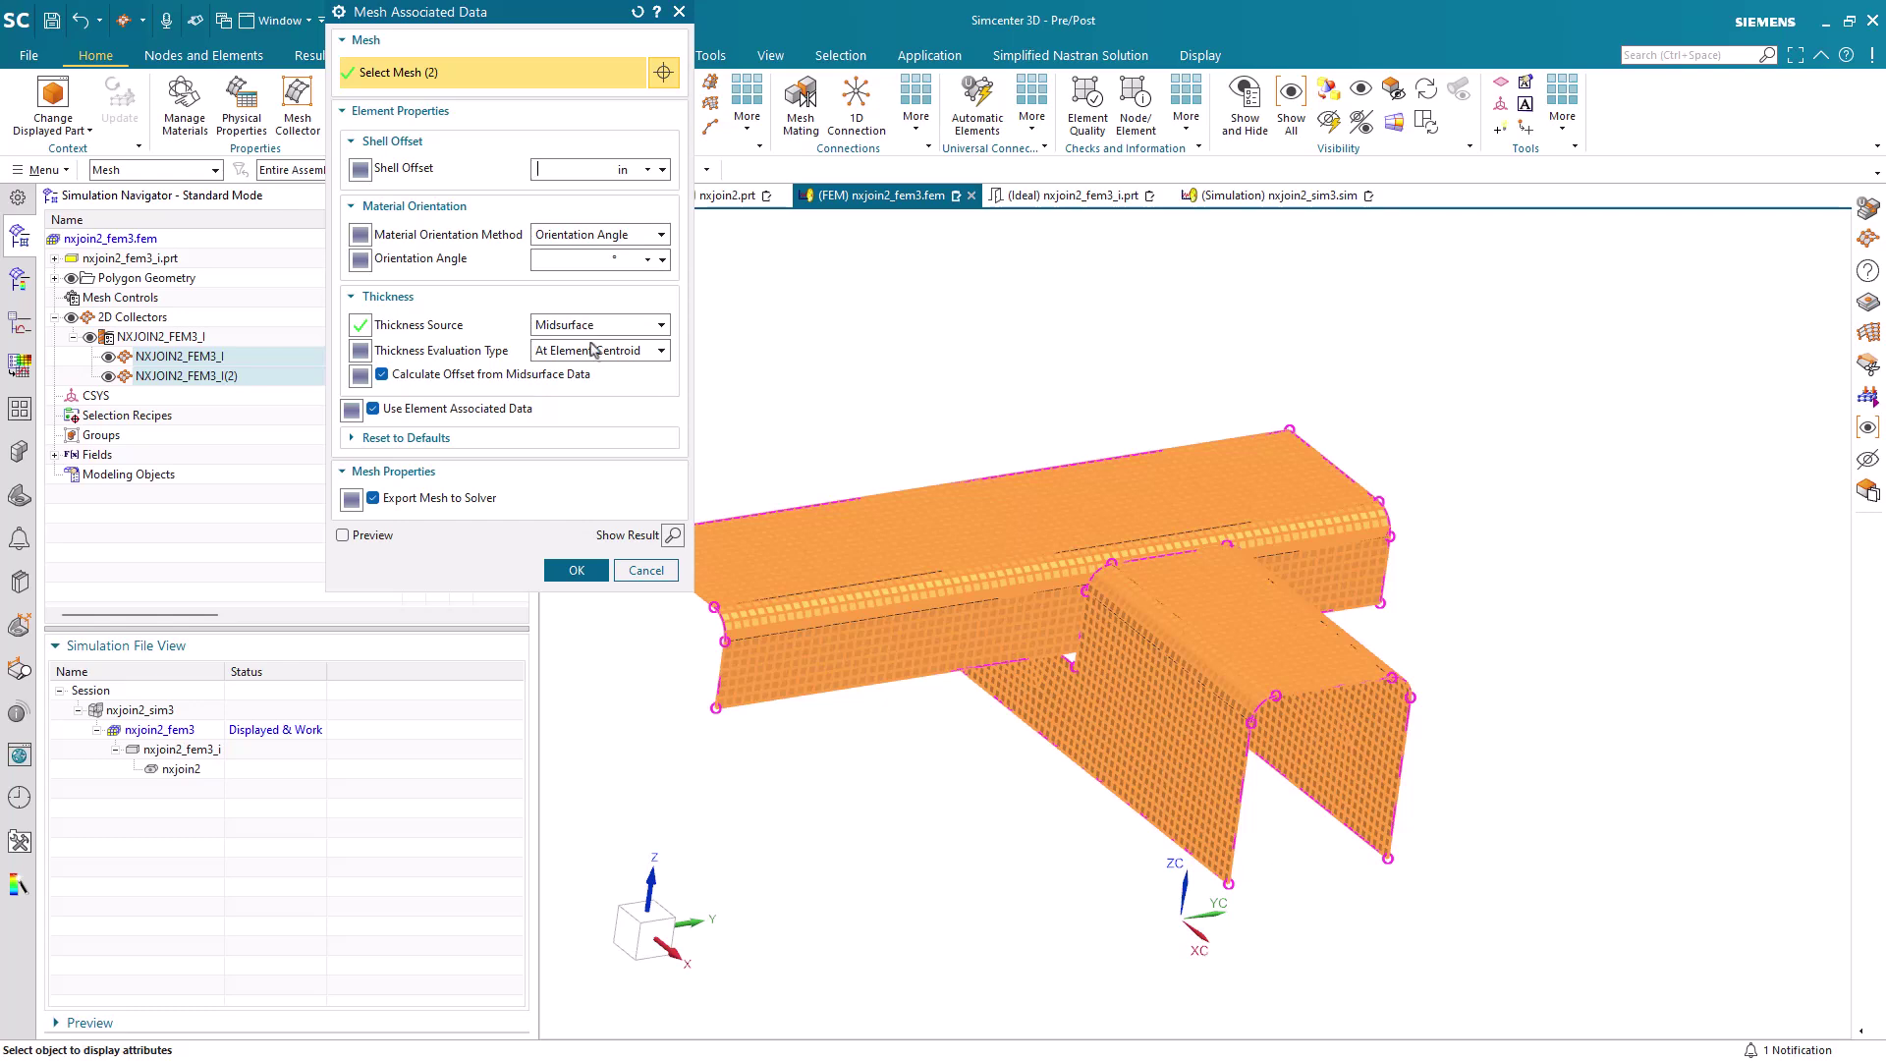
click(639, 571)
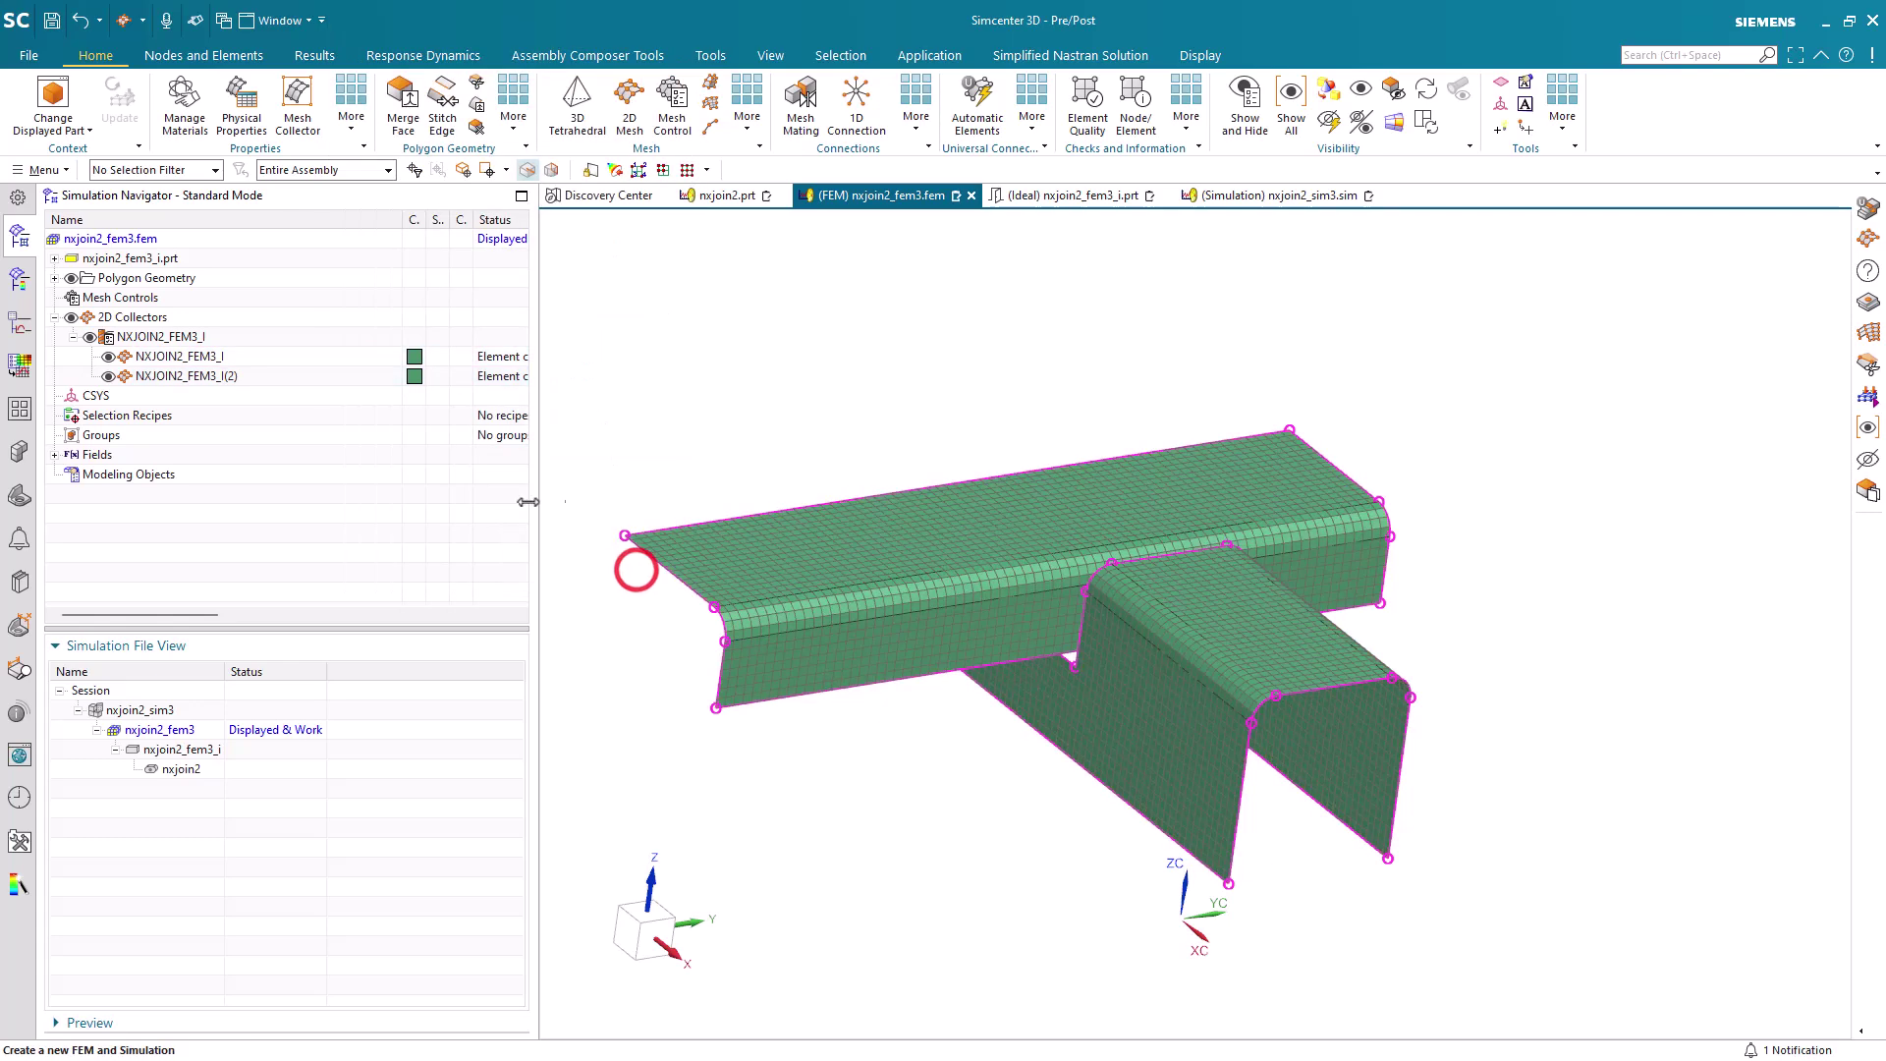
right_click(165, 337)
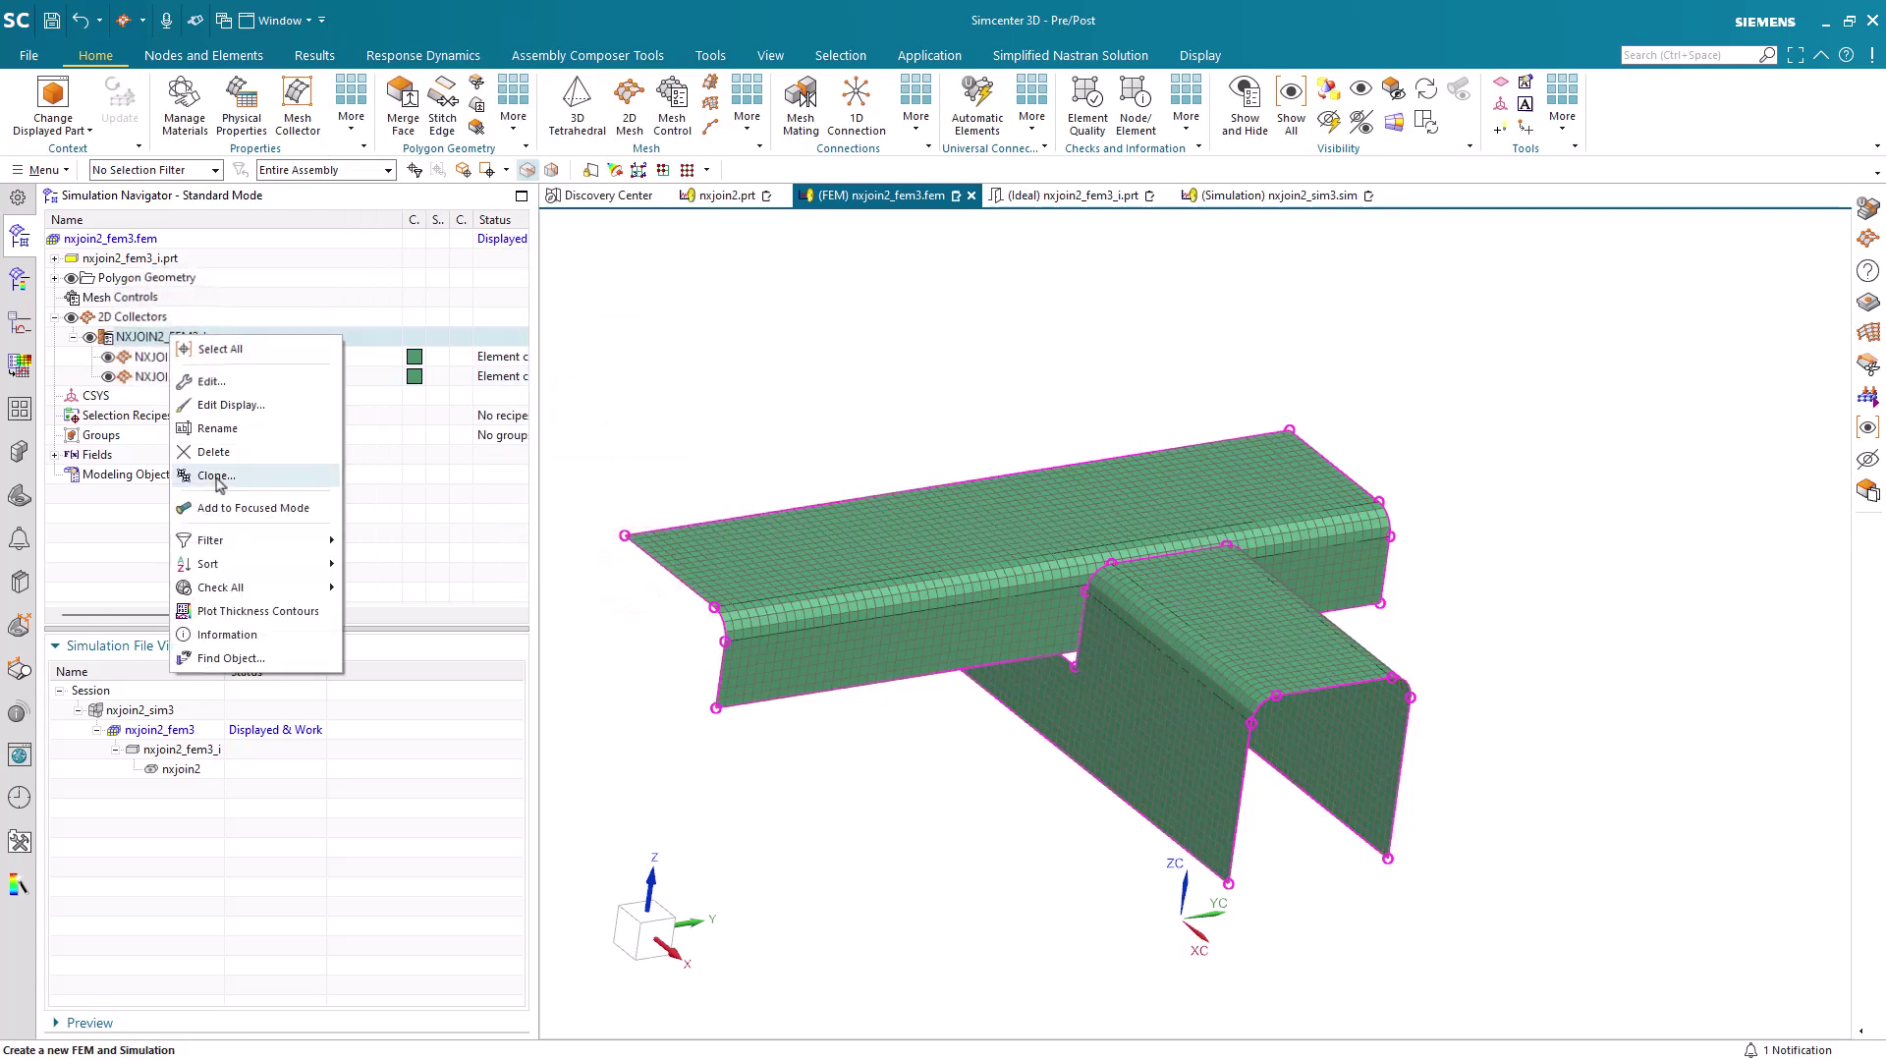
click(257, 611)
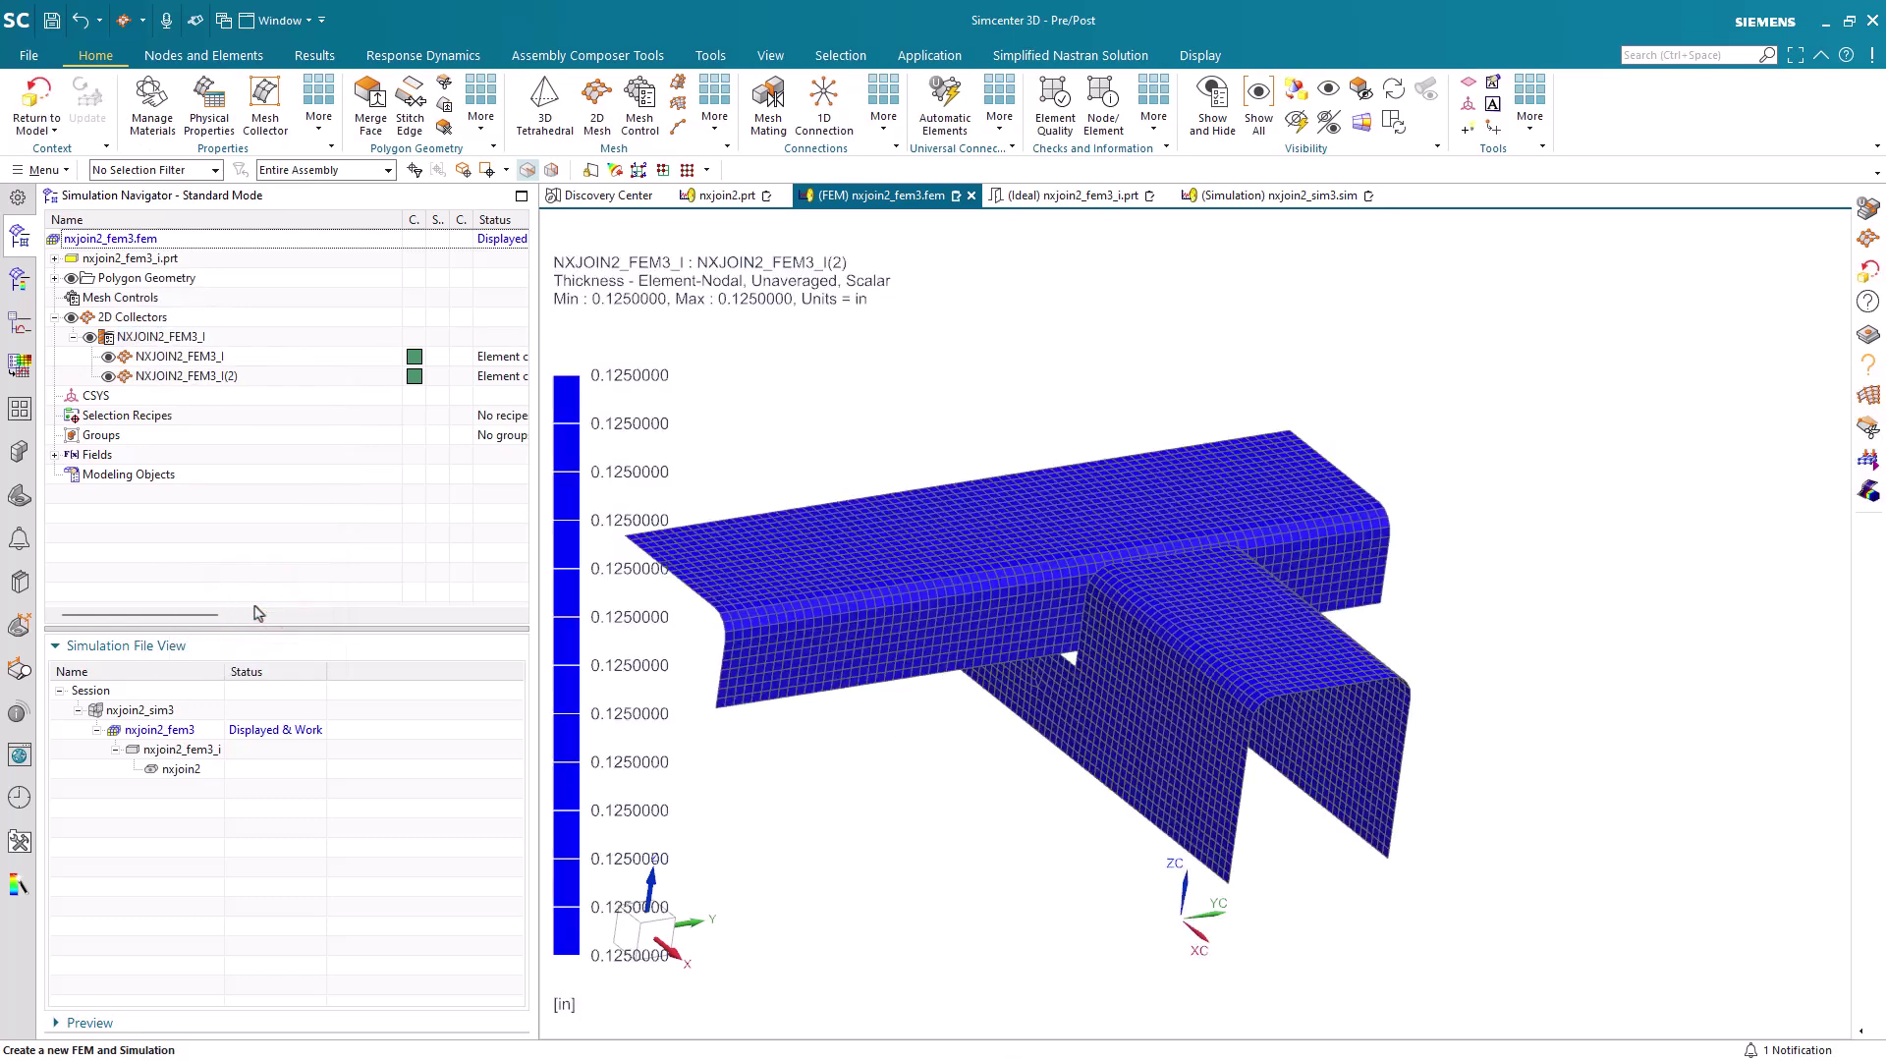
click(36, 100)
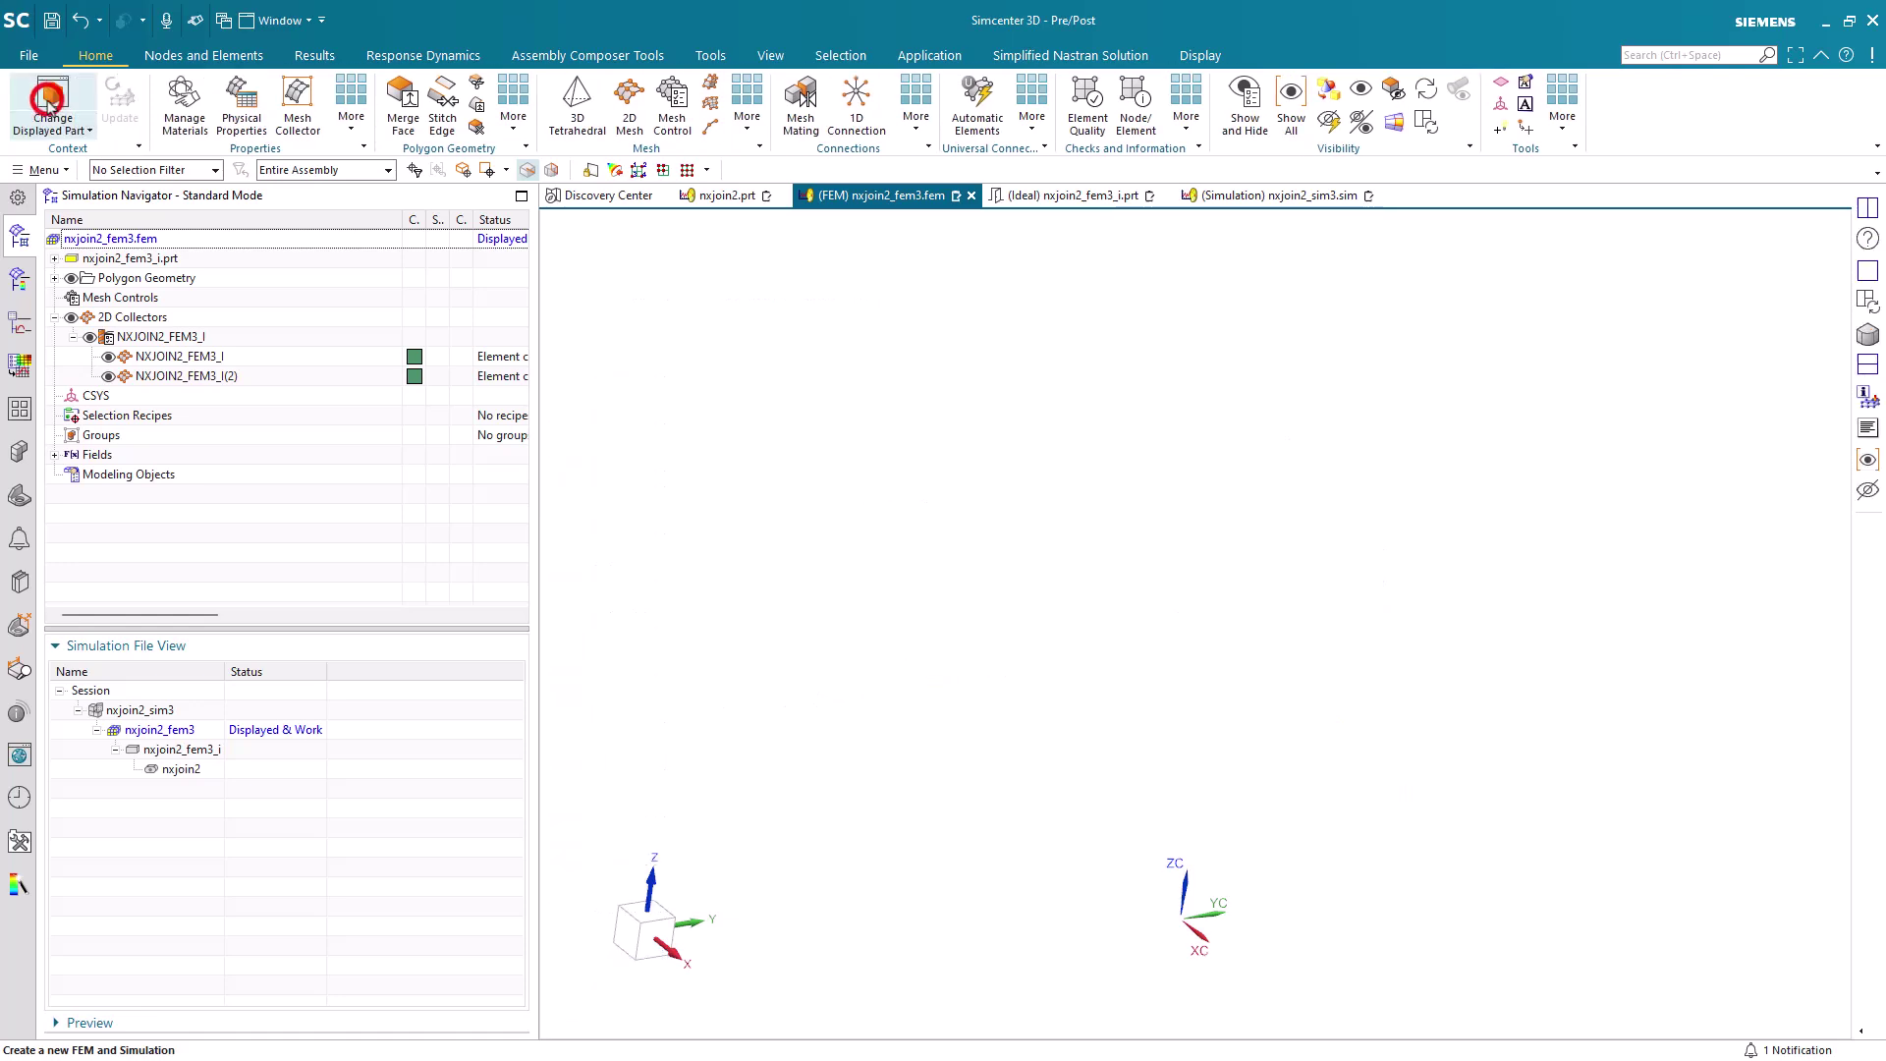
Colour the FEM mesh by material with the legend shown, revealing AISI_310_SS.
right_click(134, 245)
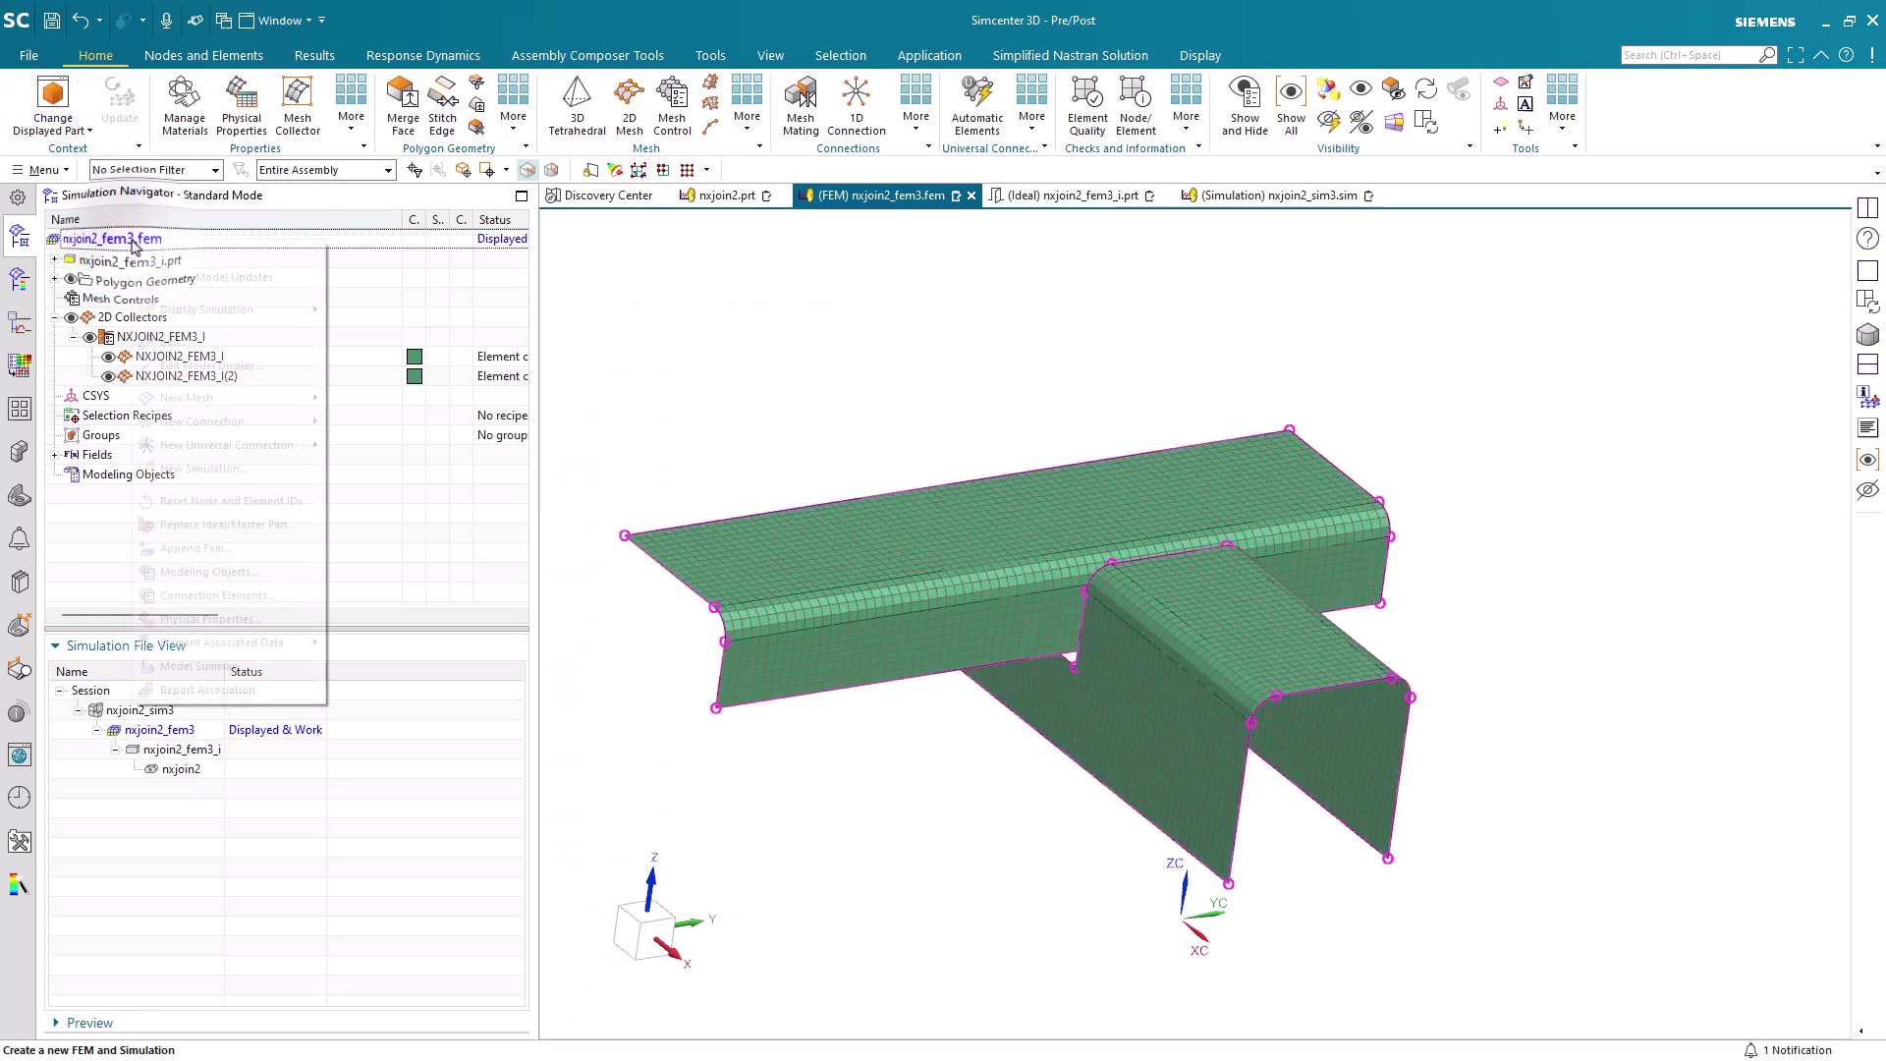
click(197, 366)
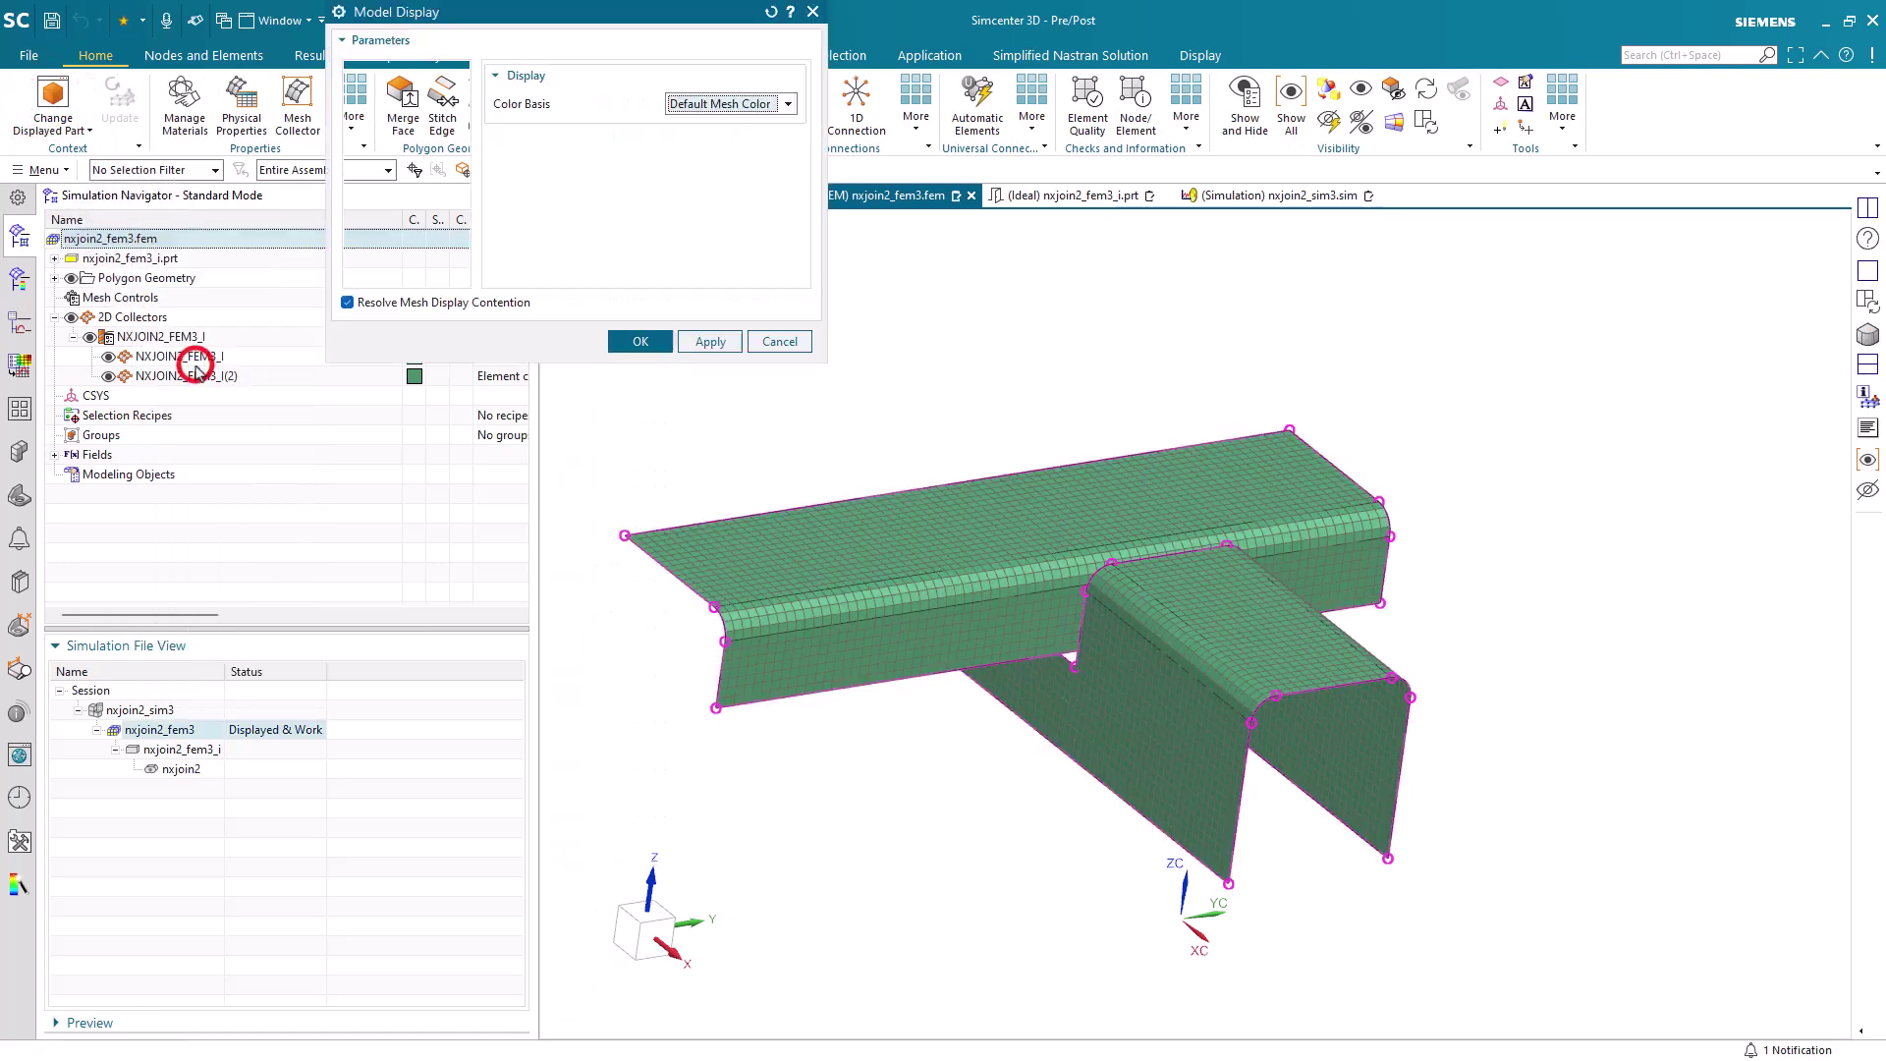
click(701, 104)
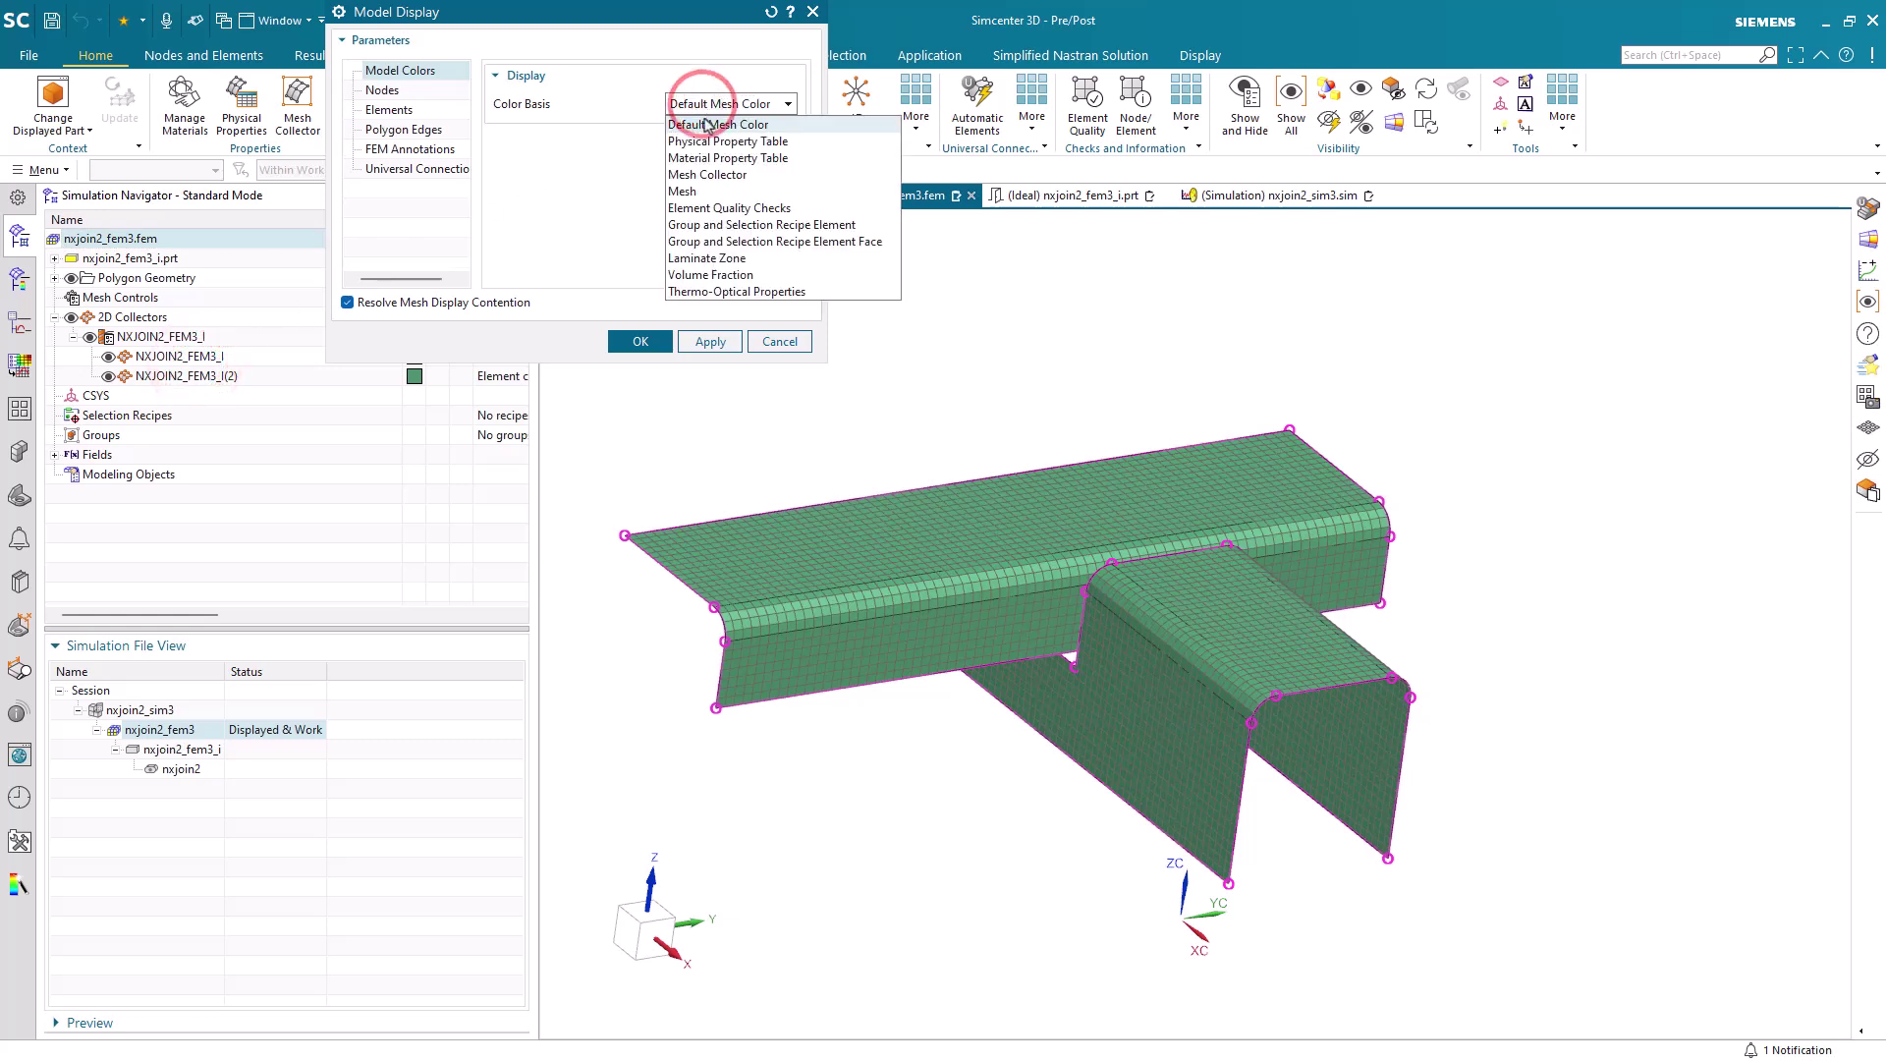
click(707, 159)
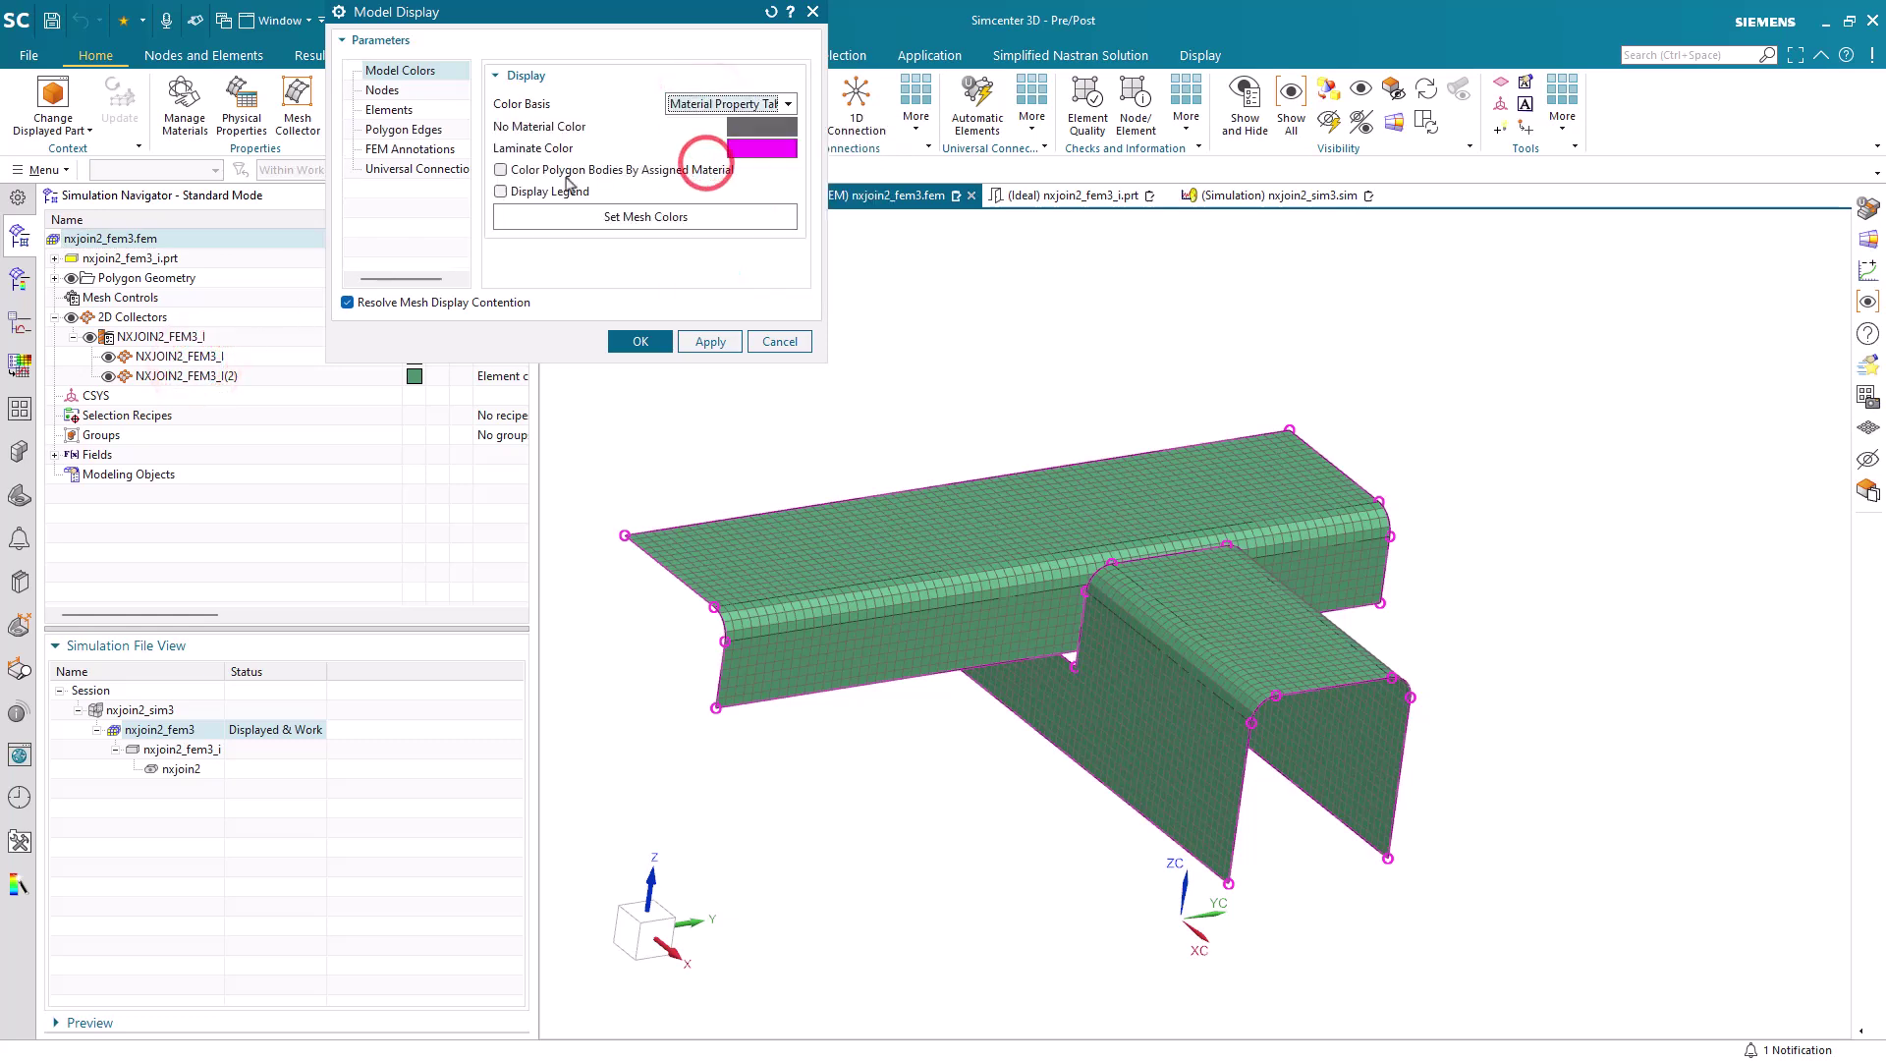
click(502, 192)
click(707, 340)
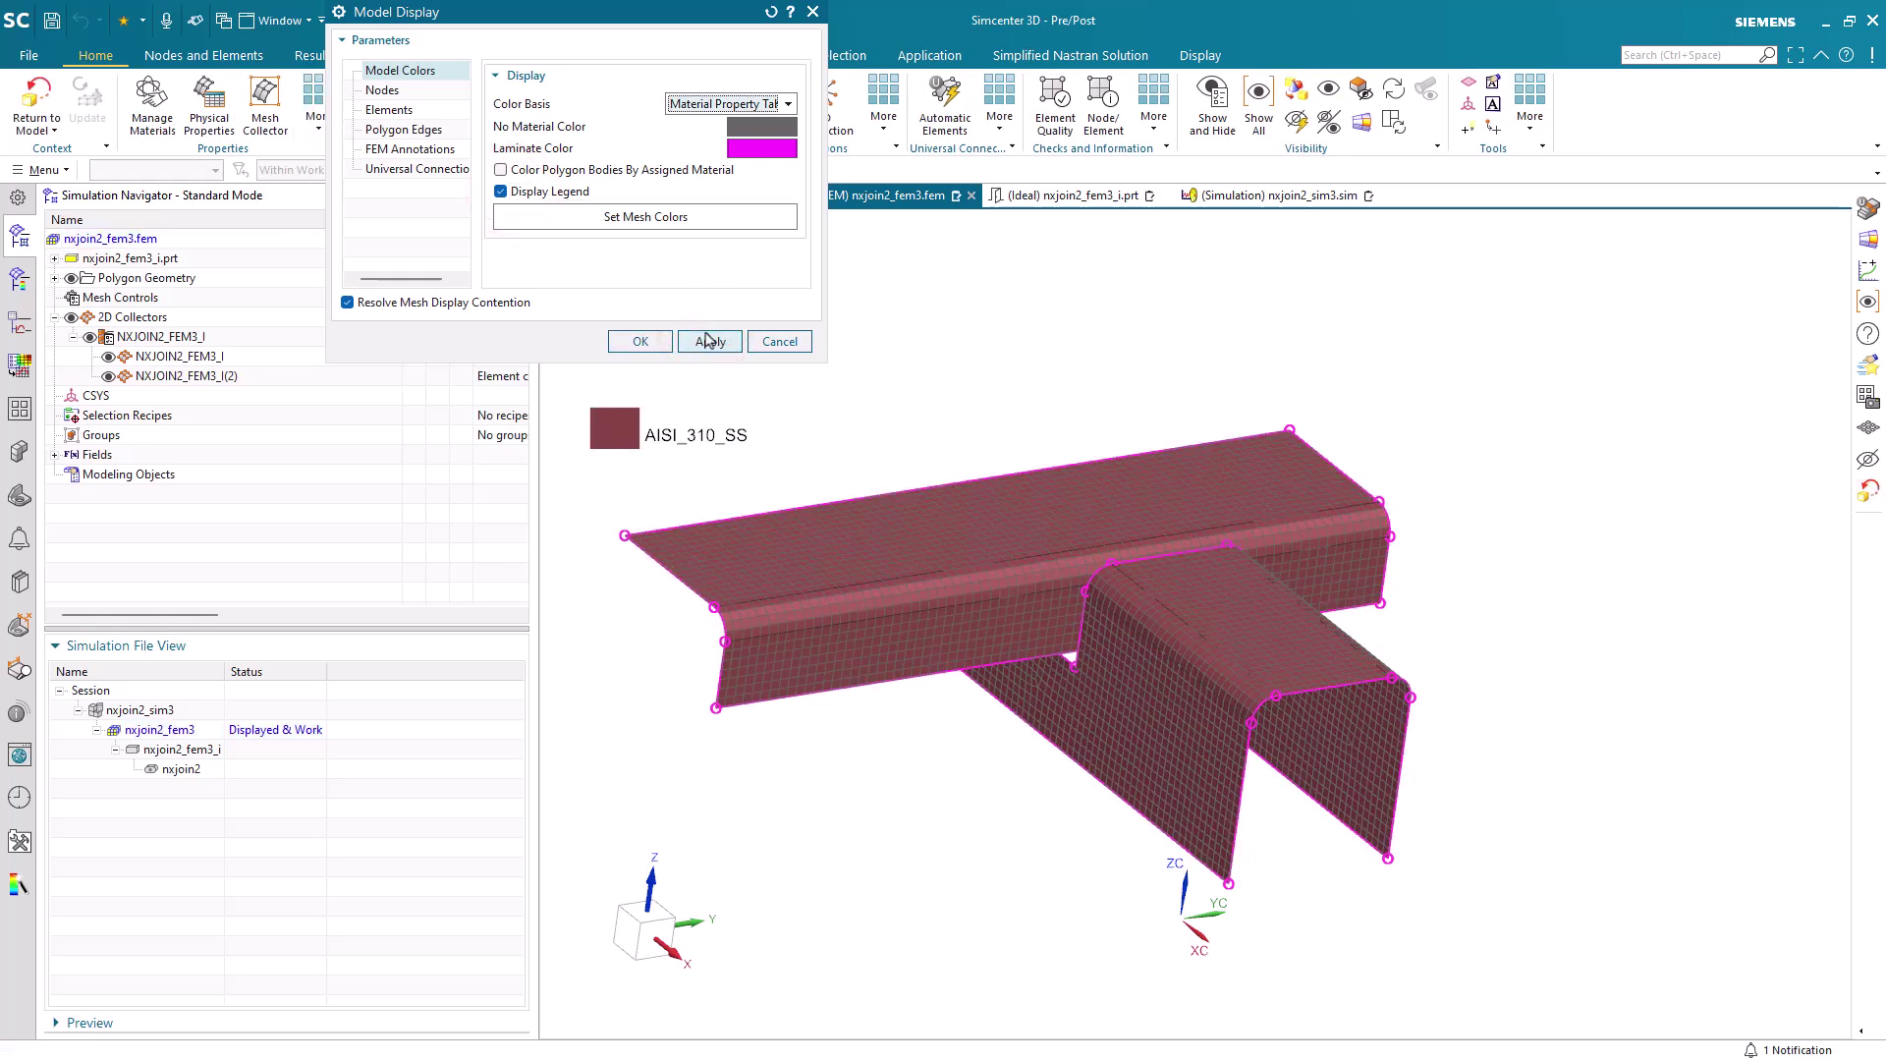
Hide the legend and set Color Basis back to Default Mesh Color.
click(571, 191)
click(796, 103)
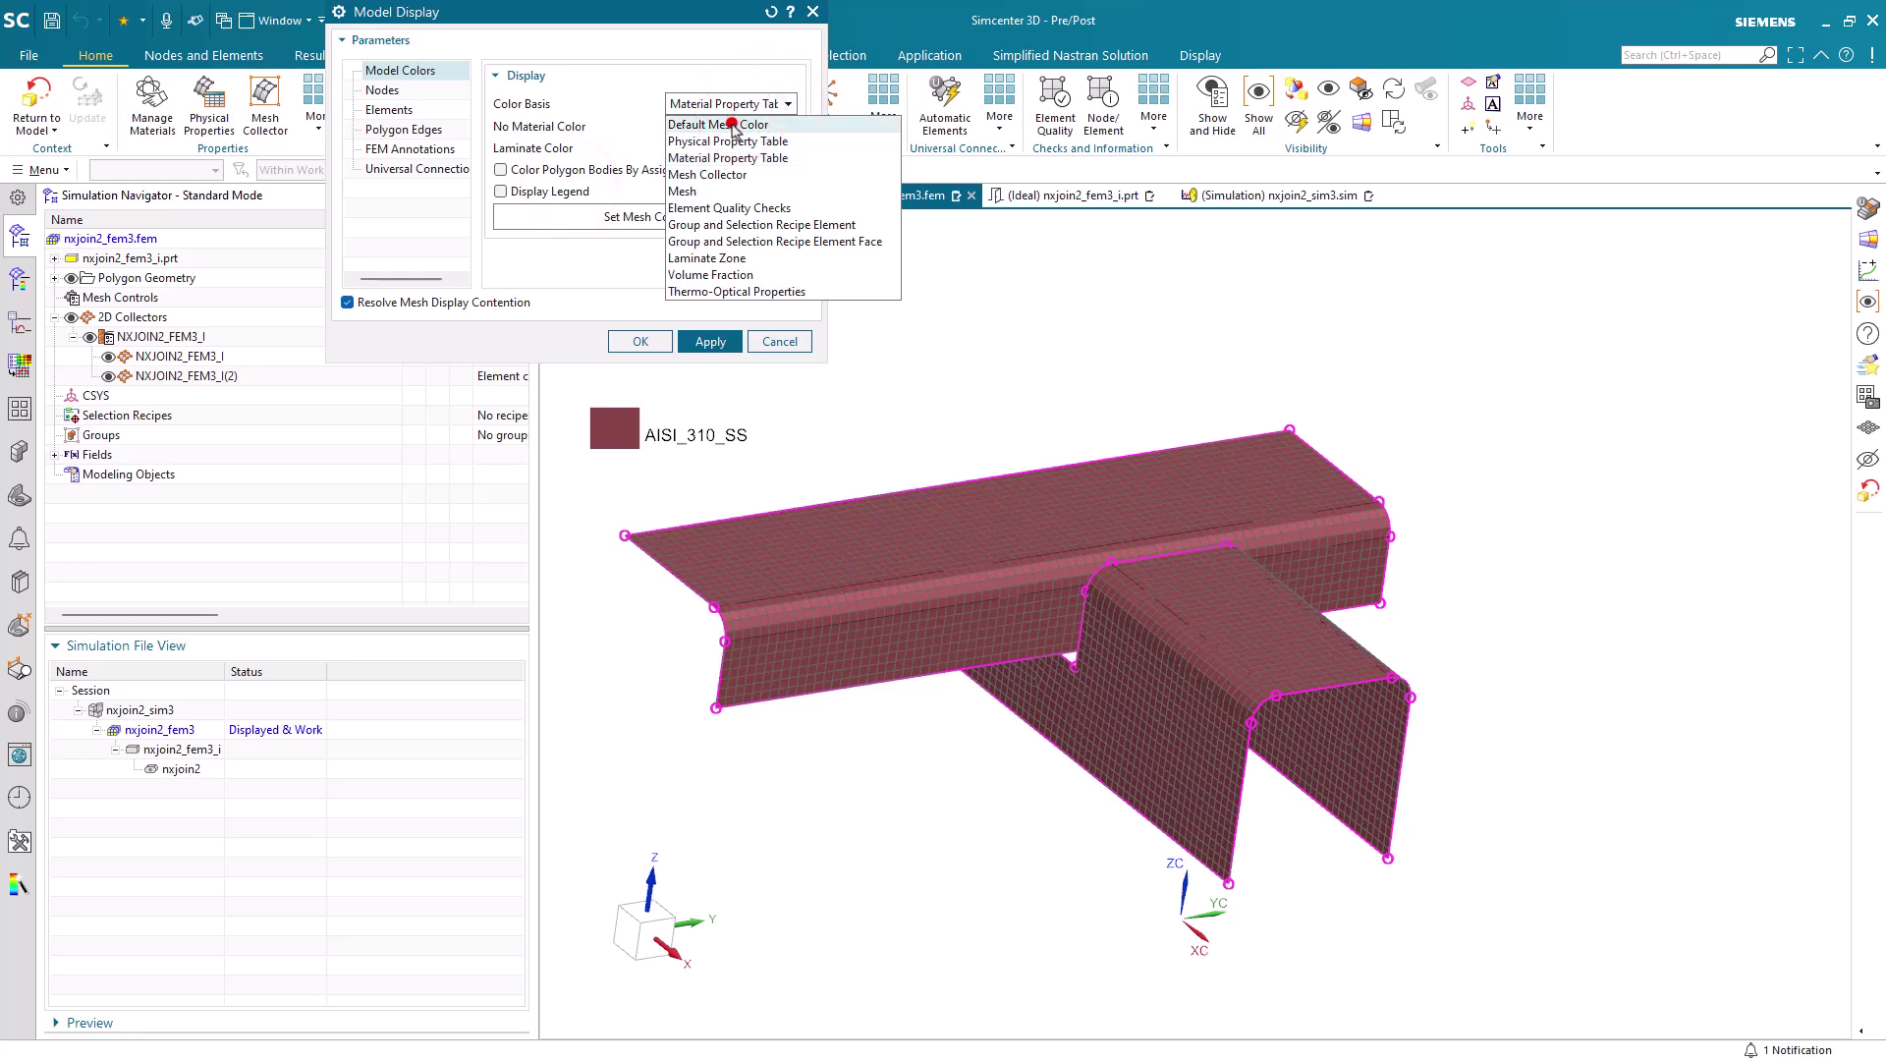
click(722, 124)
click(656, 341)
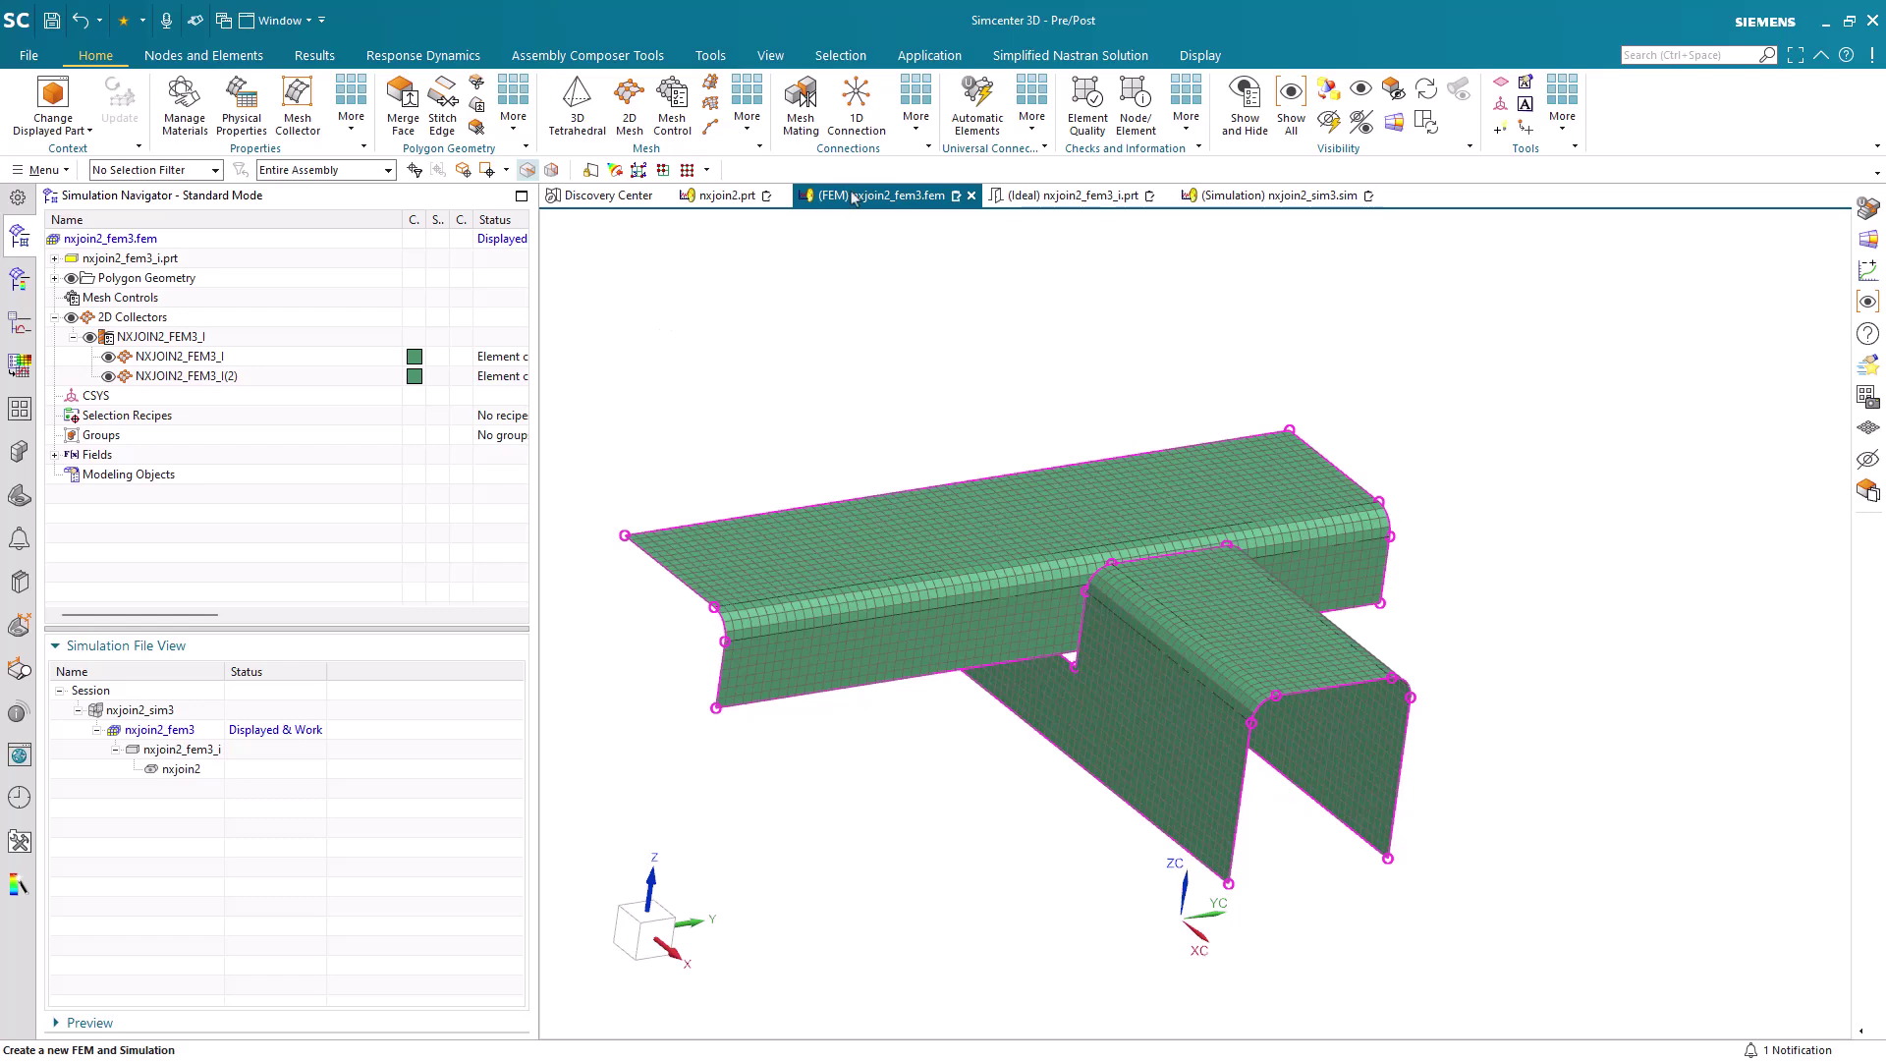
Create a Seam Weld Connection from join features ARC1, ARC2 and ARC3.
click(1032, 116)
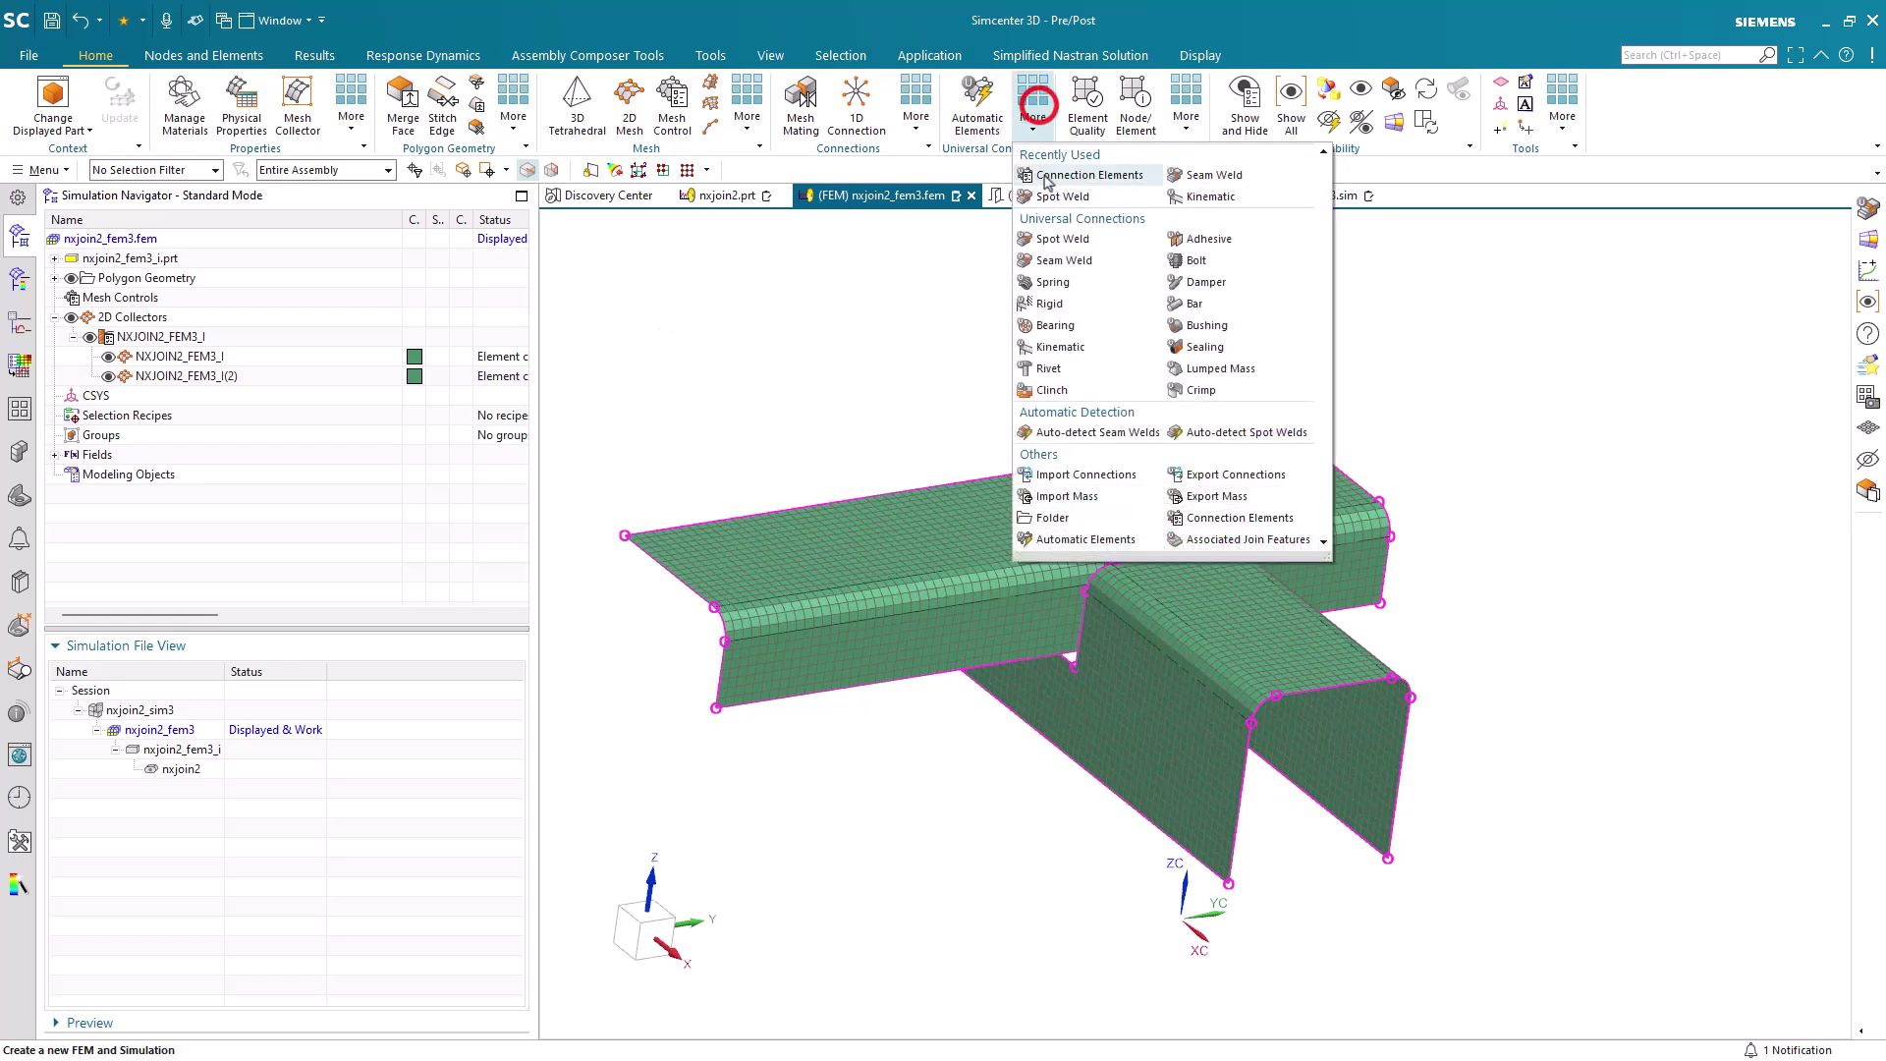
click(1057, 262)
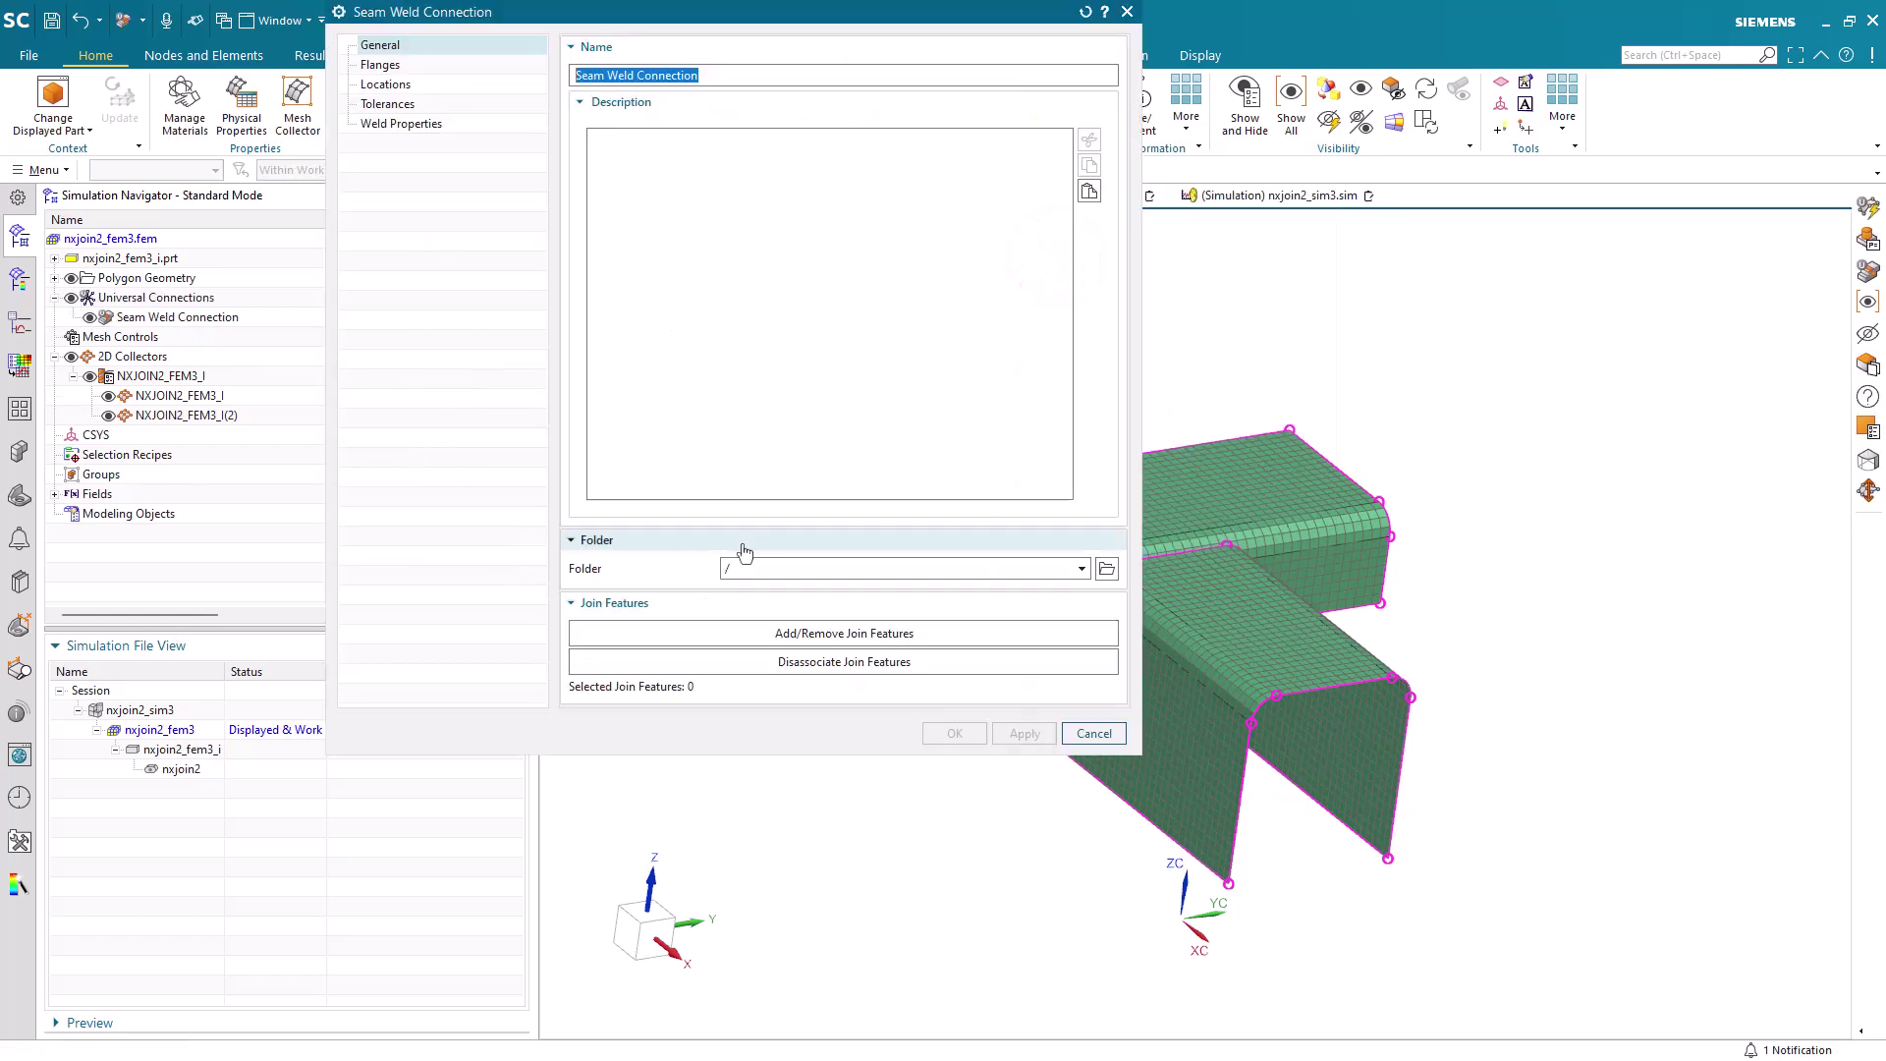
click(748, 633)
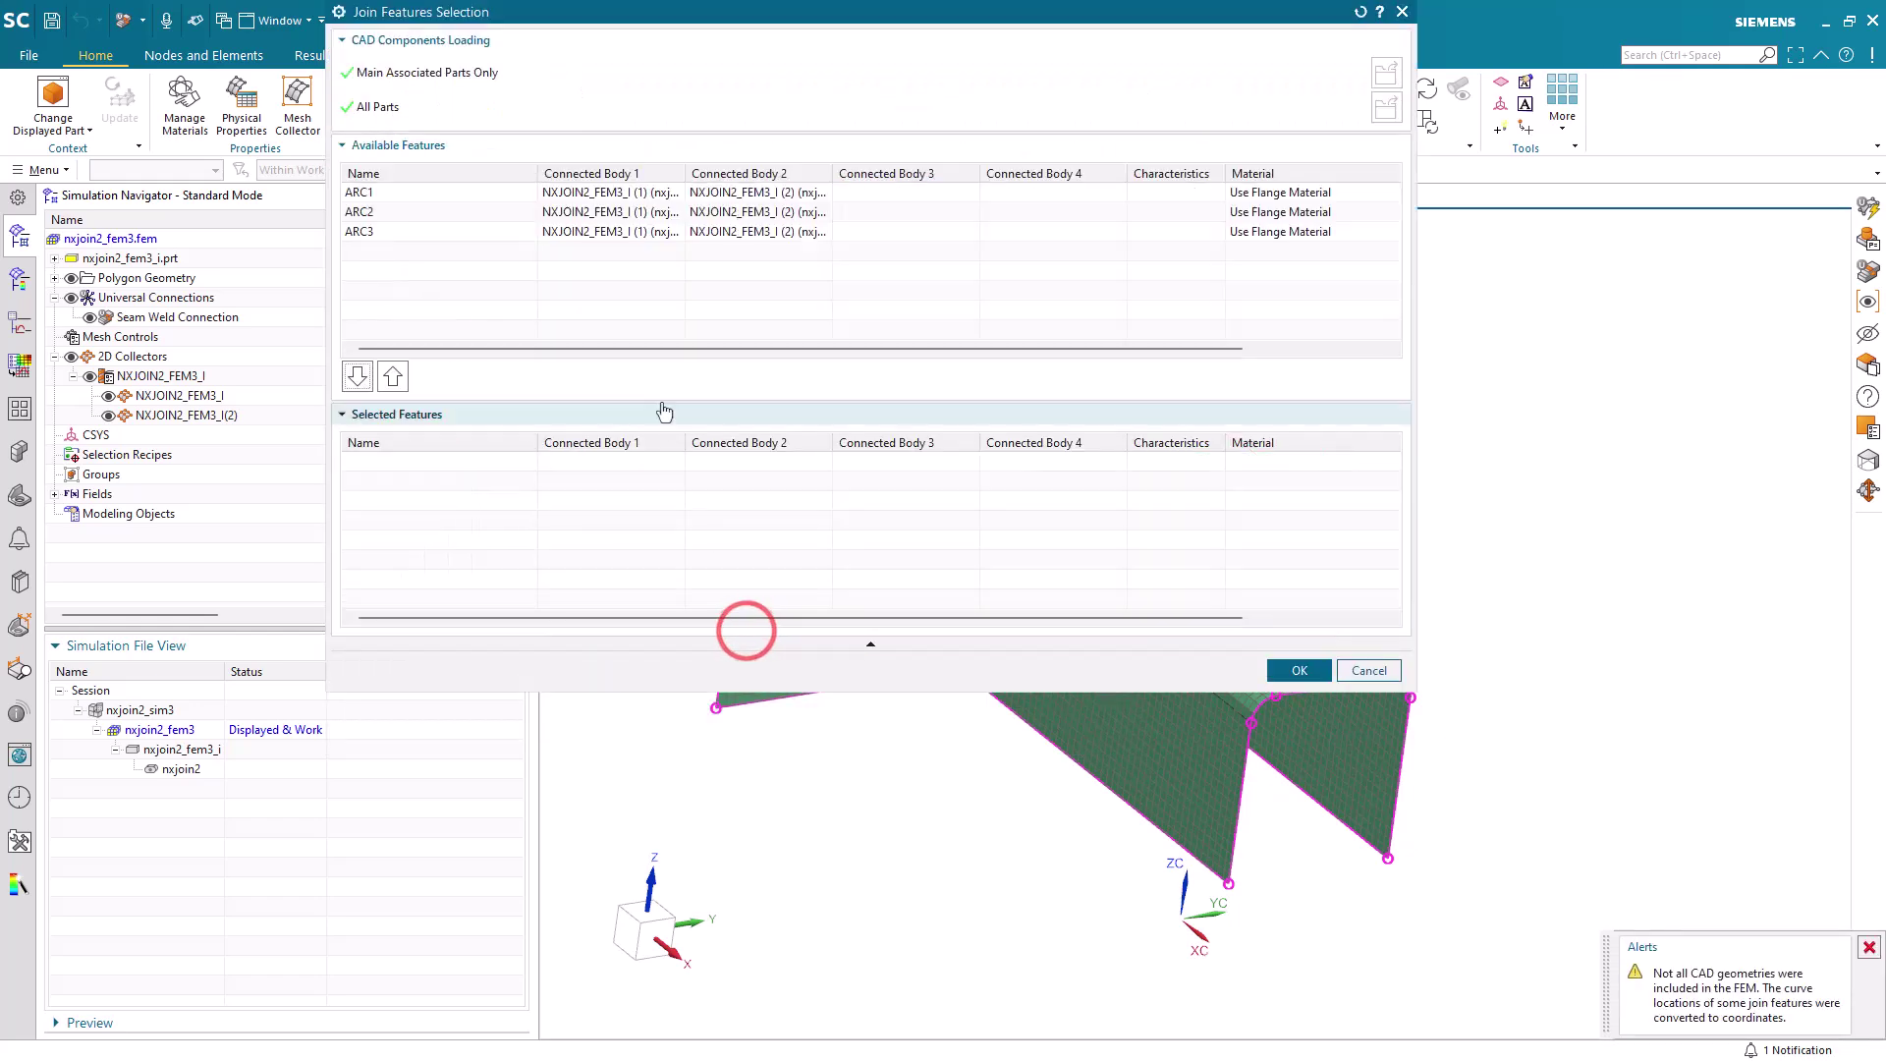
click(425, 192)
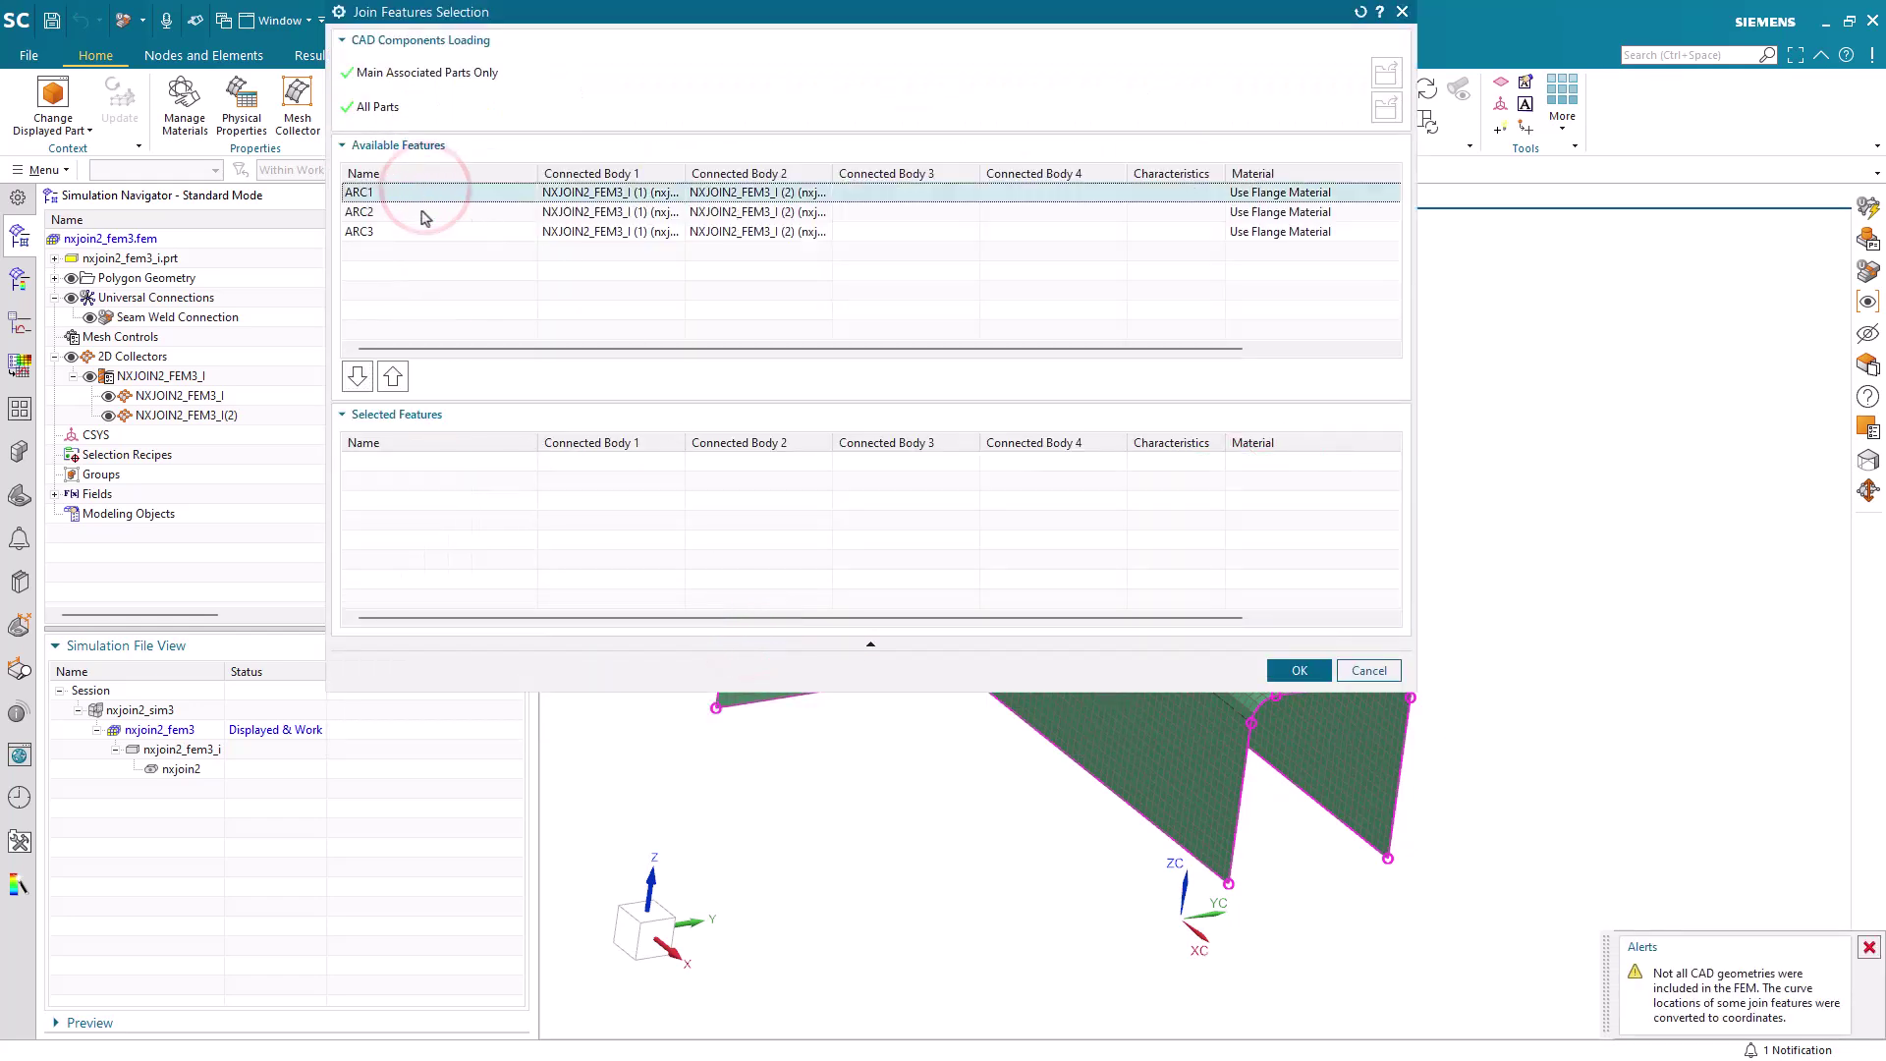
shift+click(417, 233)
click(357, 376)
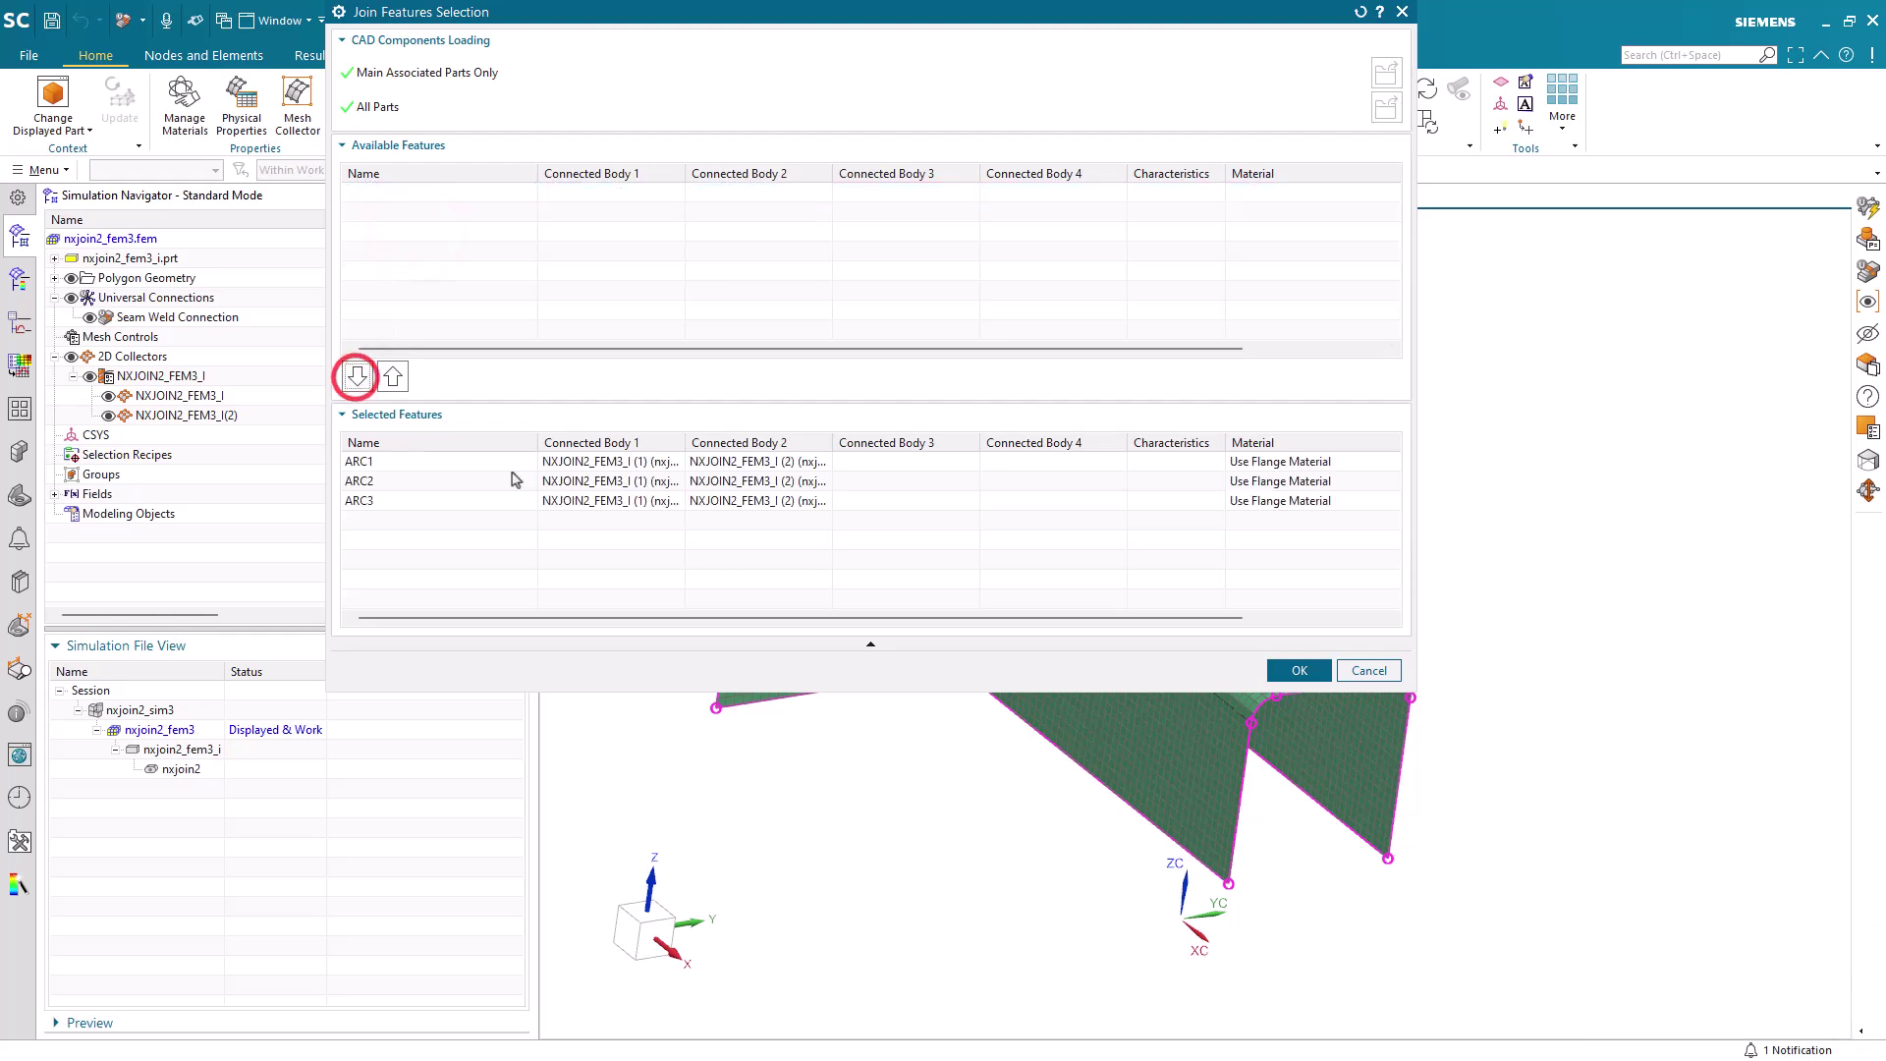
click(1295, 671)
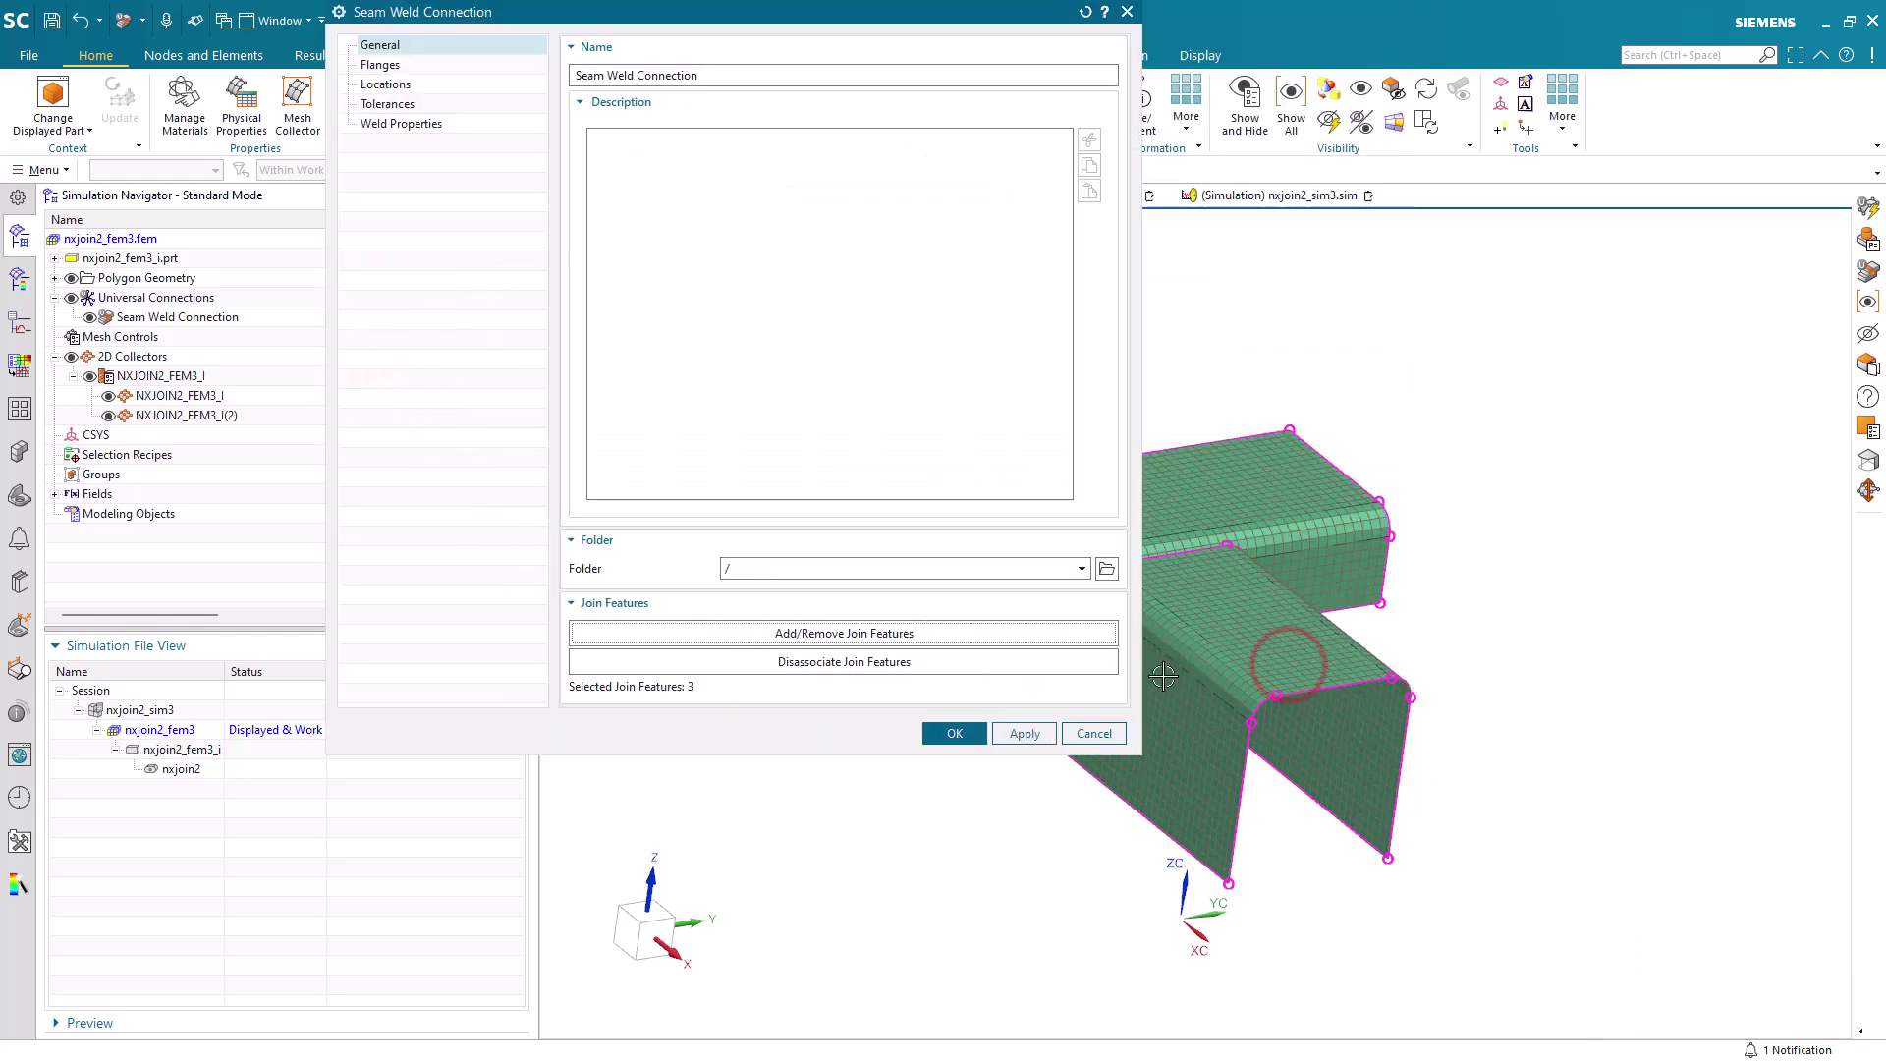
click(953, 733)
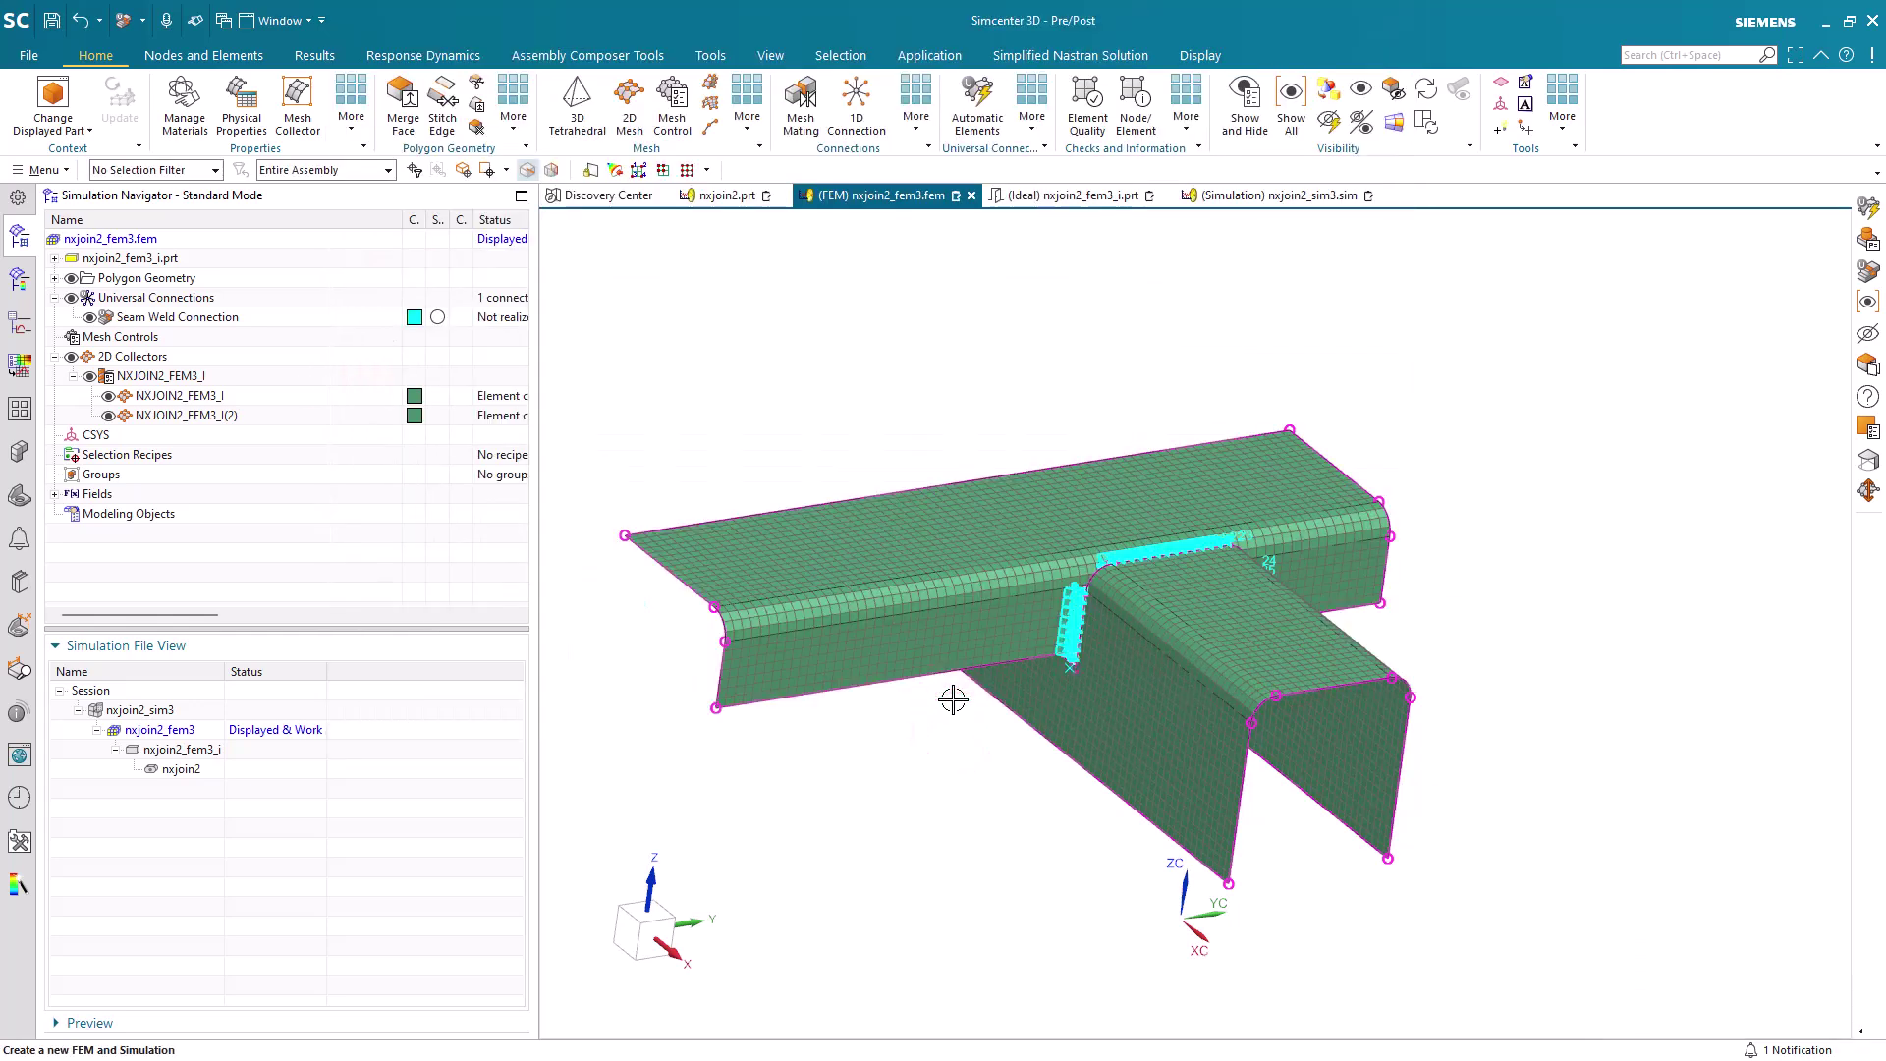
Realize the seam weld as CQUAD+RBE3 elements using Automatic Elements.
click(977, 110)
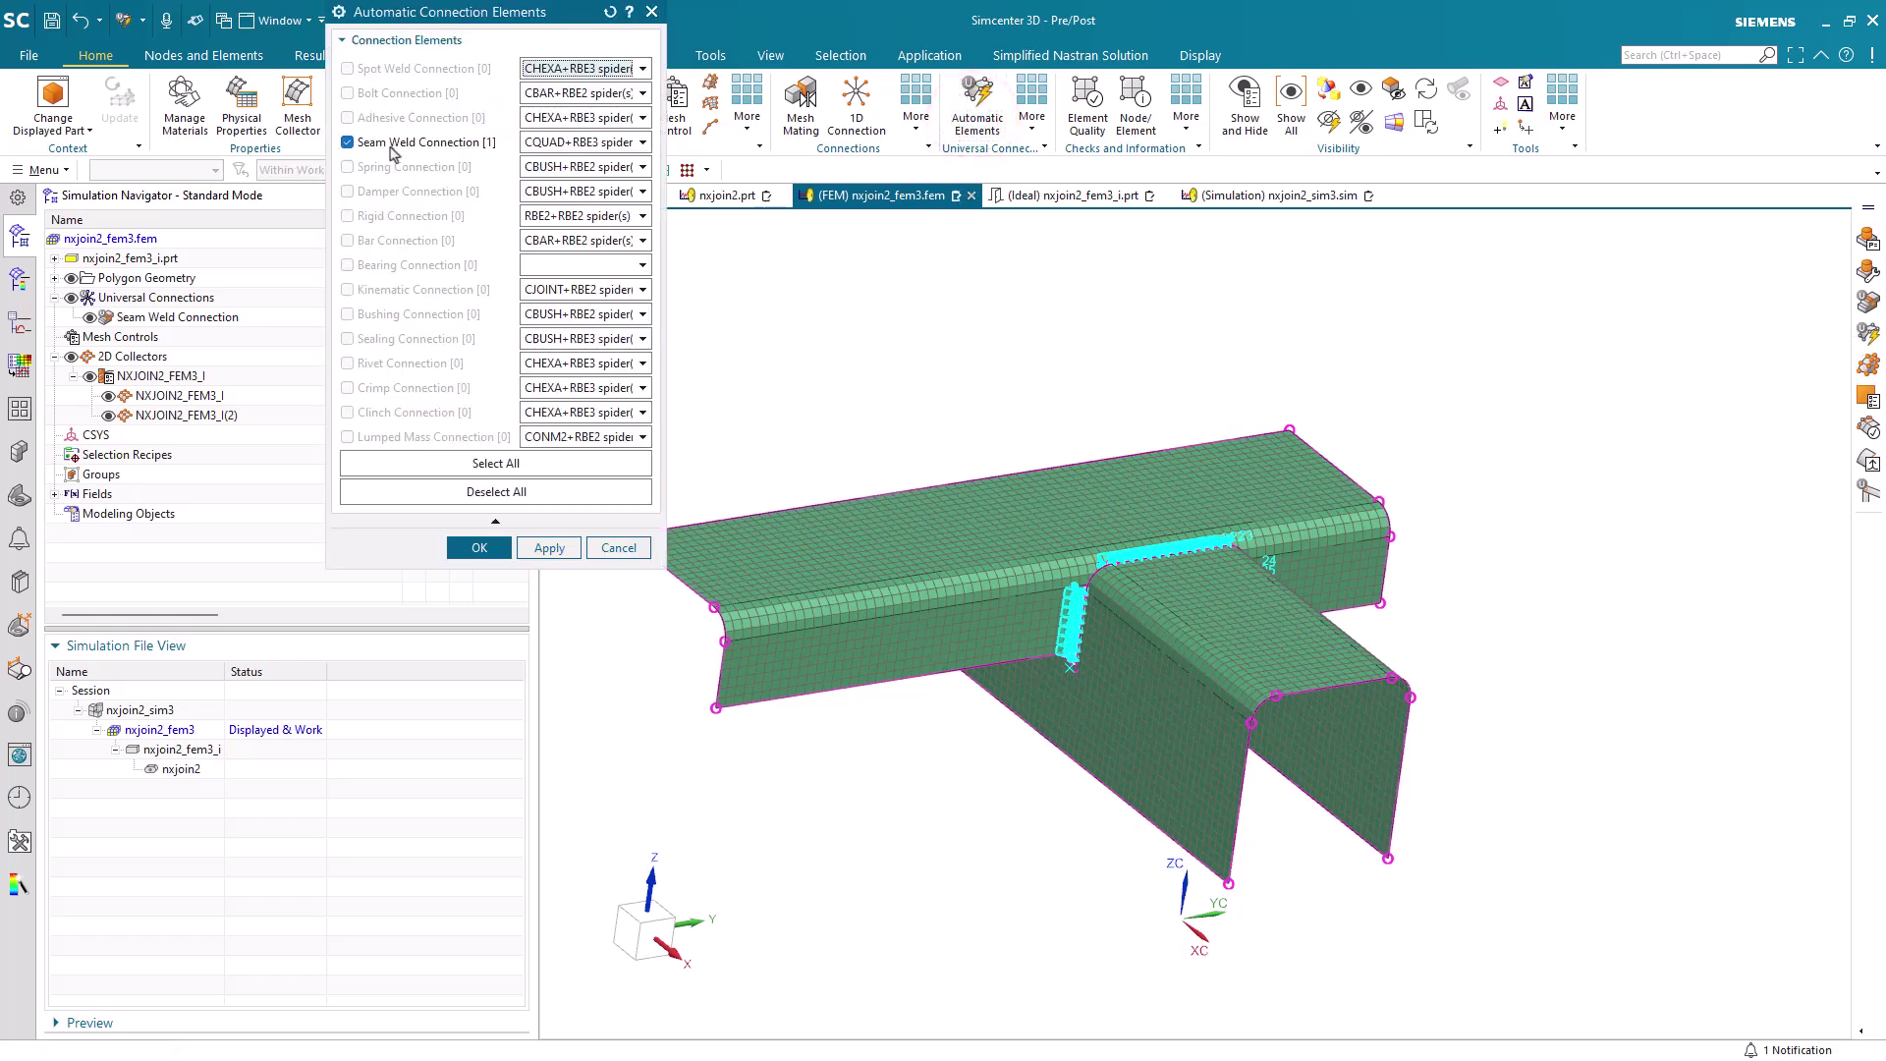
click(563, 143)
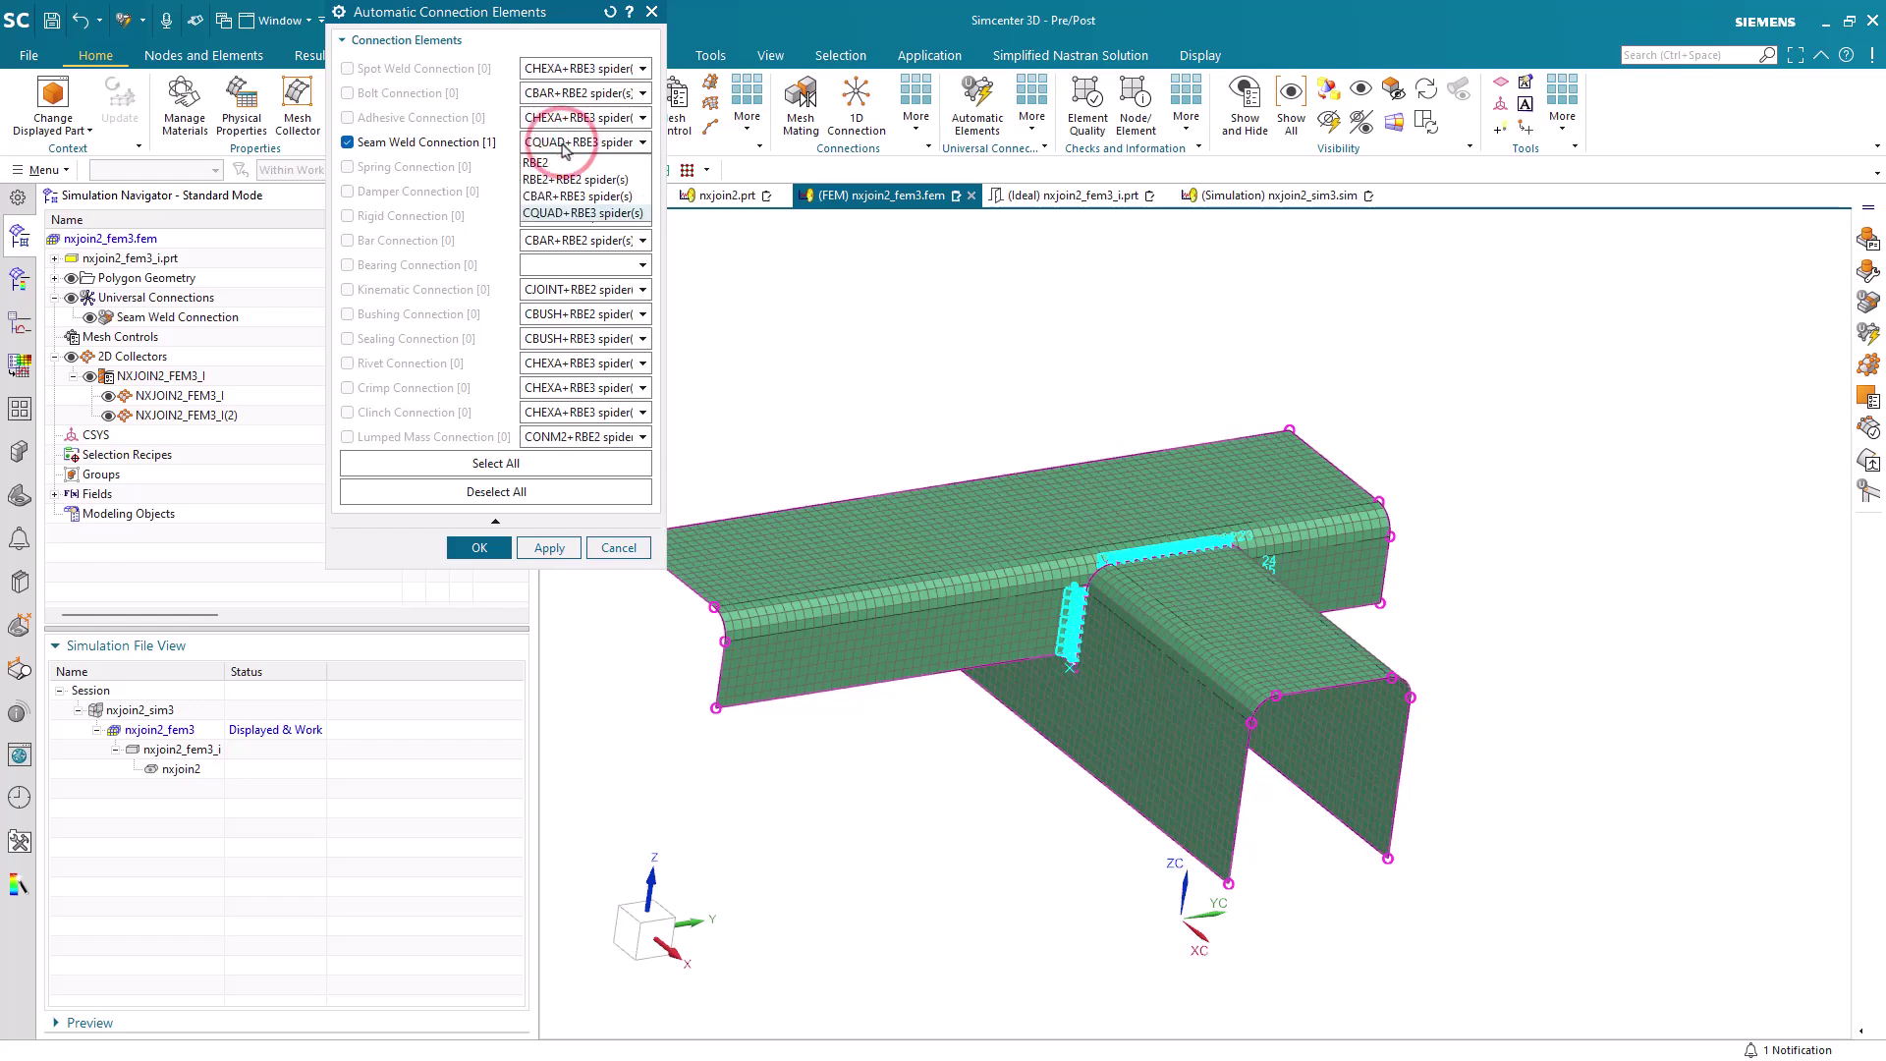
click(562, 143)
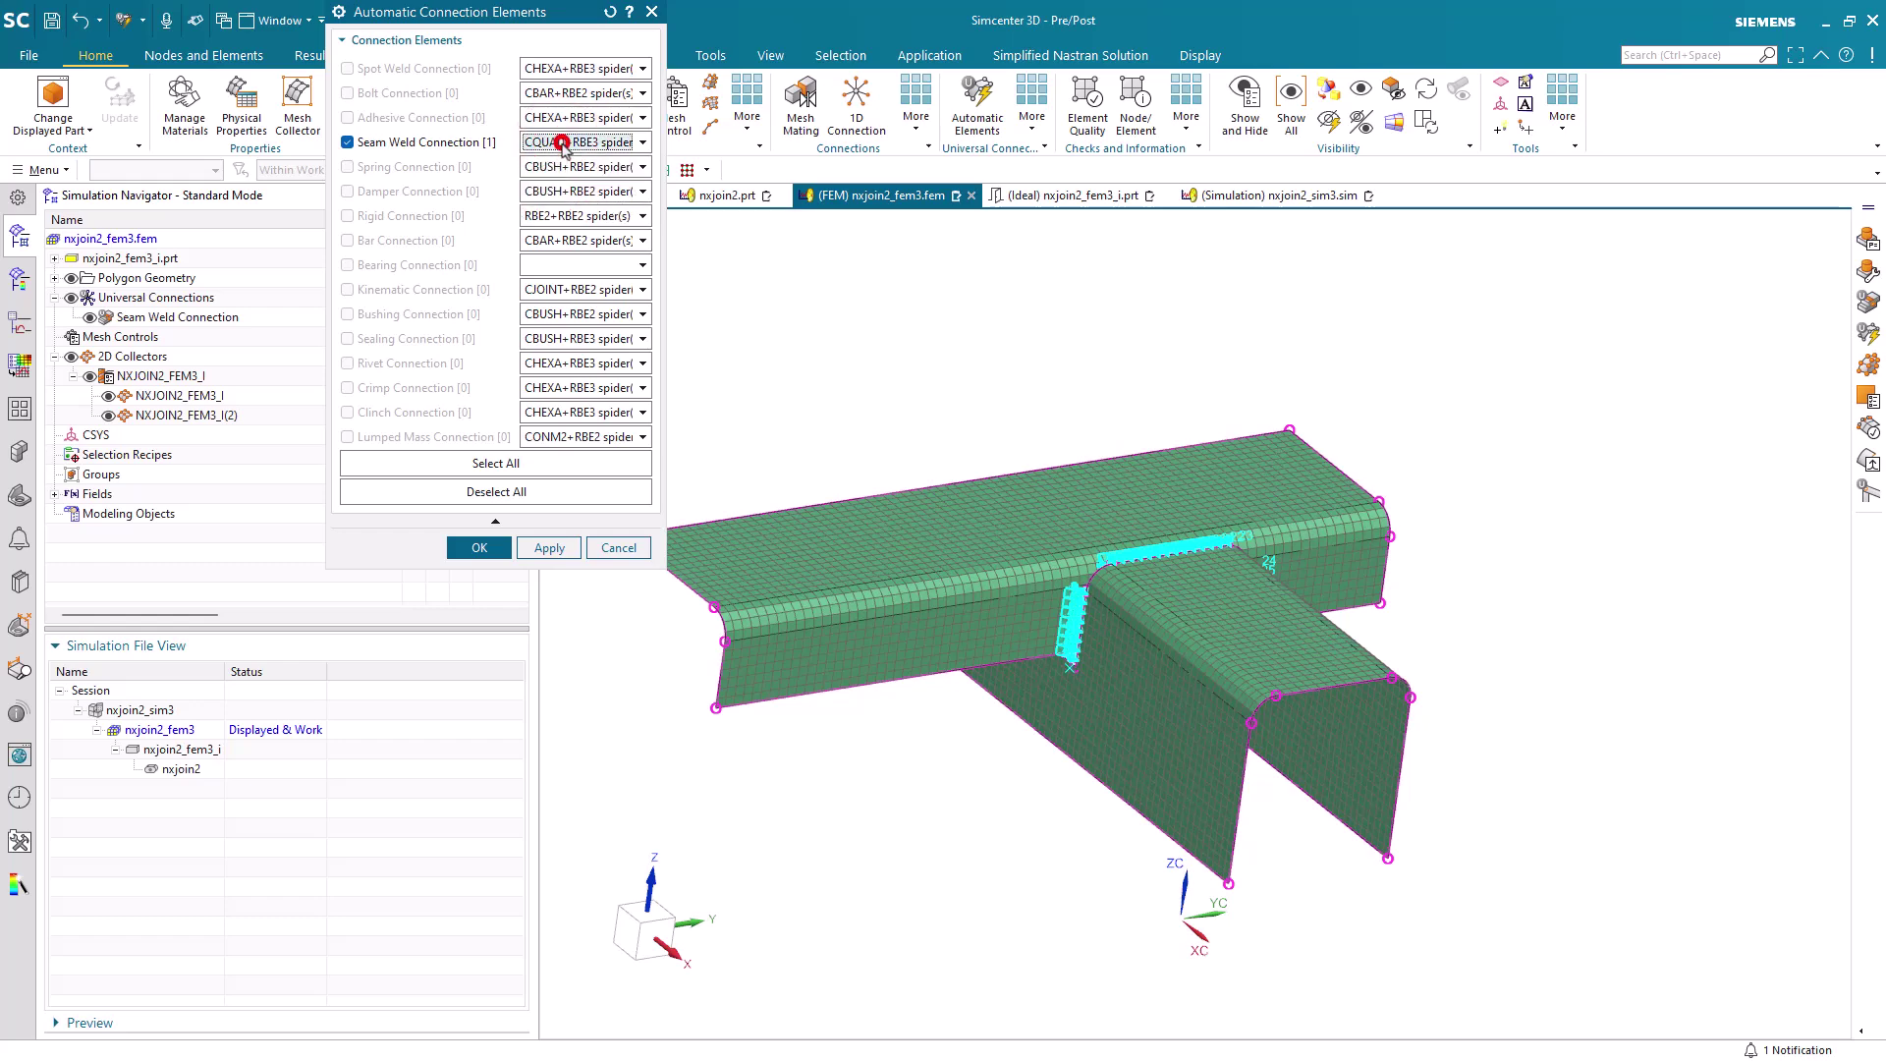
click(482, 546)
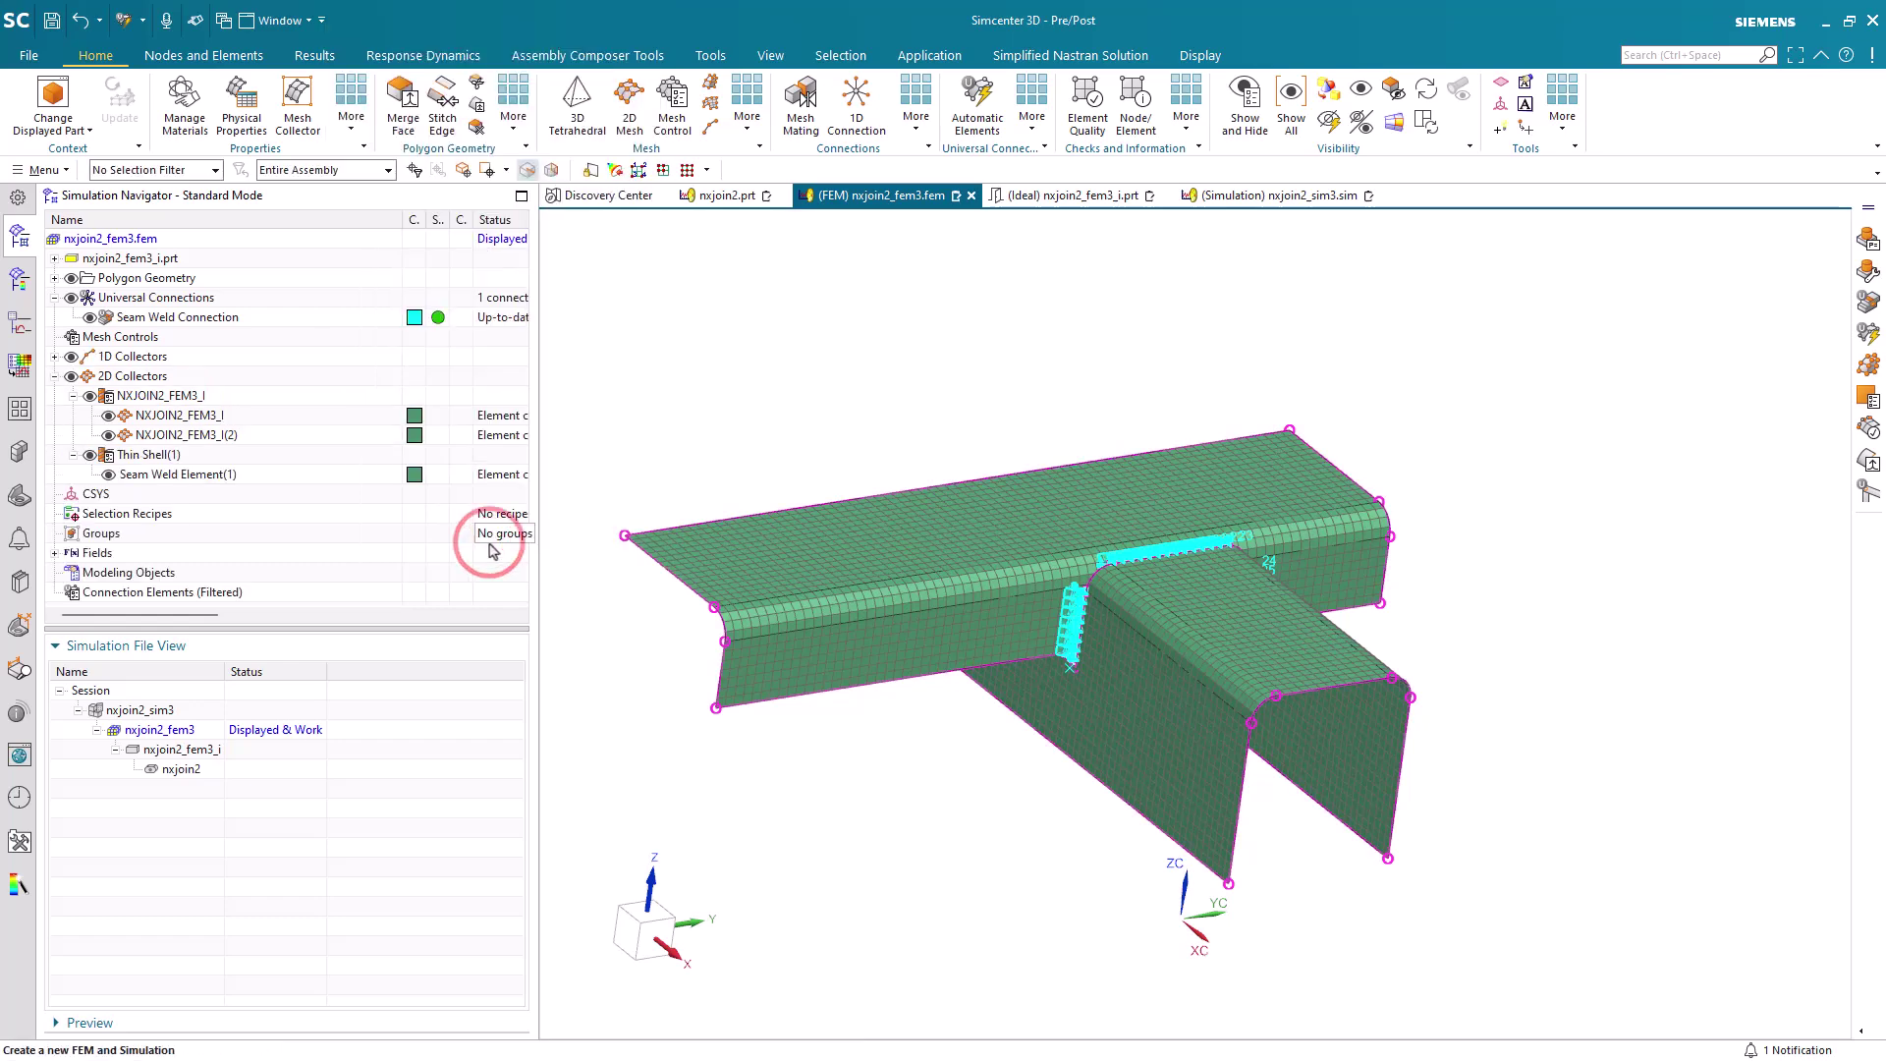
Turn on the 'Compatible Meshing for Universal Seam Weld' early access feature via File > Utilities.
click(39, 170)
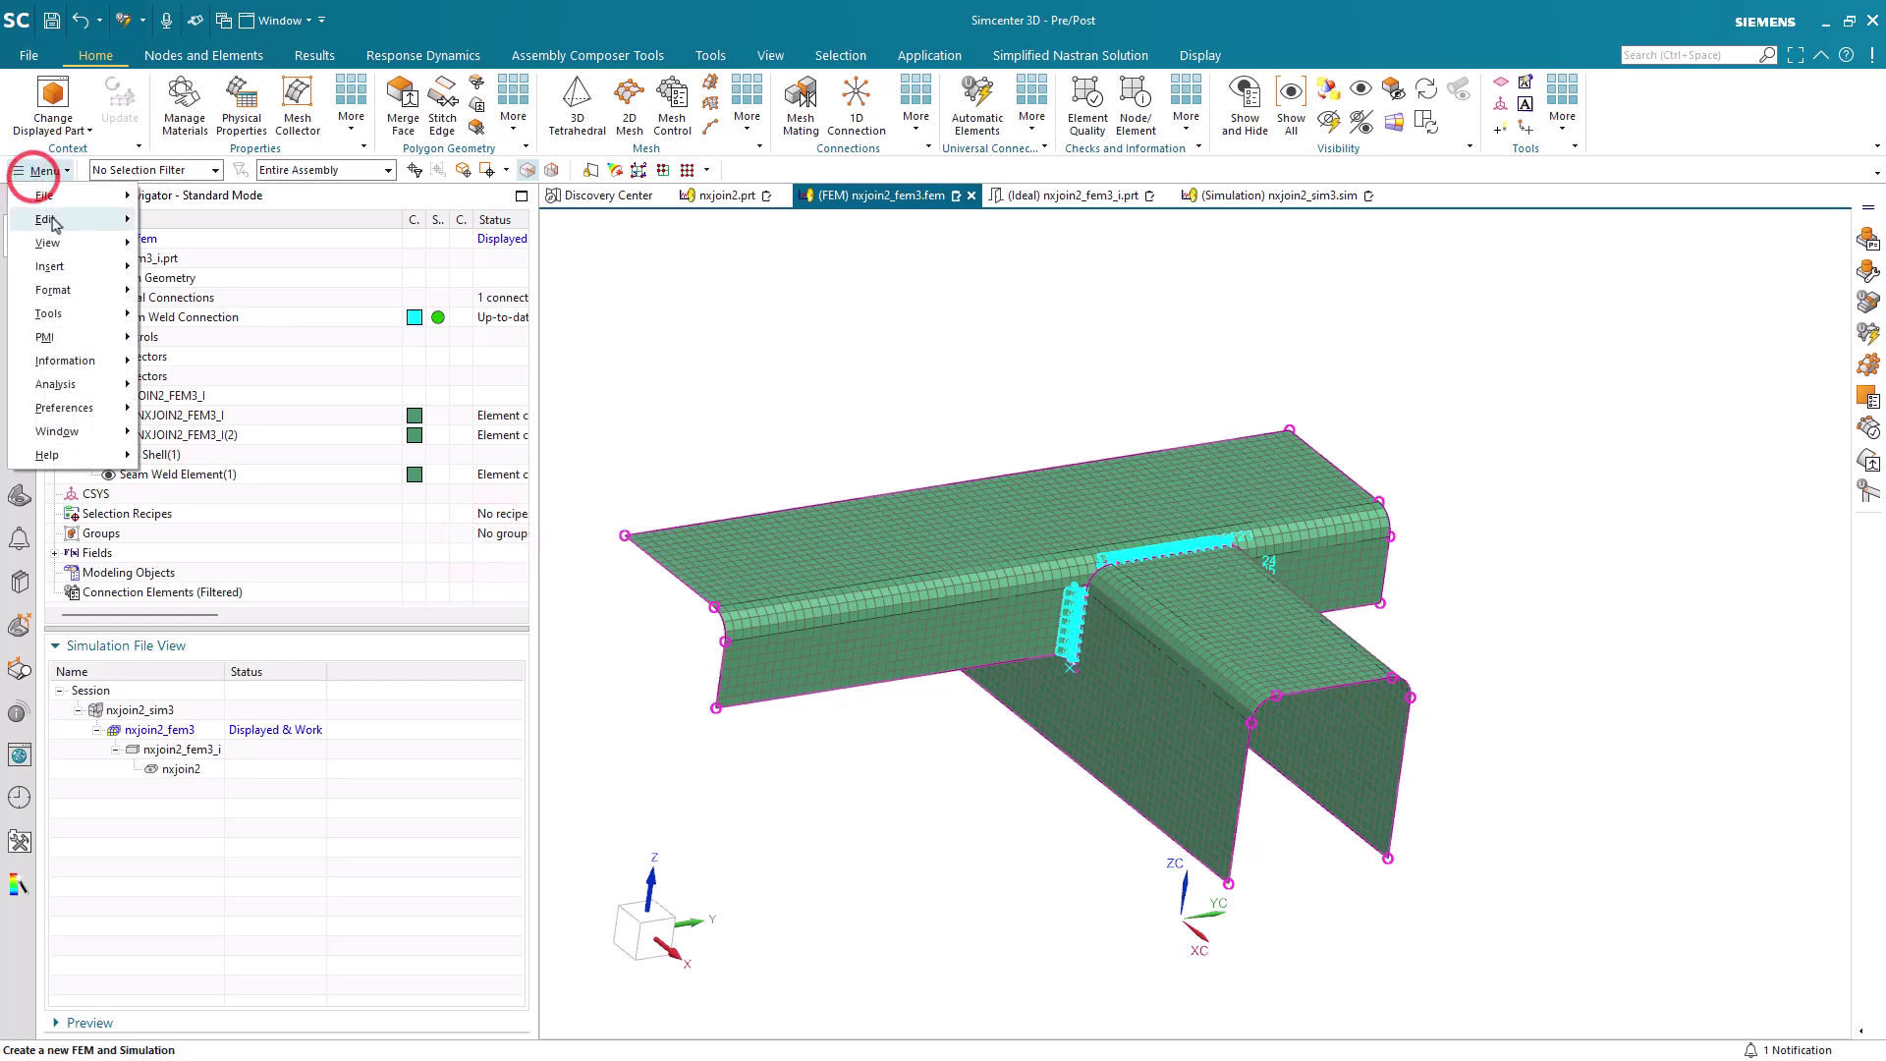
click(64, 202)
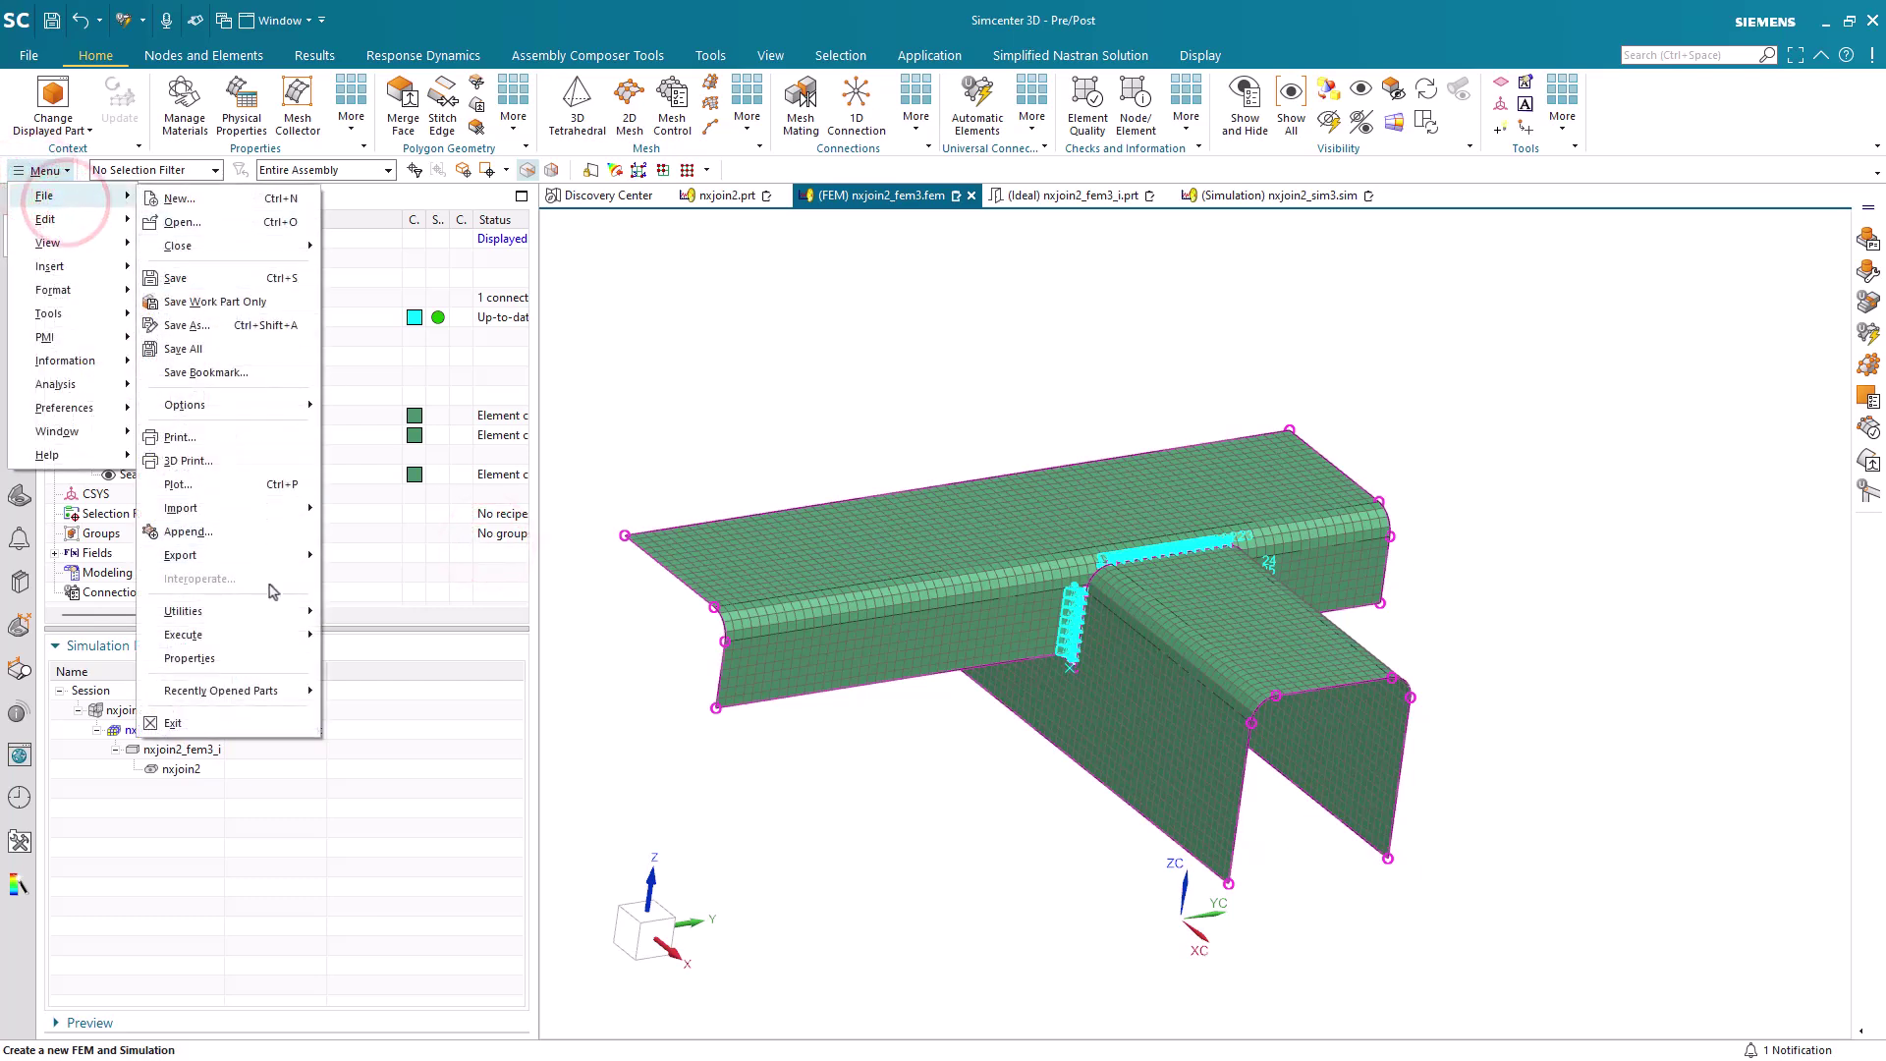
mouse_move(275, 614)
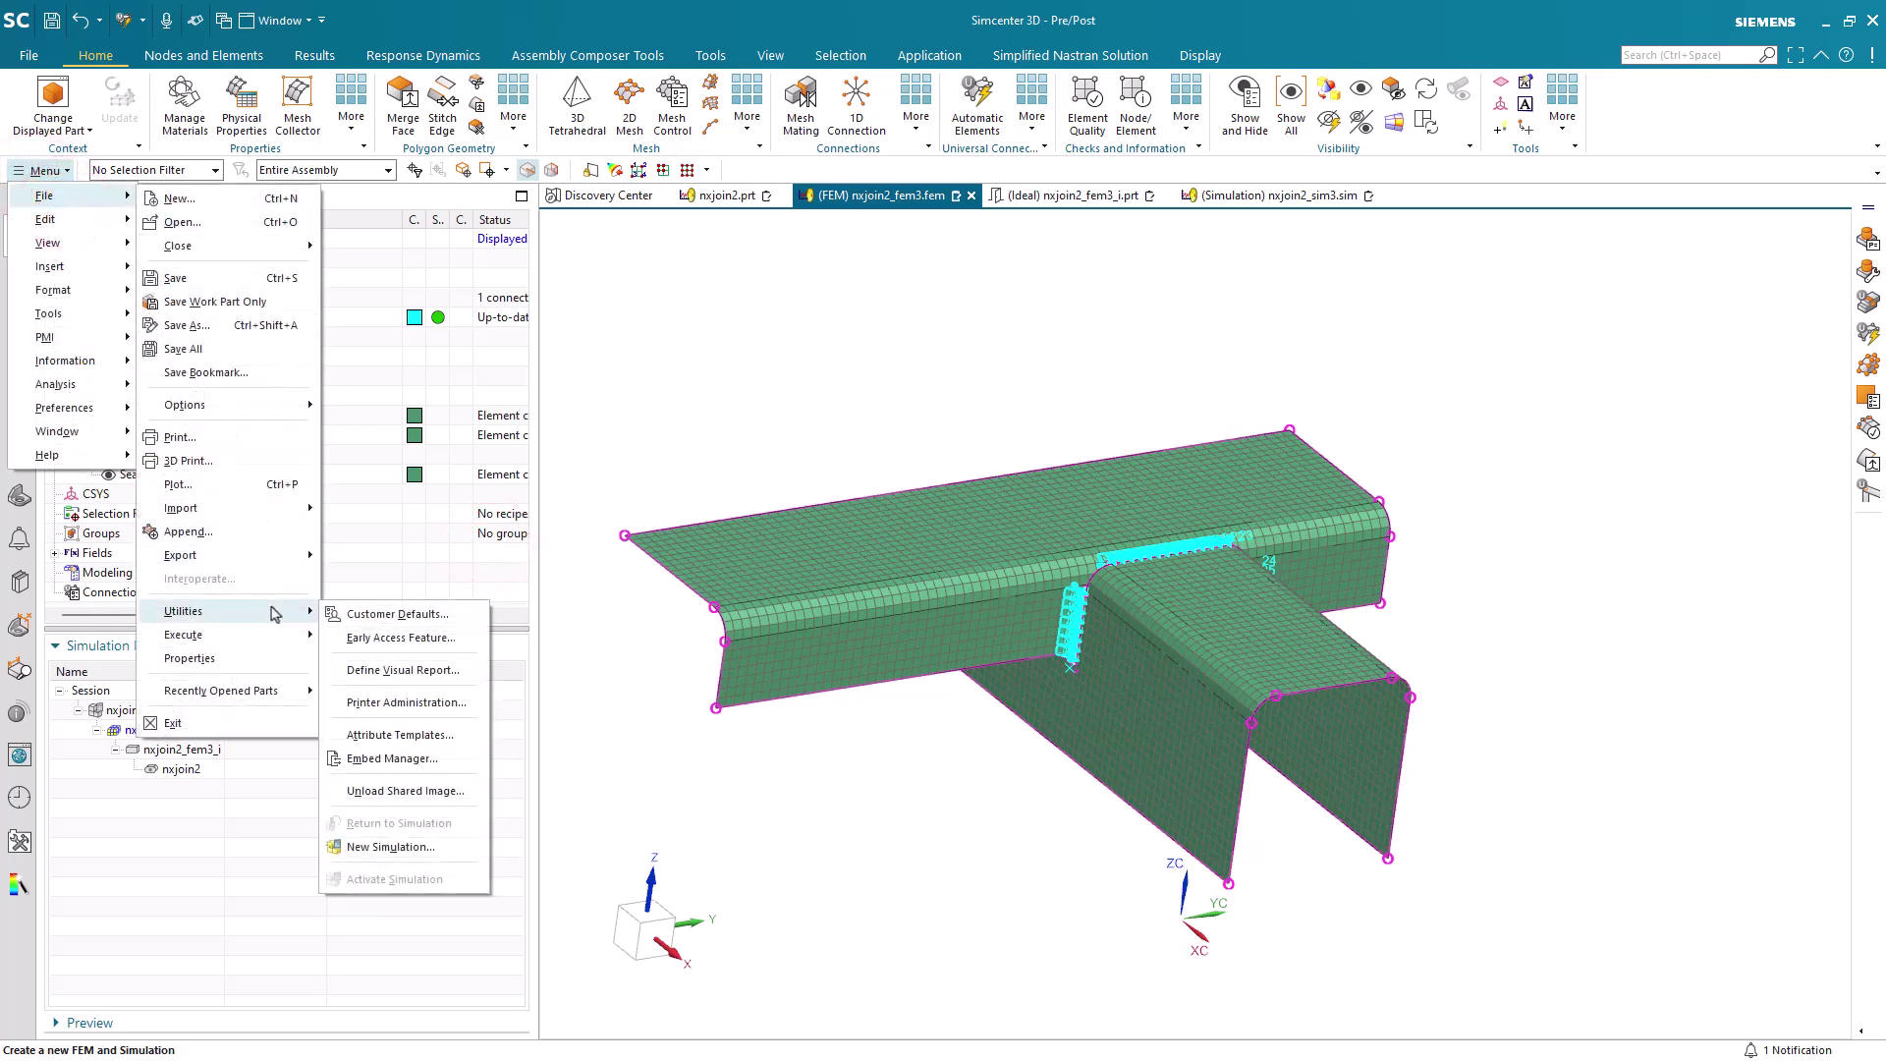
click(372, 636)
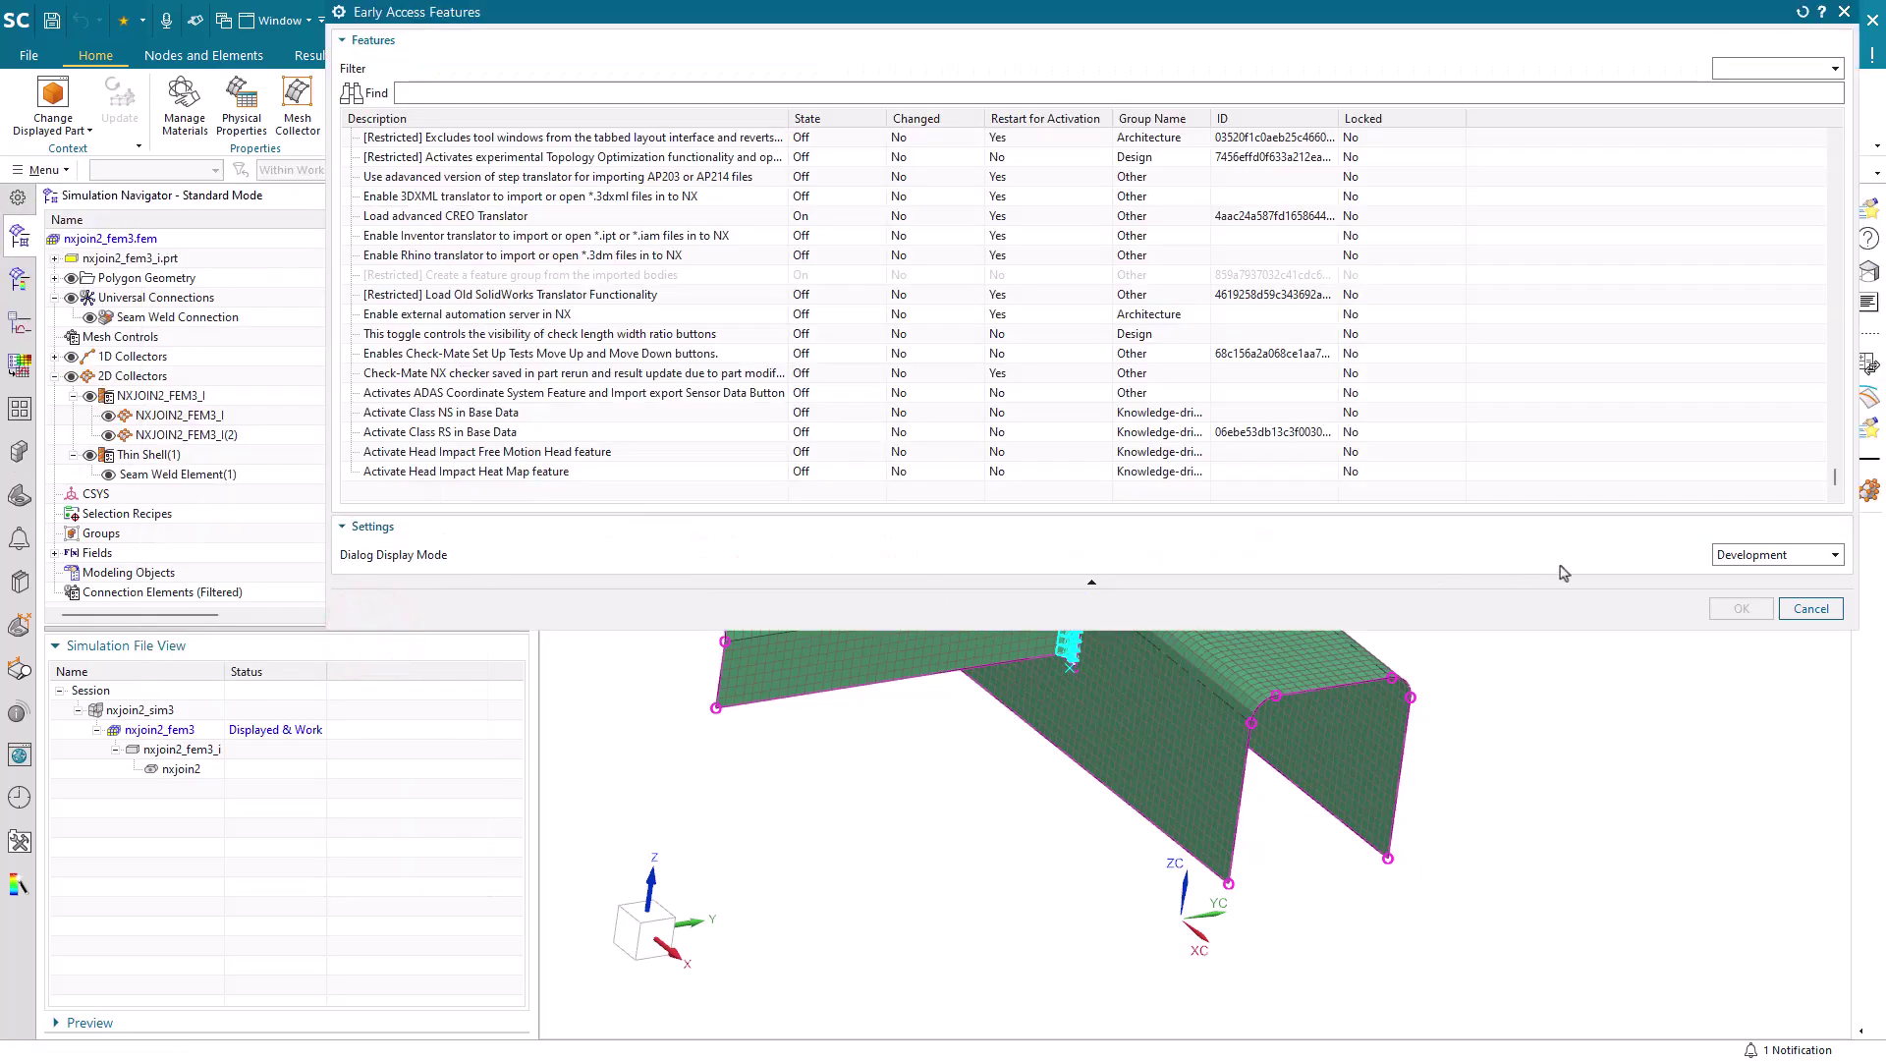
click(1814, 555)
click(1813, 555)
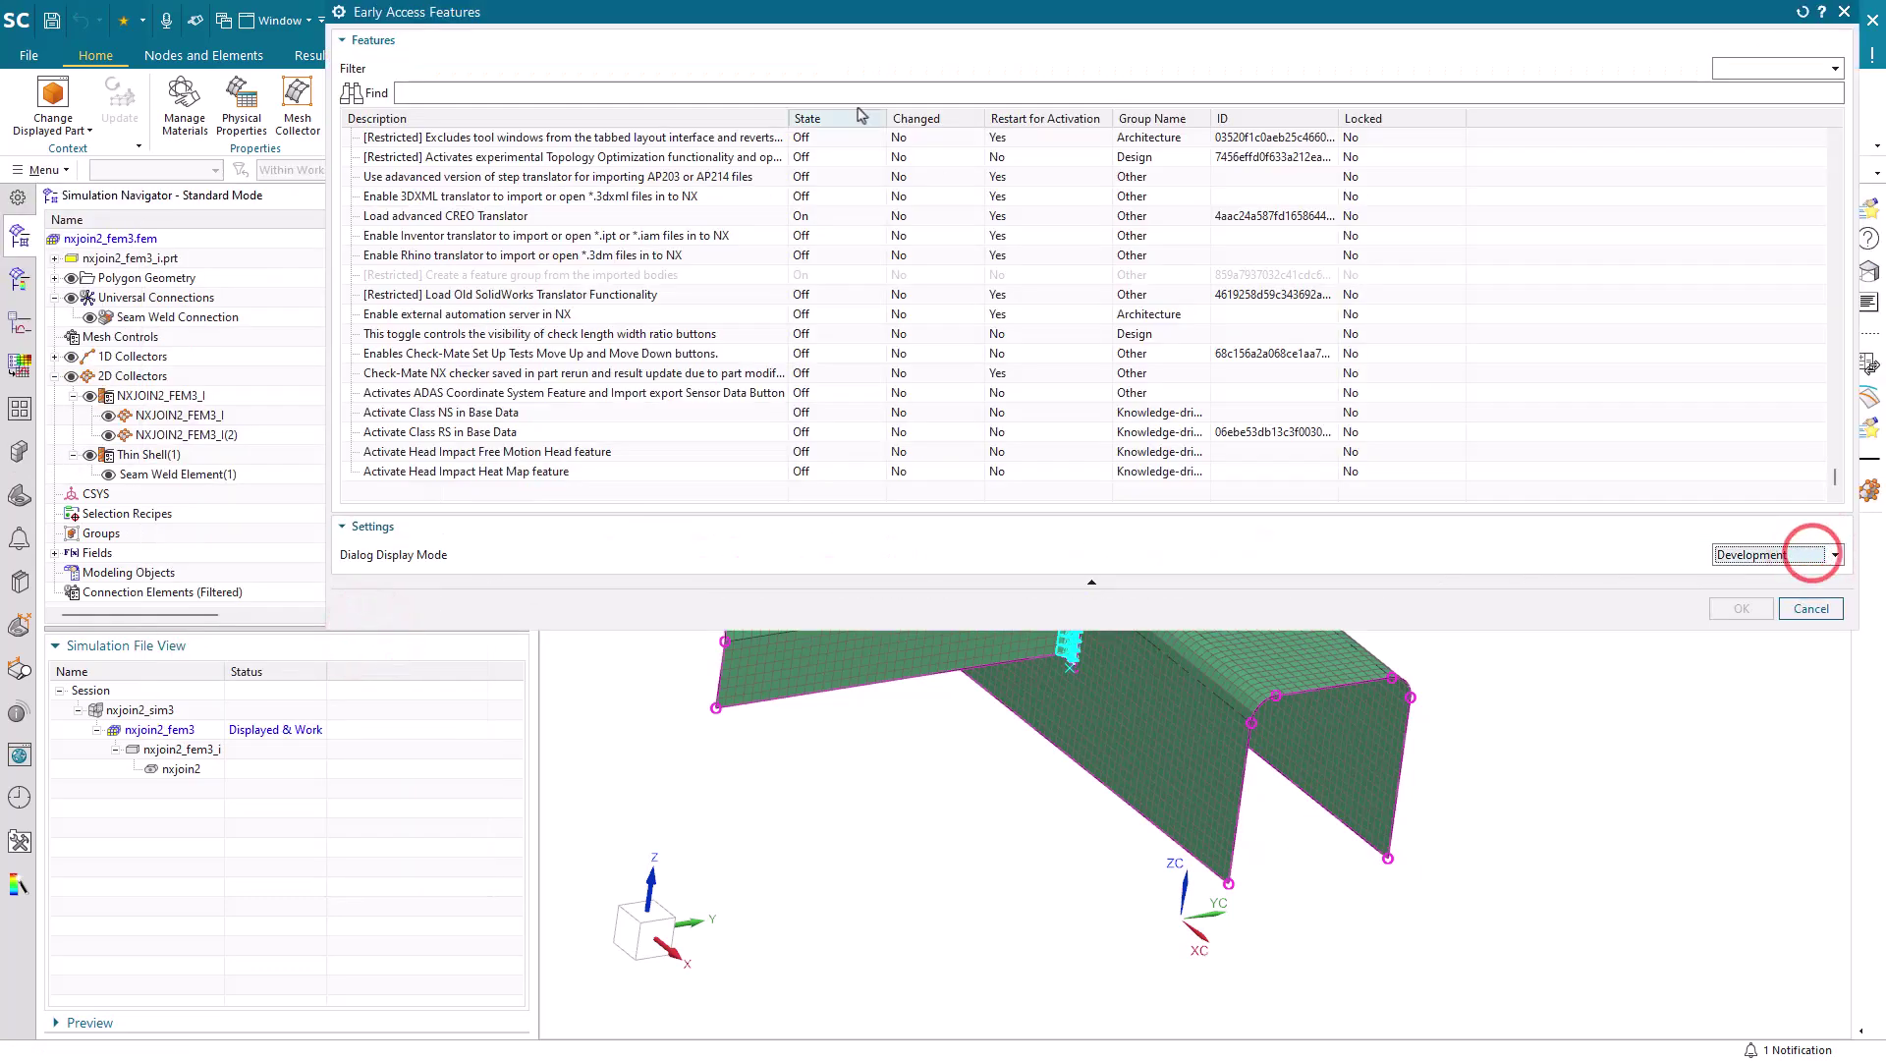
text(seam)
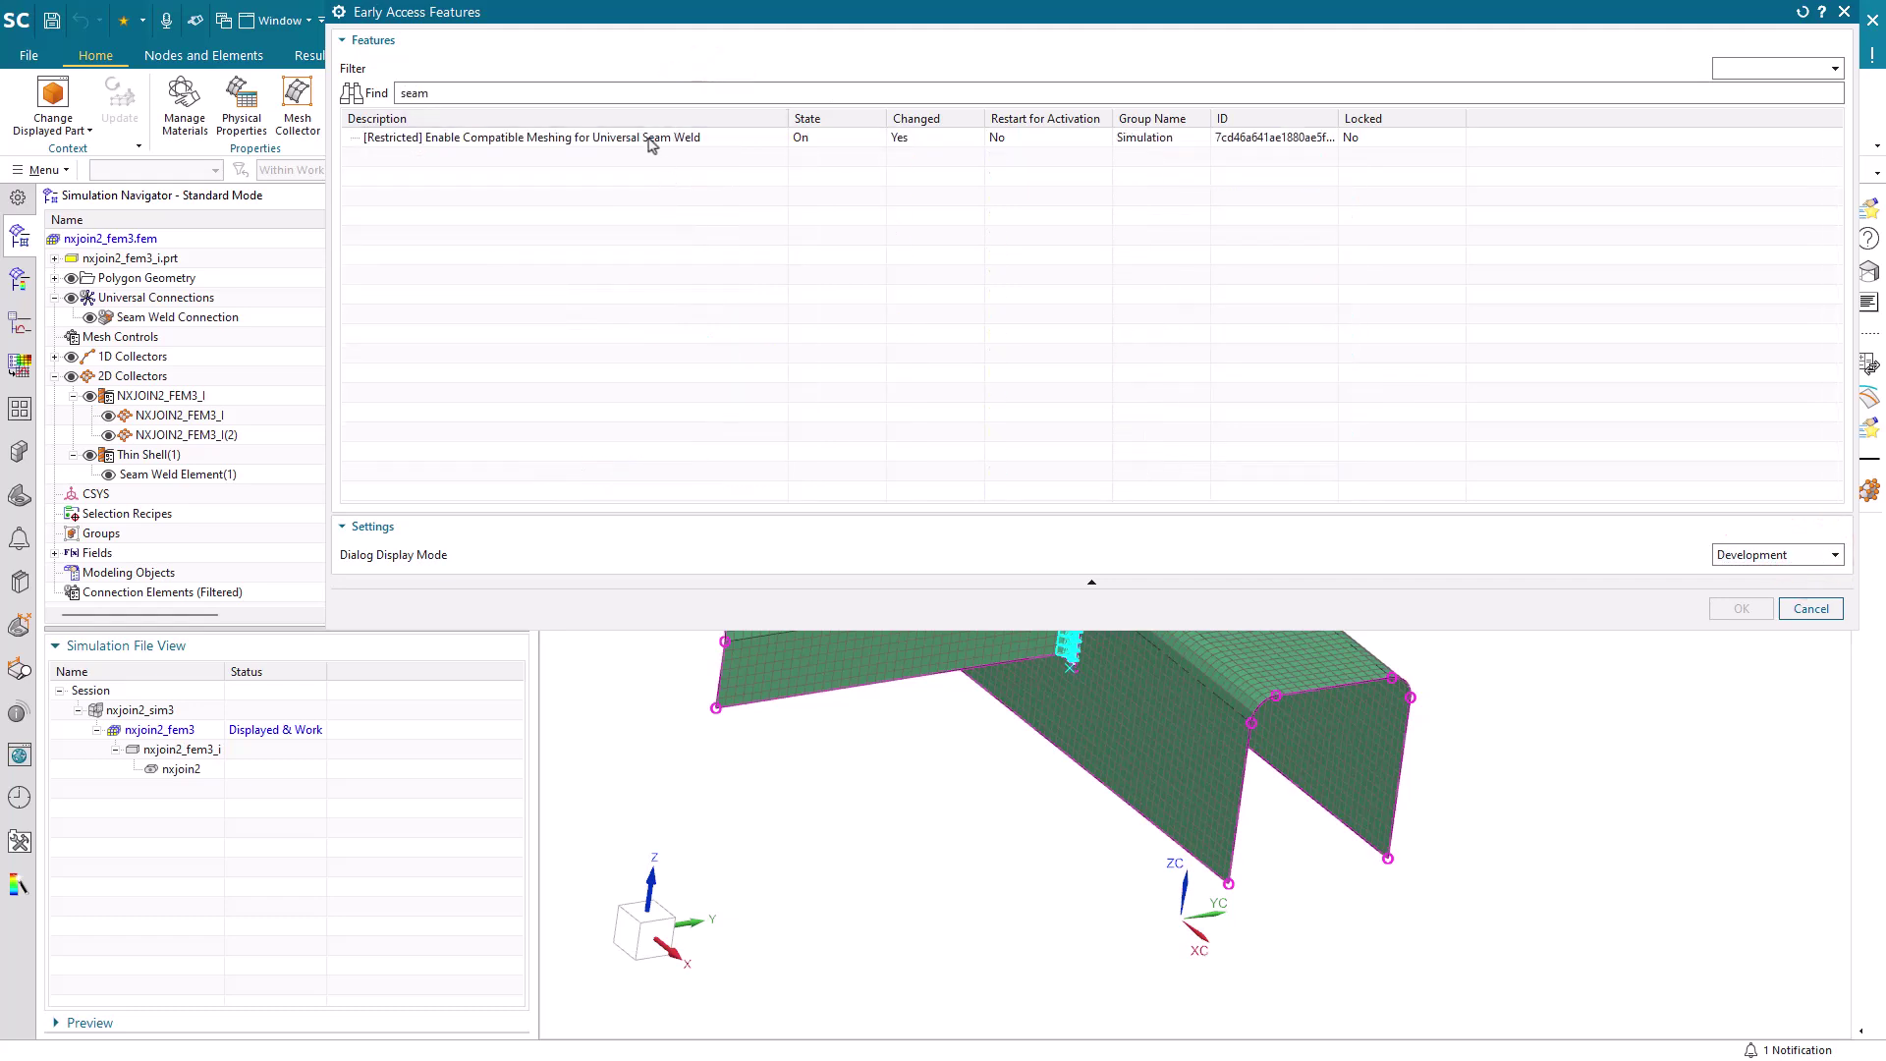
double_click(652, 142)
click(1798, 612)
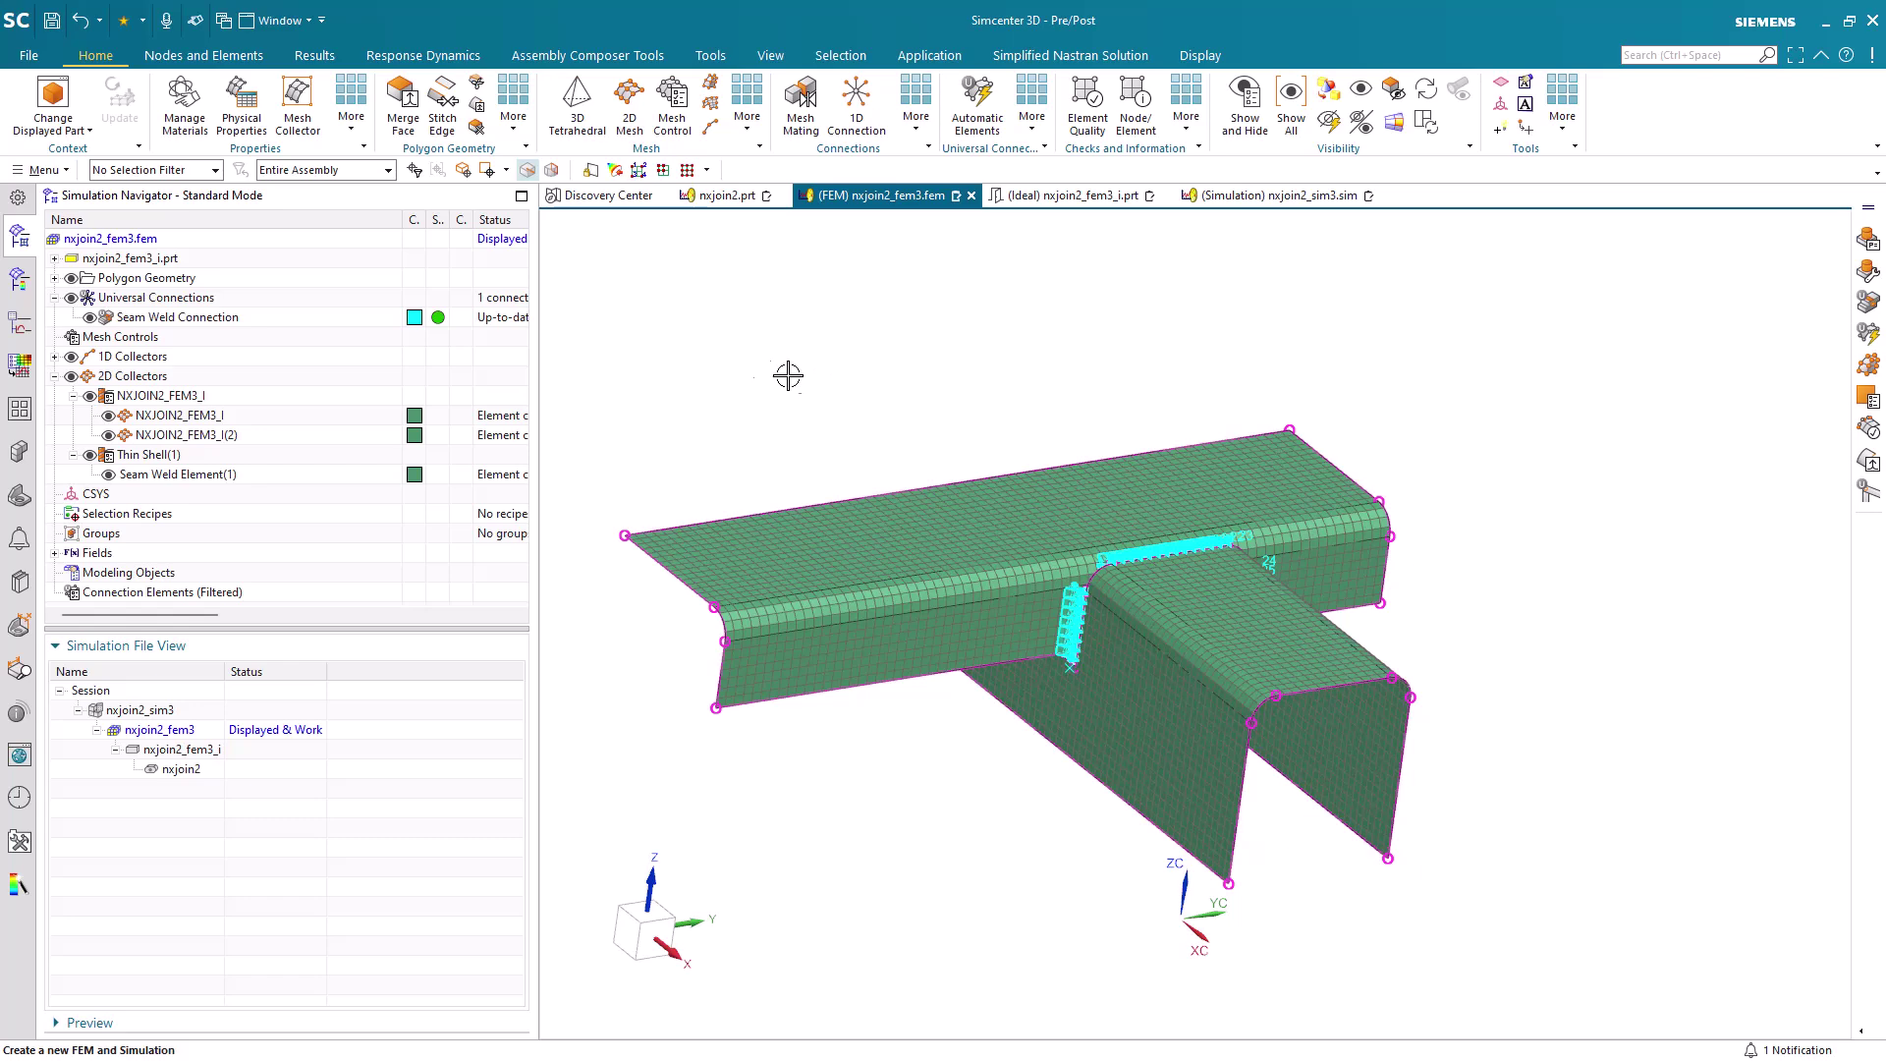
Hide the universal seam weld connection and colour Seam Weld Element(1) shell elements cyan.
click(70, 298)
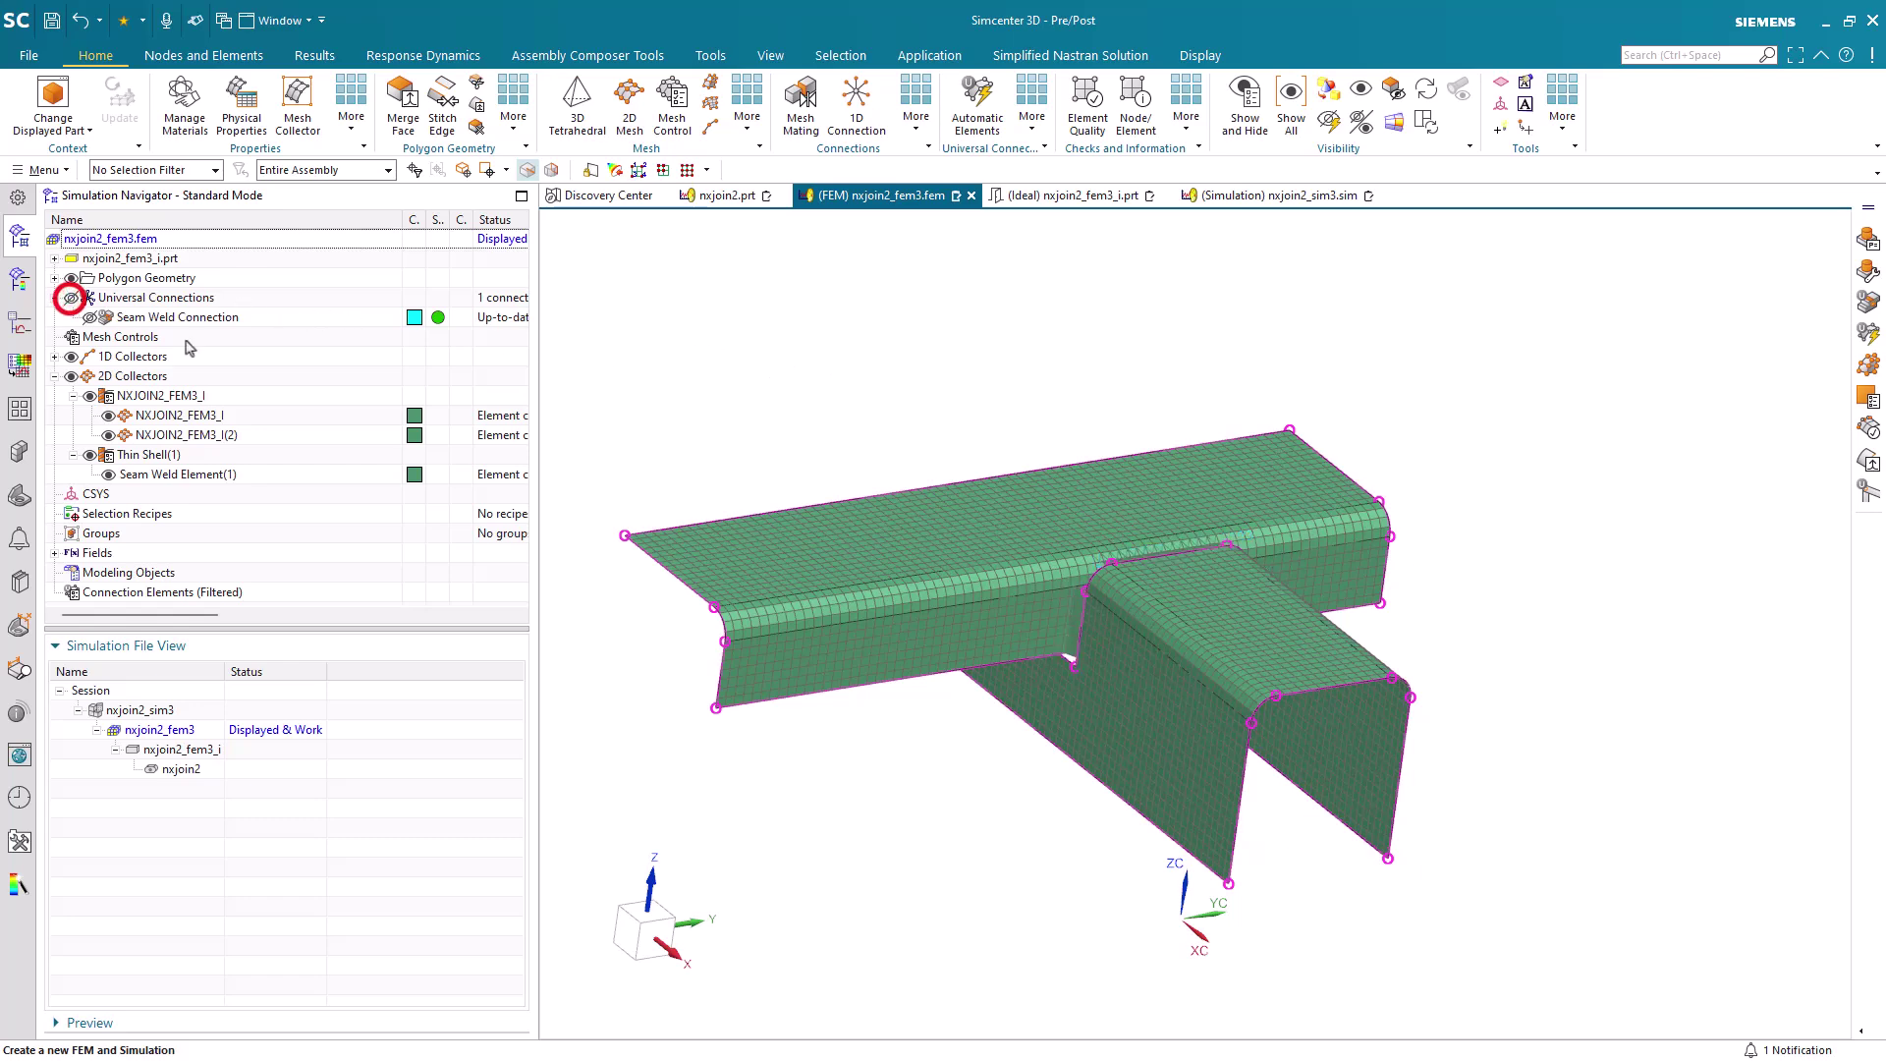
scroll(1118, 543, up, 5)
middle_drag(1040, 657, 1020, 611)
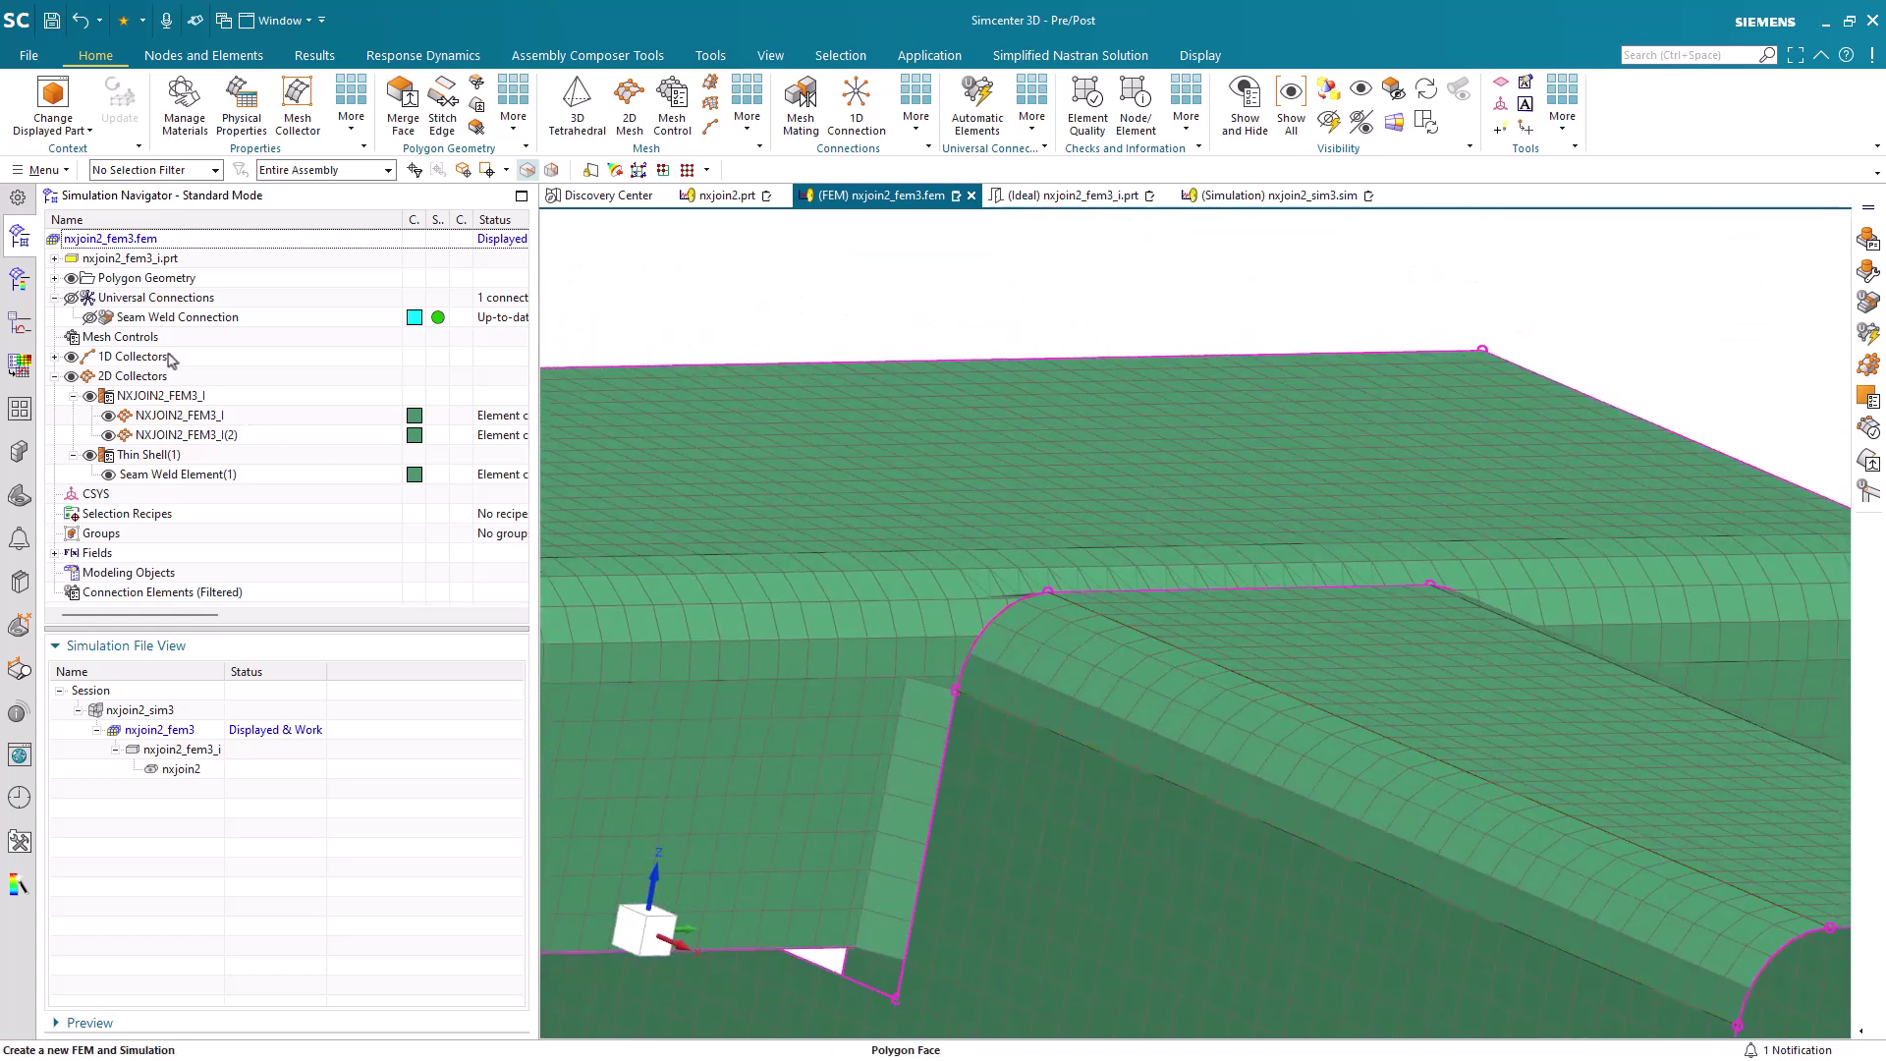
click(415, 476)
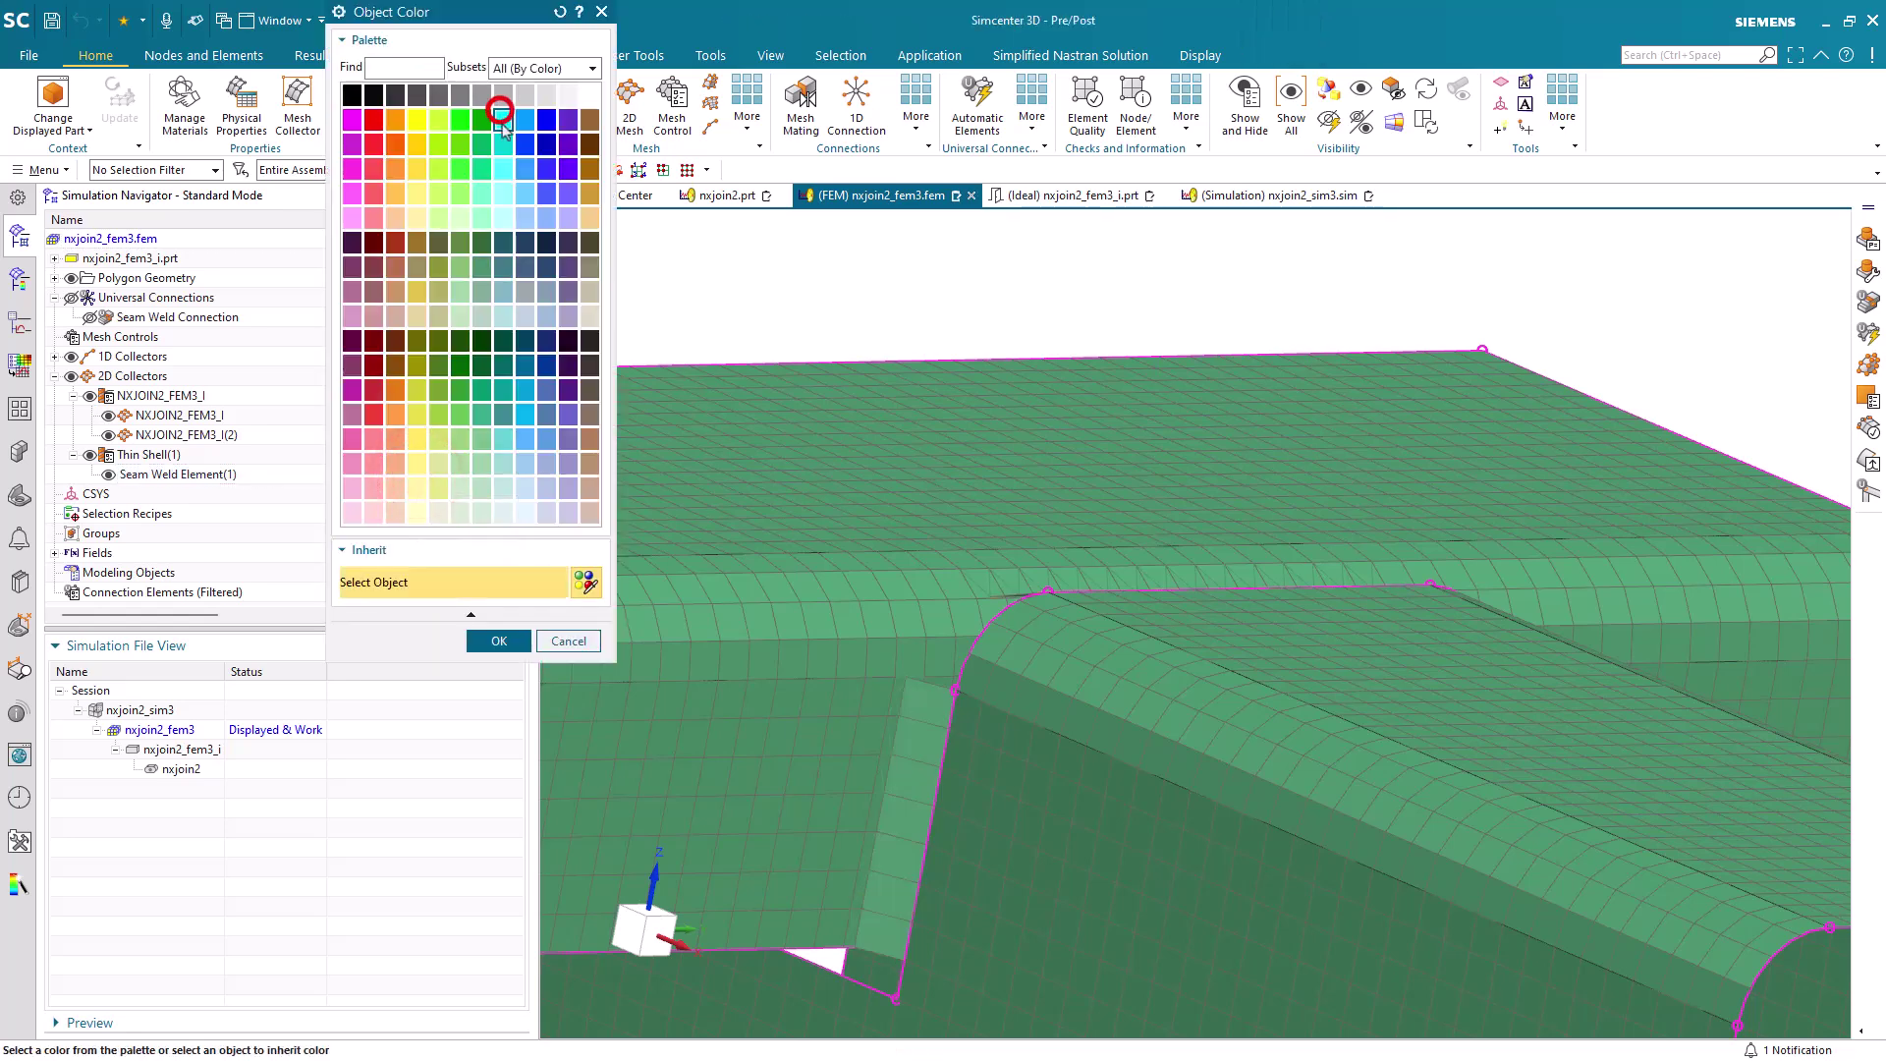
click(519, 637)
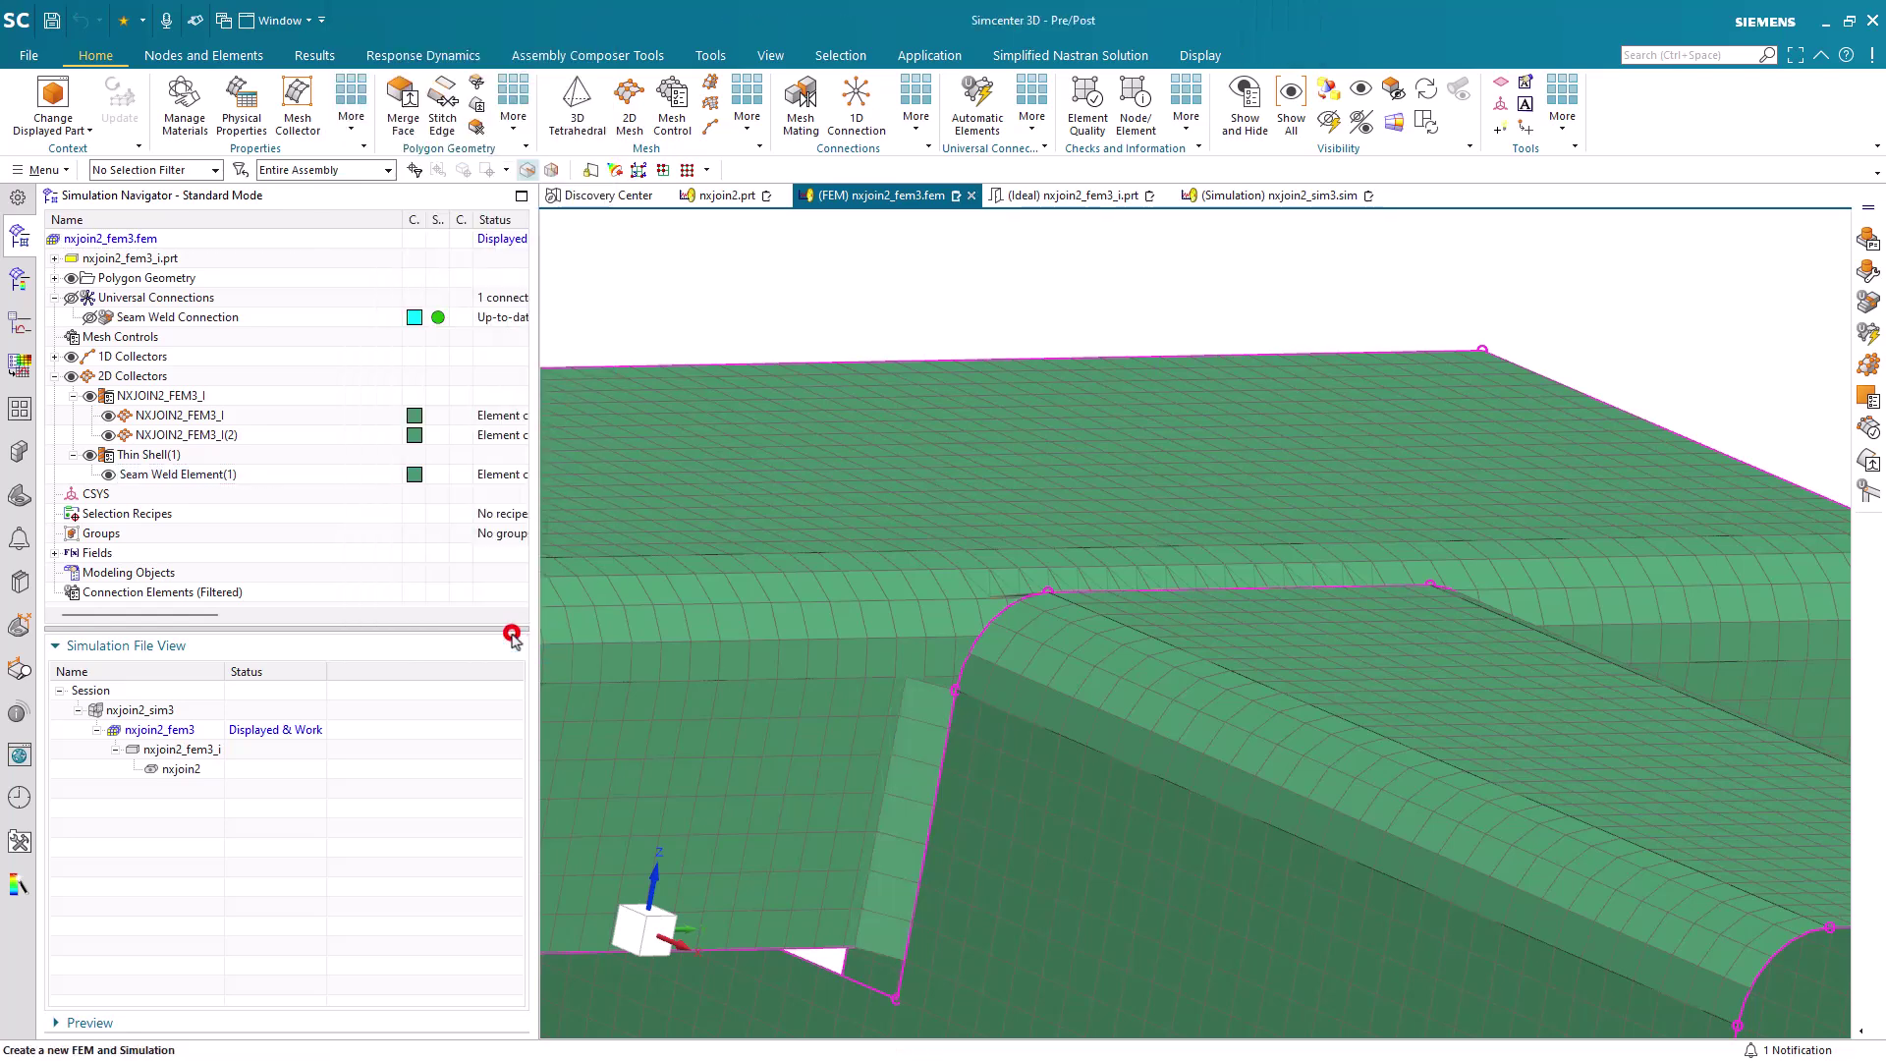
Colour the RBE3 Seam Weld Element(2) elements magenta.
click(54, 356)
click(73, 376)
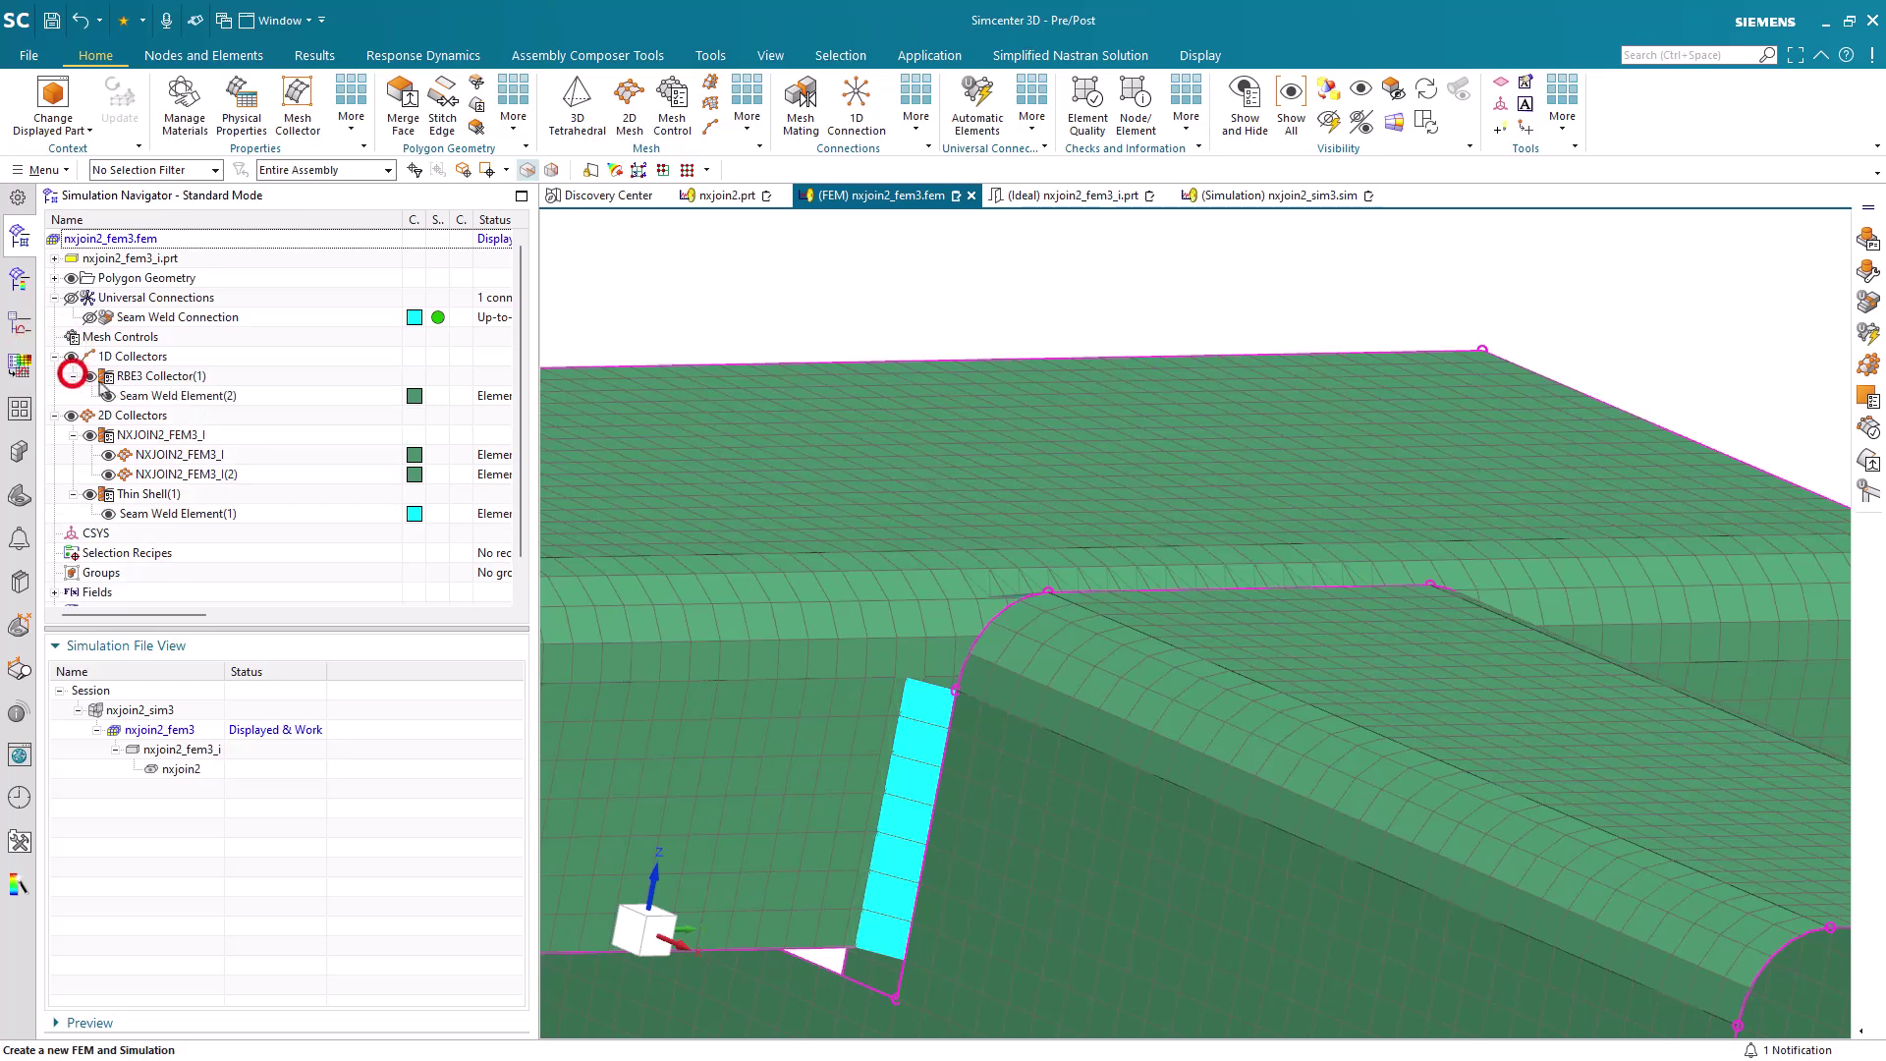
click(414, 396)
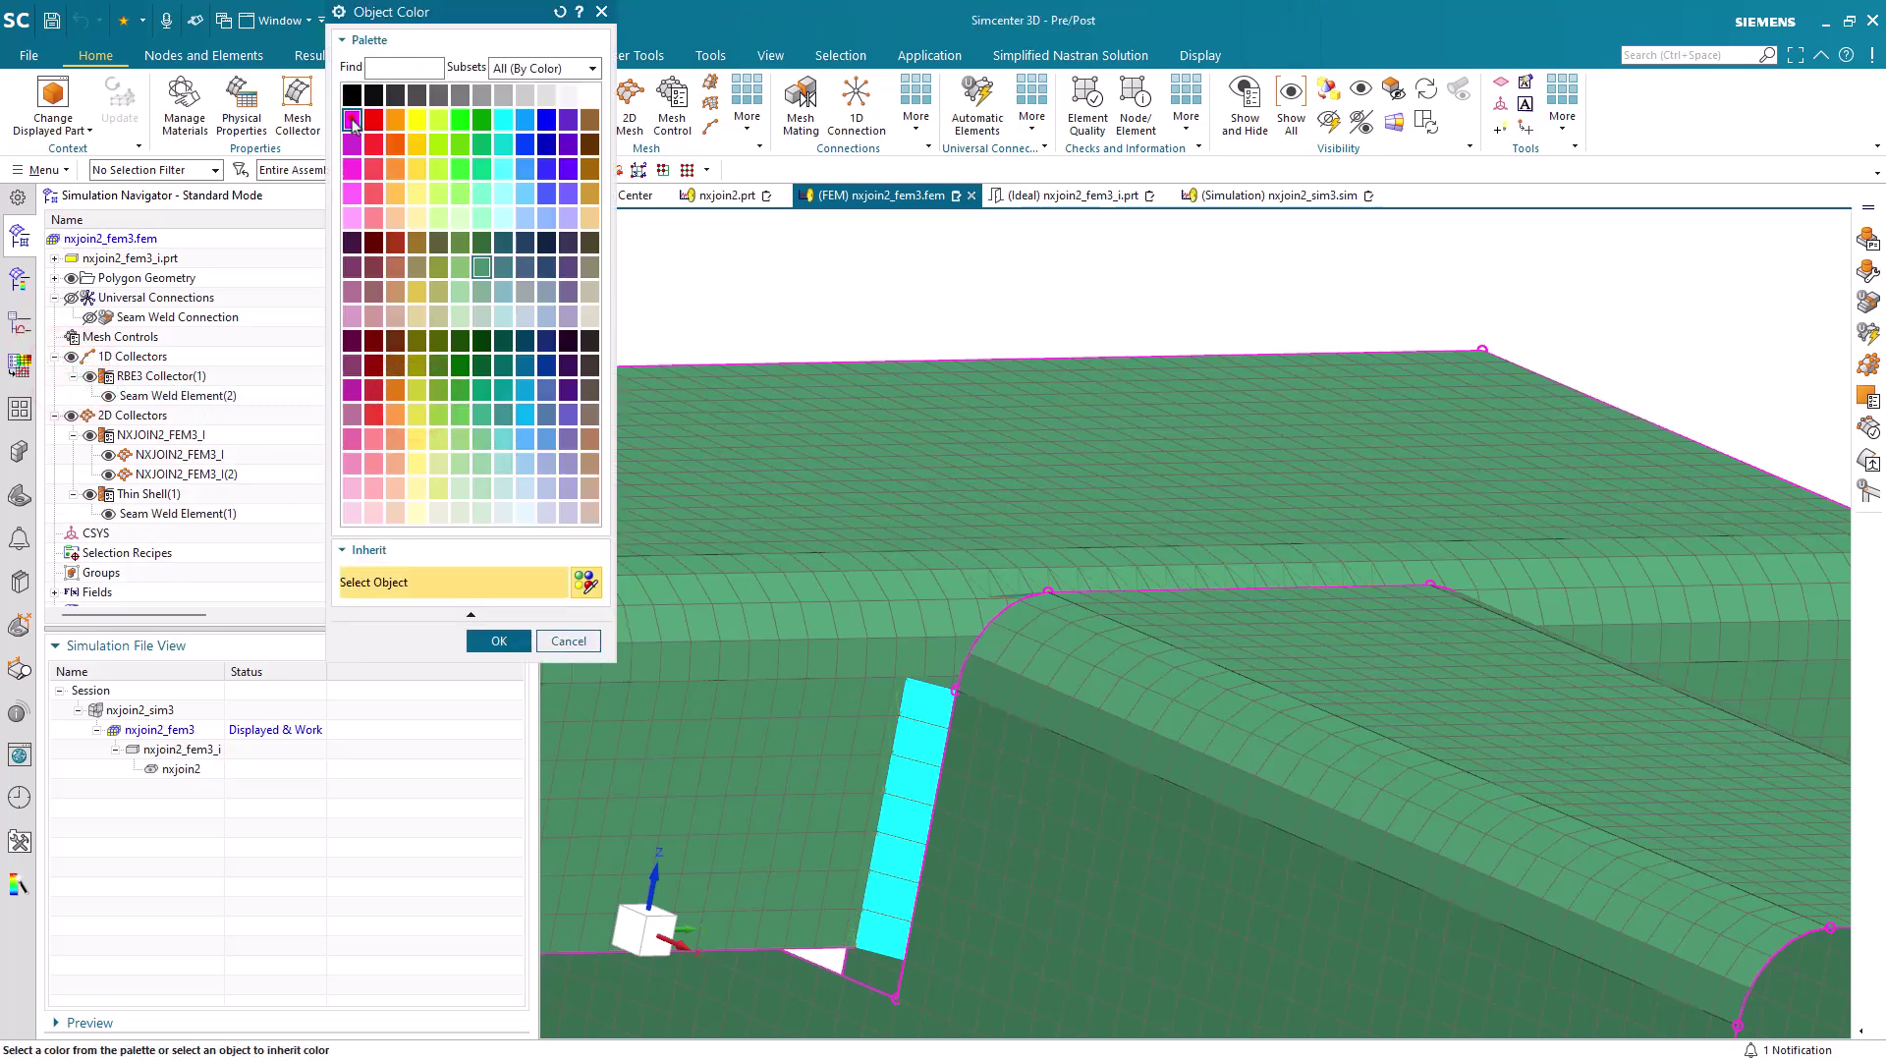
click(499, 641)
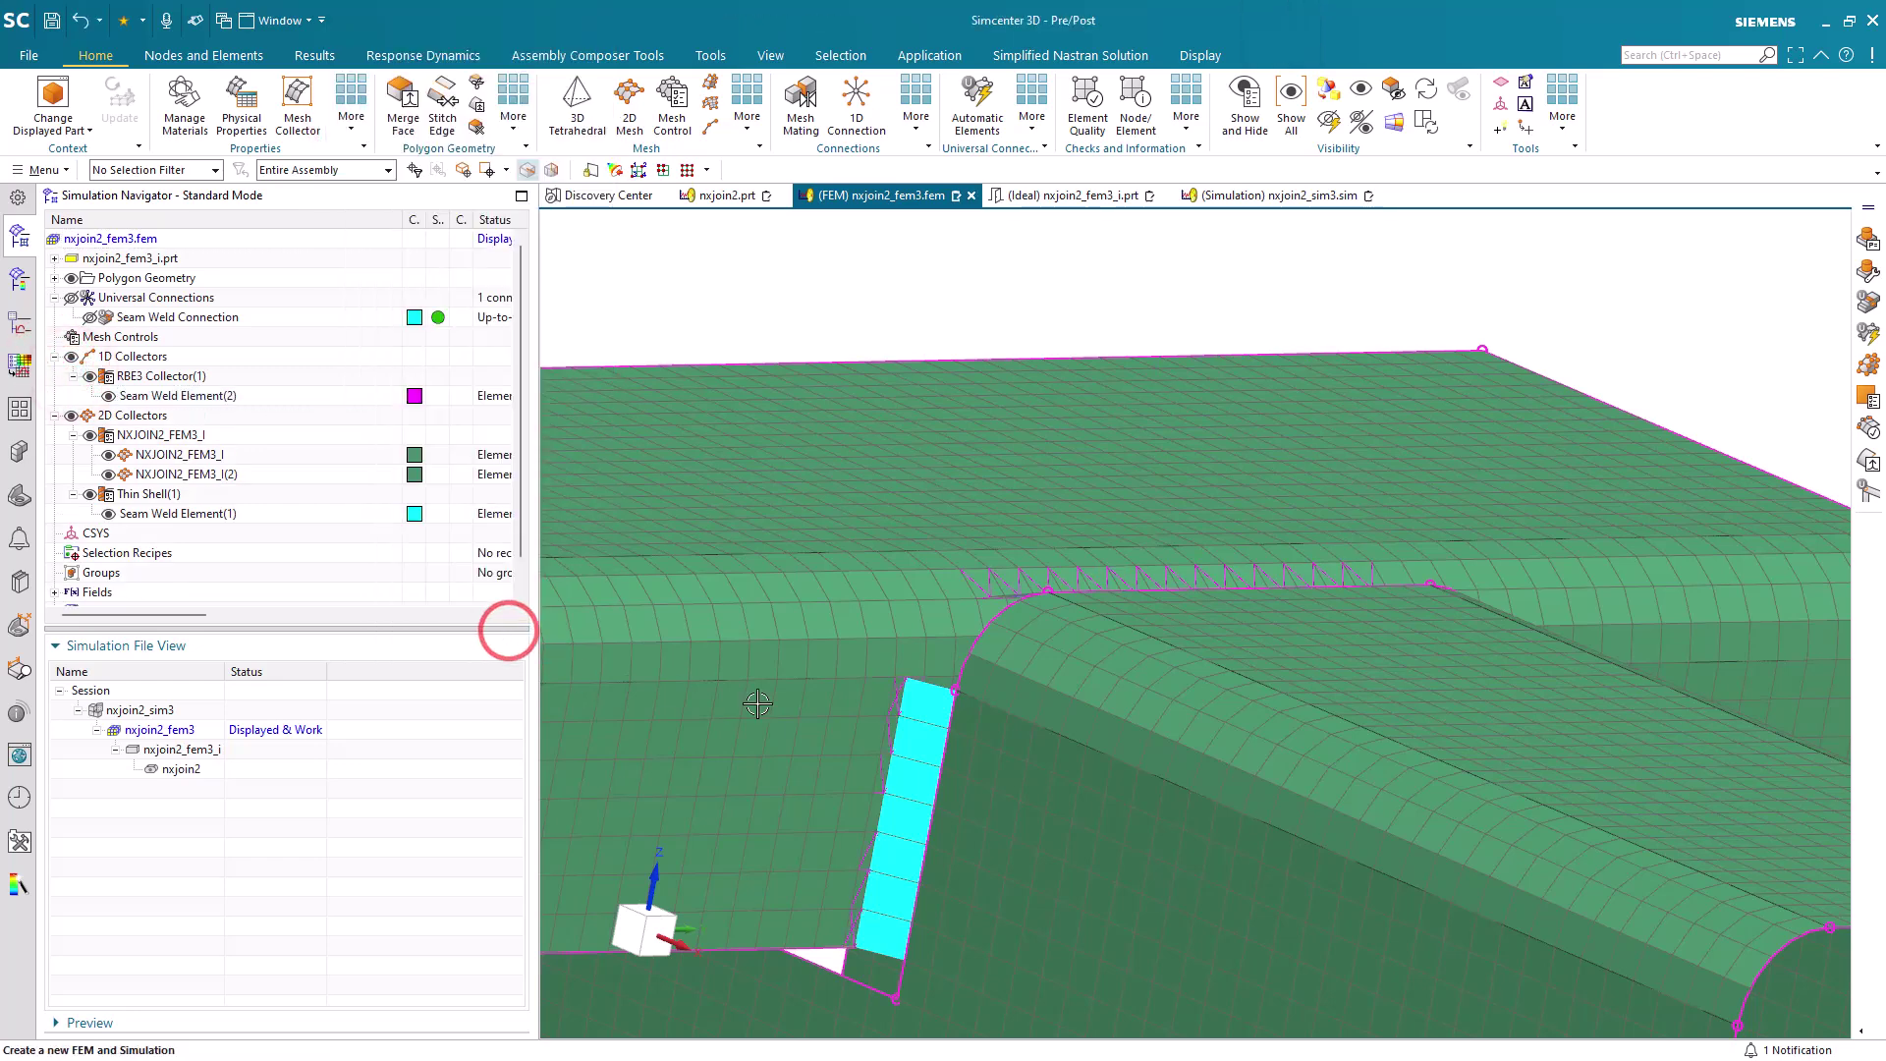
scroll(912, 718, up, 2)
scroll(912, 718, up, 2)
middle_drag(825, 663, 801, 645)
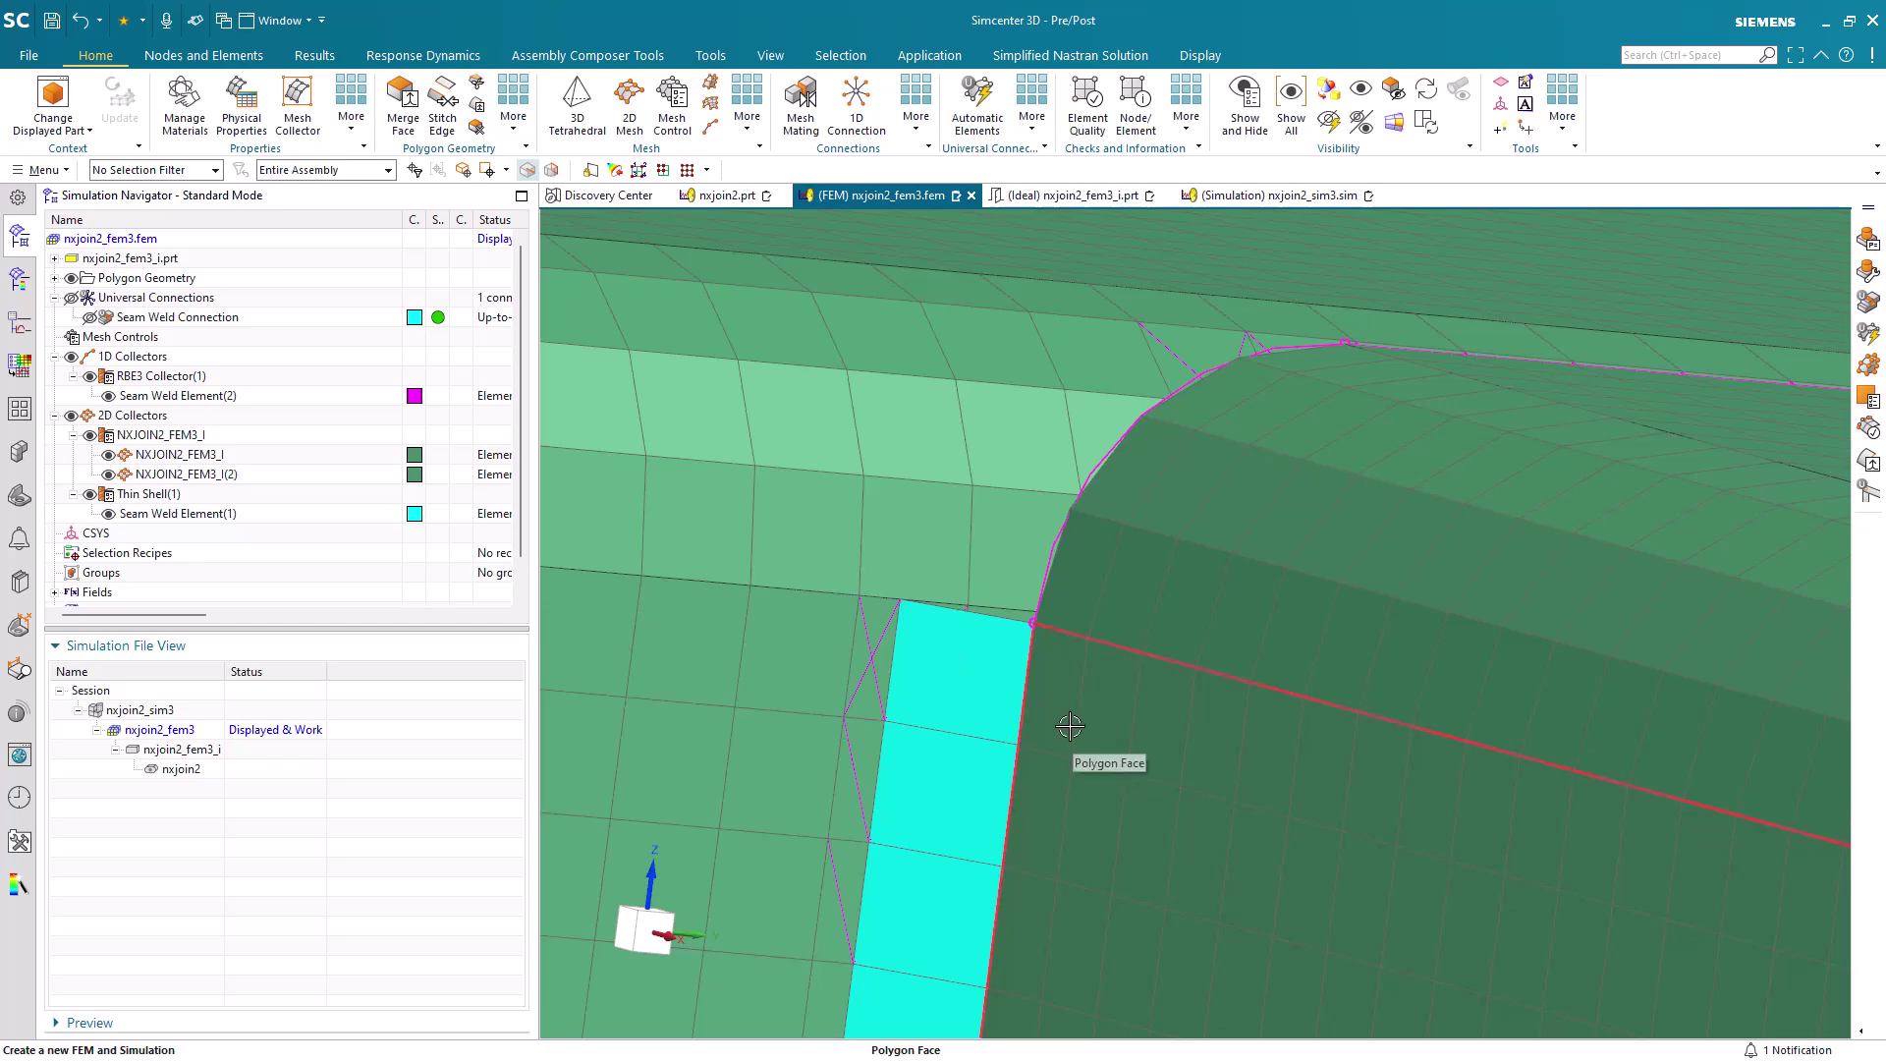
Inspect the T-joint's weld mesh from several angles, then make nxjoin2_sim3.sim the work part.
scroll(848, 663, down, 4)
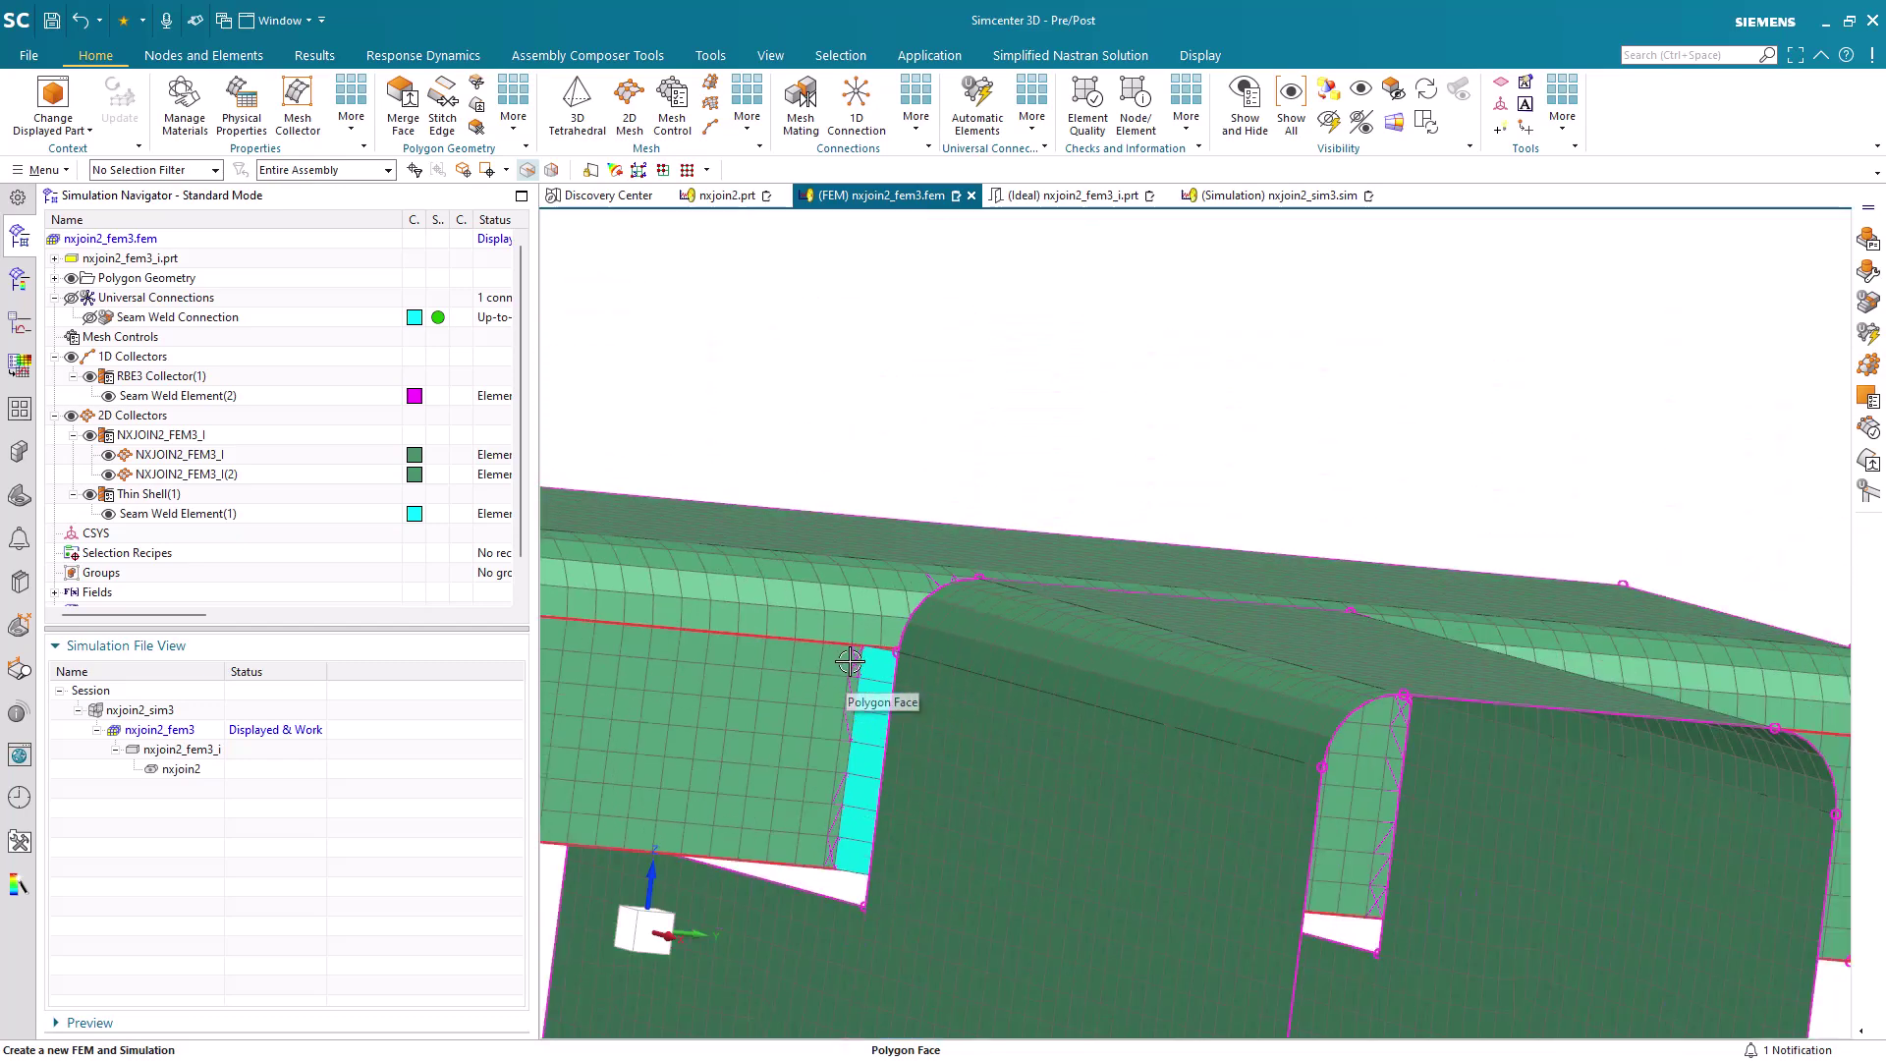
middle_drag(851, 659, 958, 658)
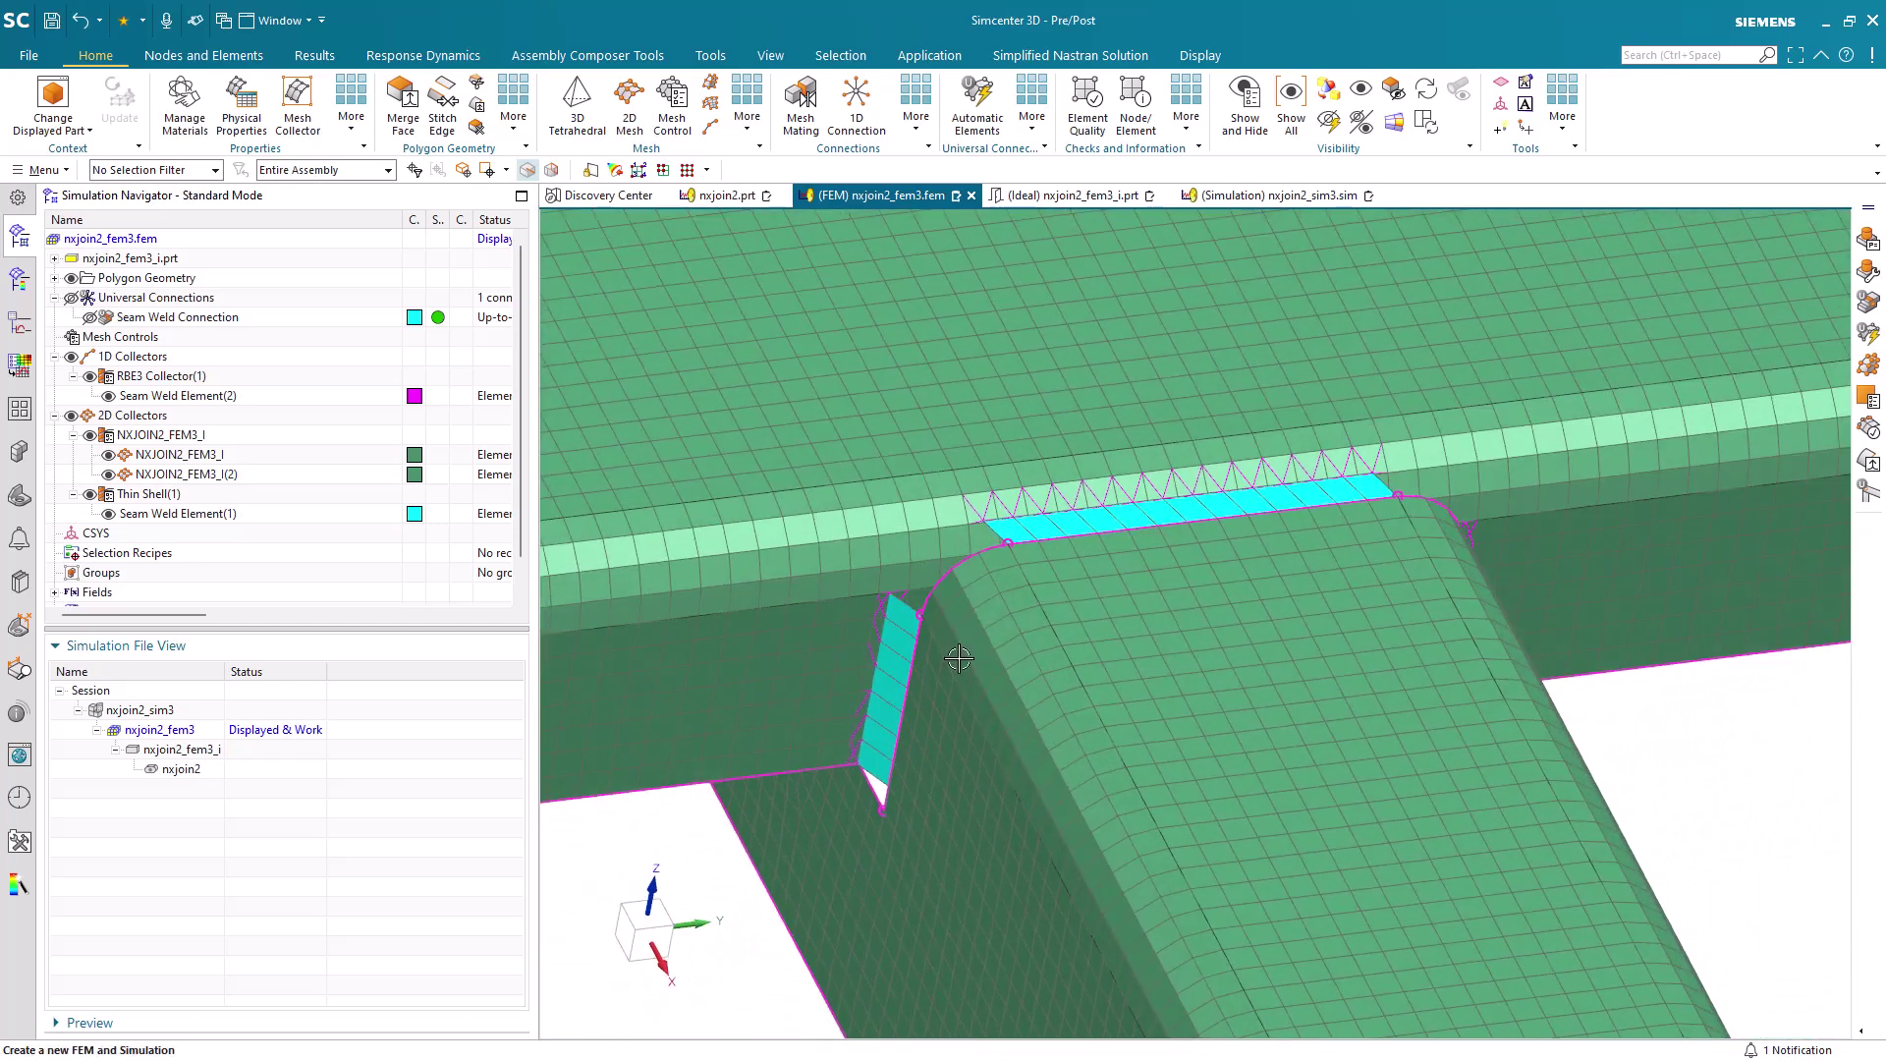
middle_drag(1375, 528, 1306, 503)
scroll(1528, 623, up, 3)
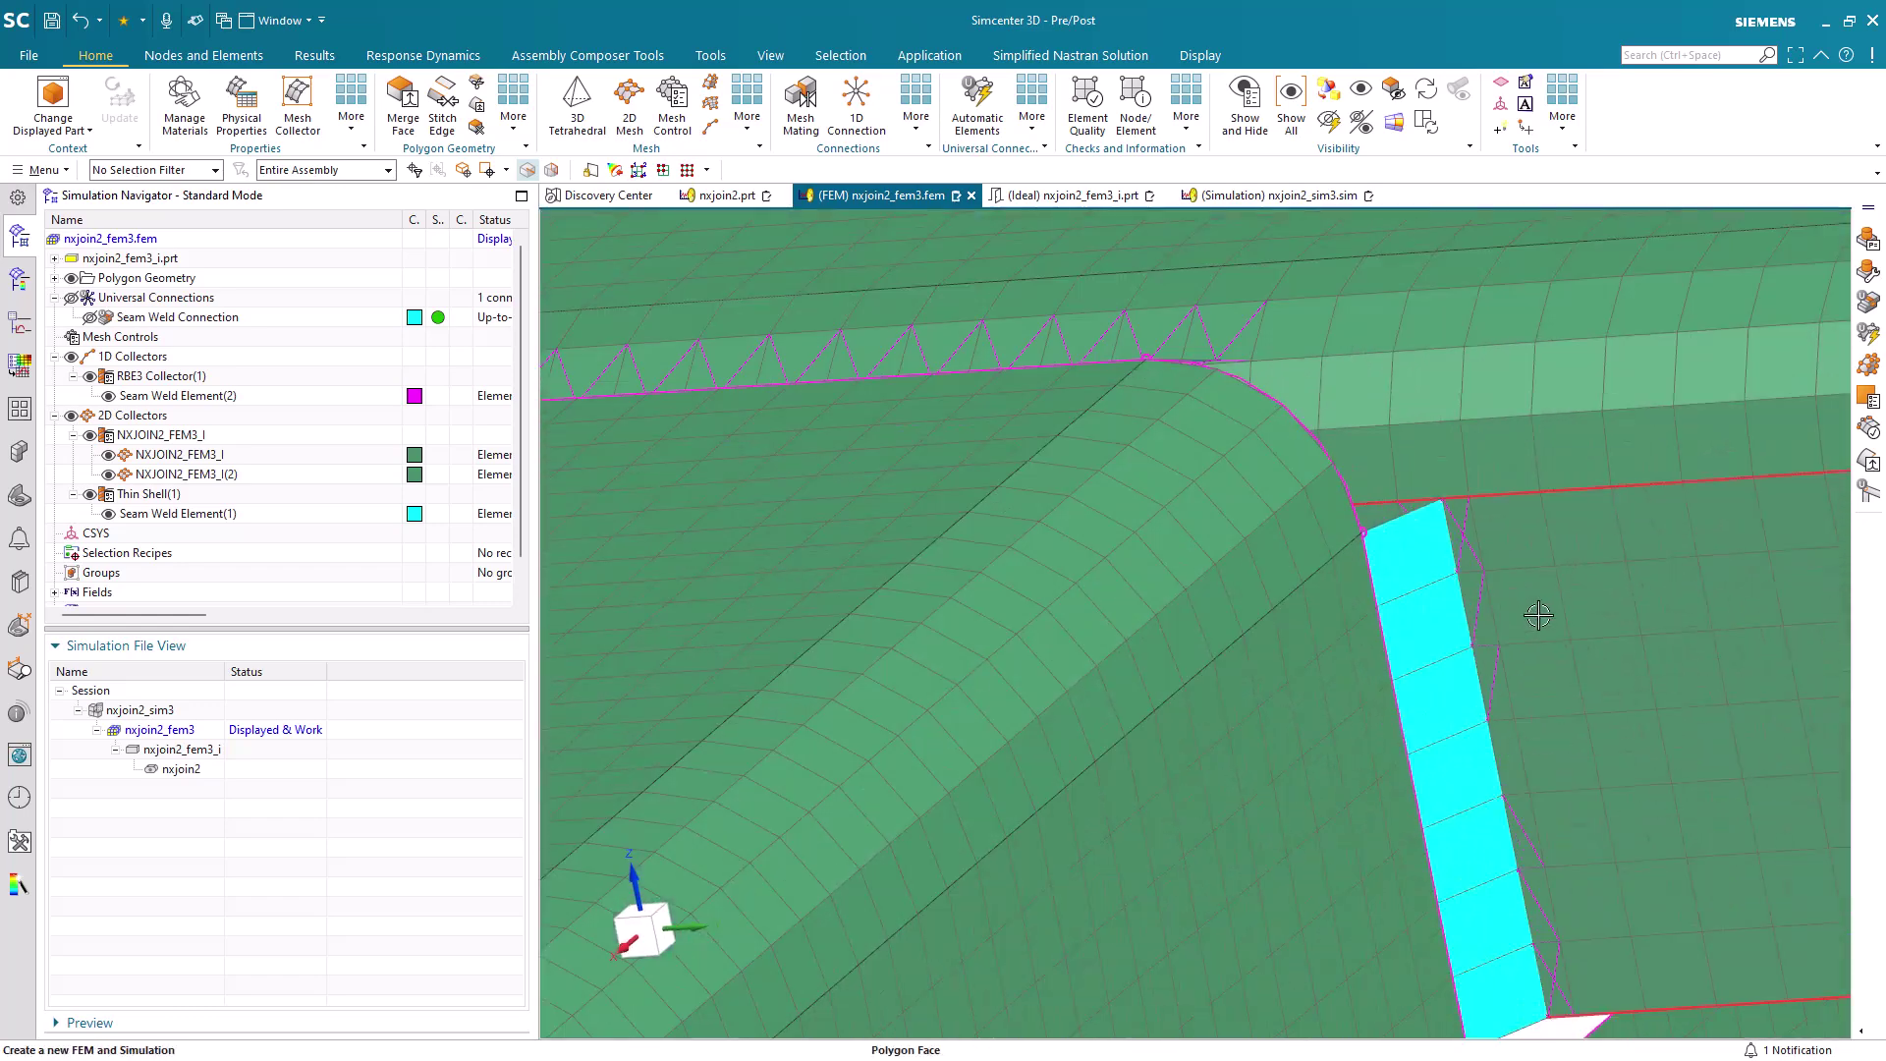
scroll(1428, 579, down, 5)
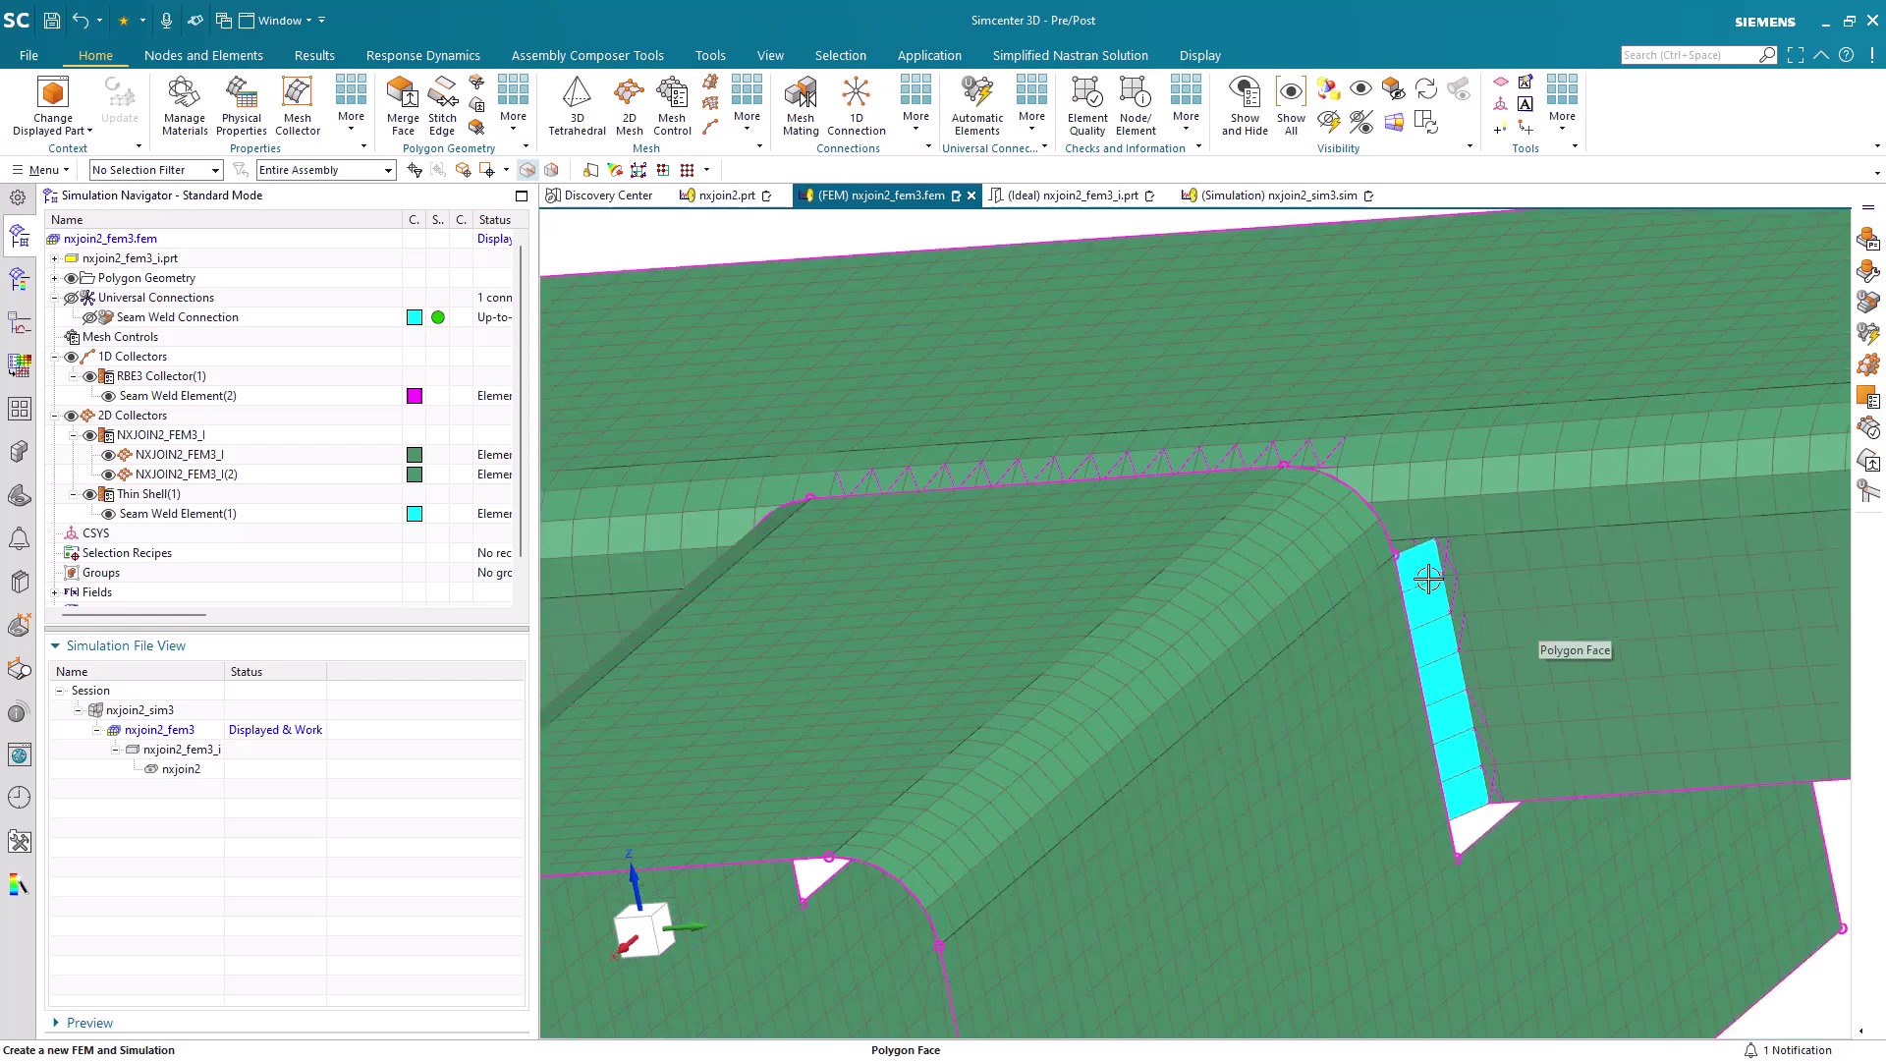
middle_drag(1283, 593, 1363, 595)
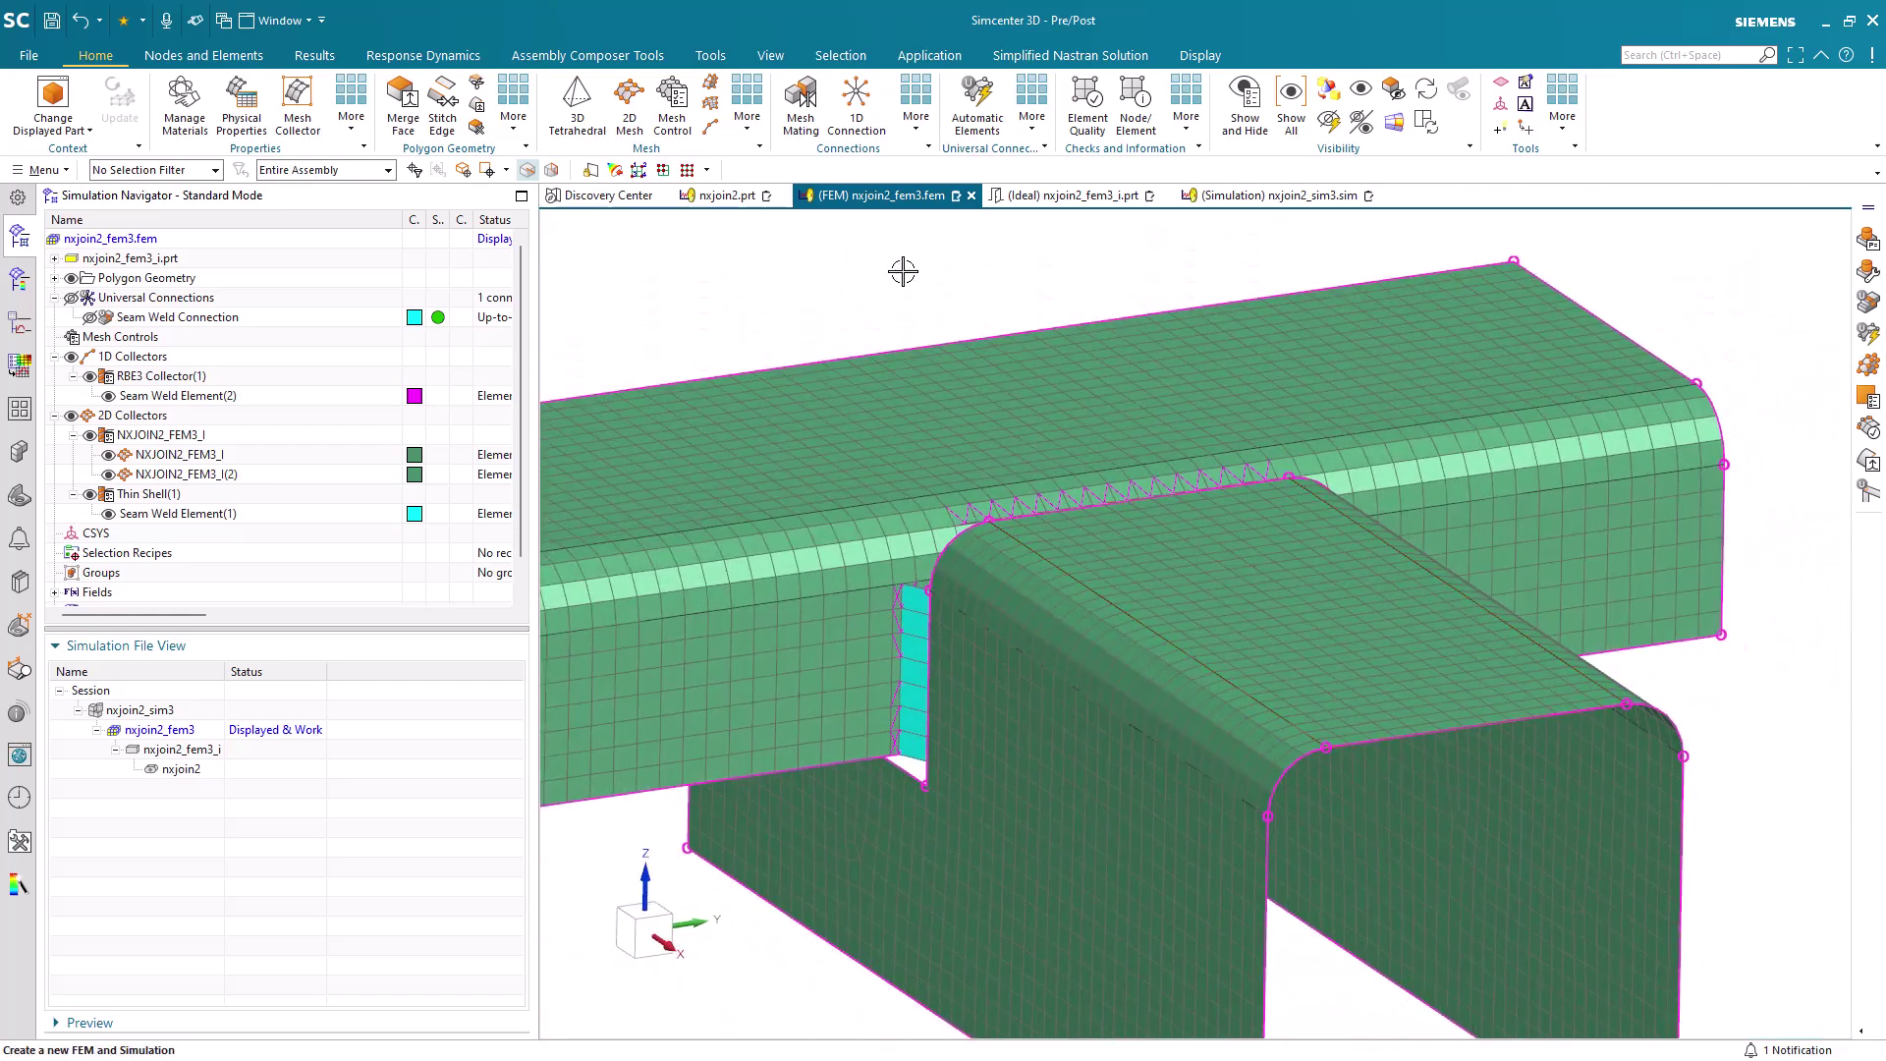
double_click(165, 710)
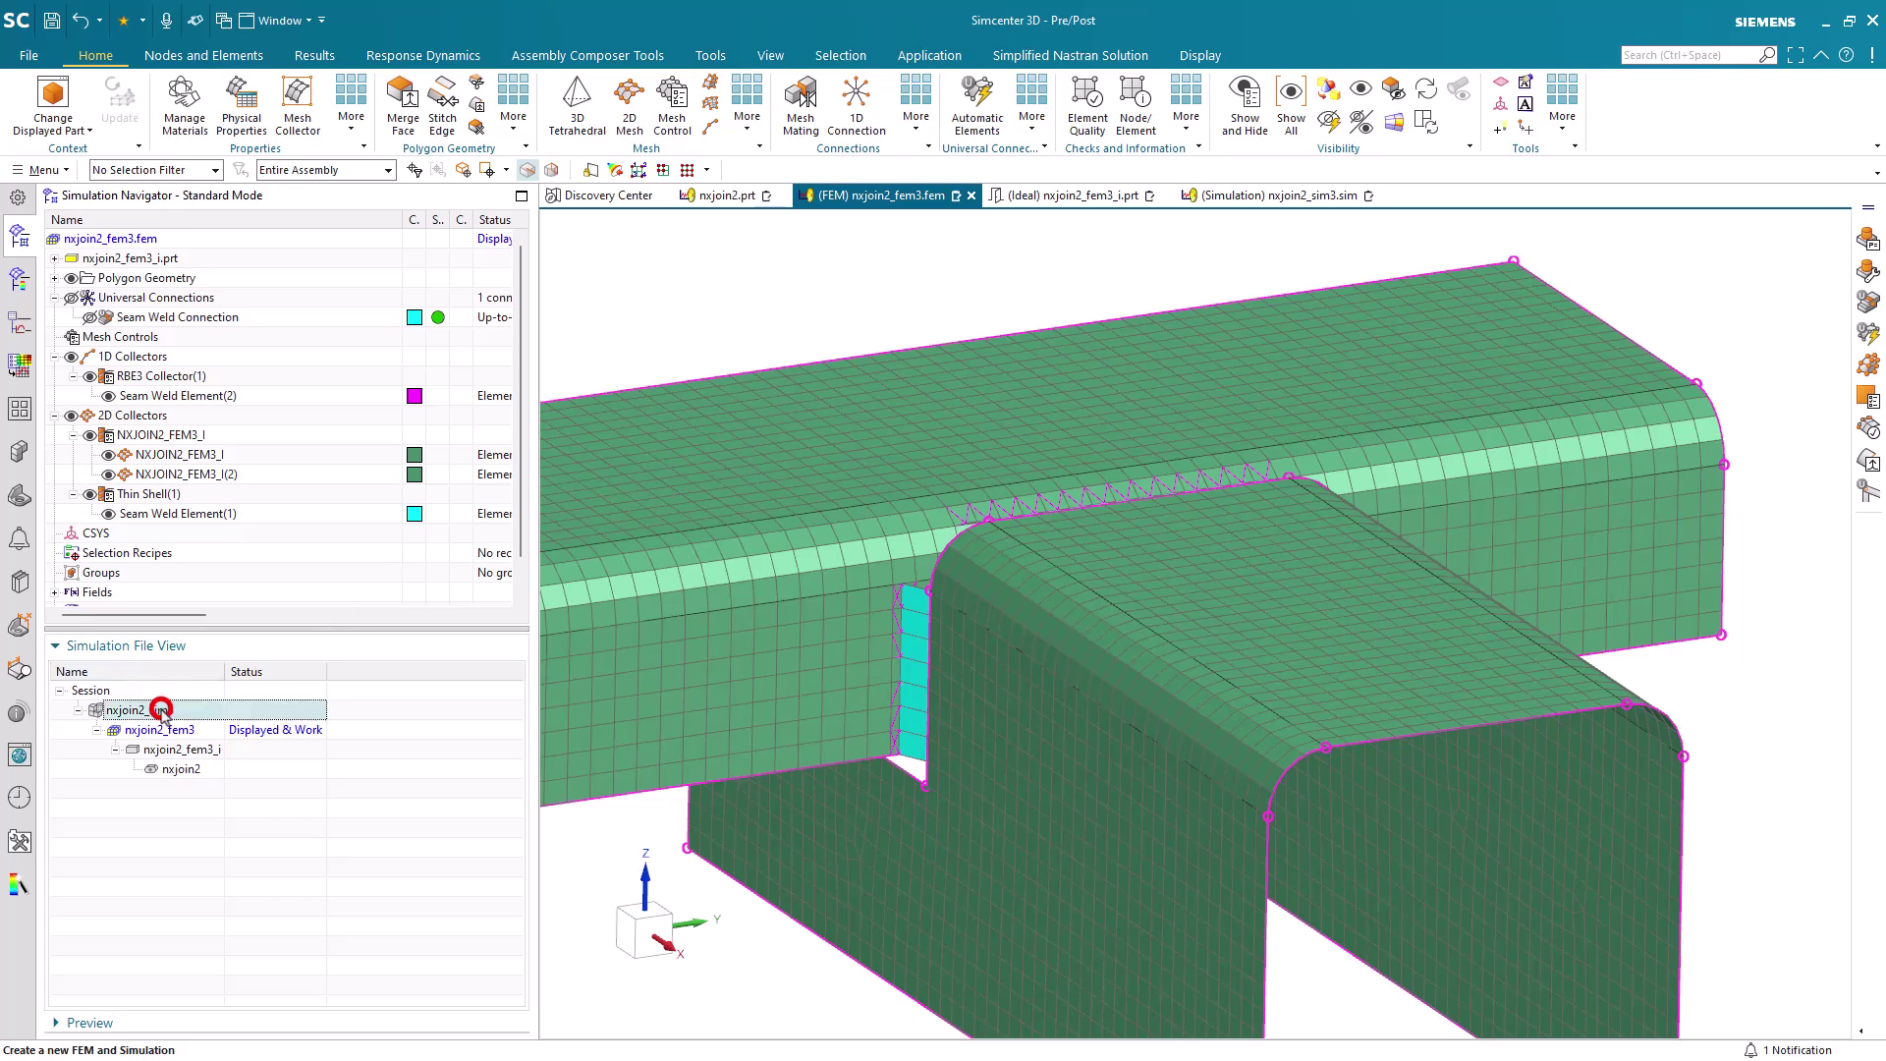
Solve Solution 1, skip reviewing results, and close the Information window and Analysis Job Monitor.
right_click(113, 477)
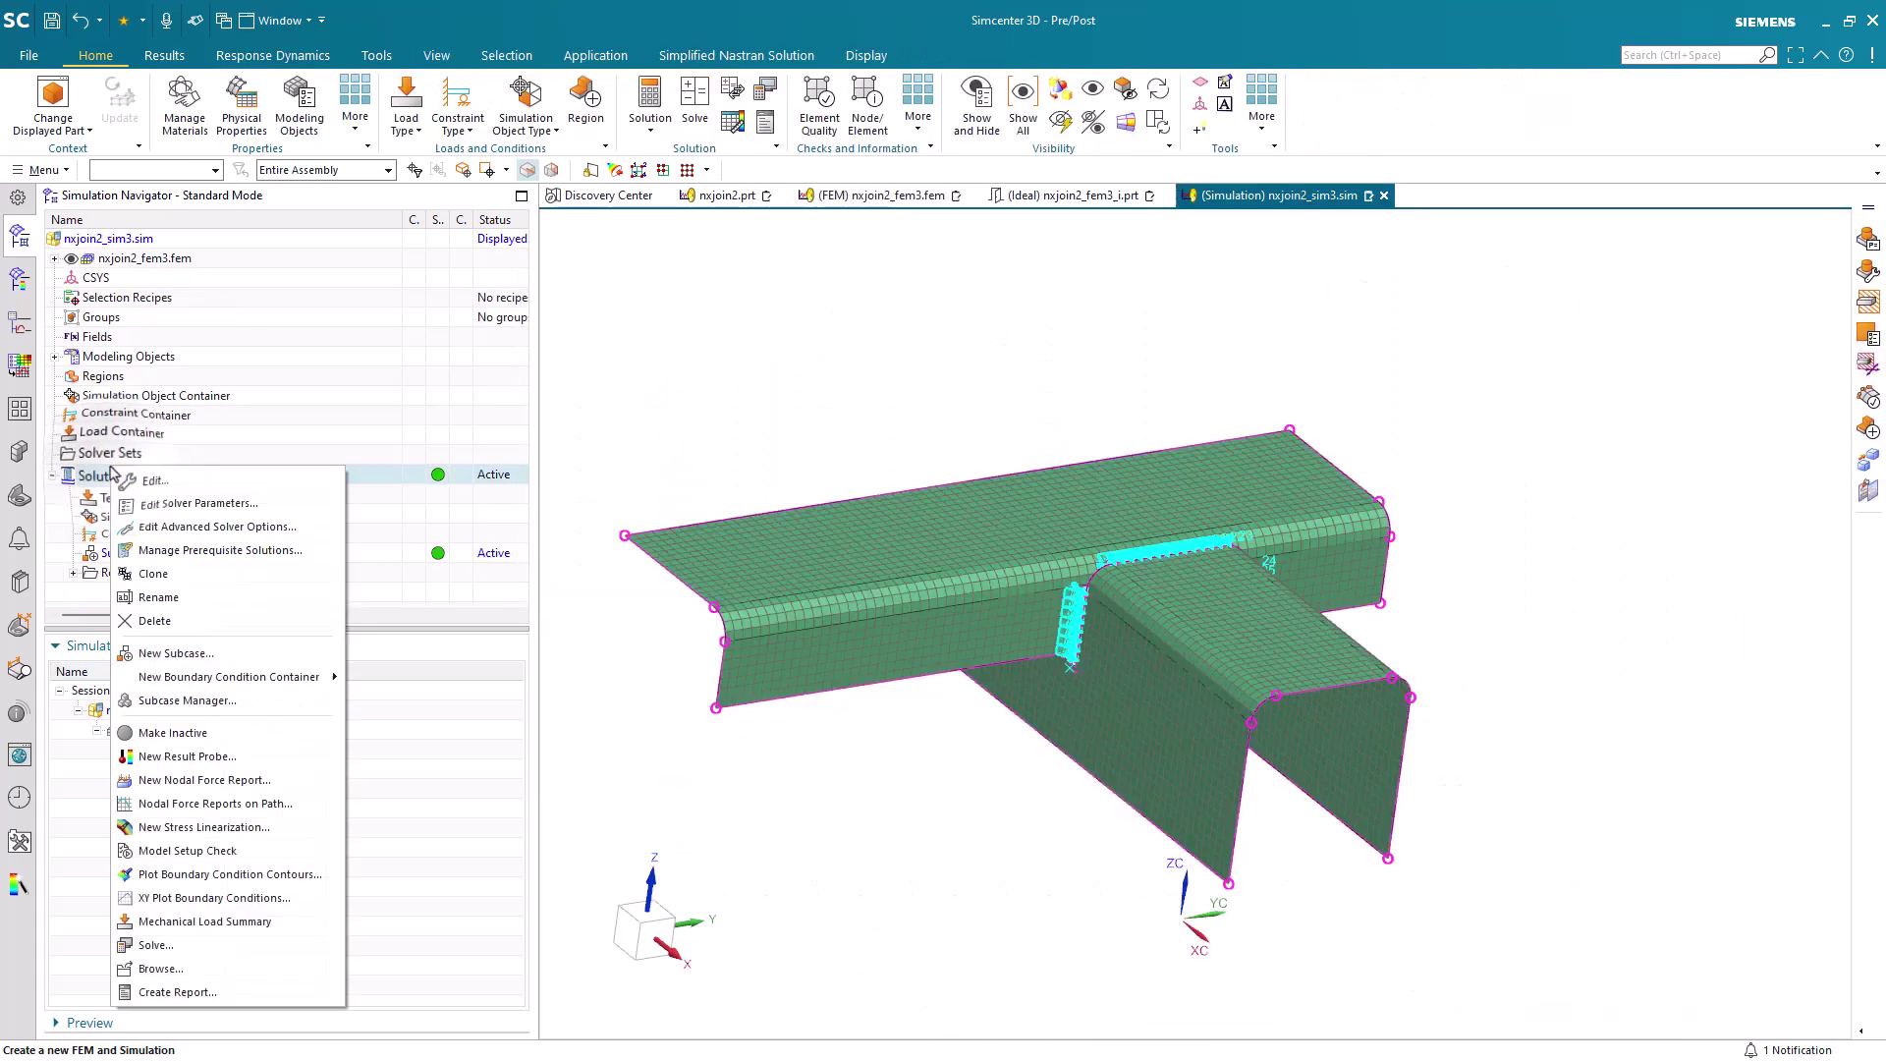
click(154, 944)
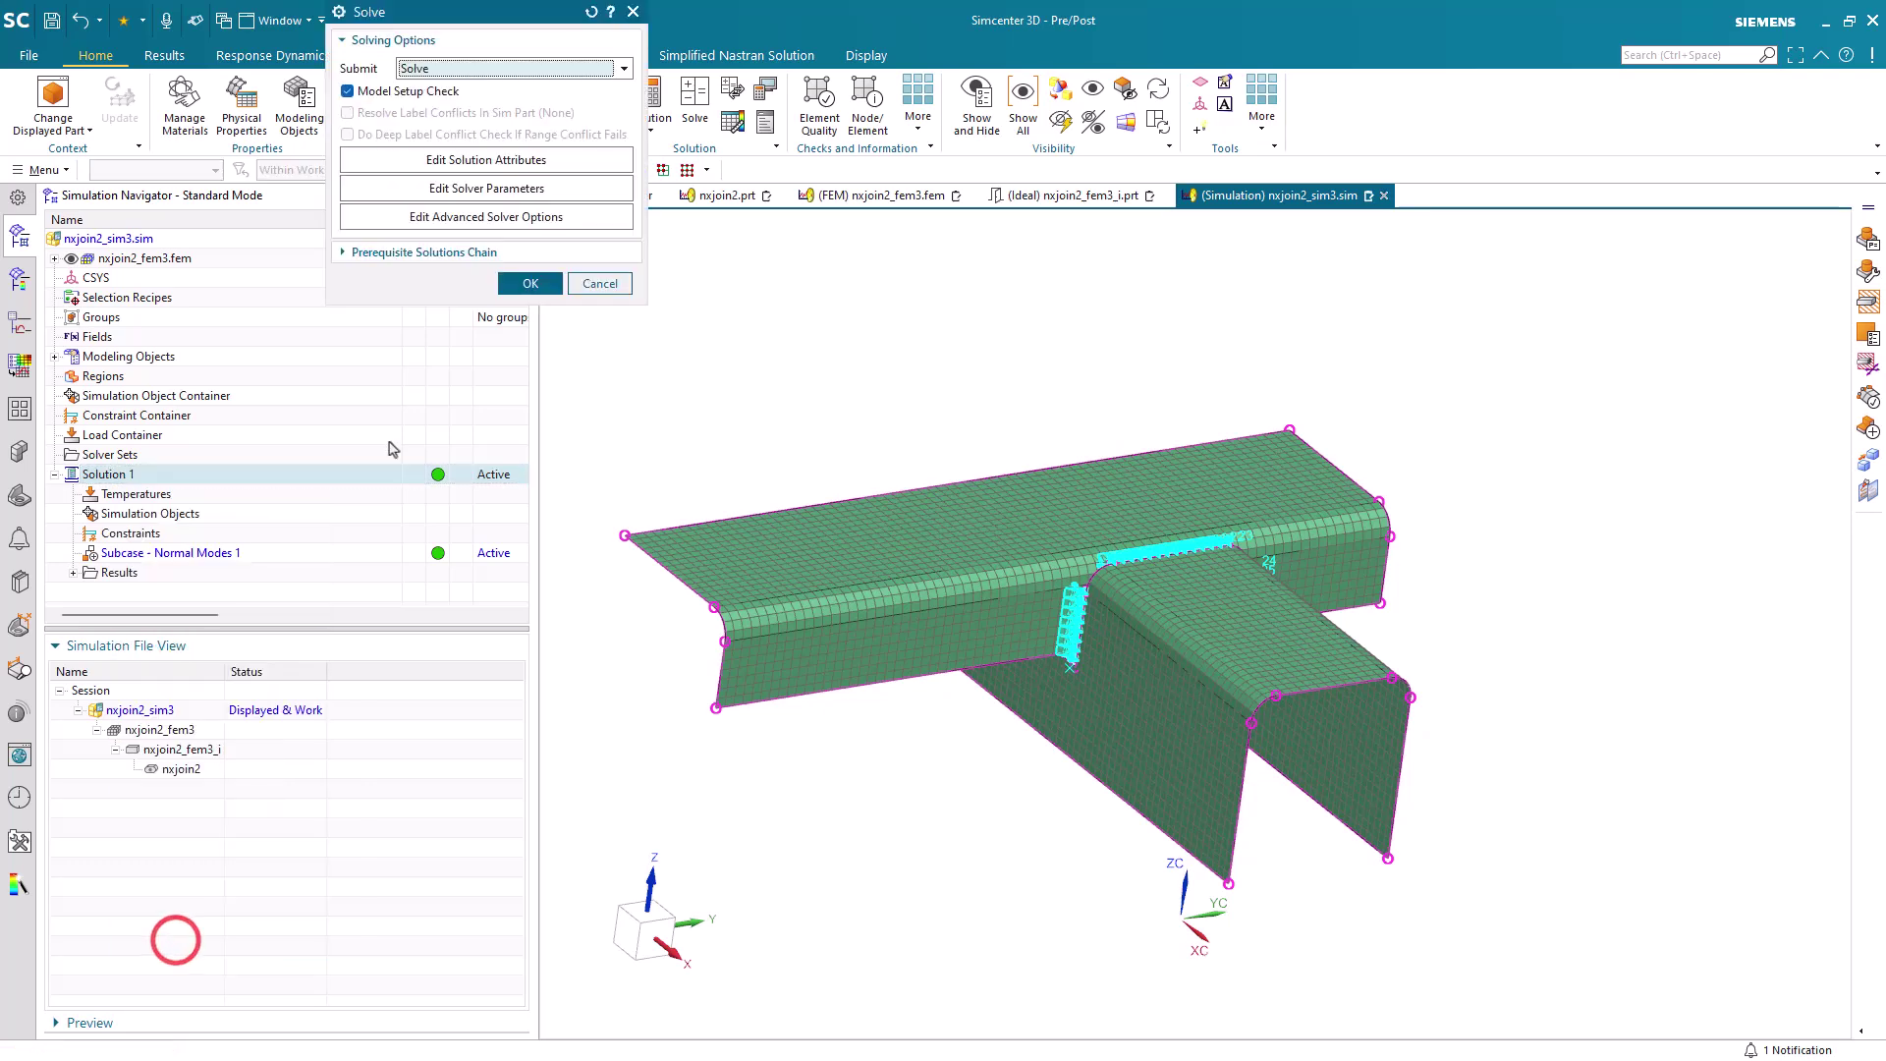
click(527, 282)
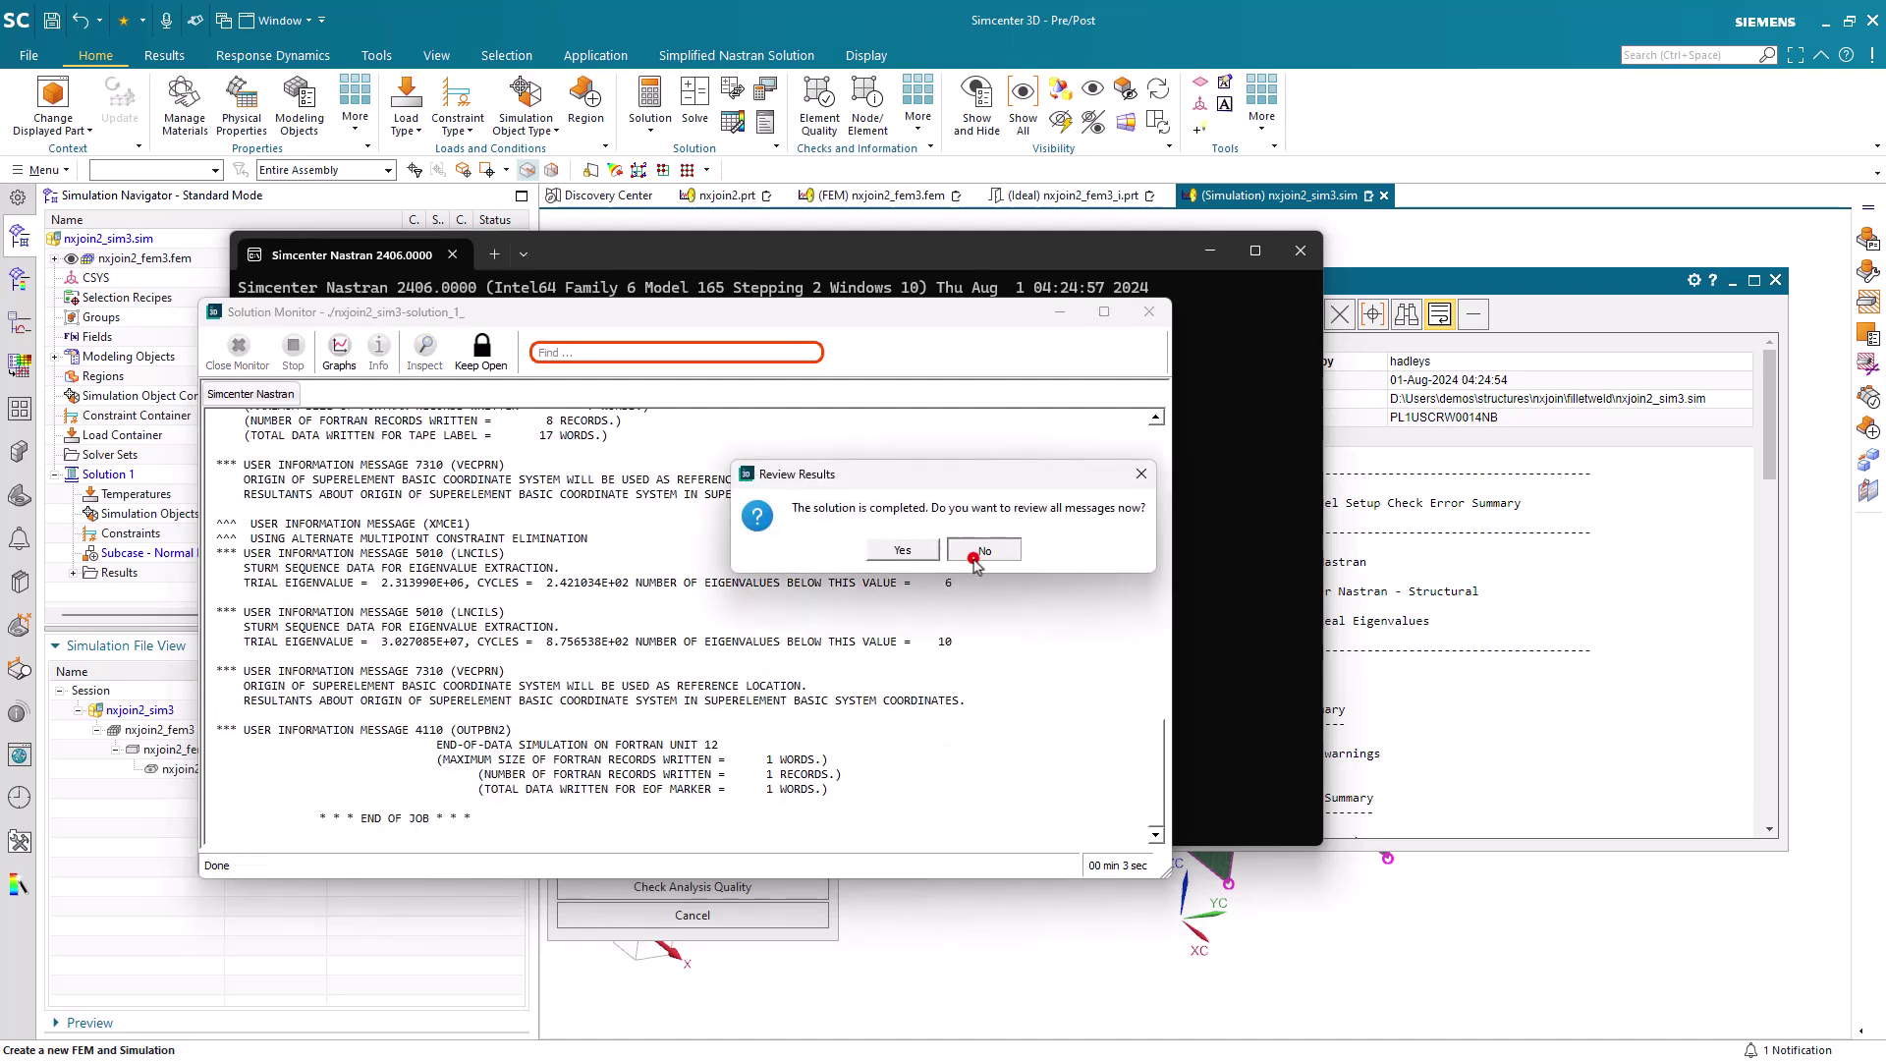
click(984, 550)
click(1775, 280)
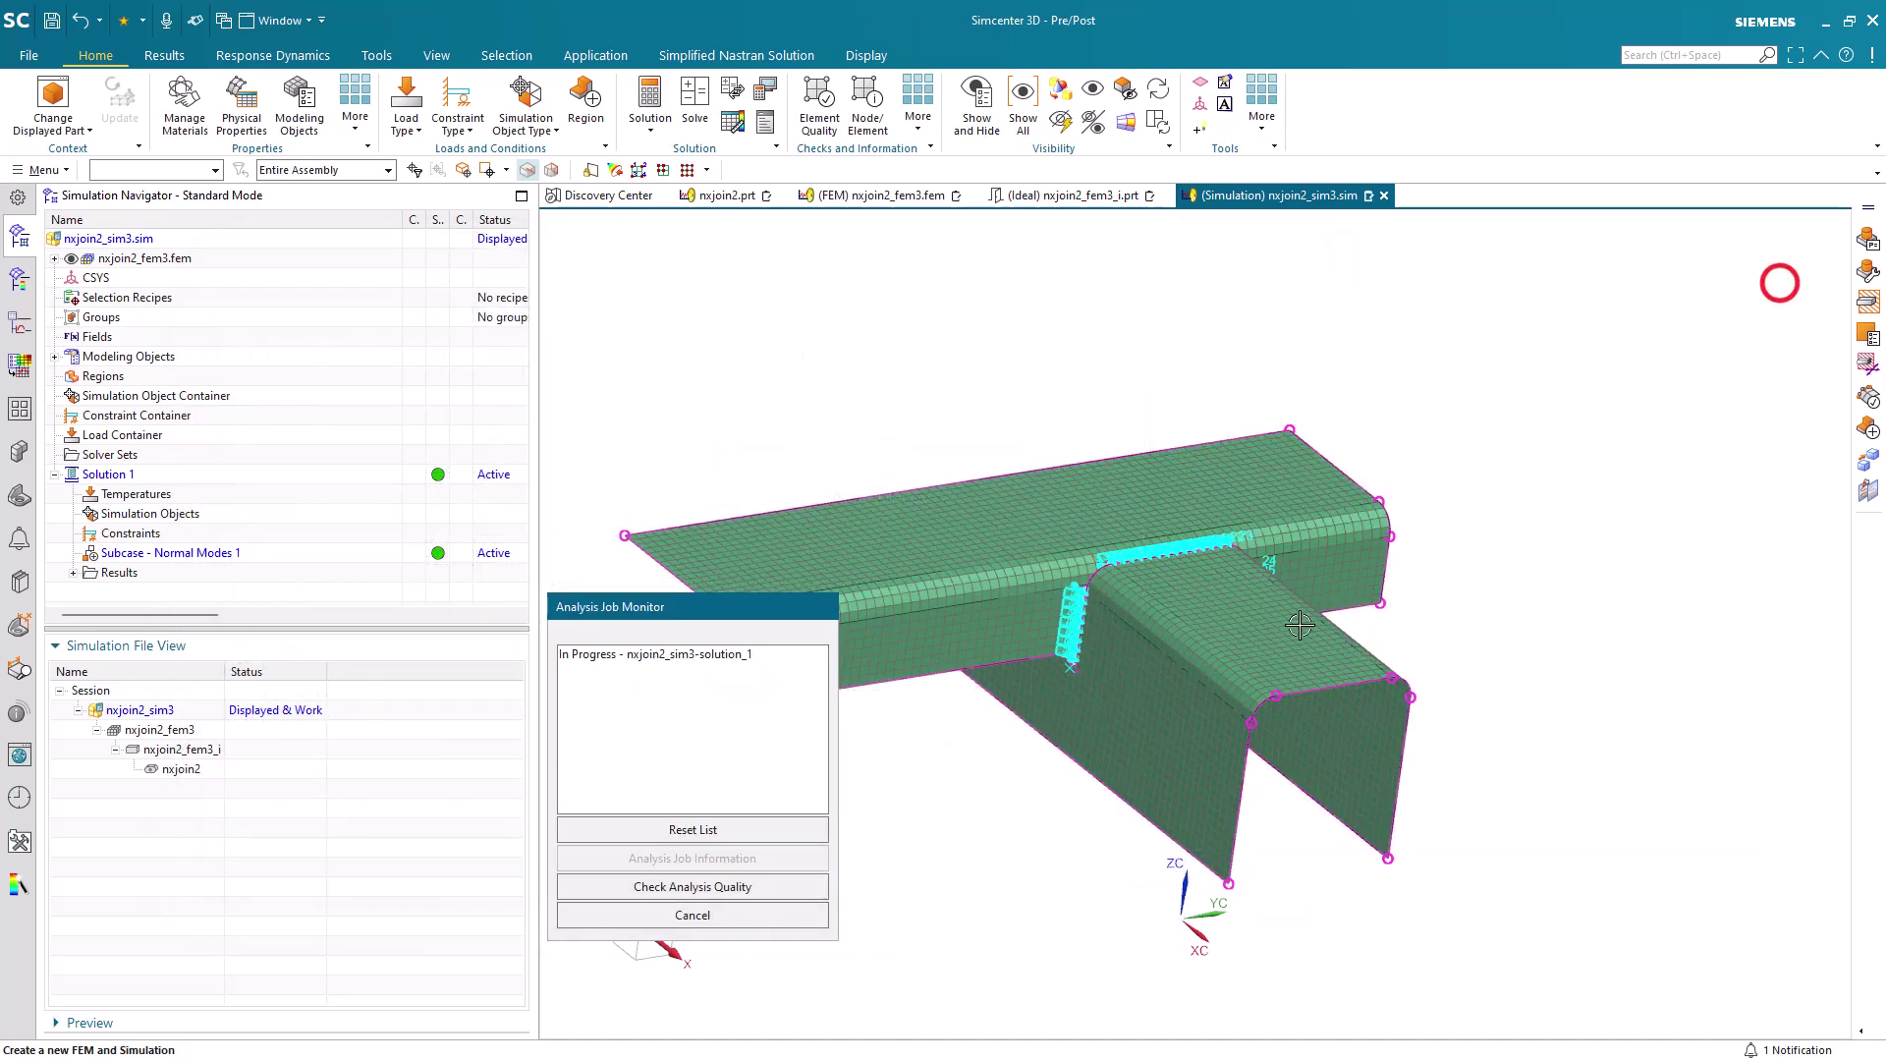
click(687, 917)
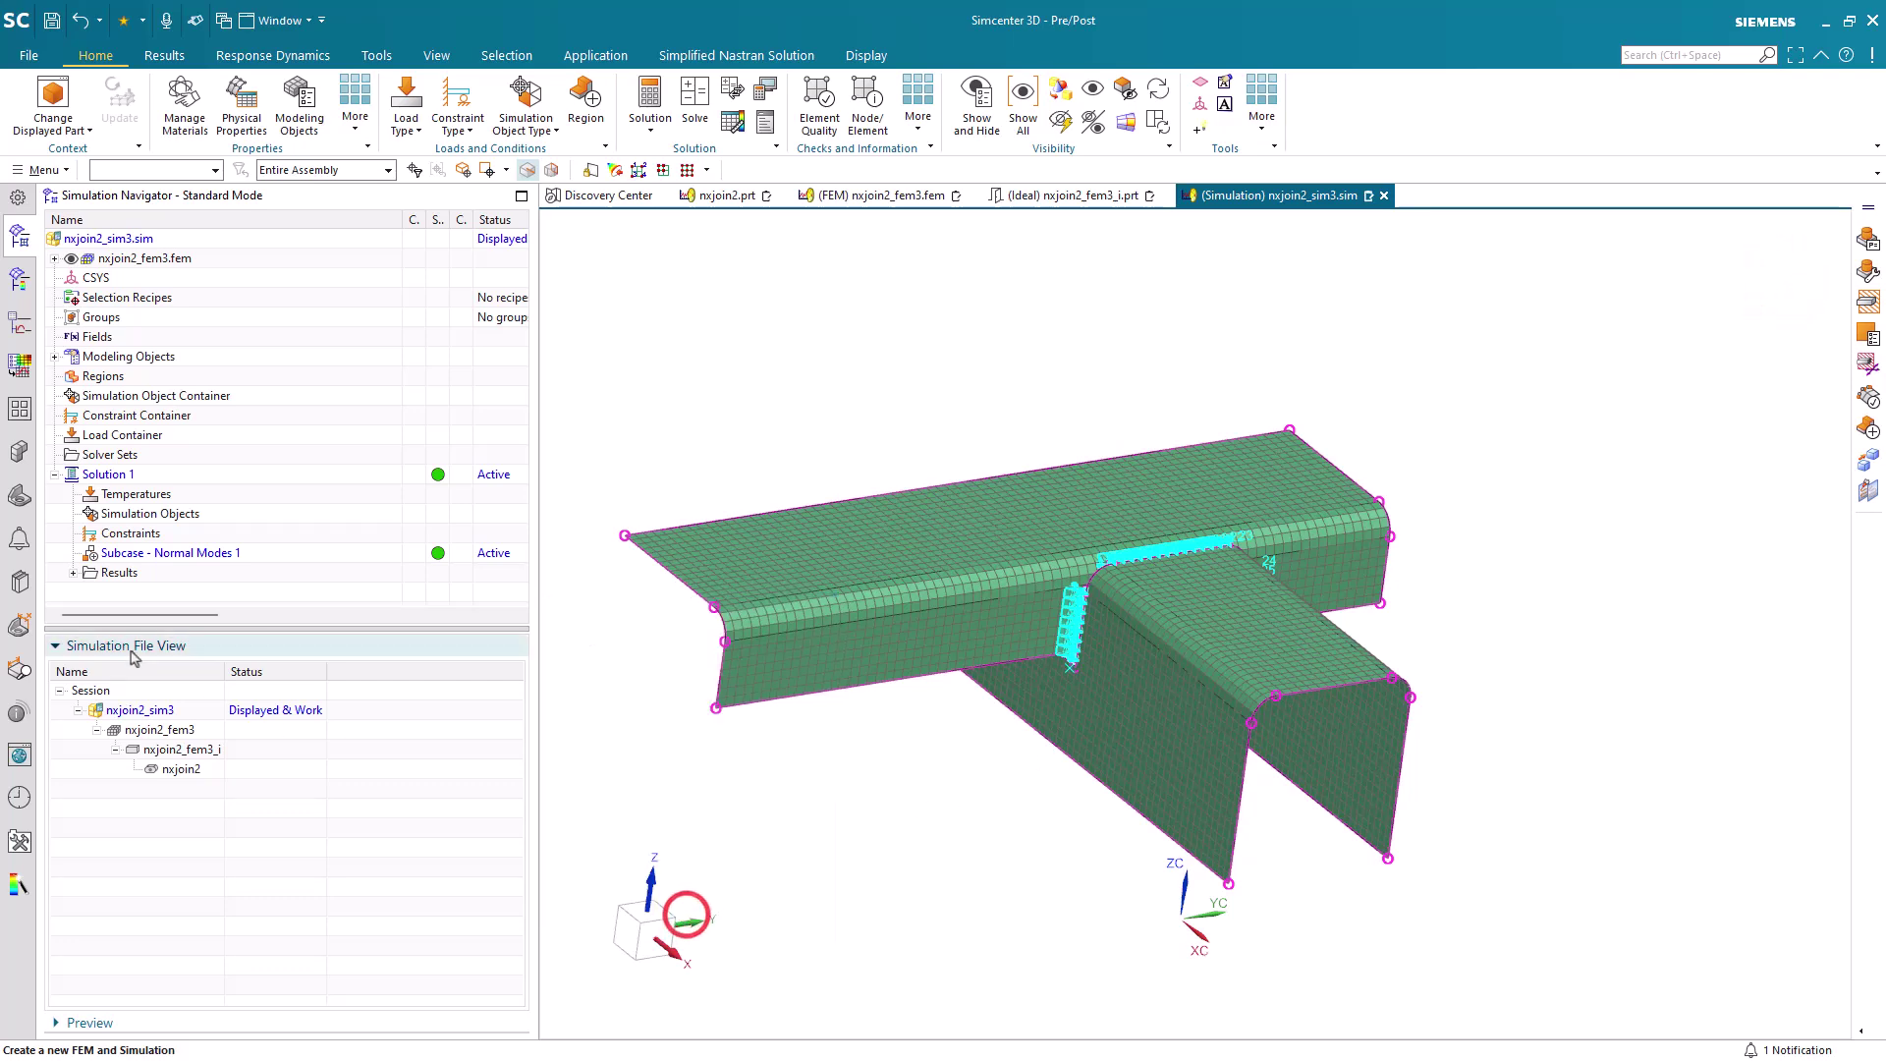
Plot the Displacement - Nodal contour for Mode 7 at 535.52 Hz from the Structural results.
click(74, 573)
double_click(106, 593)
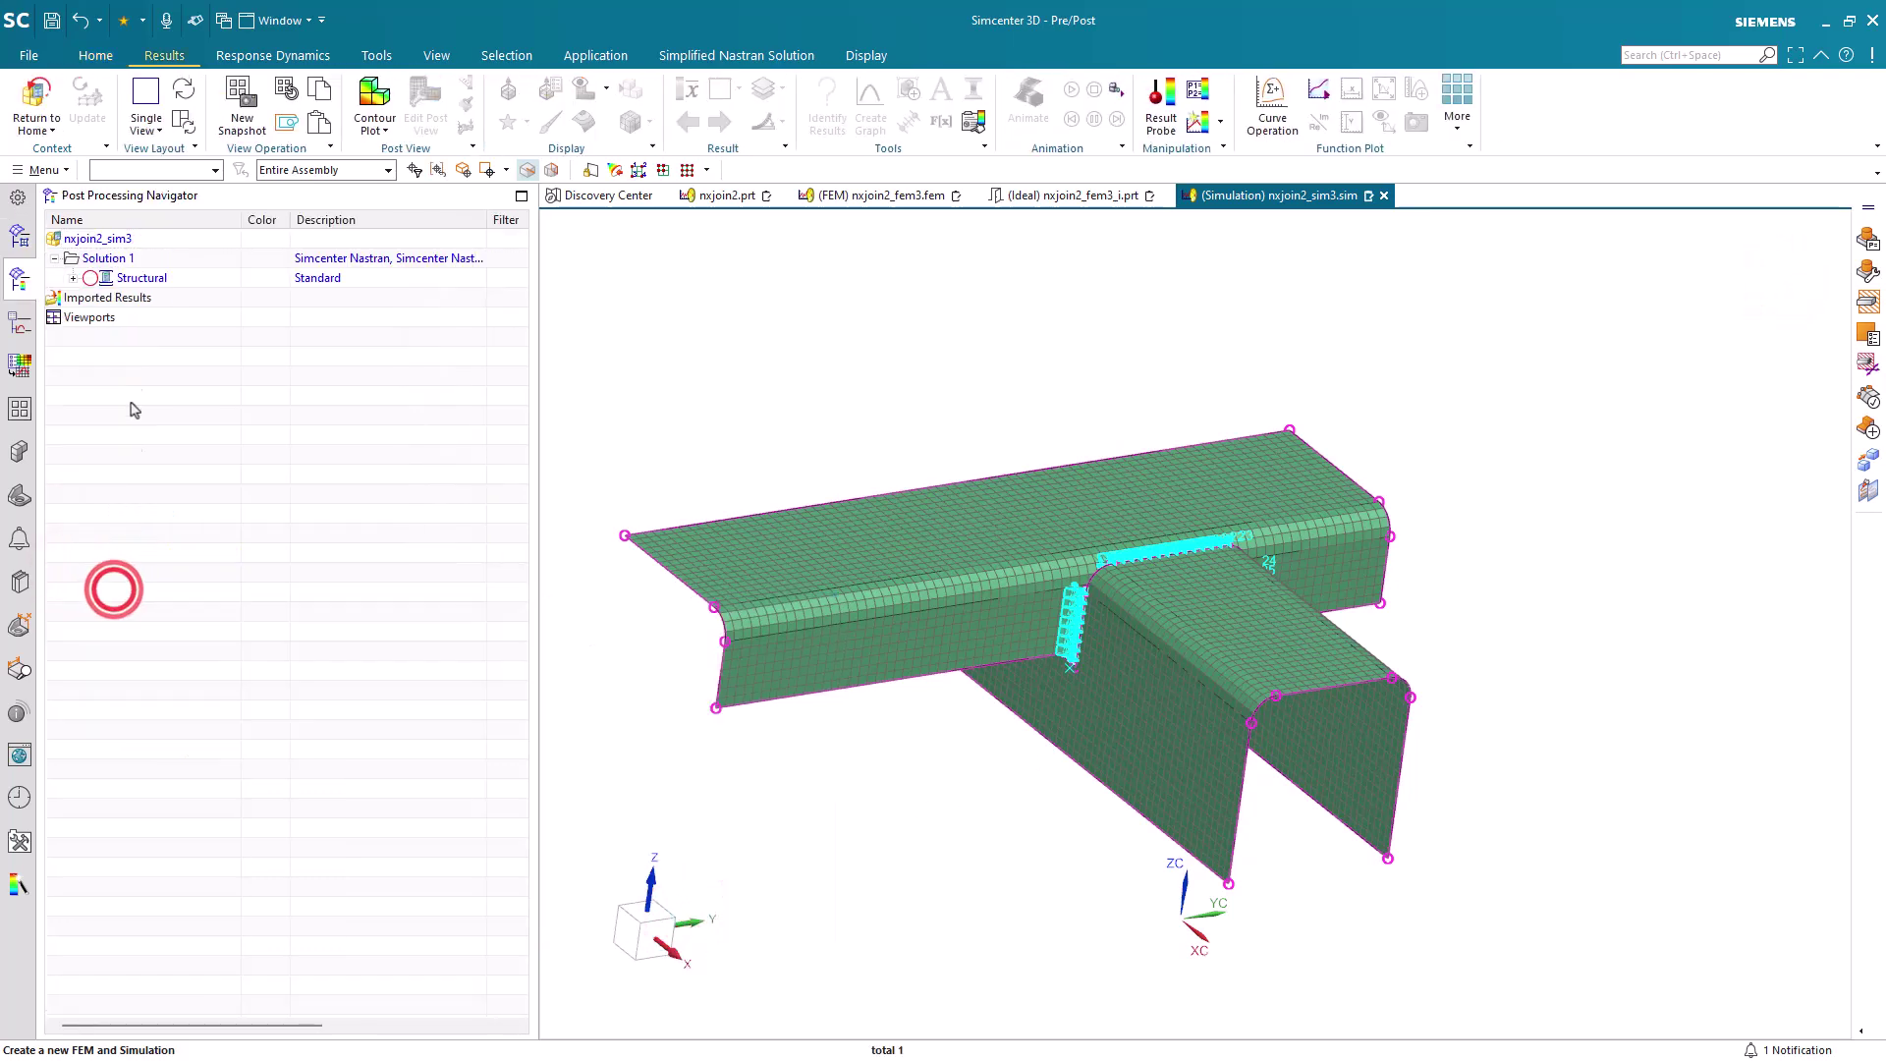
click(71, 279)
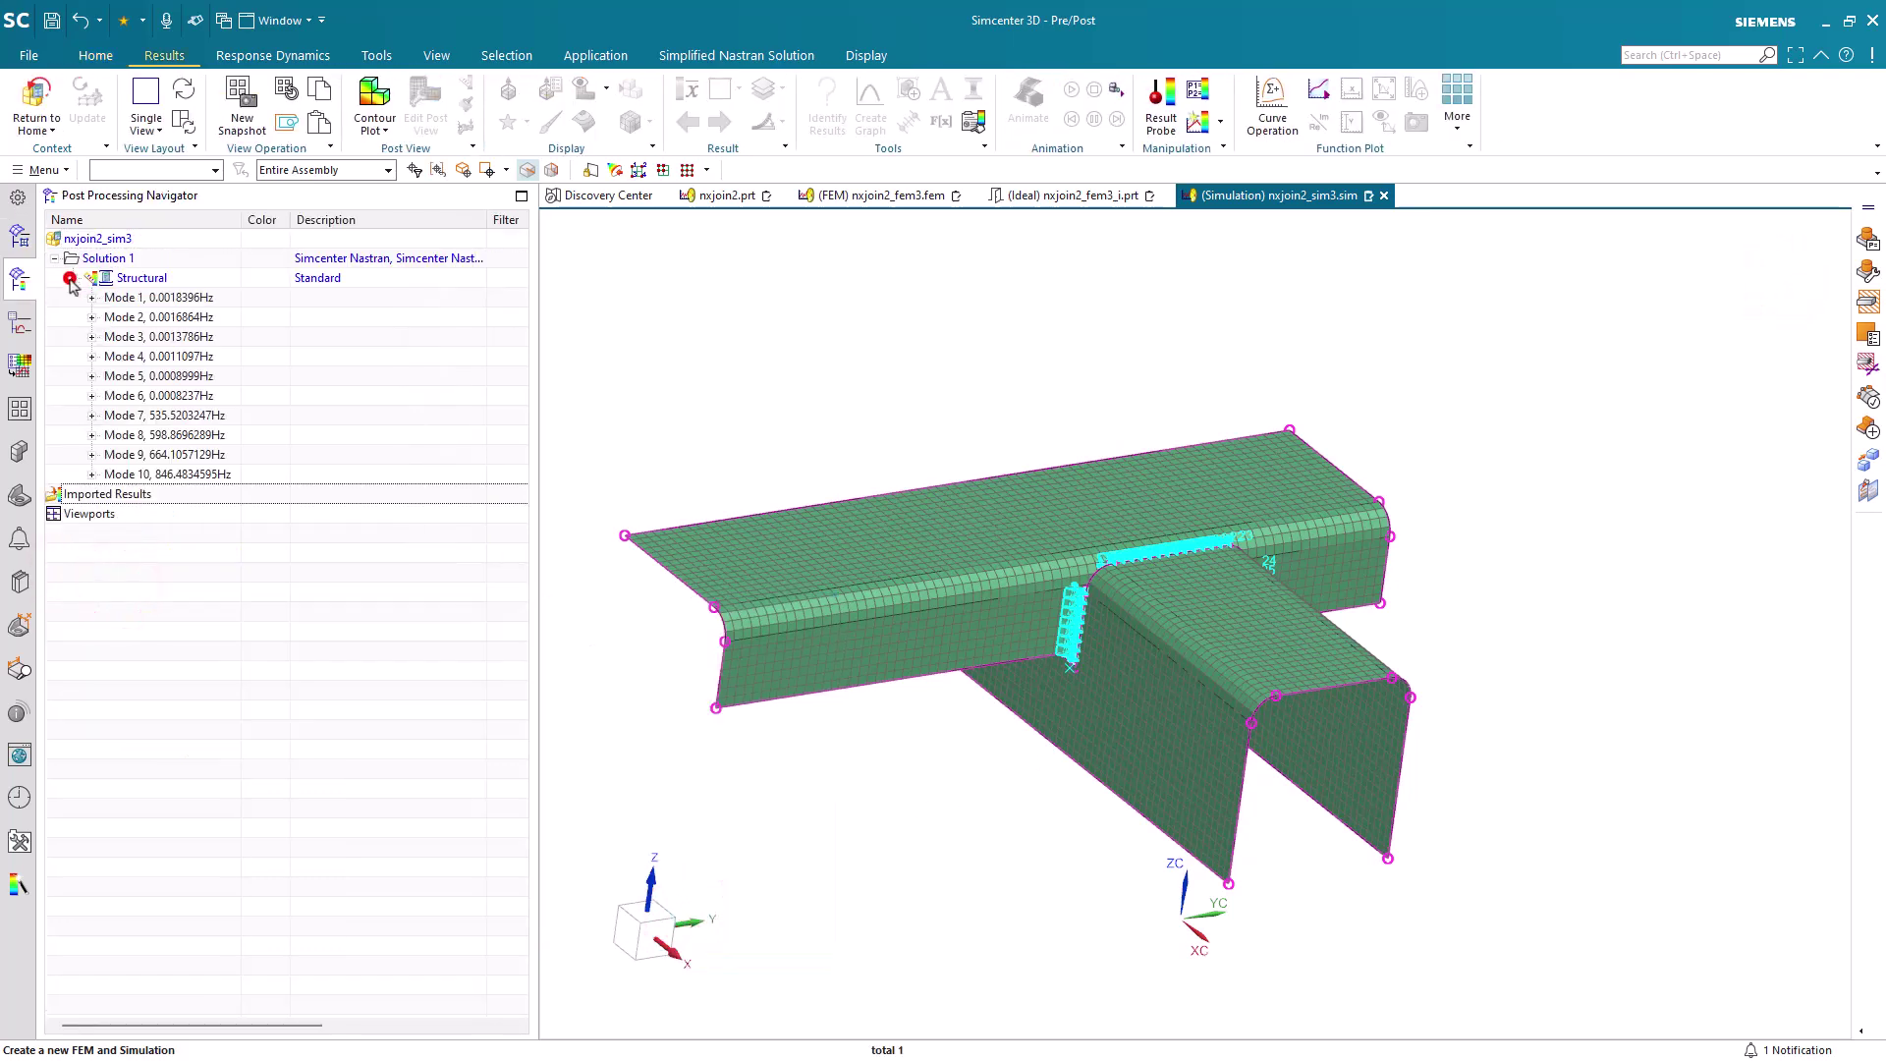
click(92, 415)
double_click(157, 434)
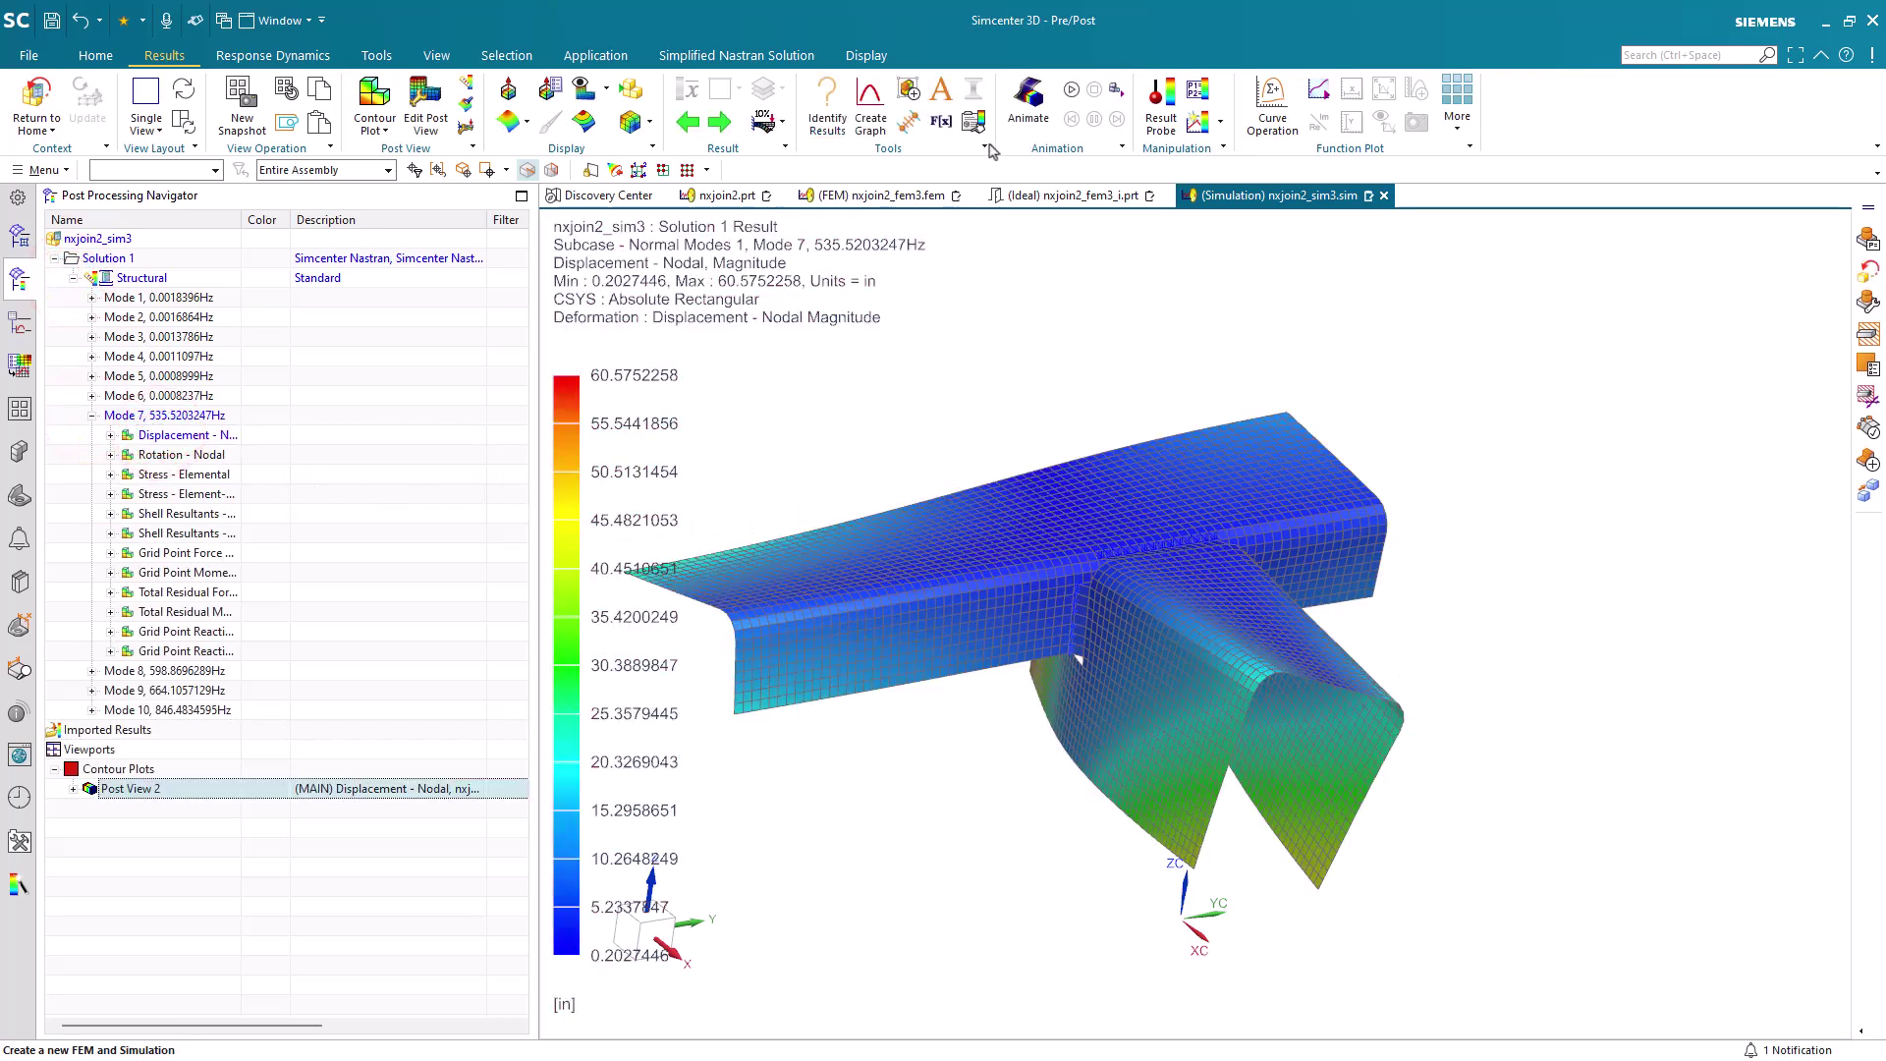
Set the animation to Modal style with a full cycle of 55 frames.
click(1025, 116)
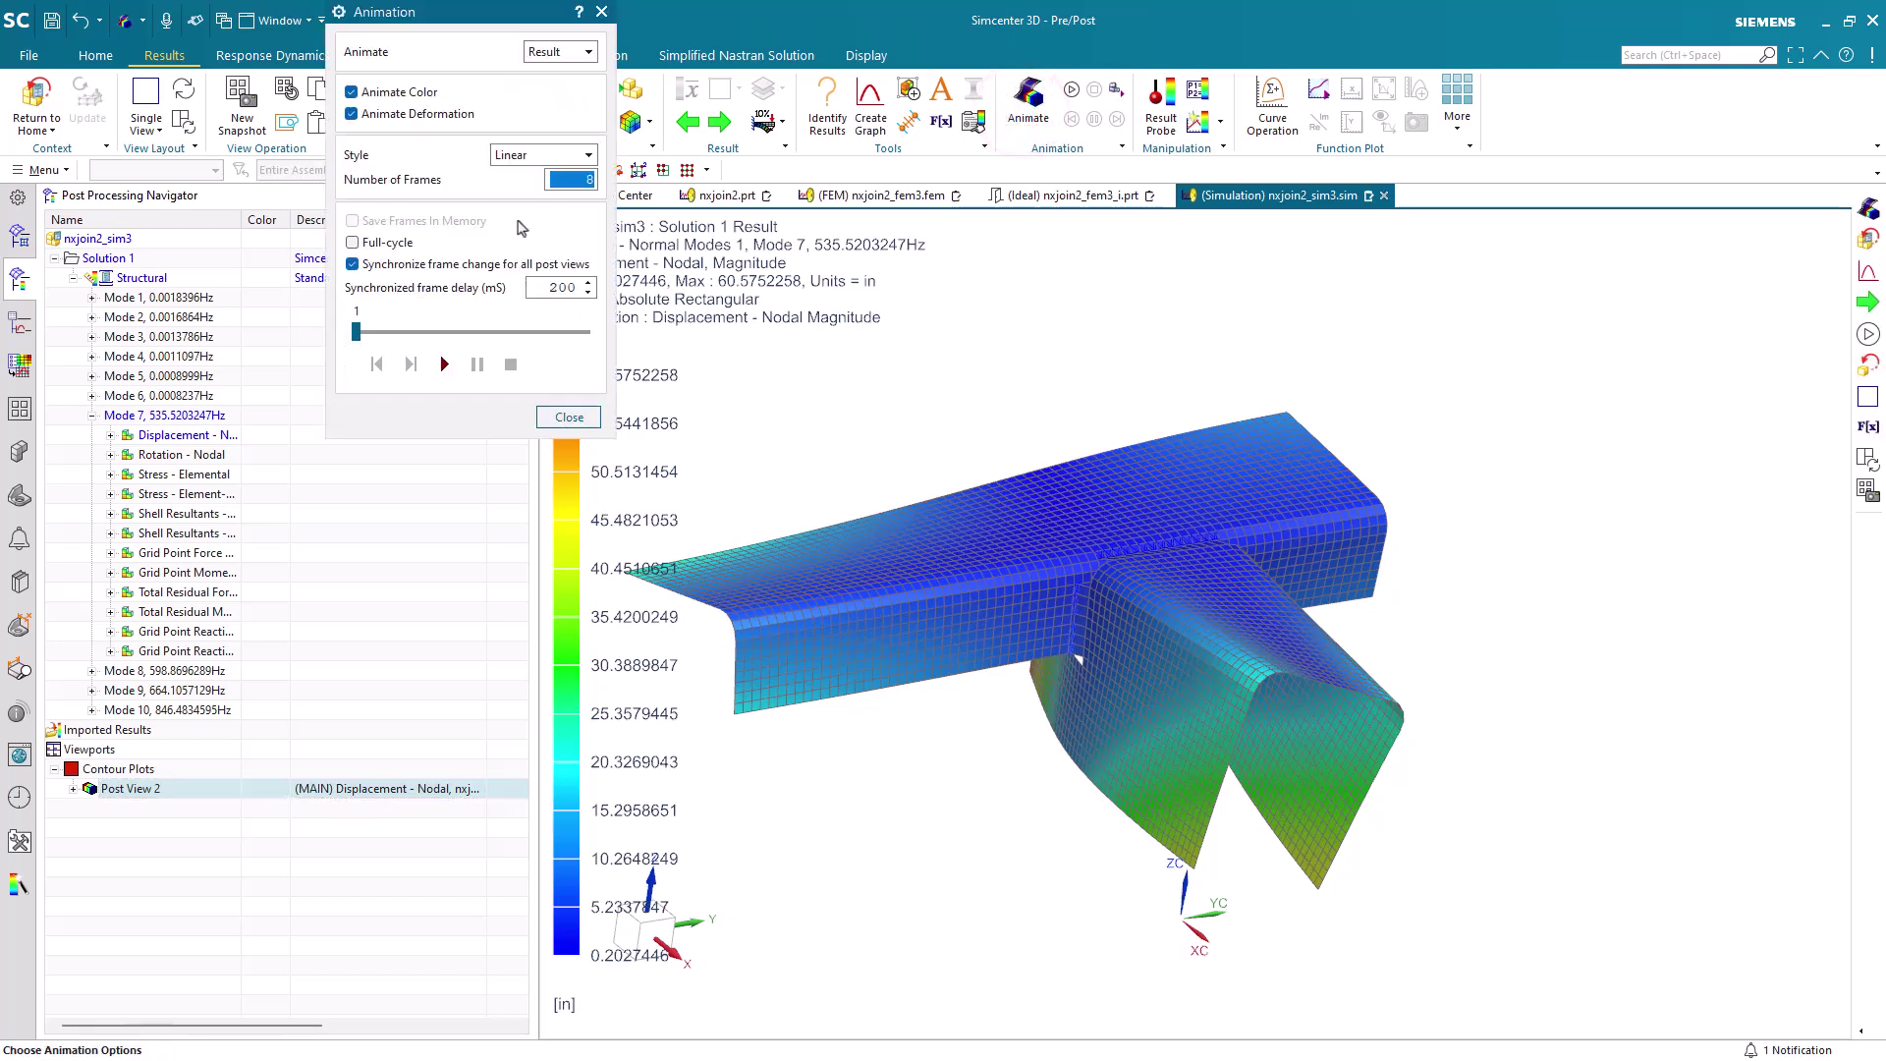
click(550, 155)
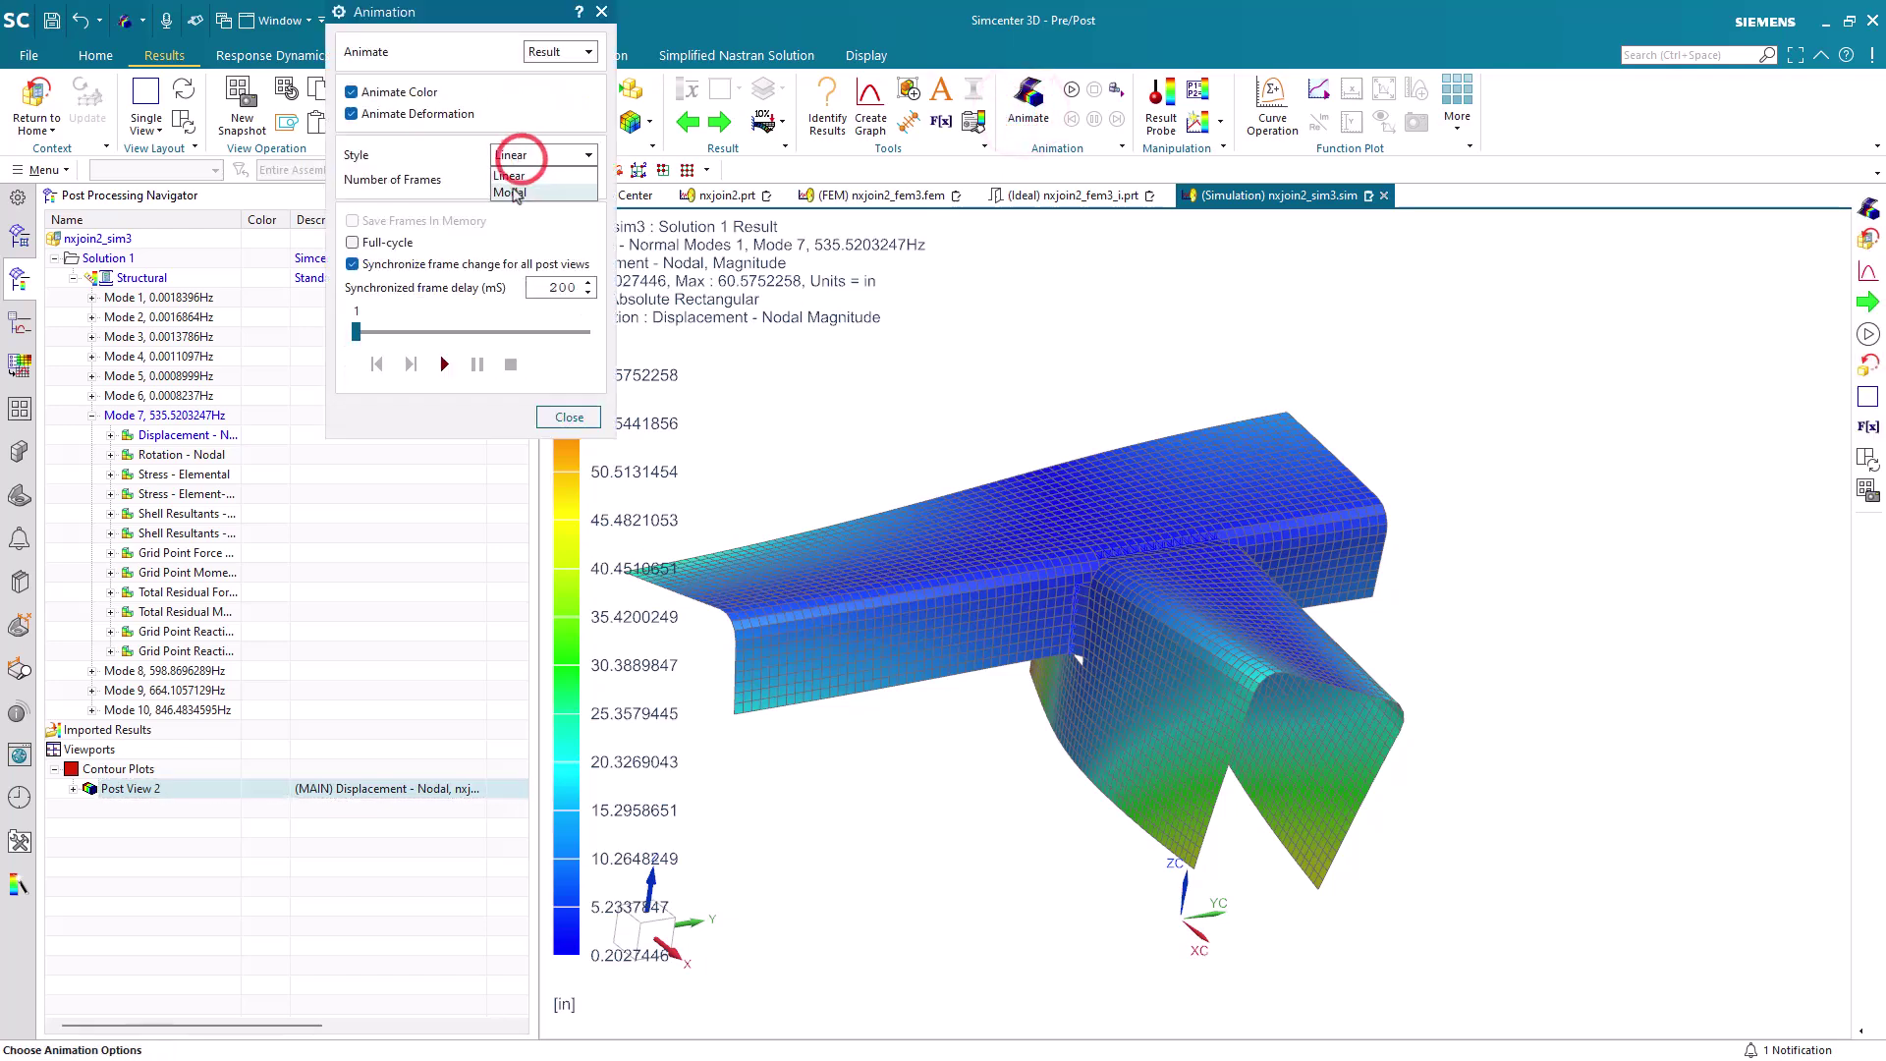
click(511, 186)
click(352, 242)
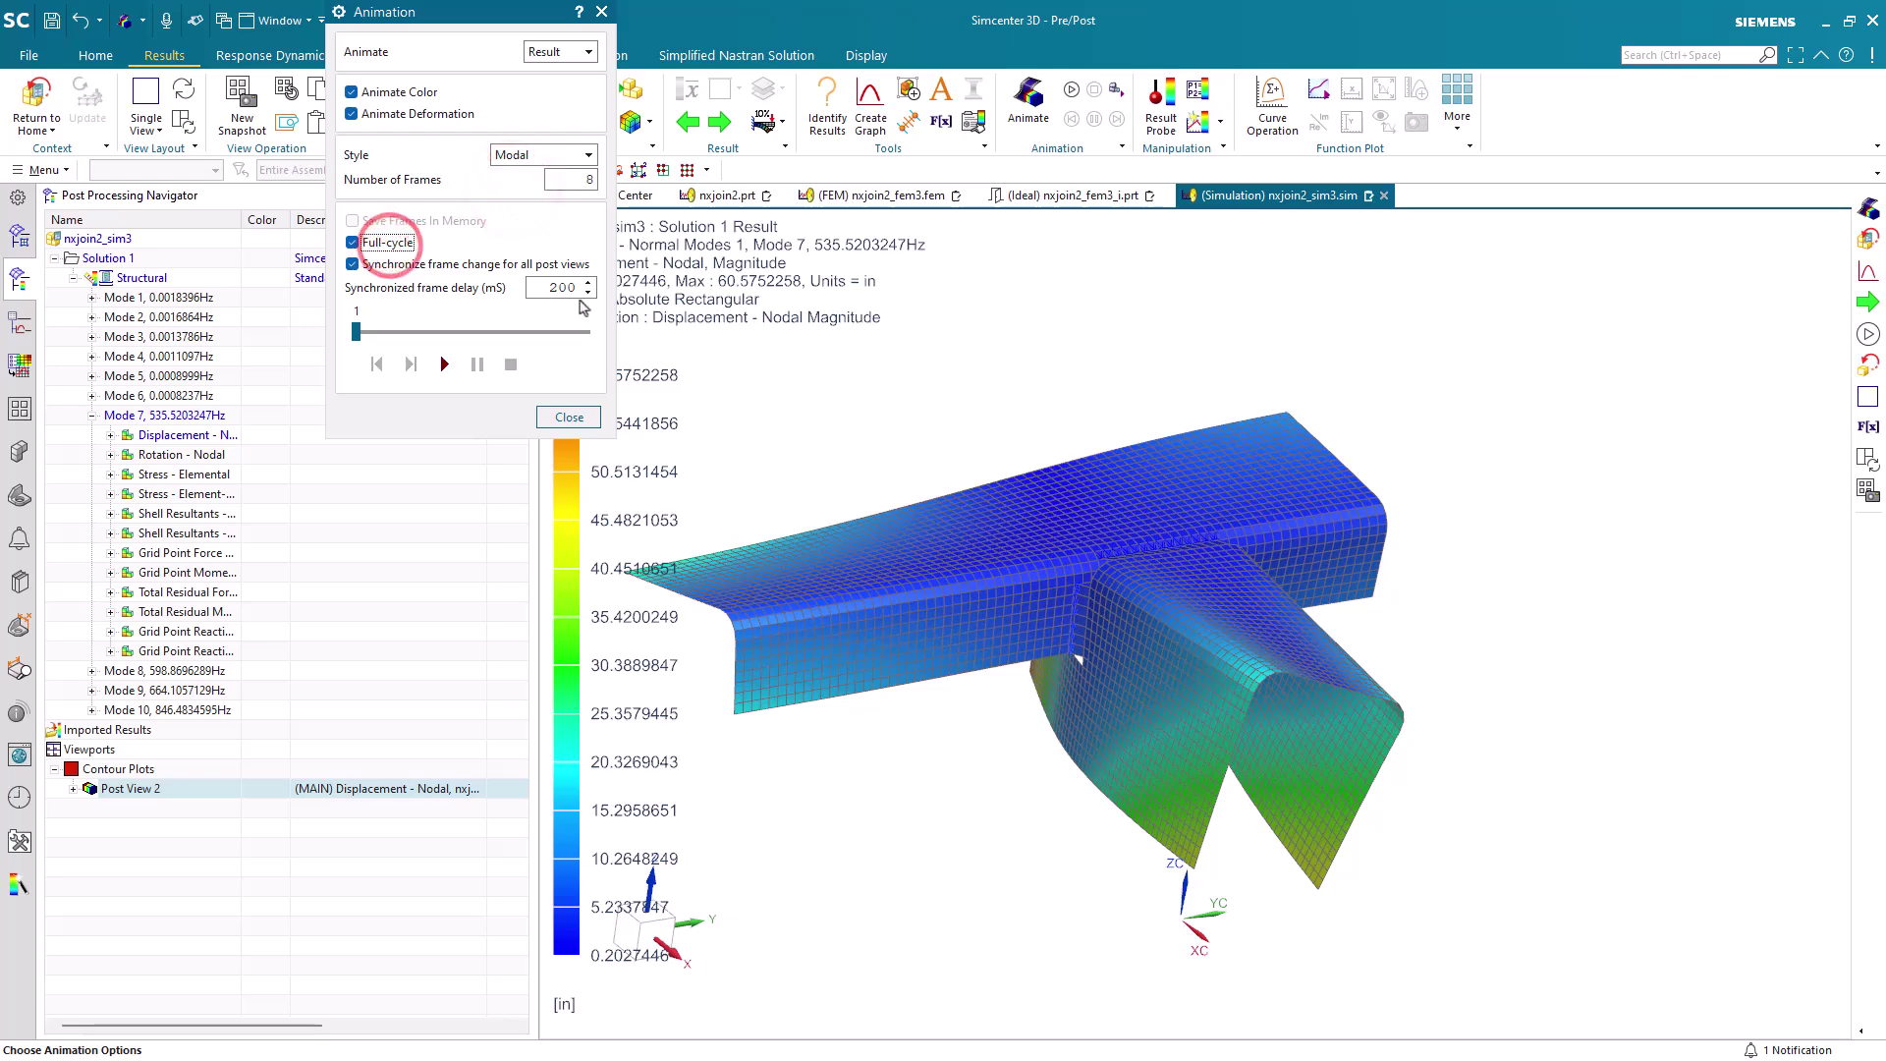
click(585, 290)
click(585, 180)
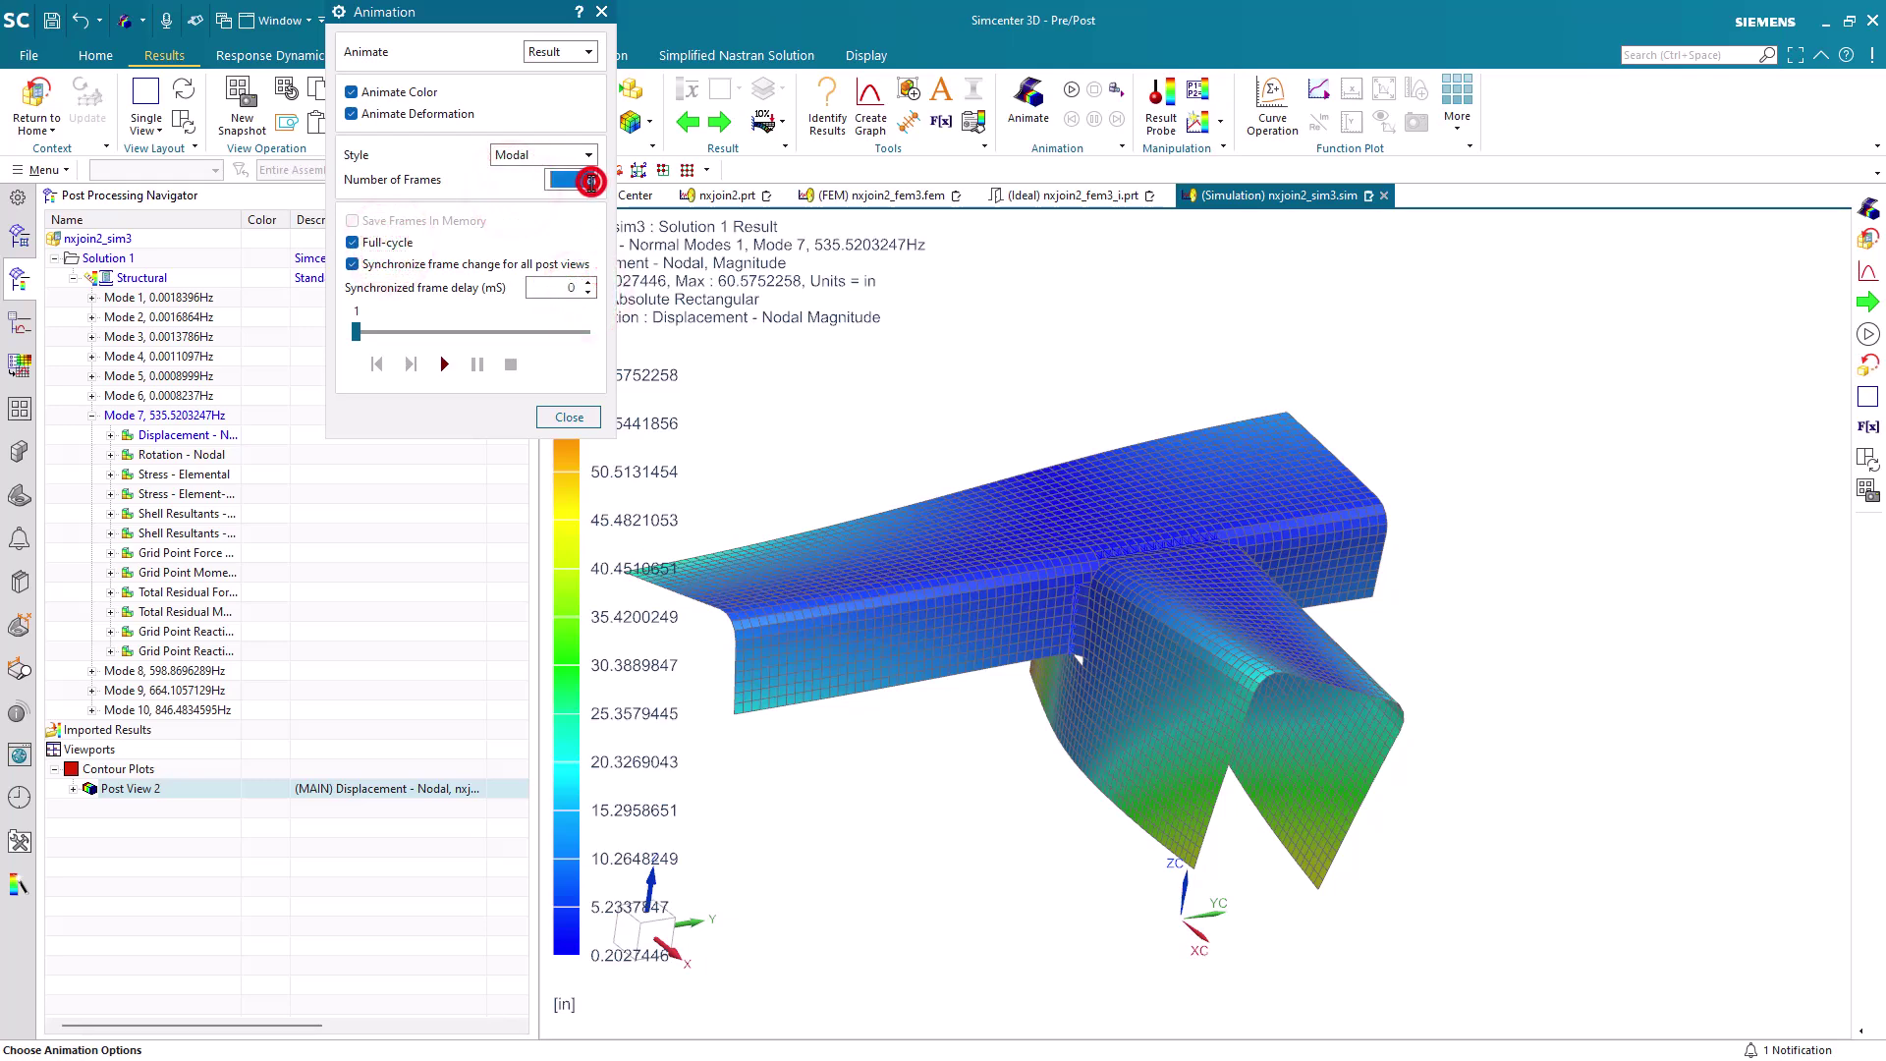
text(55)
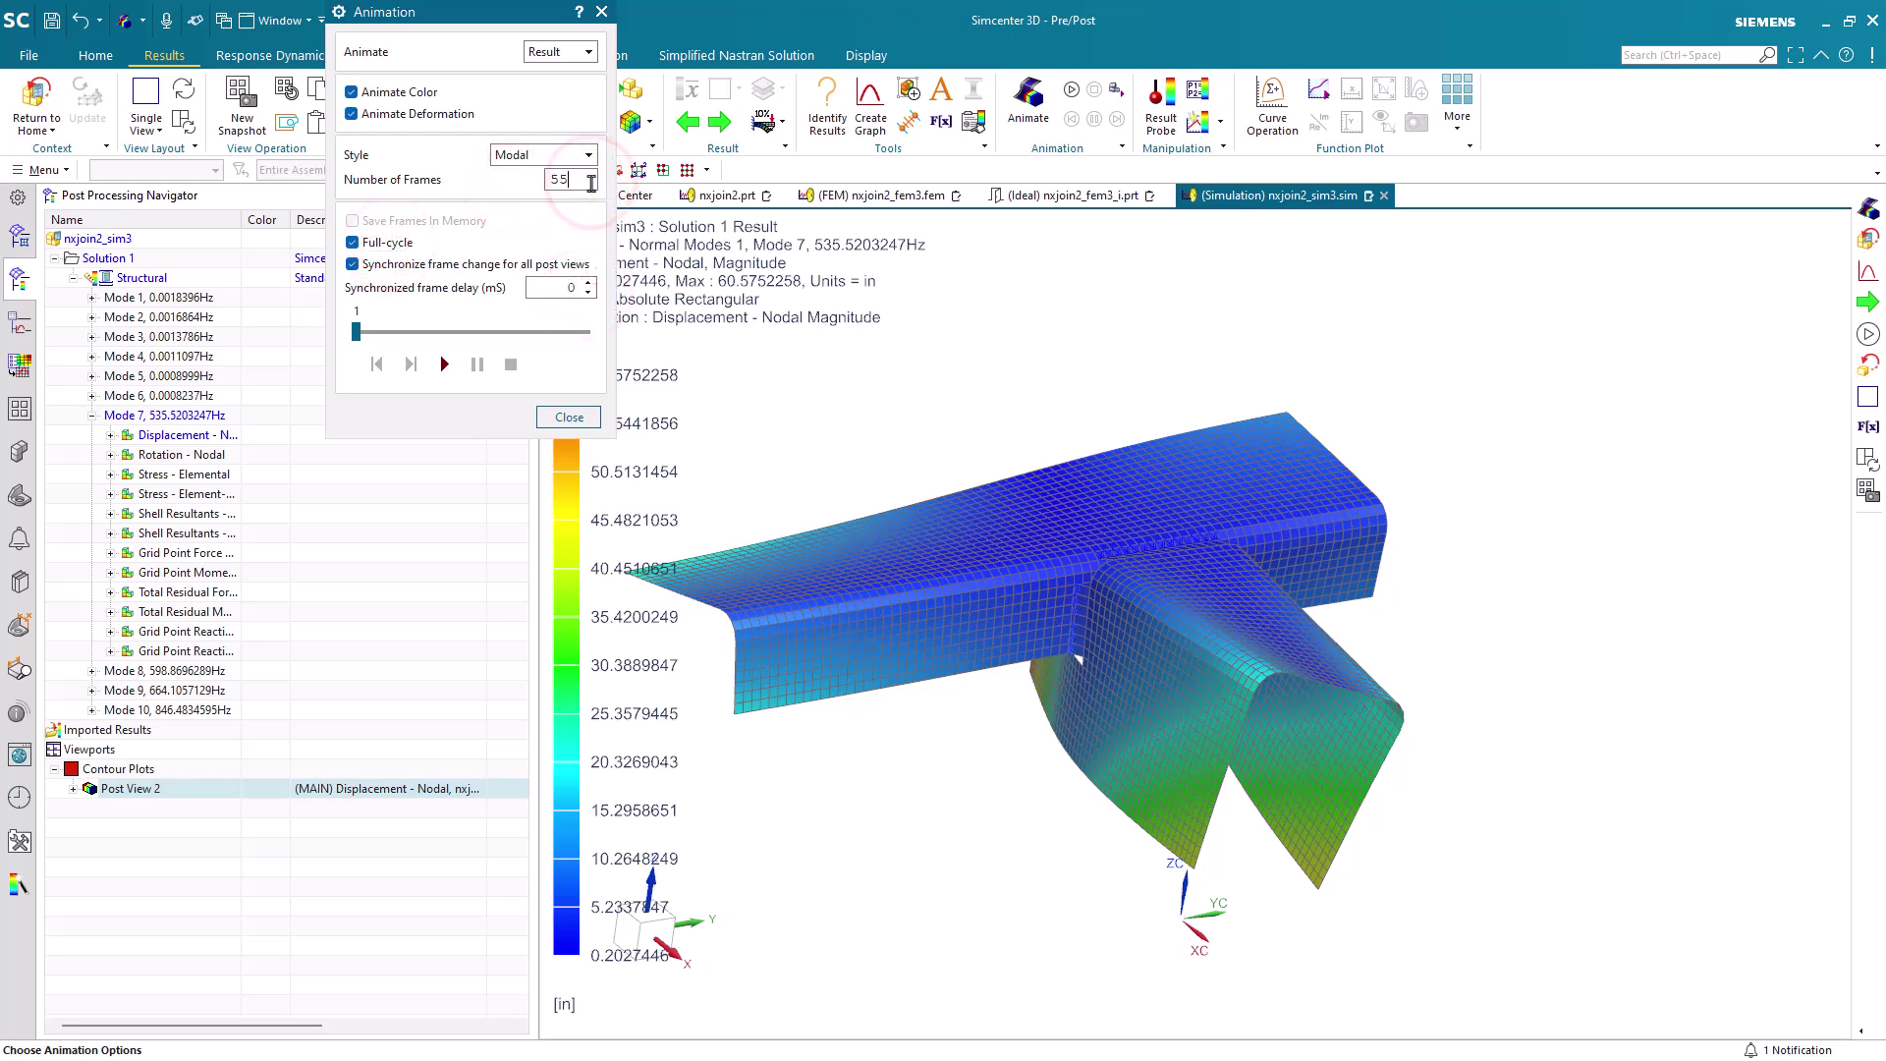
Play the Mode 7 animation, view it around the T-joint, then stop and close it.
click(447, 366)
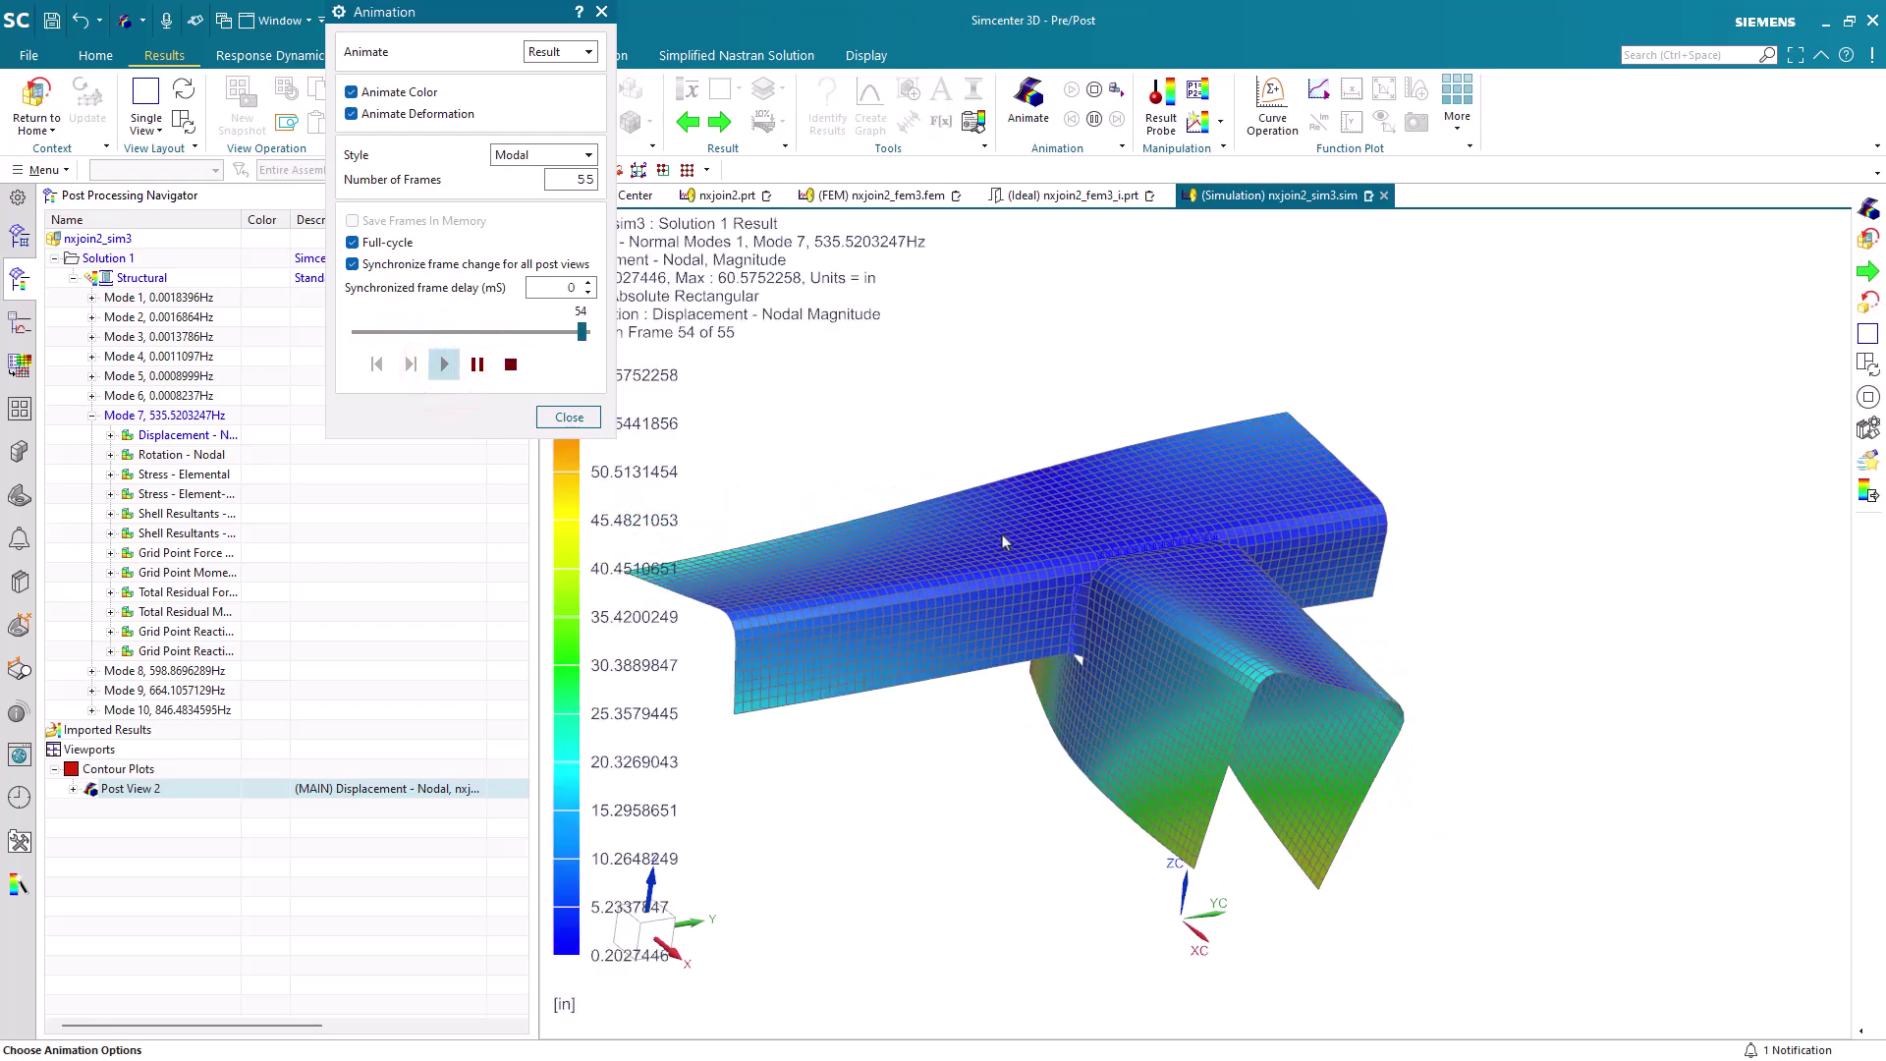
middle_drag(1004, 541, 936, 577)
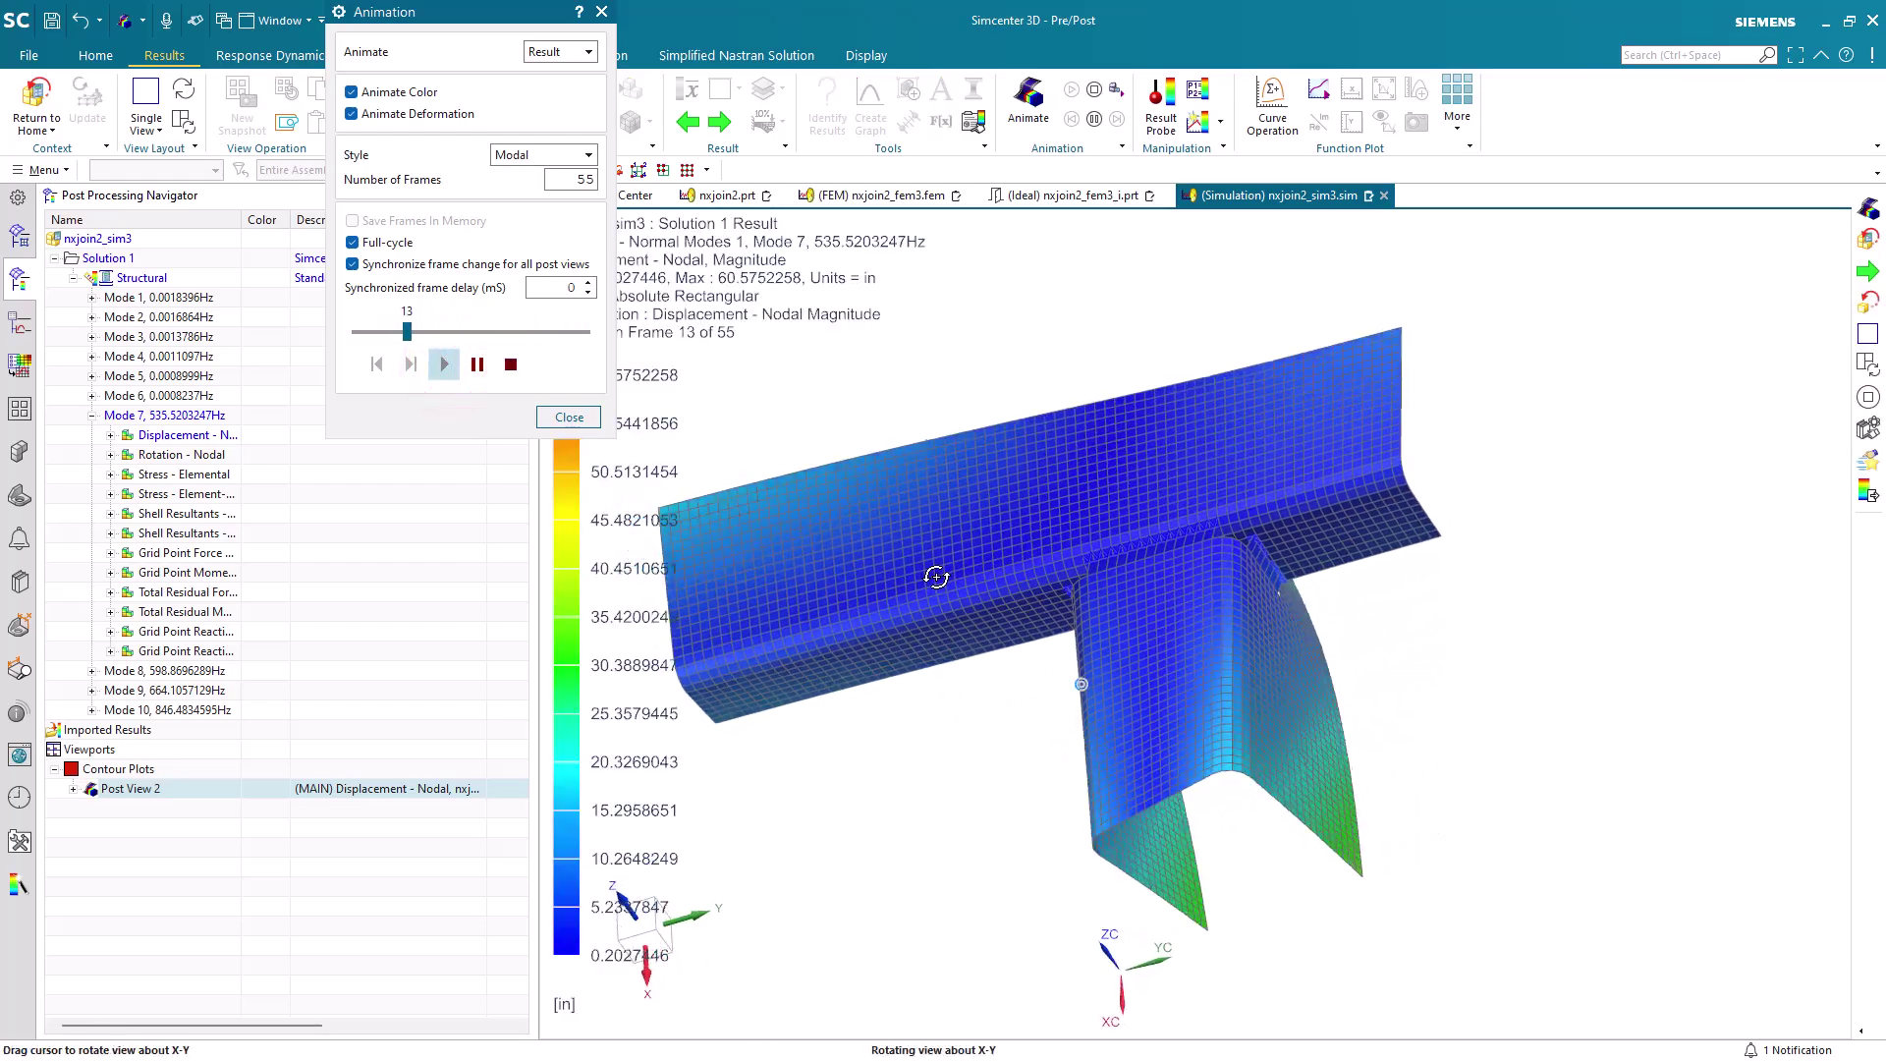
scroll(1052, 560, up, 5)
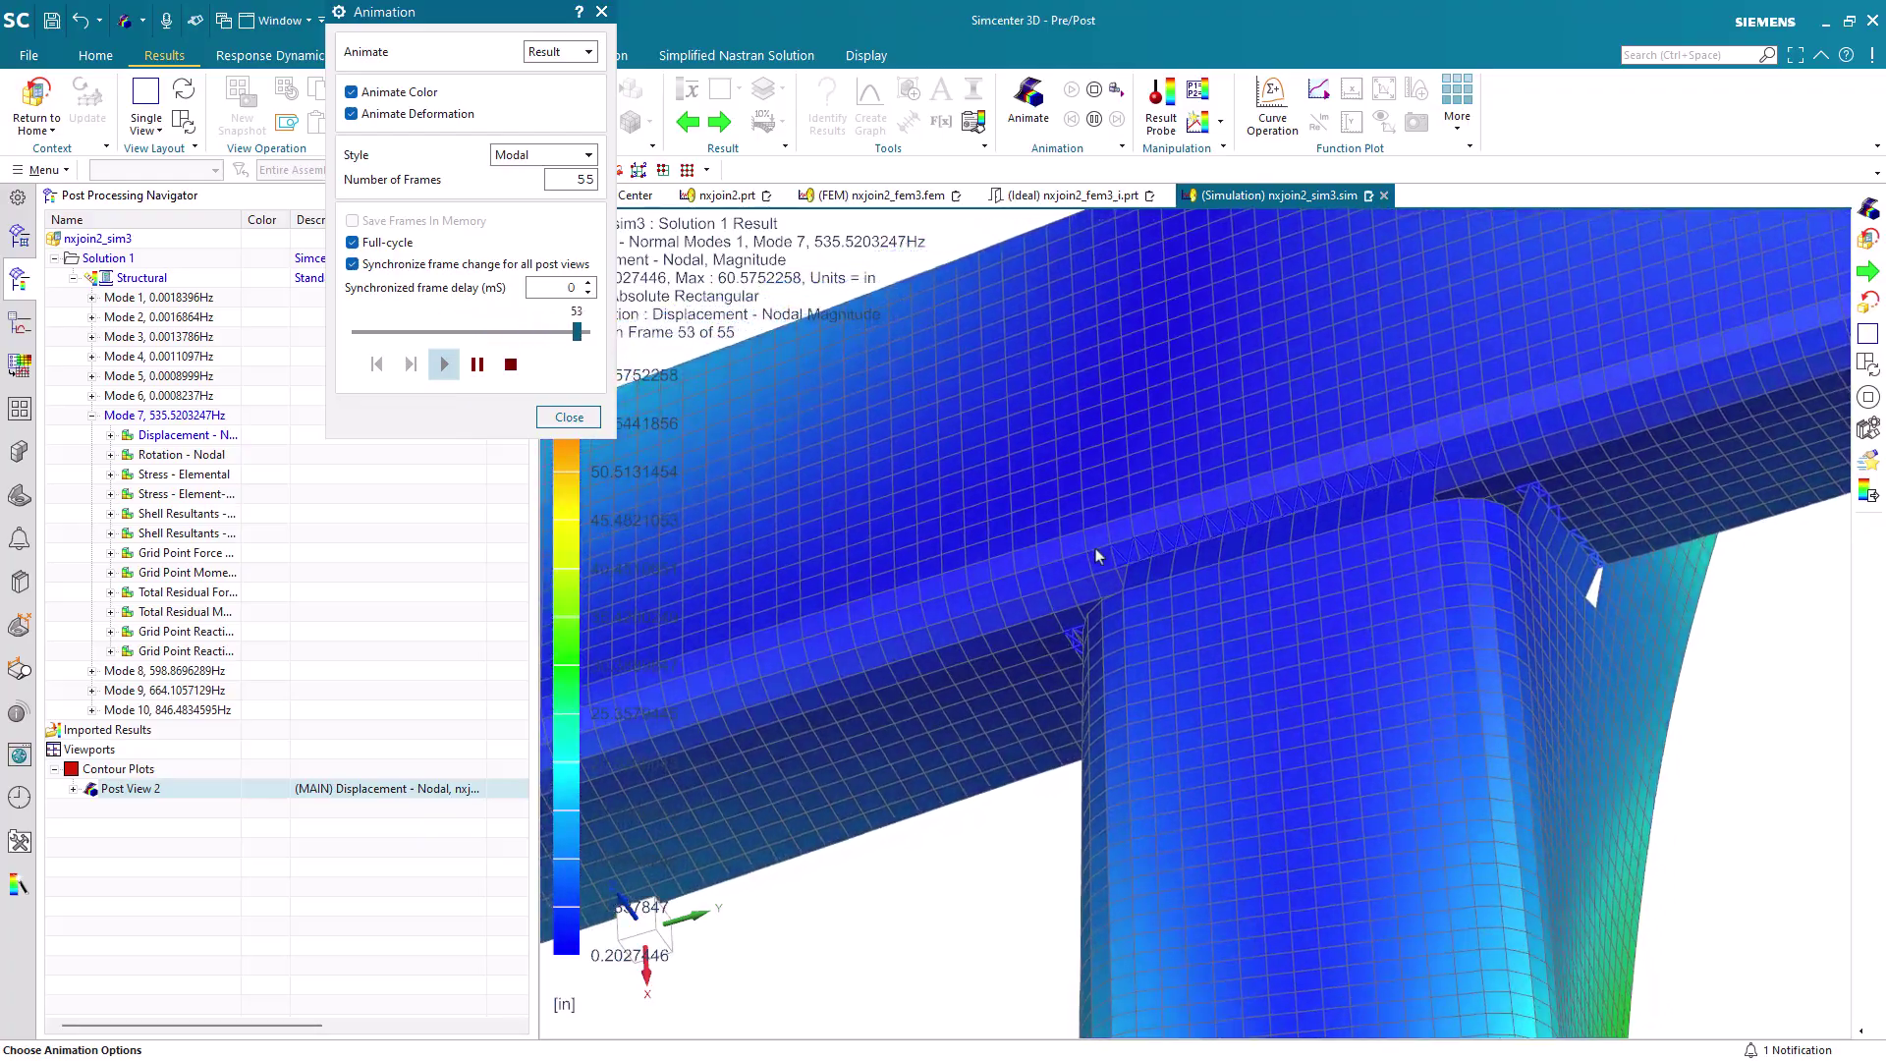
middle_drag(1097, 556, 1180, 564)
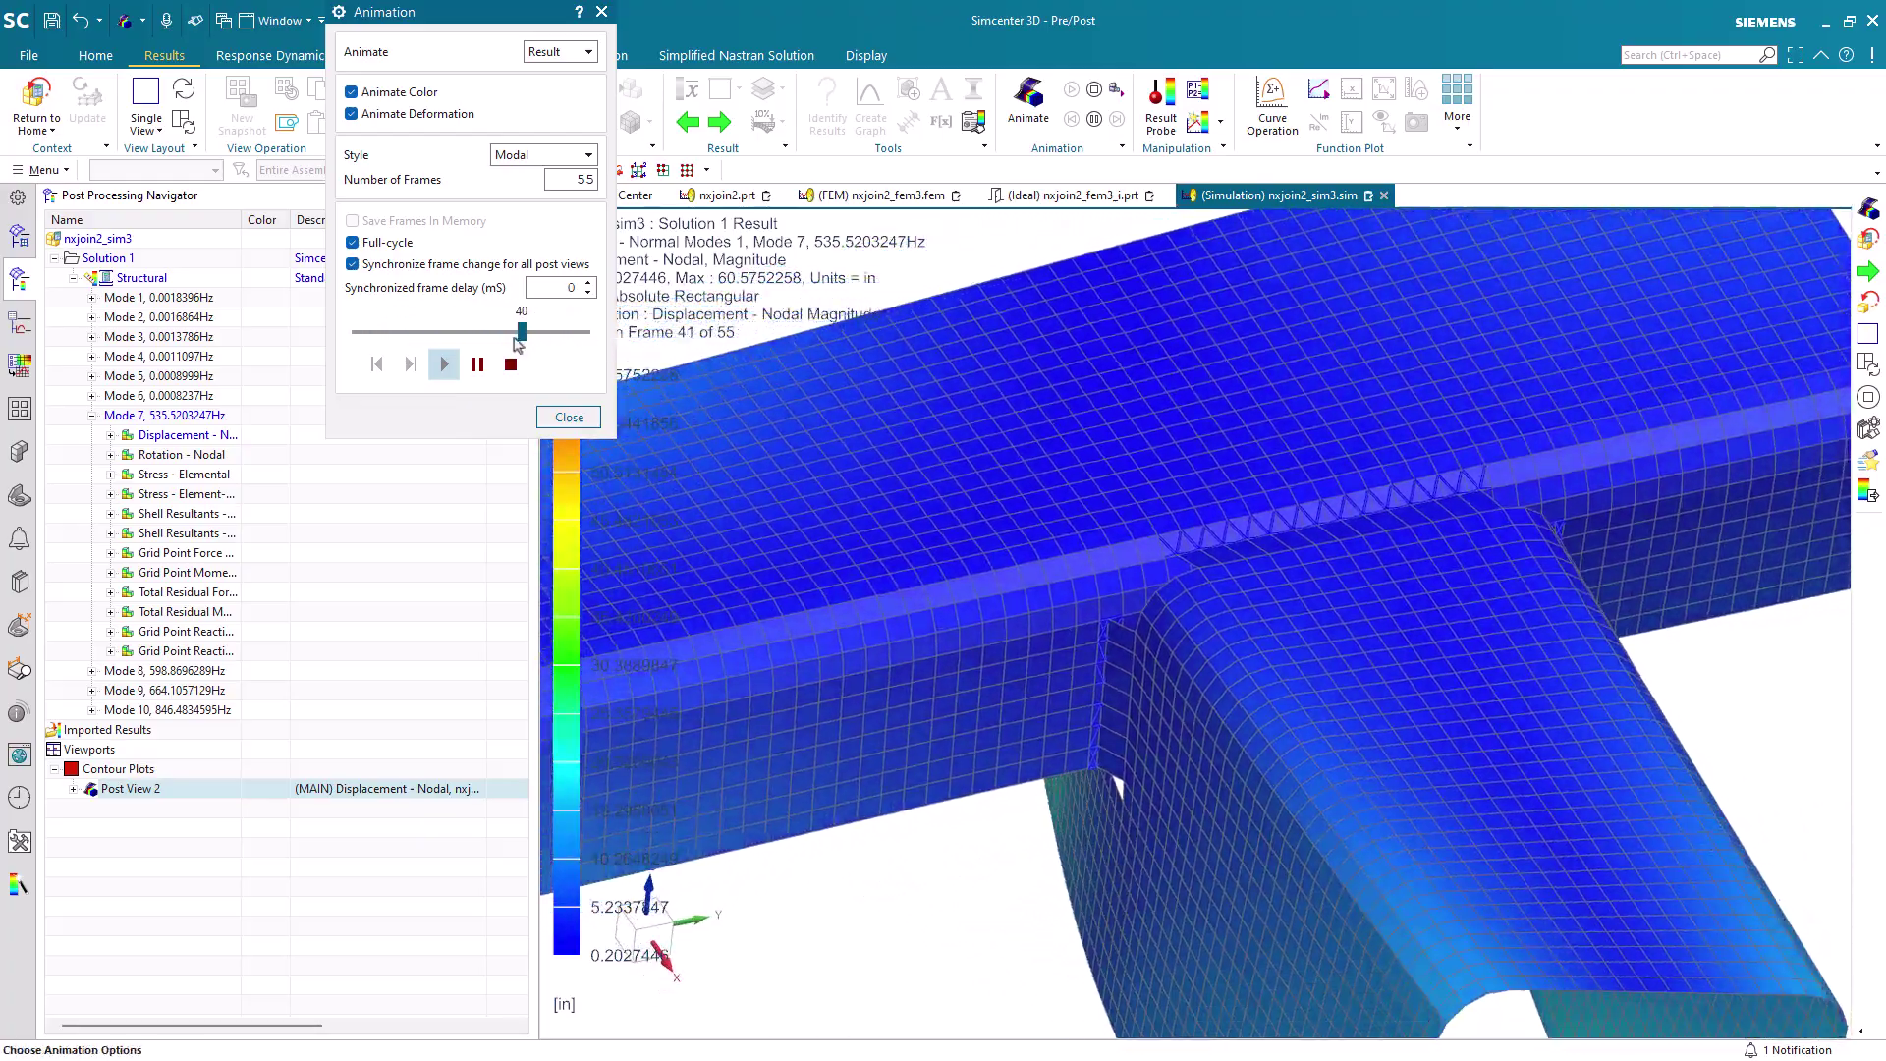
click(509, 364)
click(568, 417)
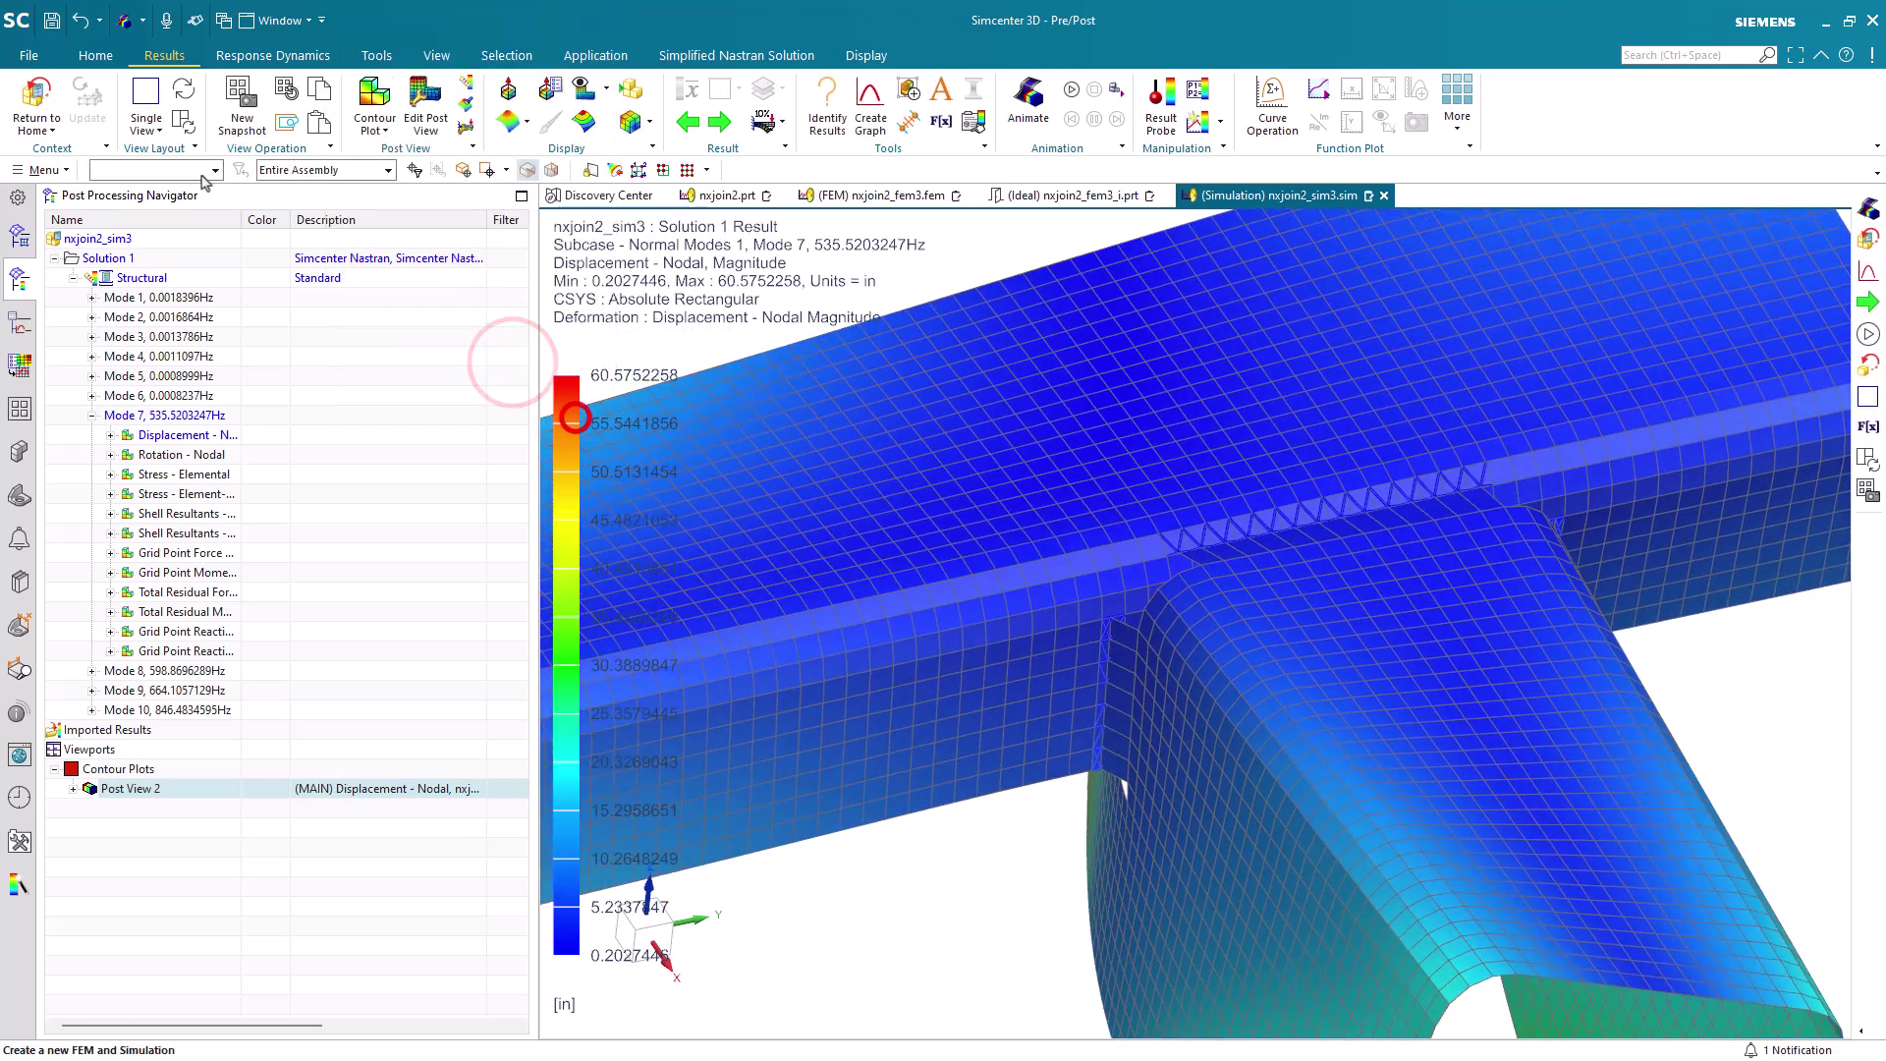
Return to Home and make nxjoin2.prt the work part.
click(36, 103)
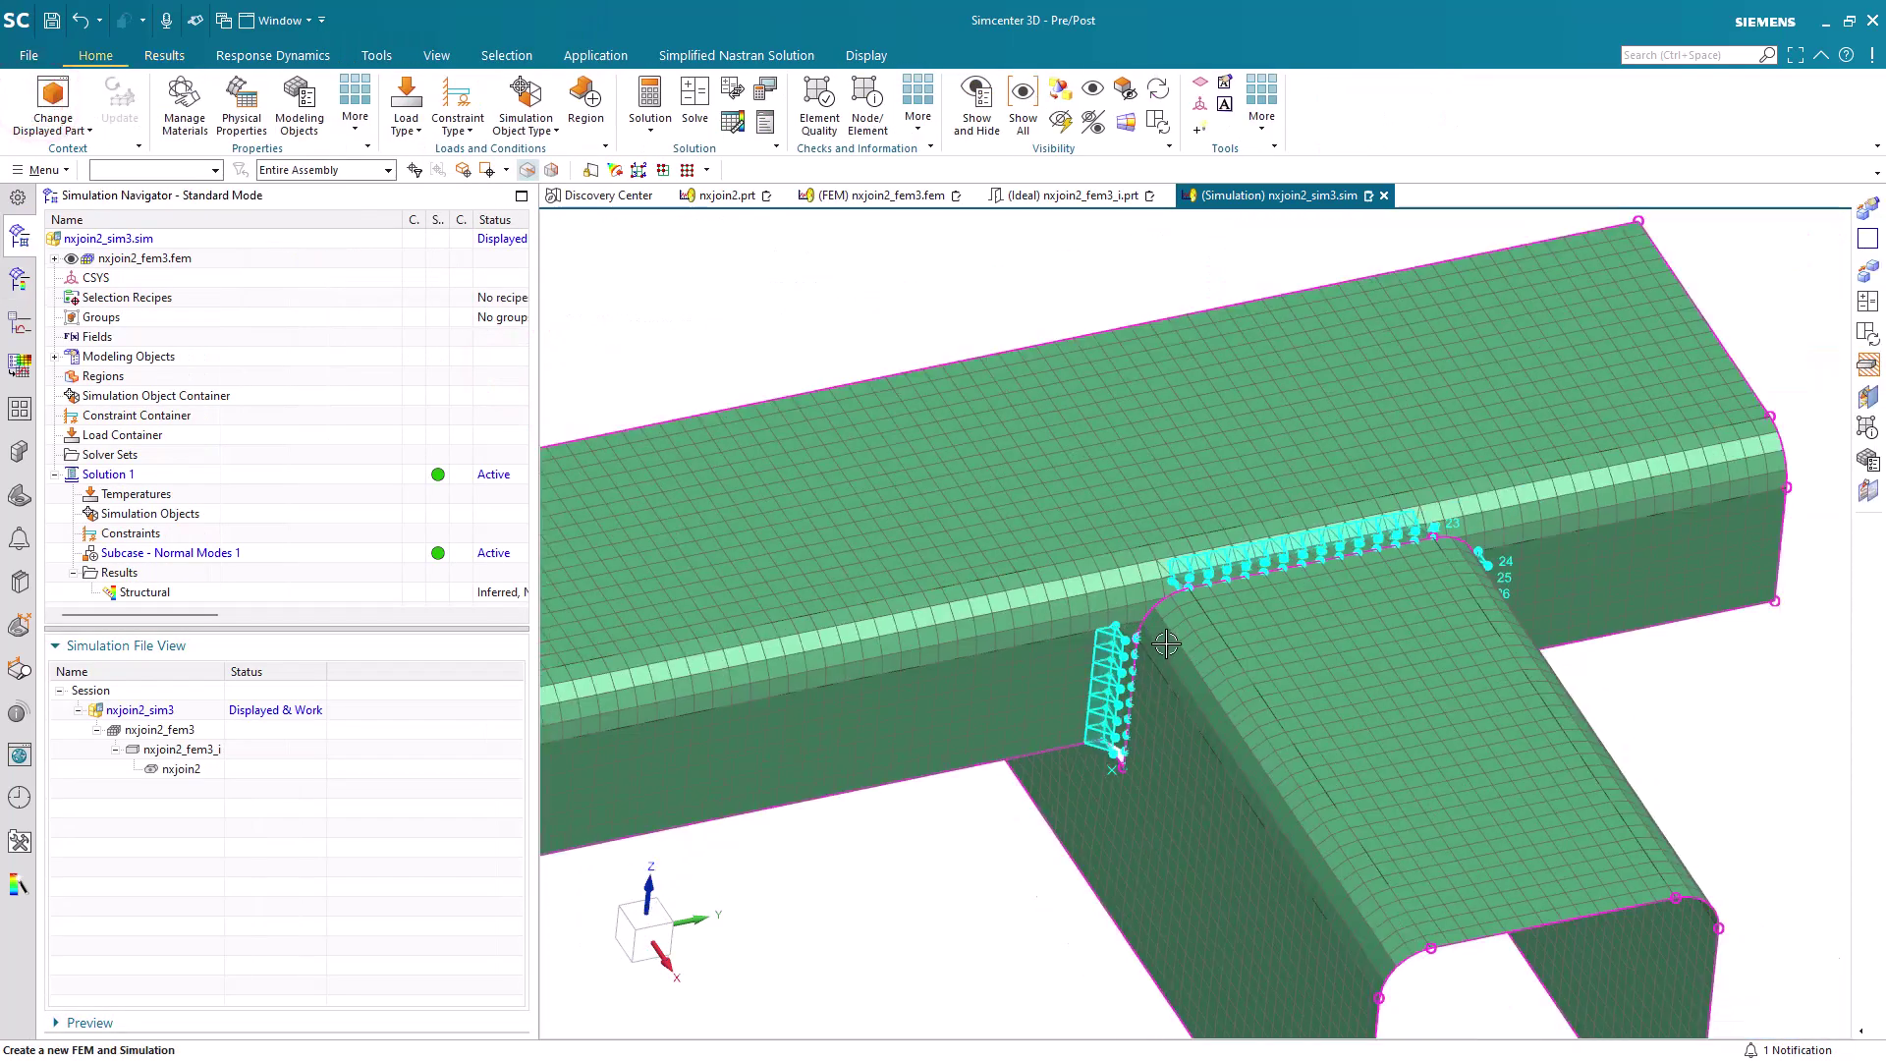
scroll(1165, 643, down, 1)
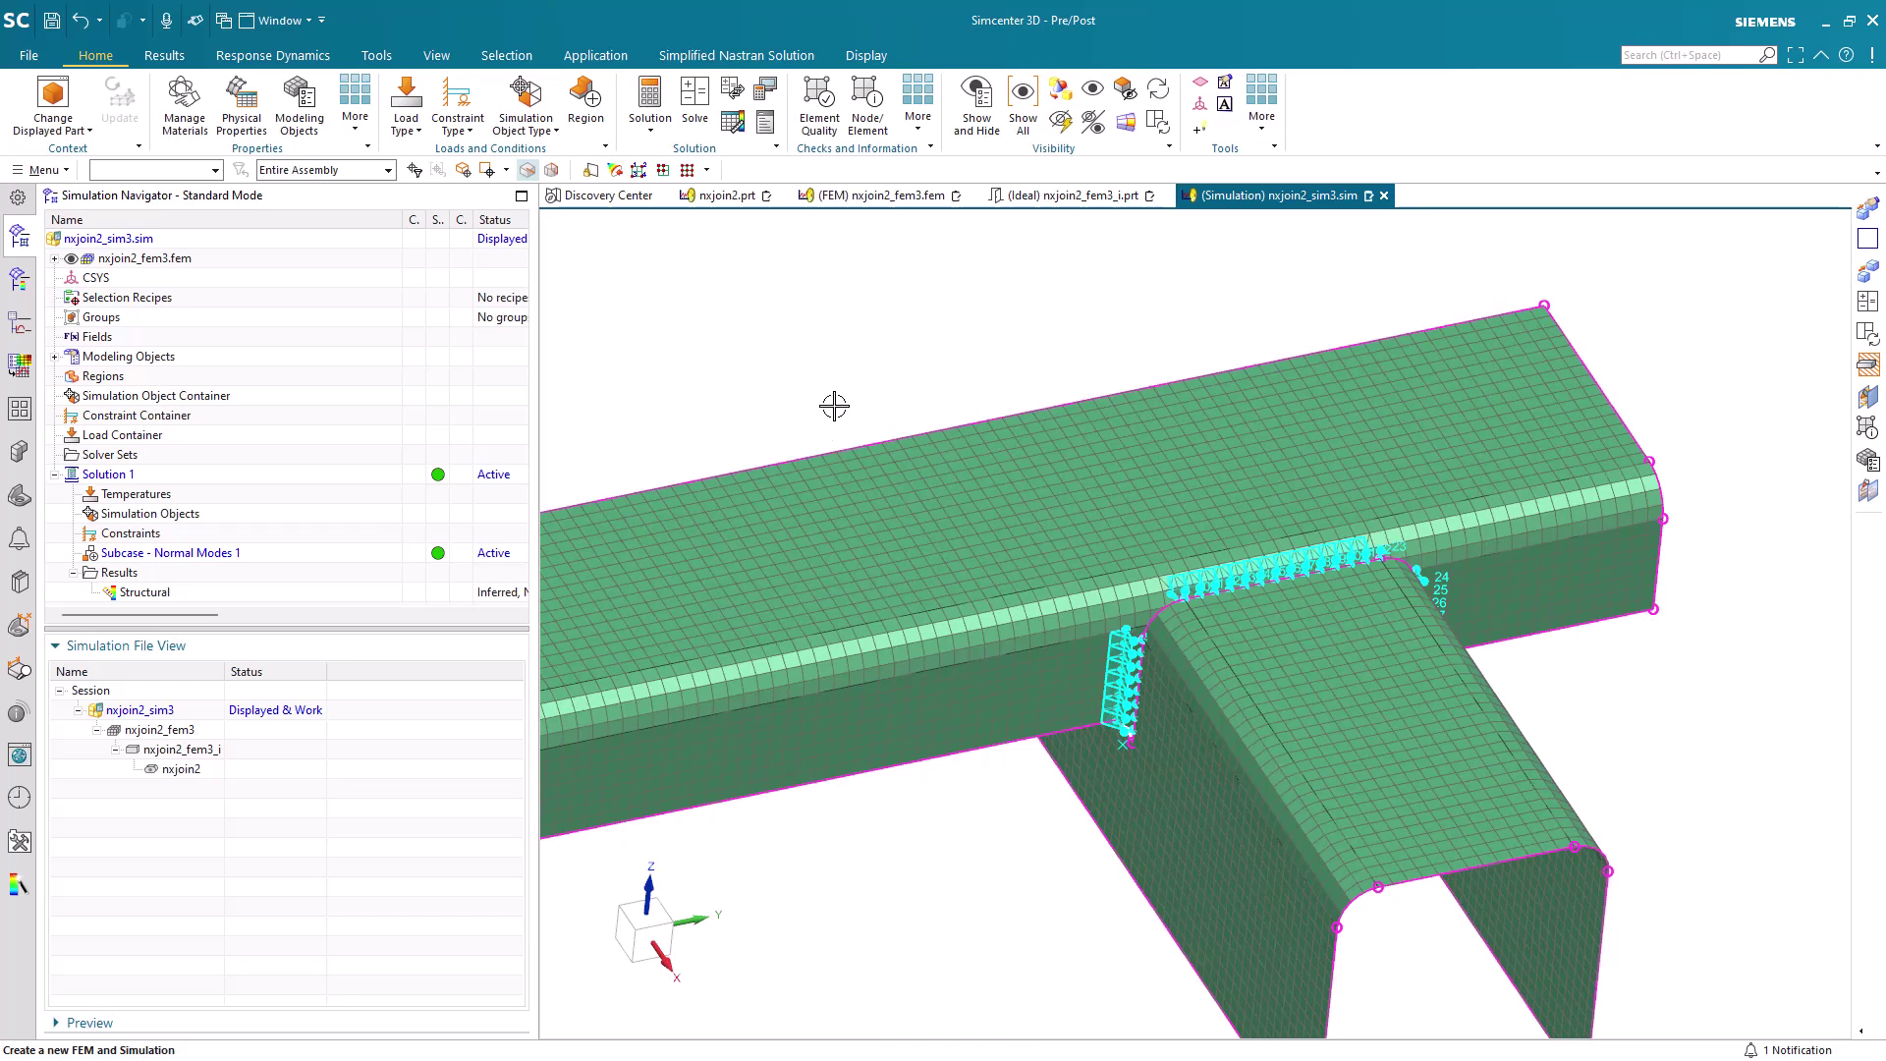
double_click(186, 769)
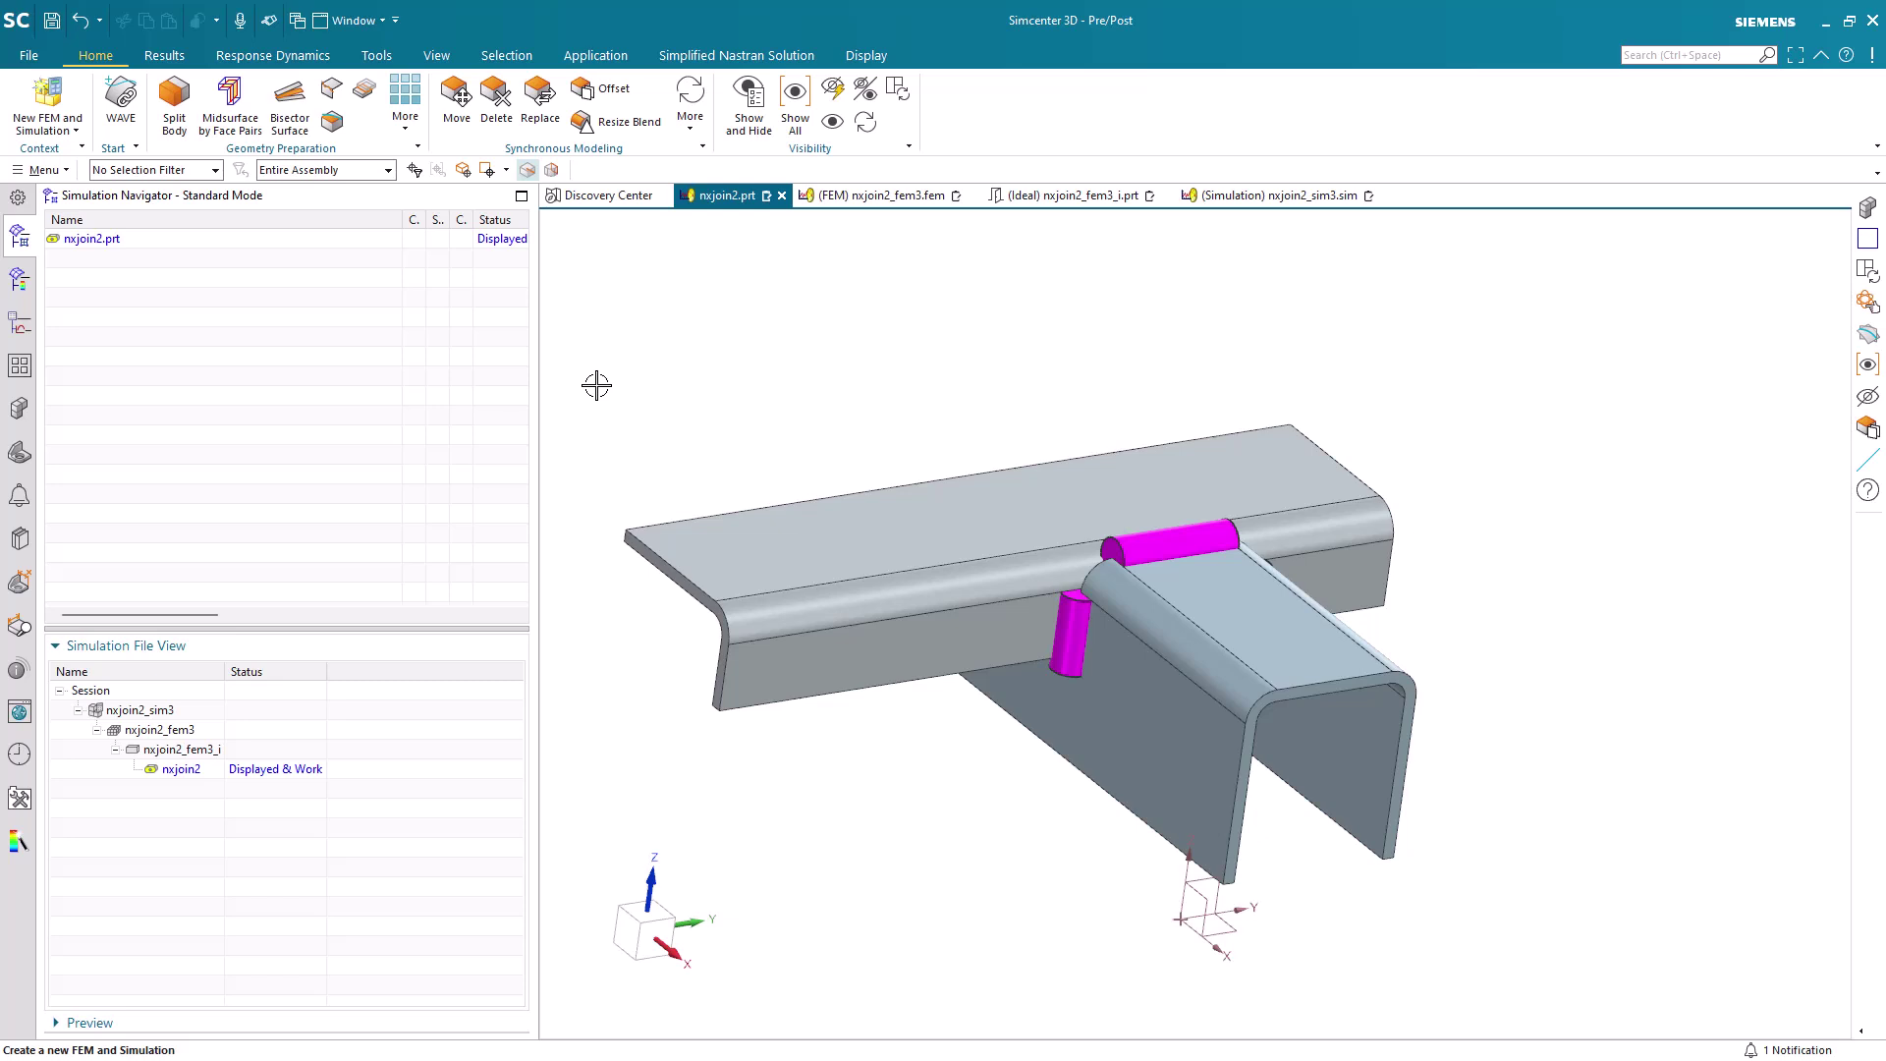
Edit the width expression's formula from 1.3 to 2 in the Expressions dialog.
key(ctrl+e)
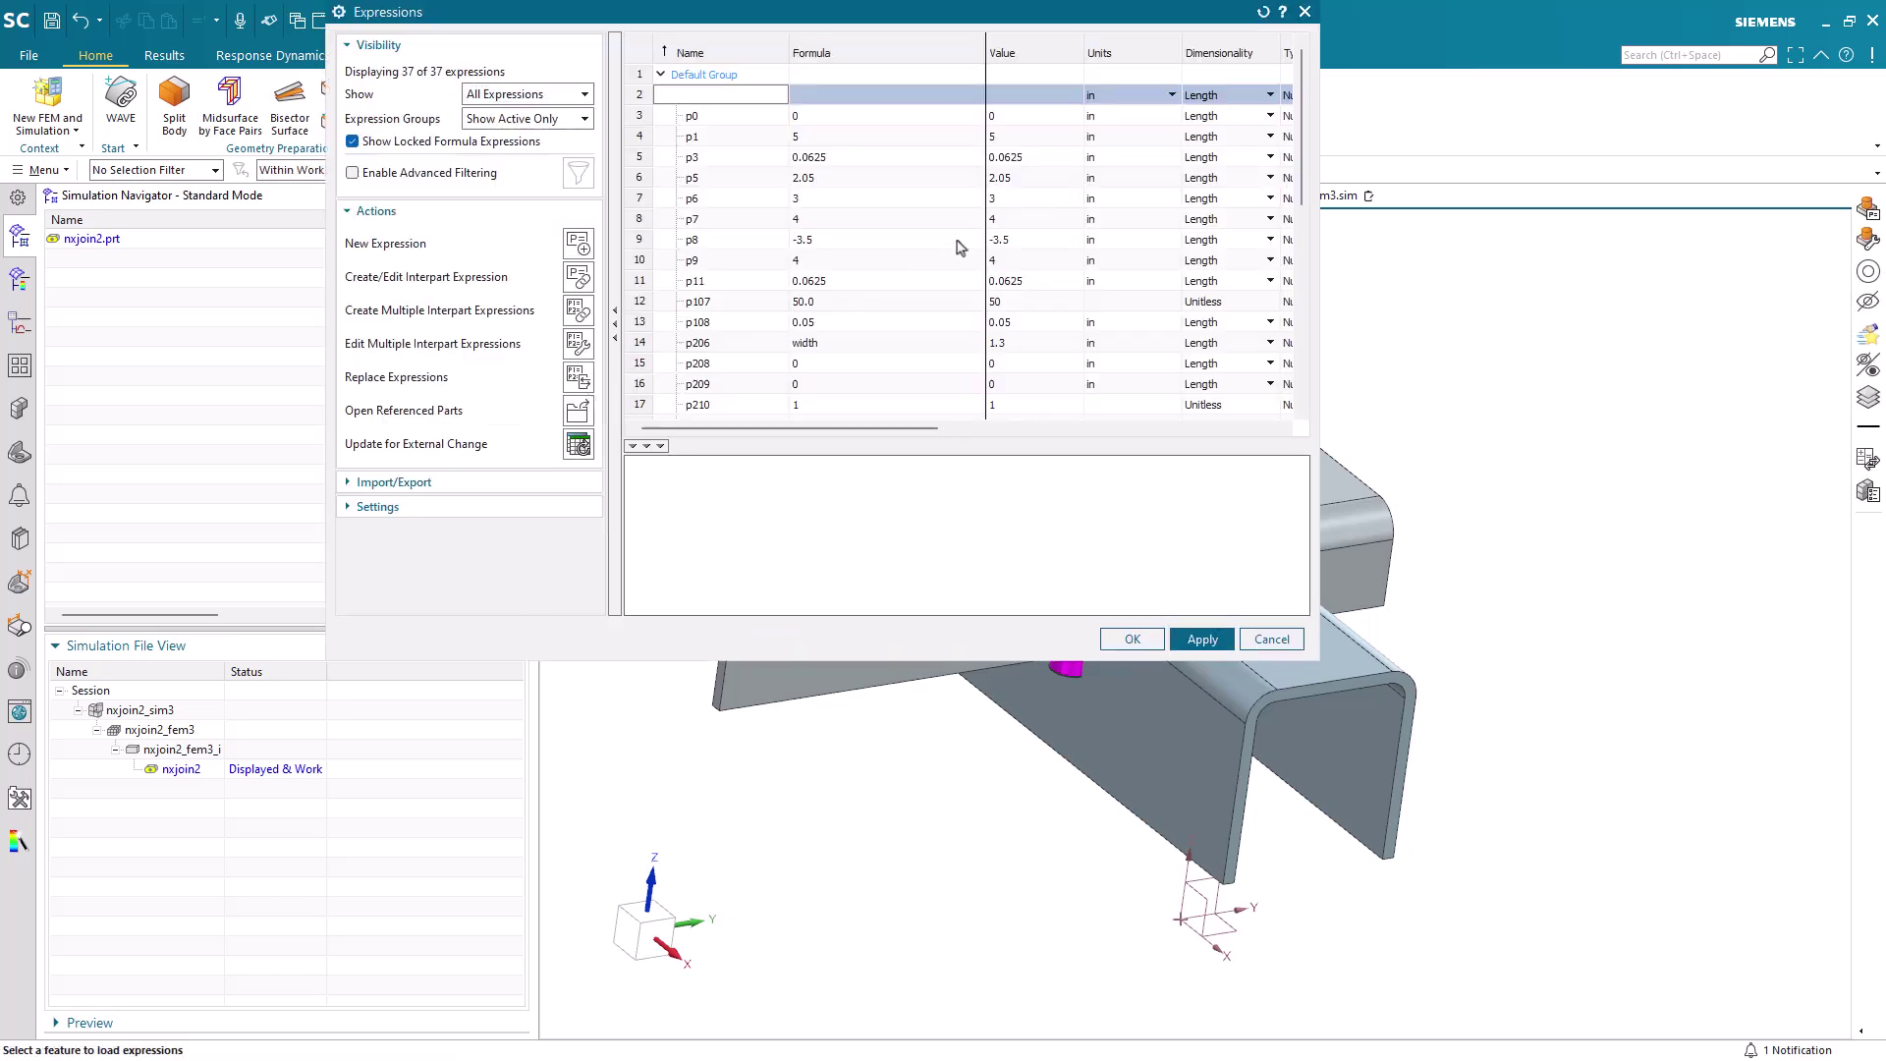
scroll(977, 239, down, 7)
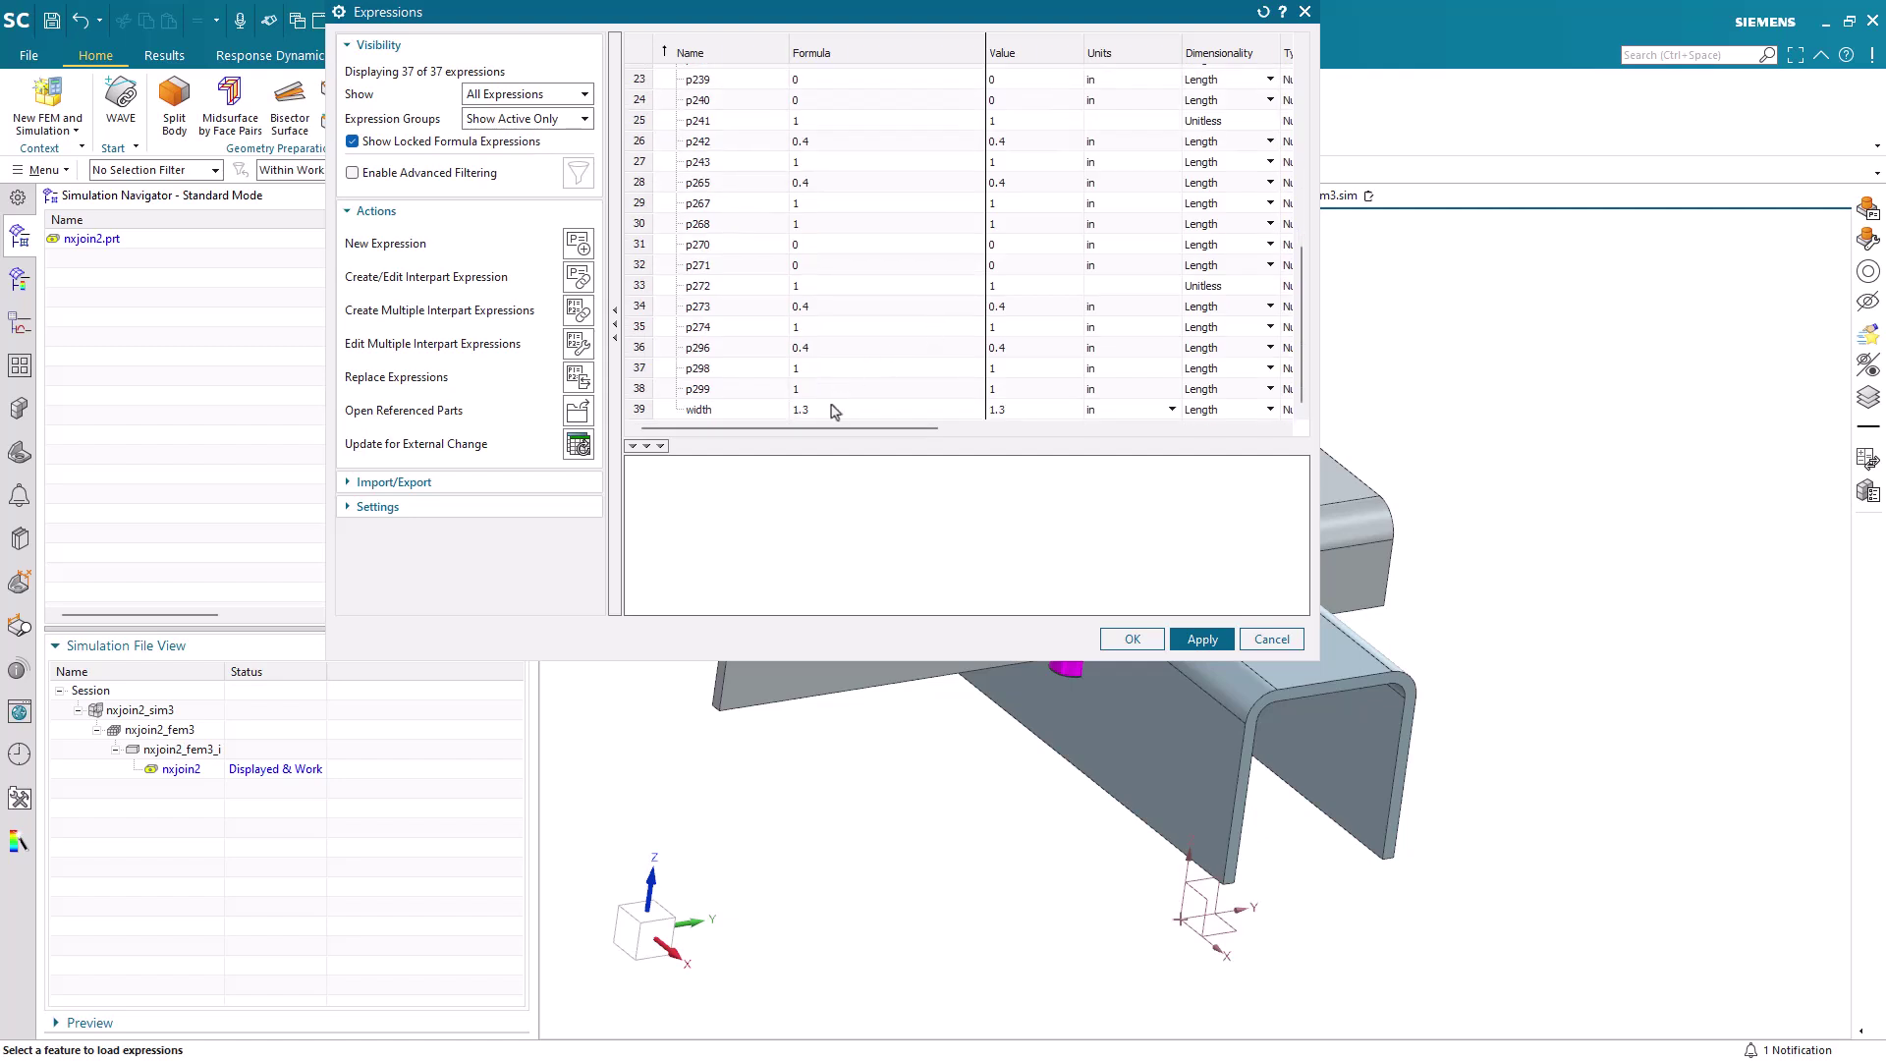
double_click(831, 411)
text(2)
drag(945, 8, 729, 153)
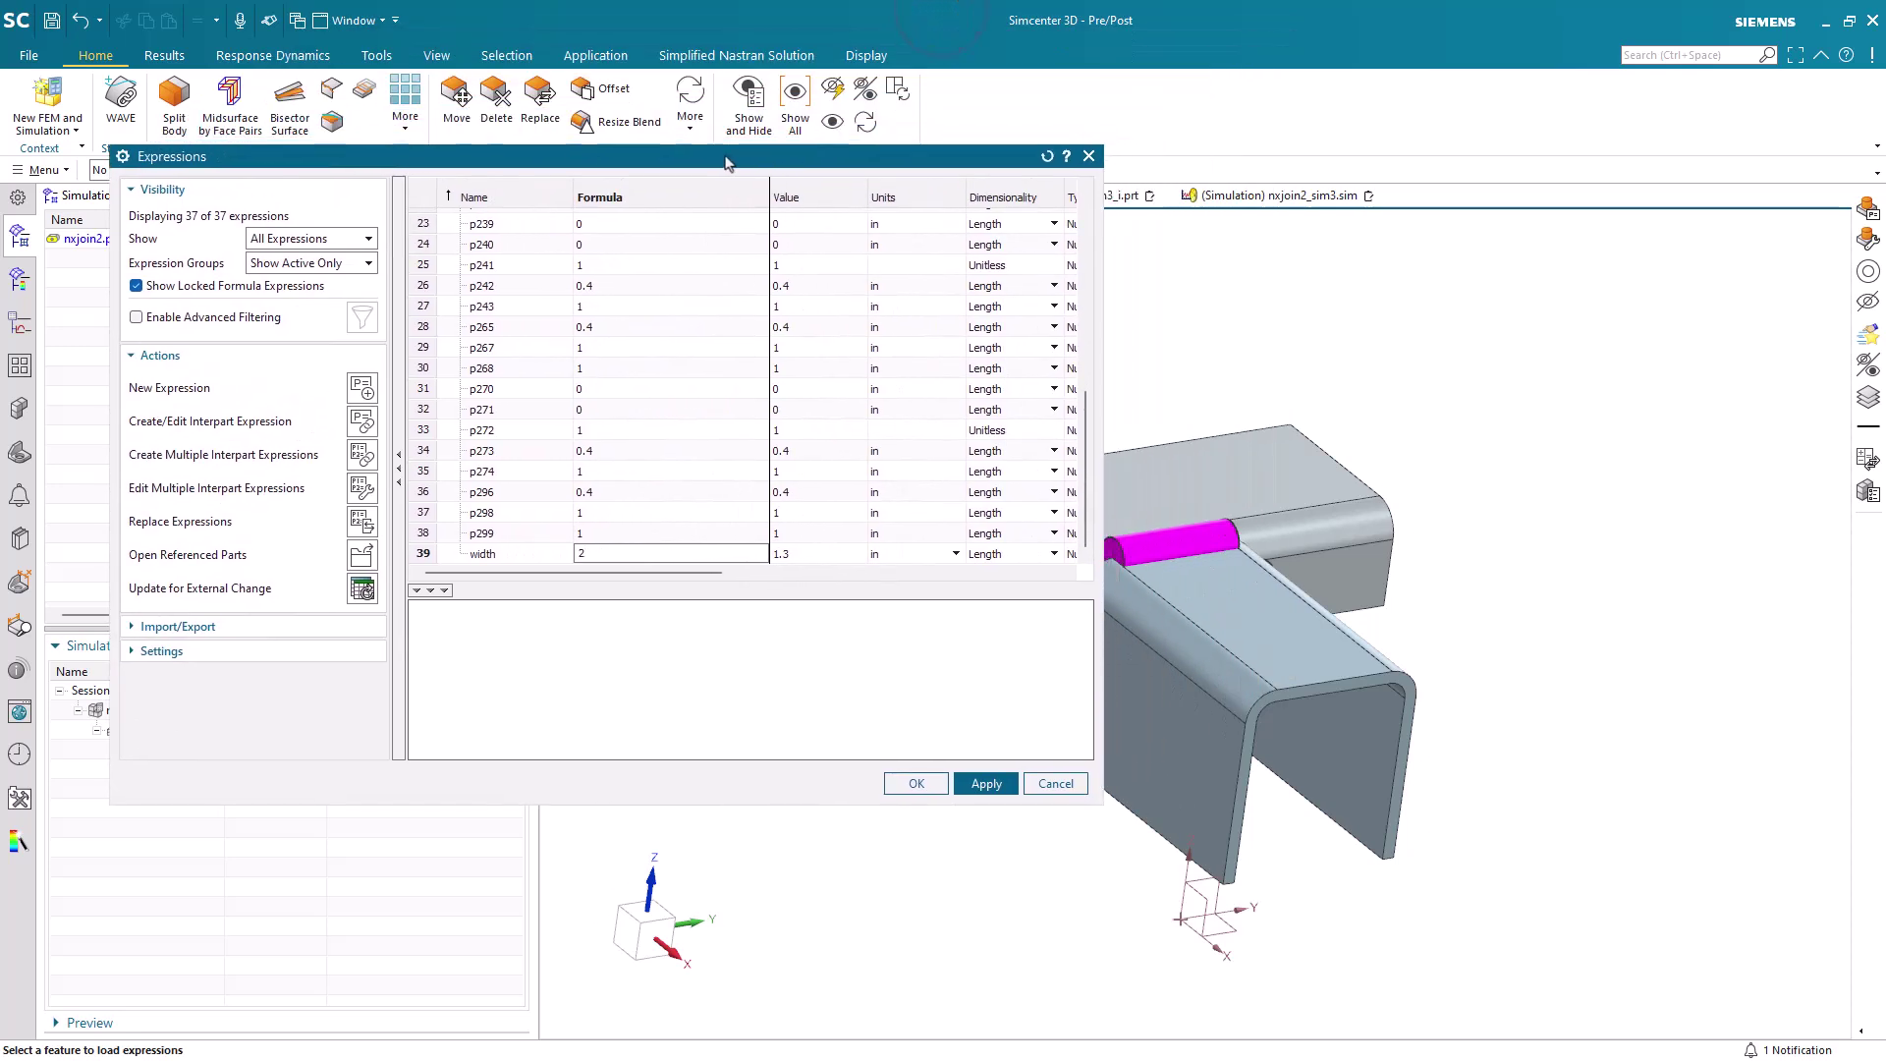
Apply the new width, then give the ARC2 arc weld three 0.4 in skip segments.
click(913, 784)
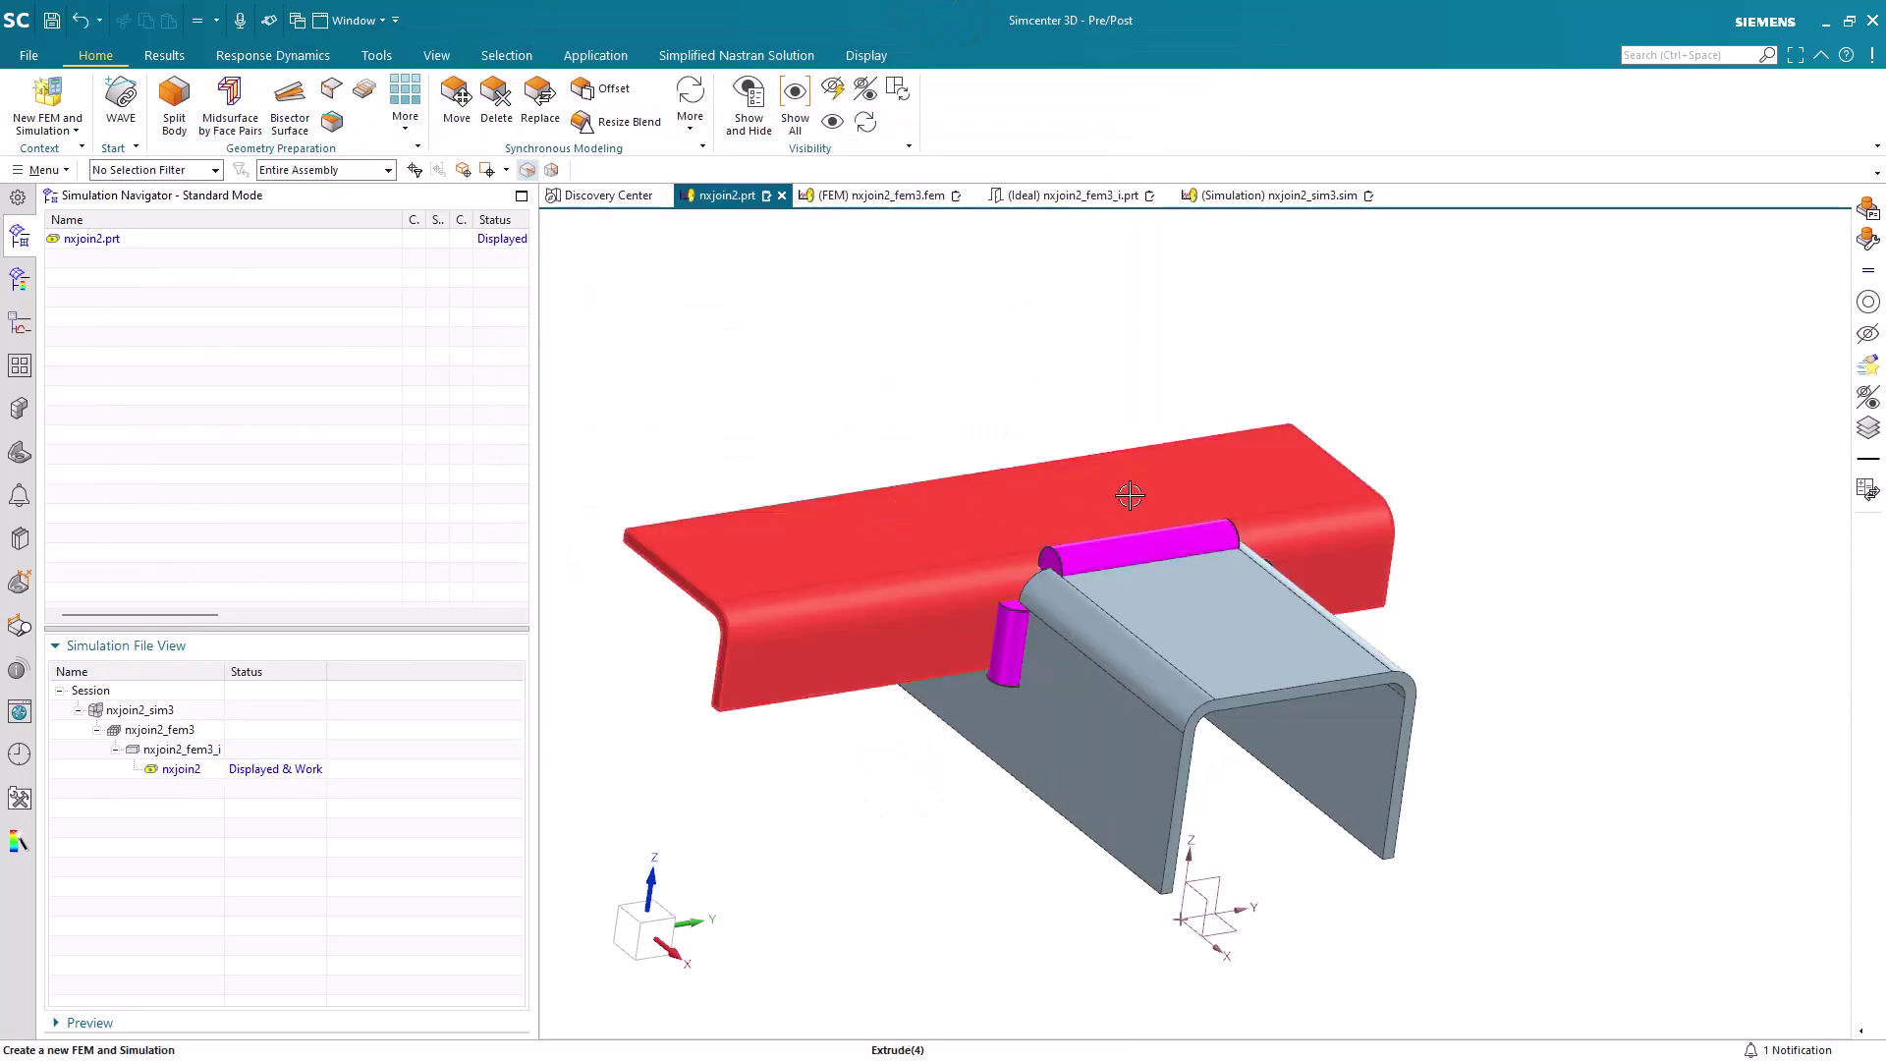
scroll(1129, 496, up, 2)
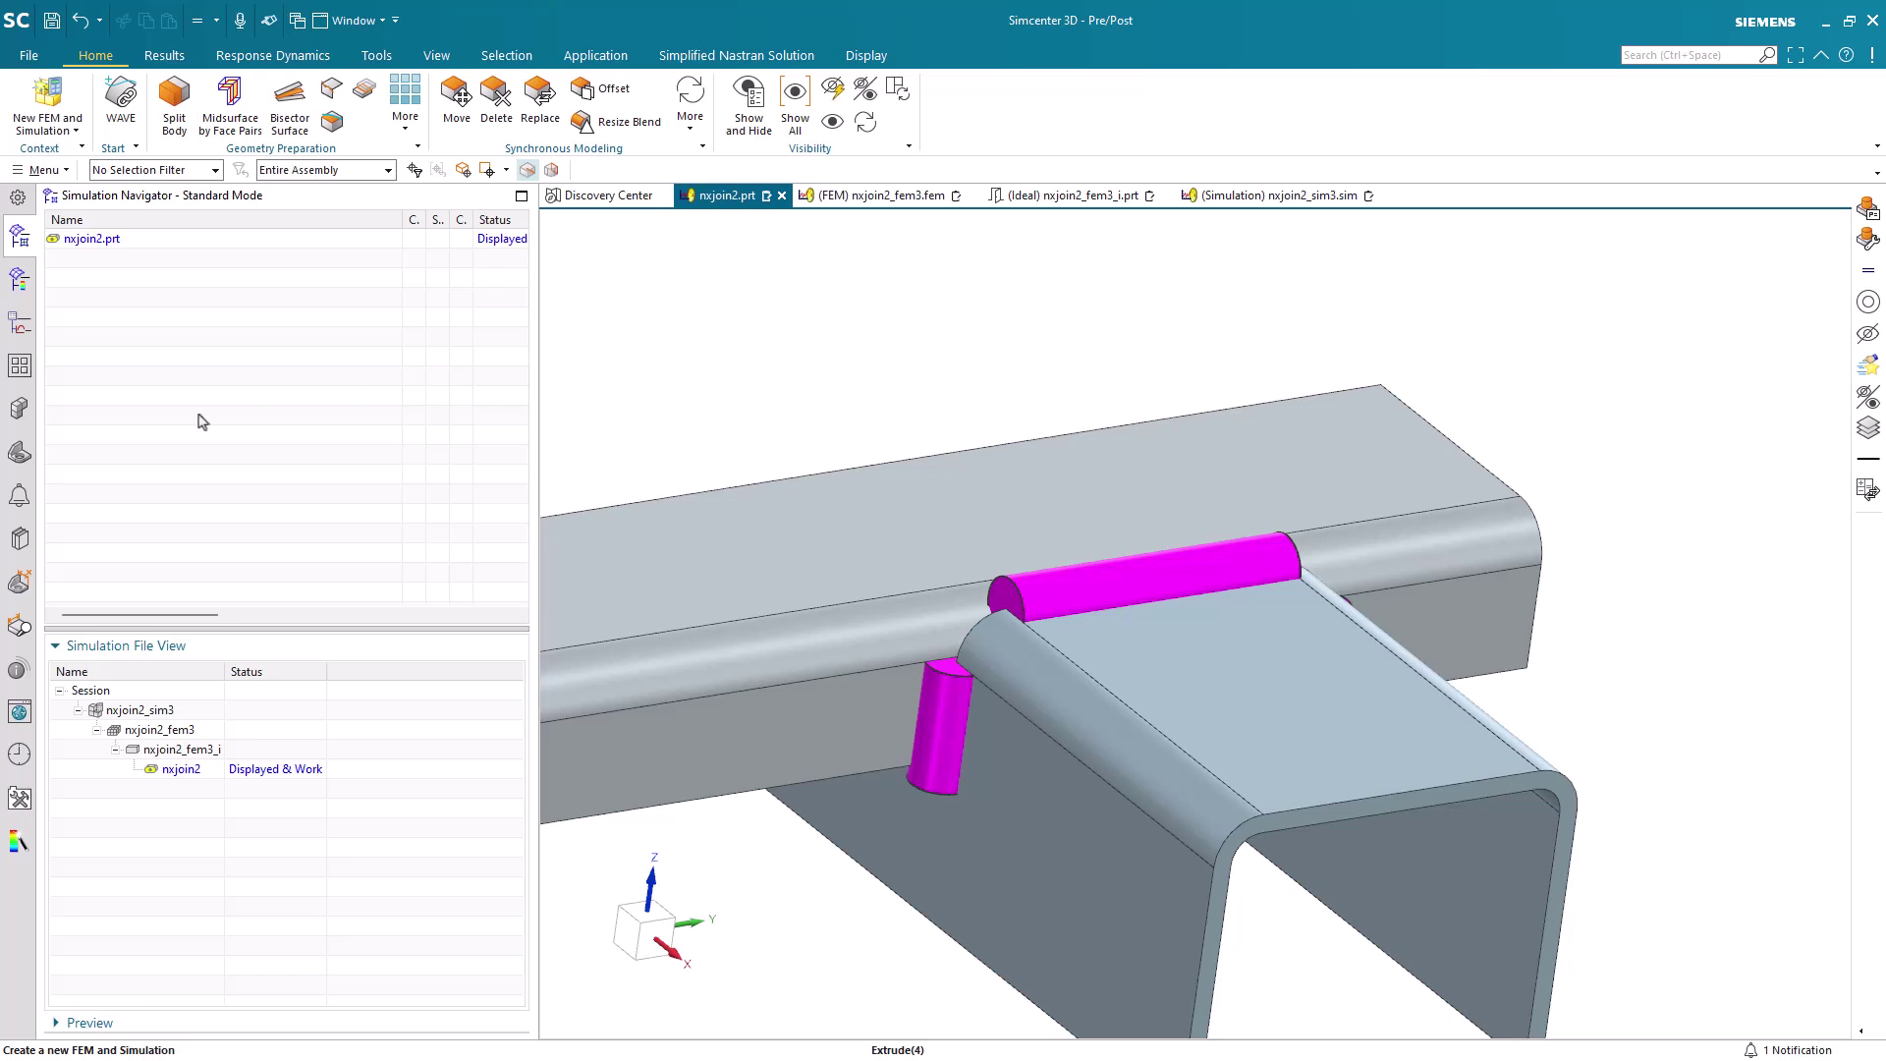
click(20, 455)
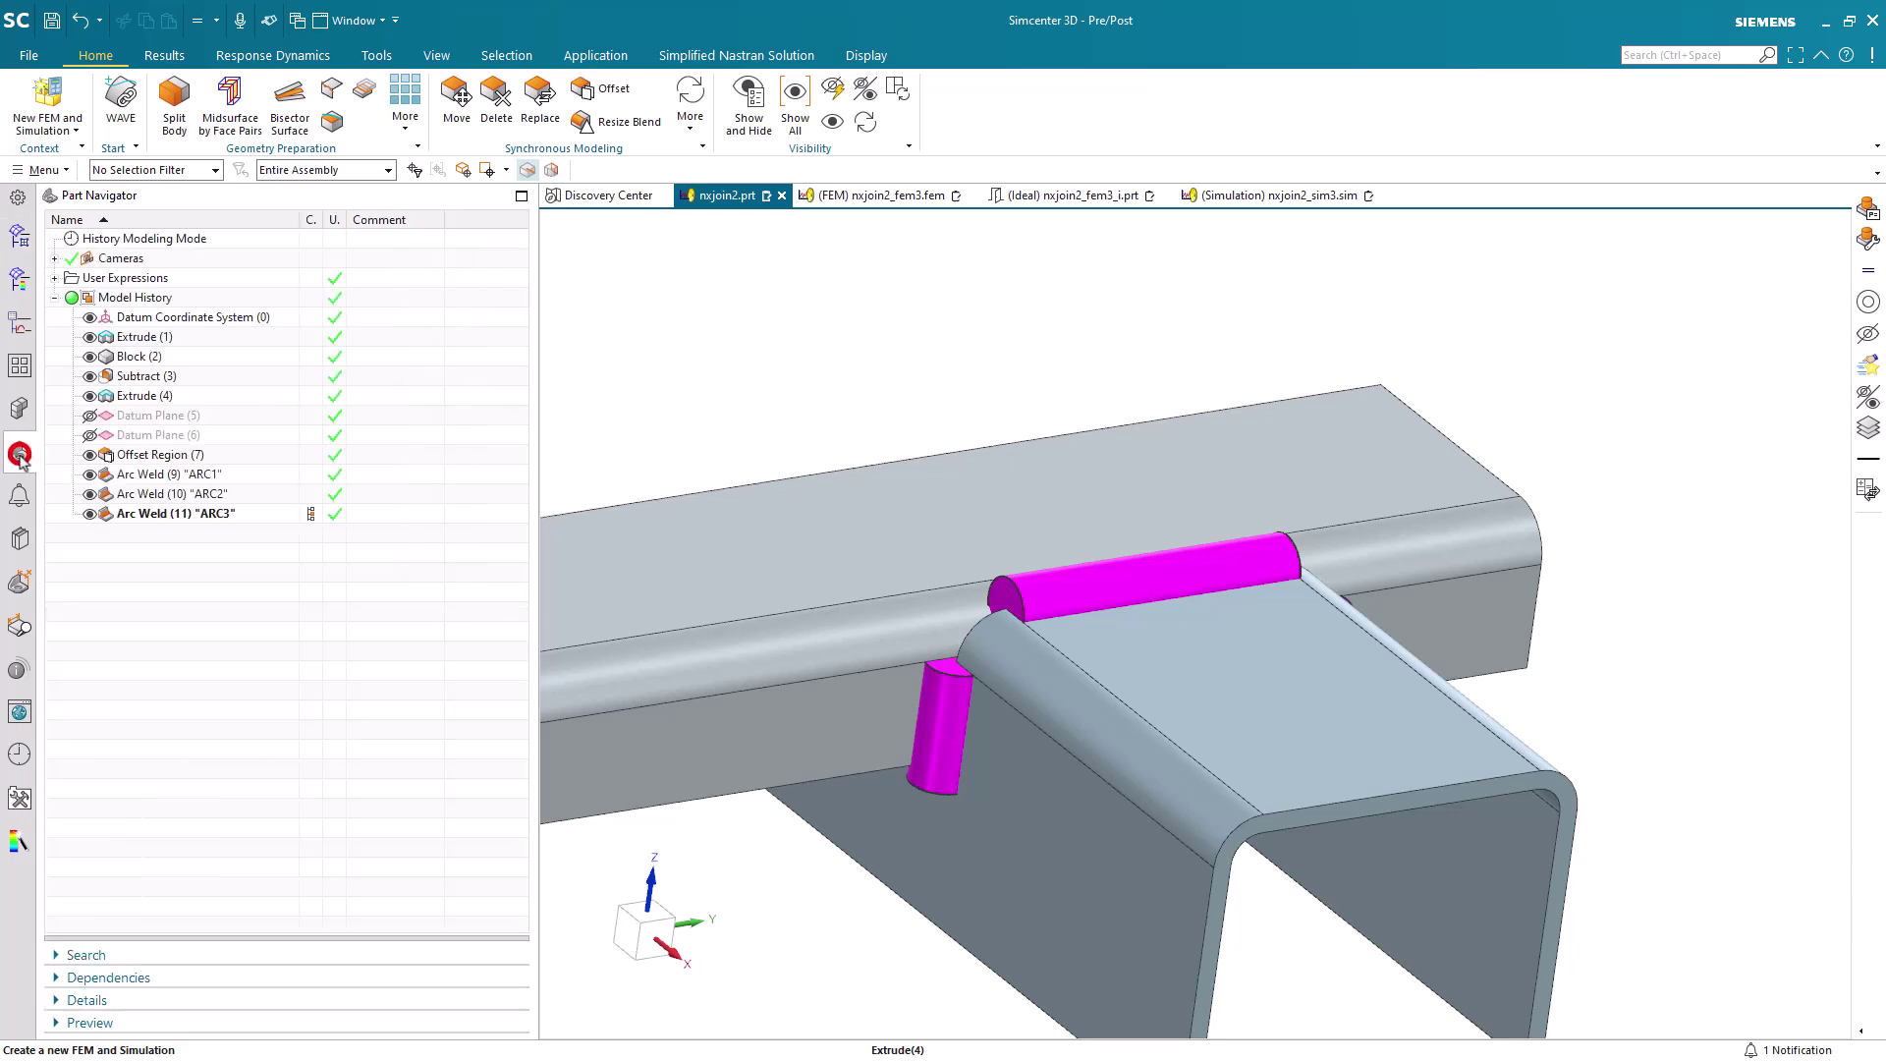
click(142, 493)
double_click(145, 495)
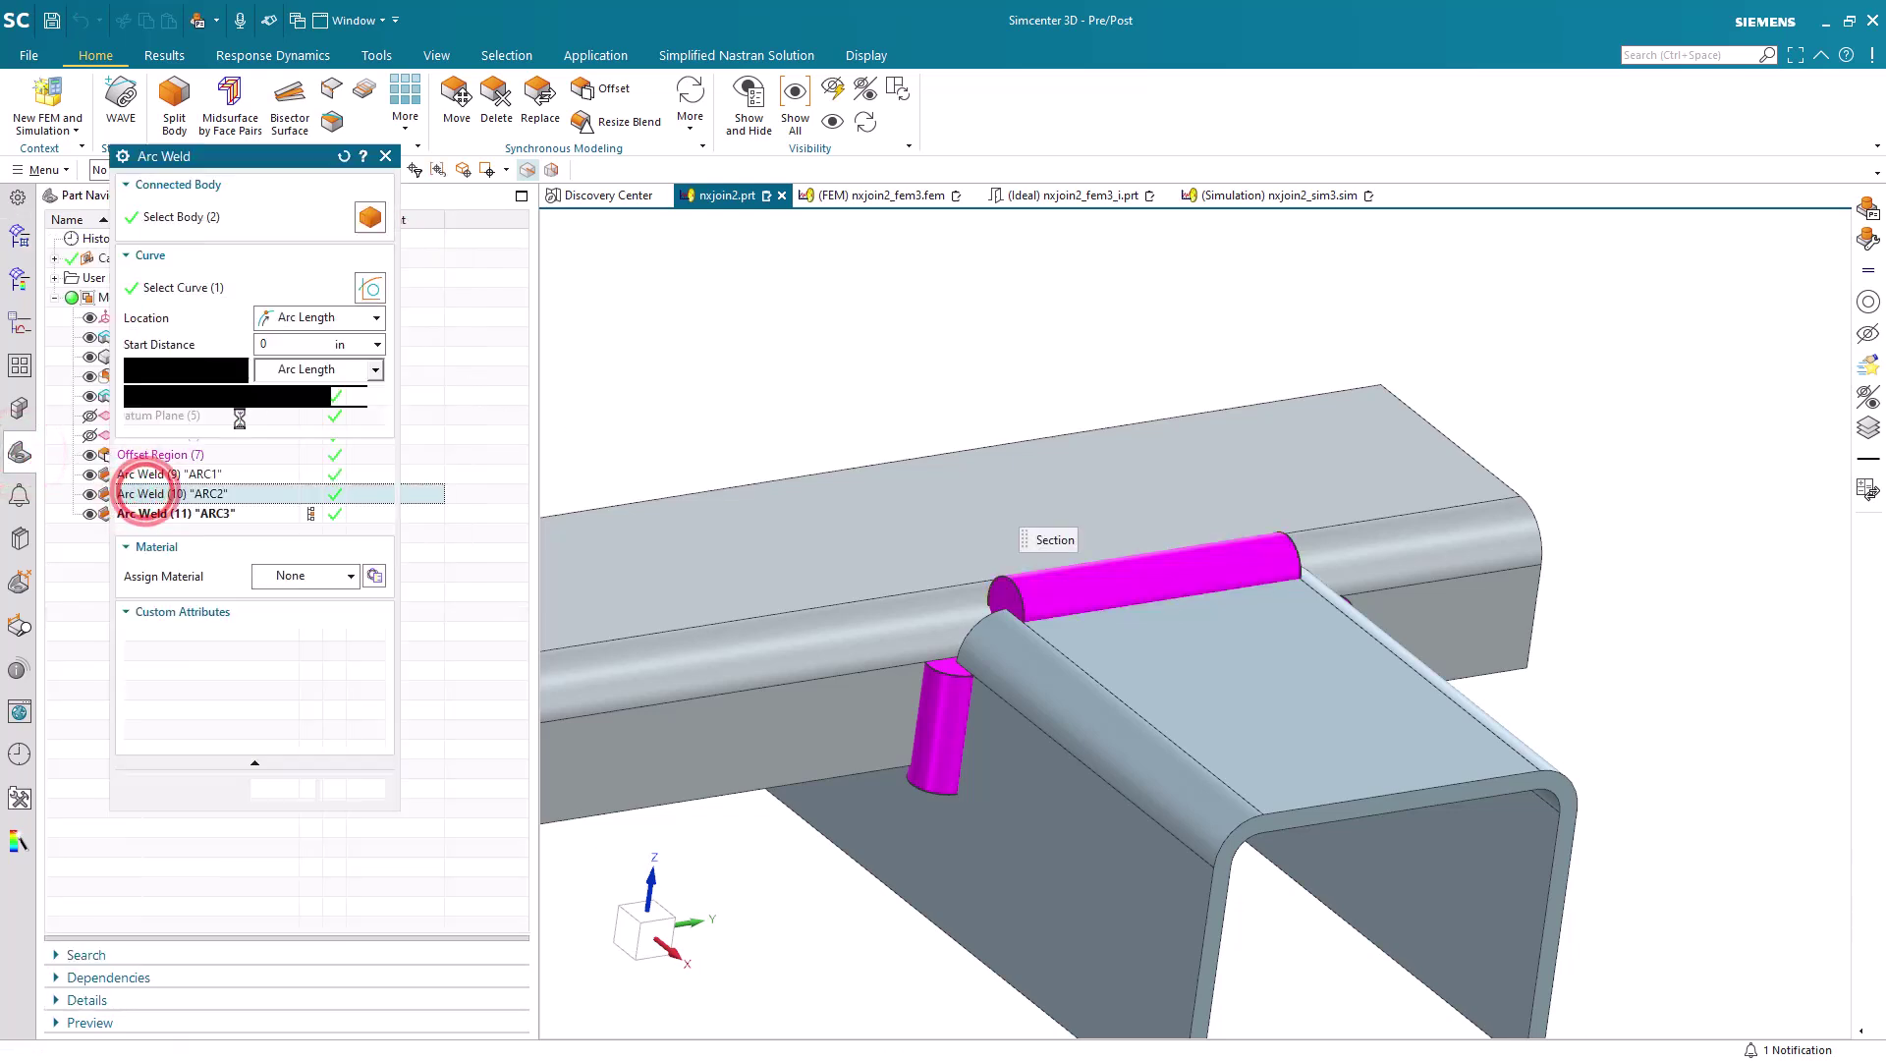
click(133, 419)
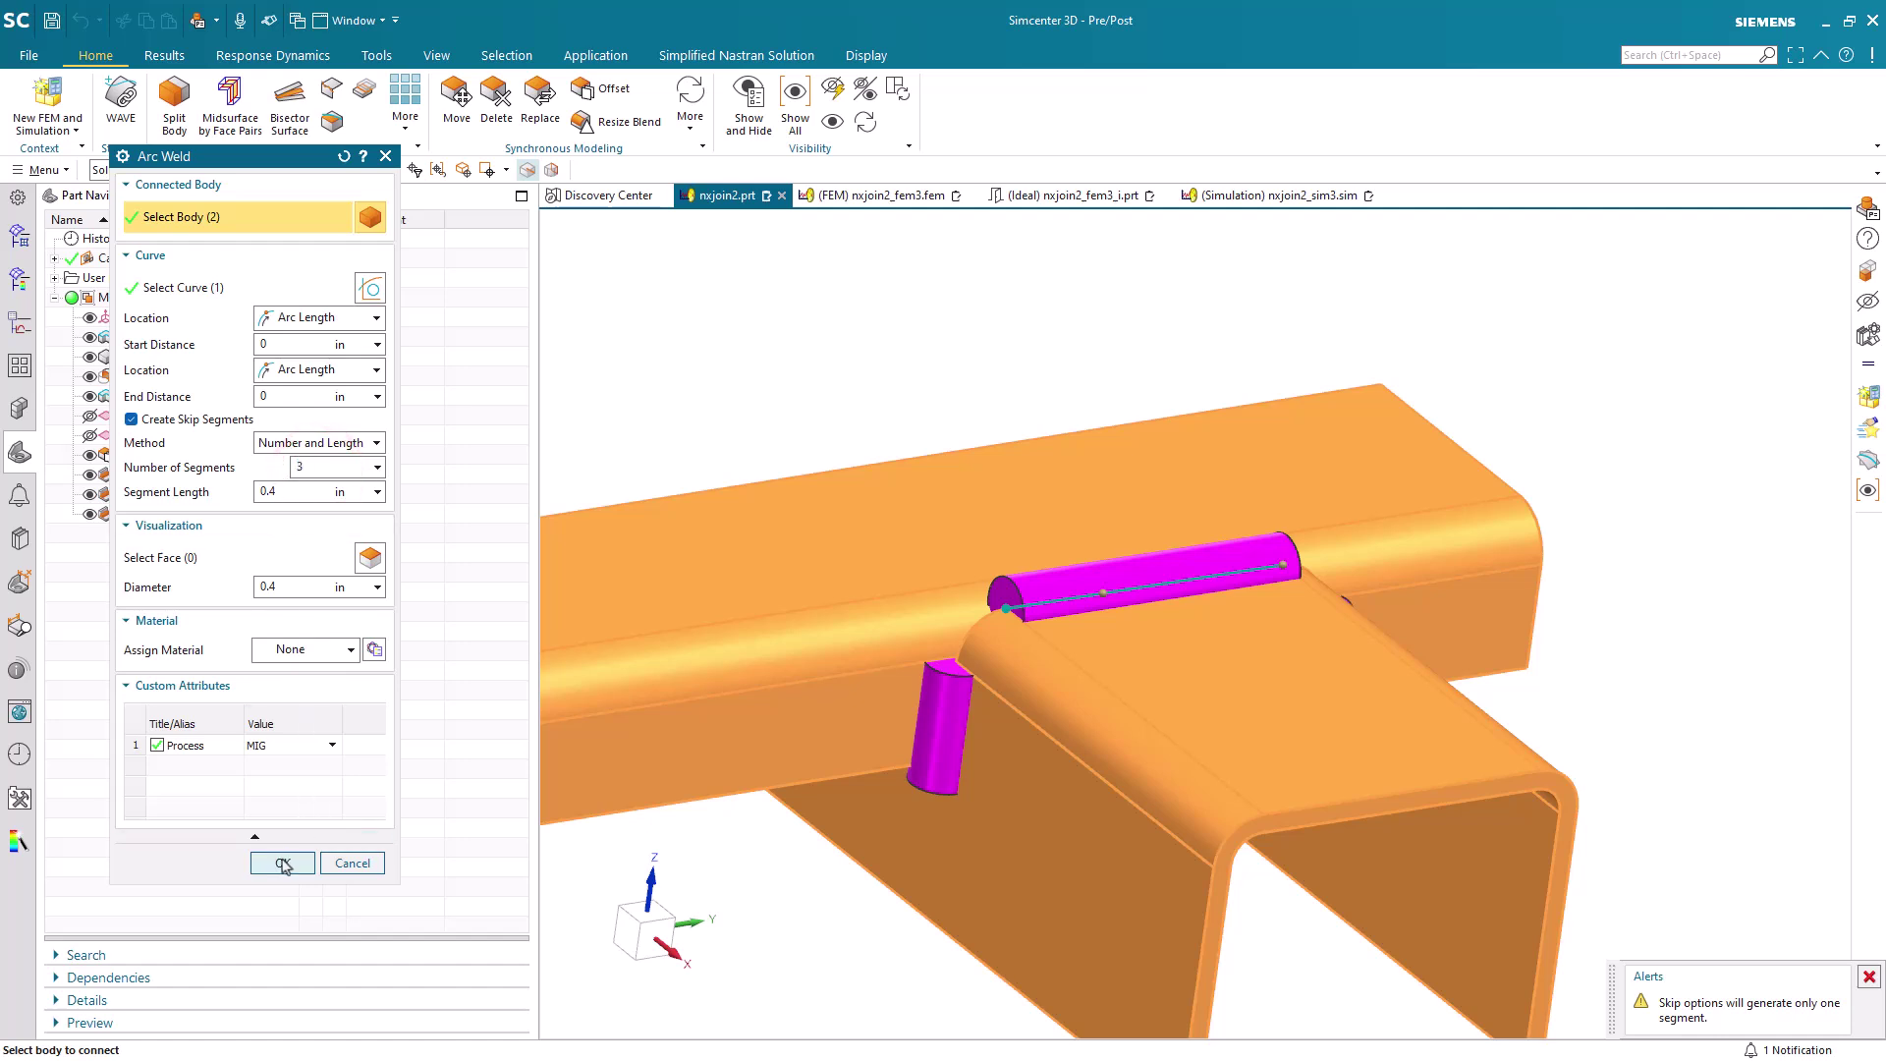
click(283, 865)
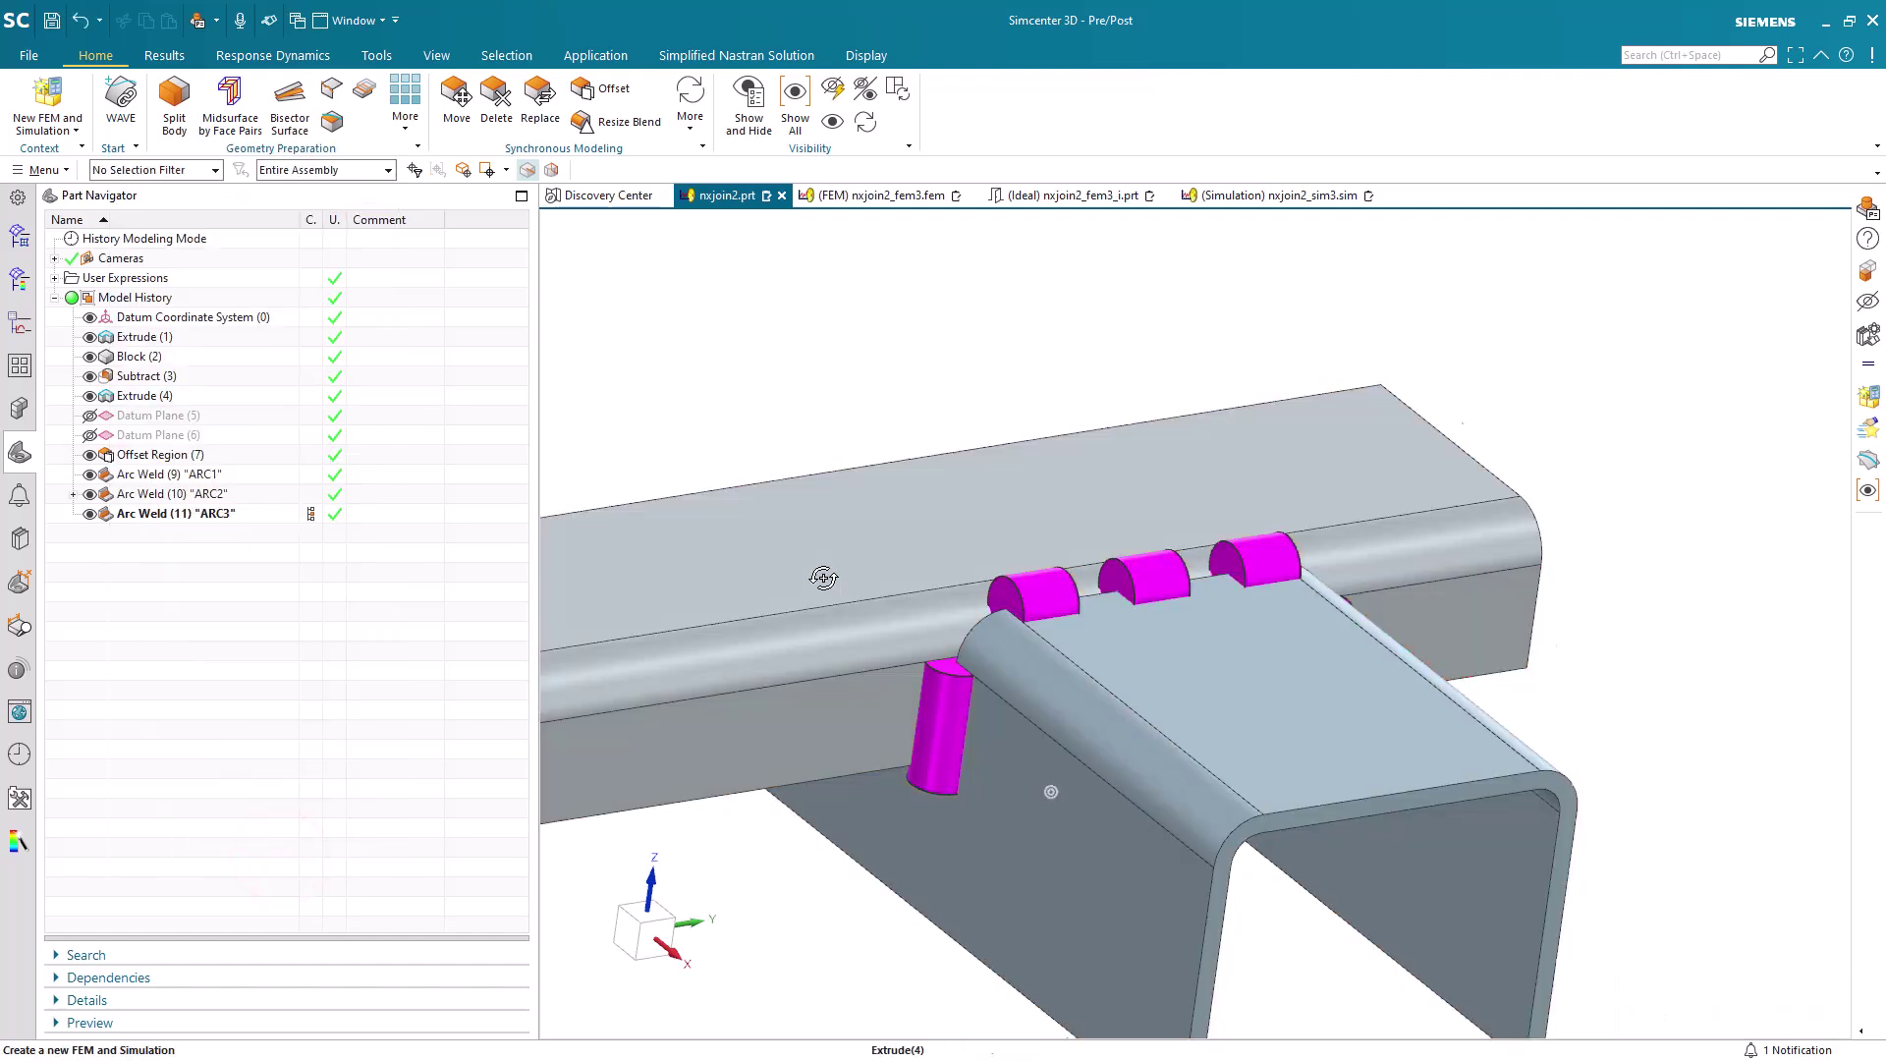
Switch to the FEM, update it so the seam weld meshes as three skip segments.
mouse_move(823, 578)
middle_down()
mouse_move(815, 530)
mouse_move(829, 565)
middle_up()
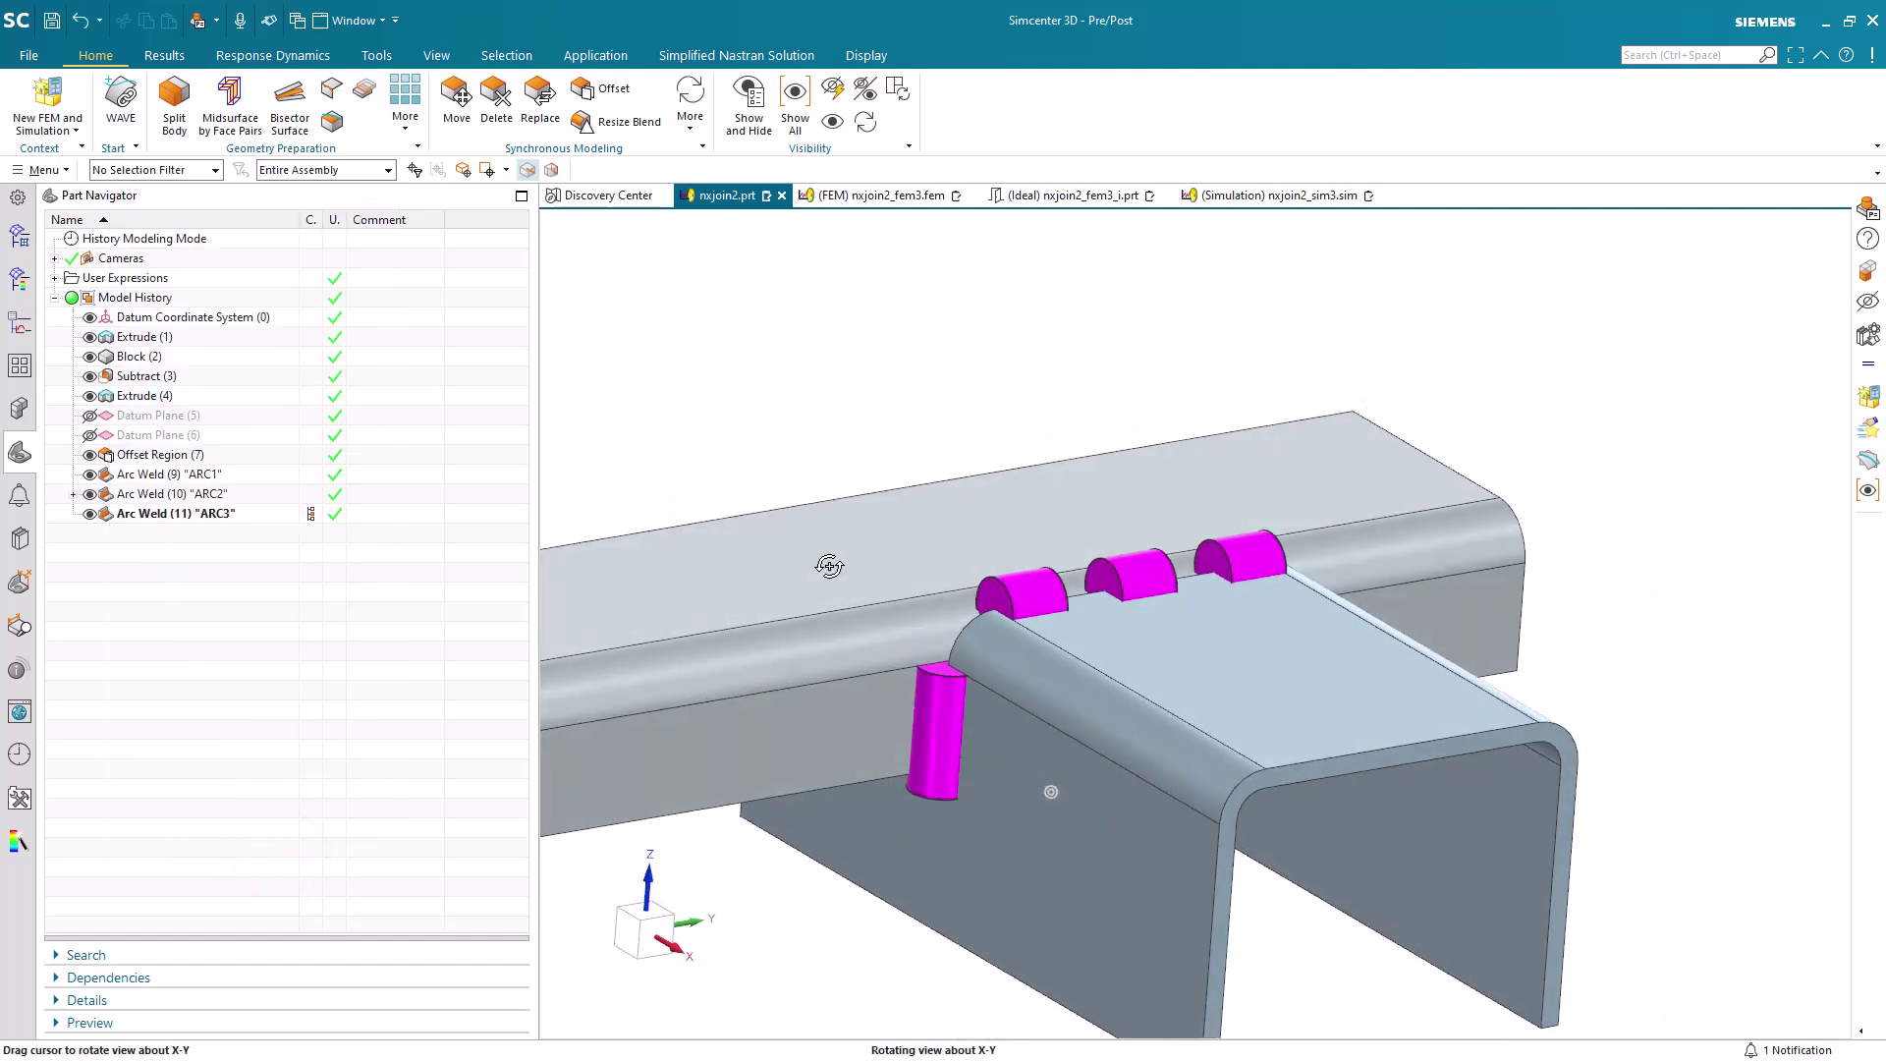
click(895, 196)
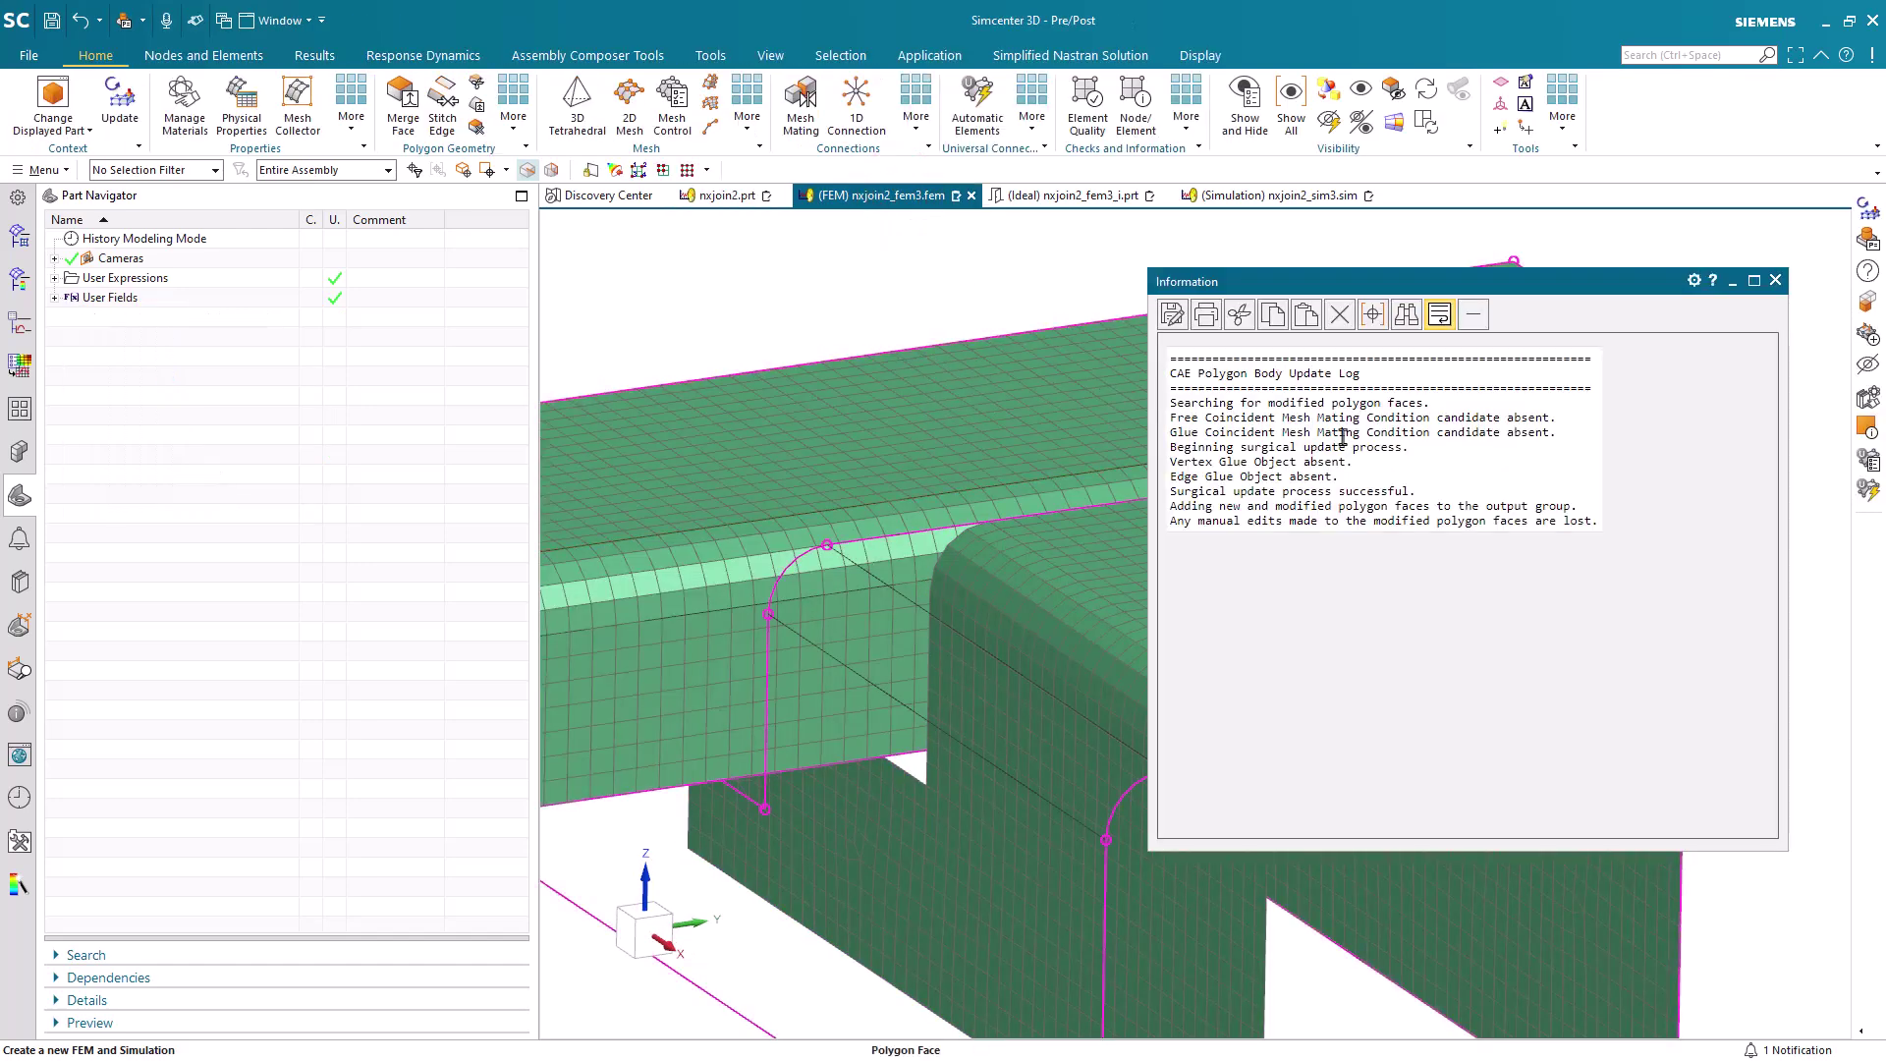
click(1775, 280)
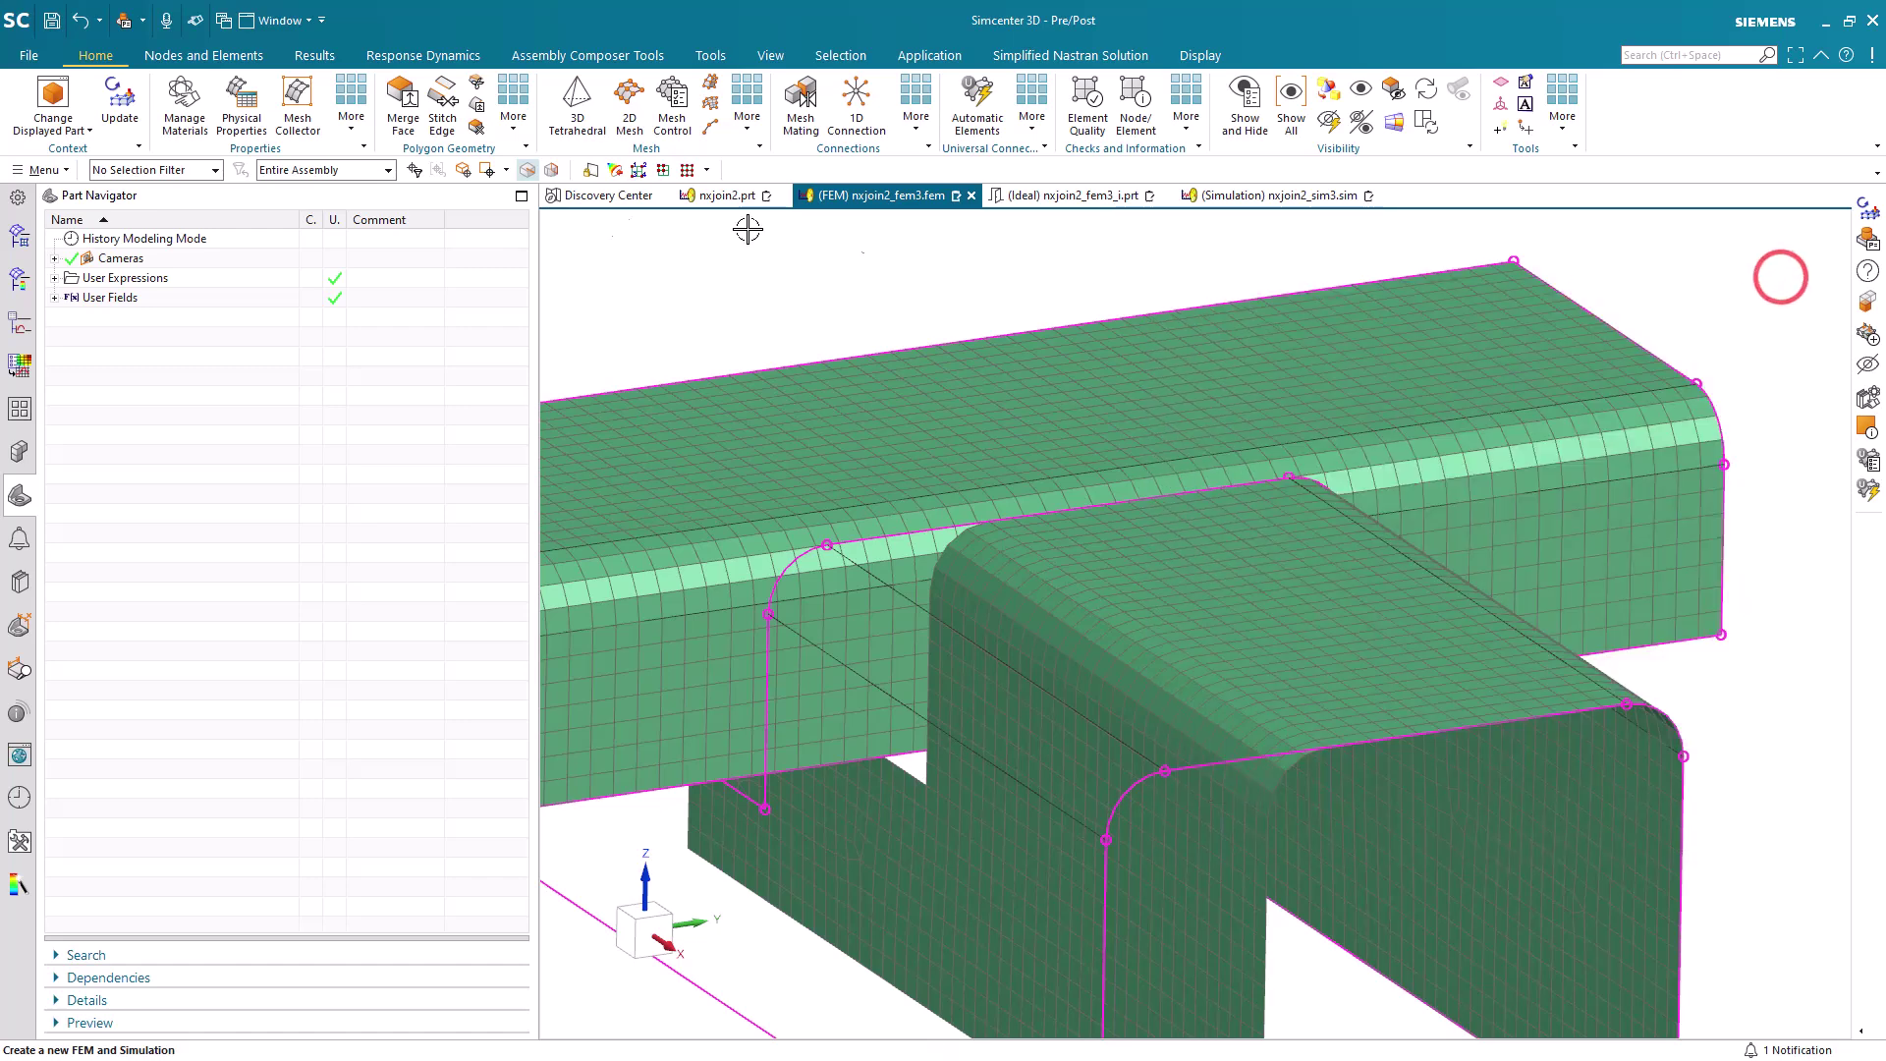
click(128, 120)
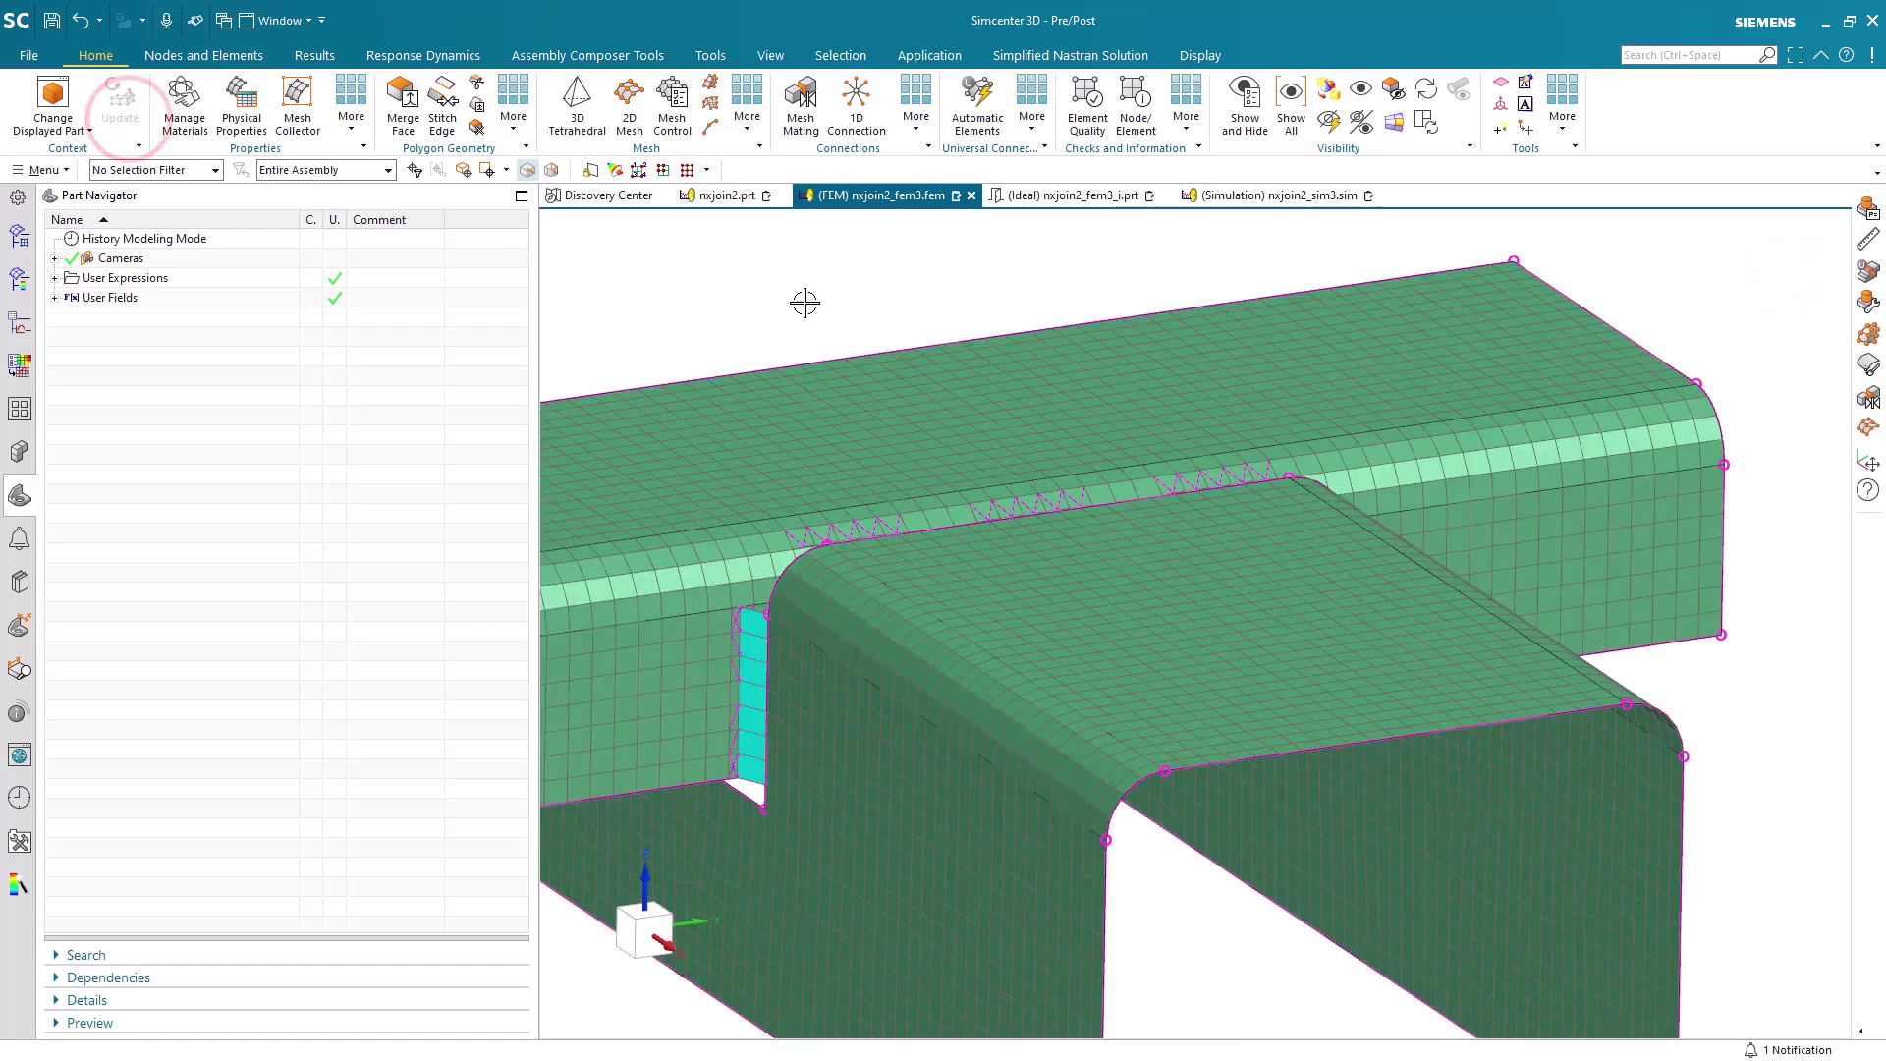
mouse_move(816, 302)
middle_down()
mouse_move(865, 349)
mouse_move(801, 322)
middle_up()
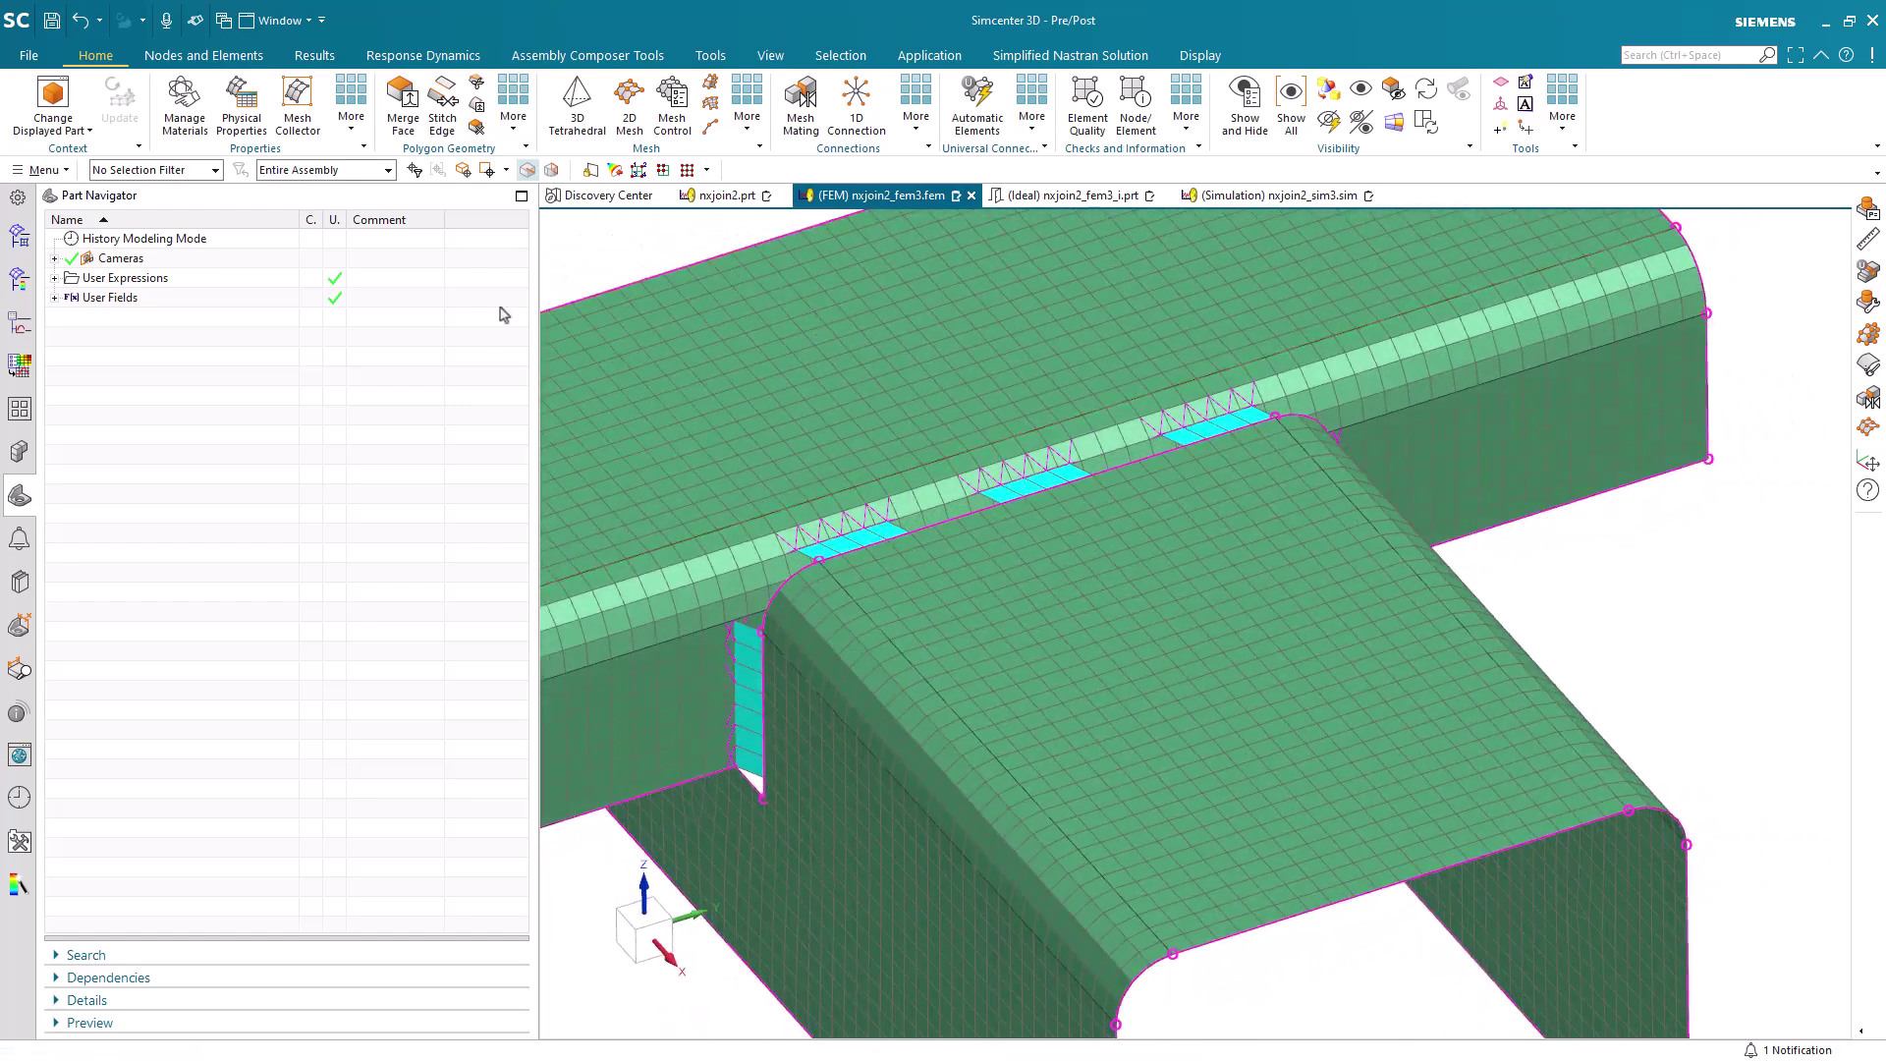
click(18, 236)
Make nxjoin2_sim3 the displayed part, then clone Solution 1 and rename the copy s2.
double_click(150, 709)
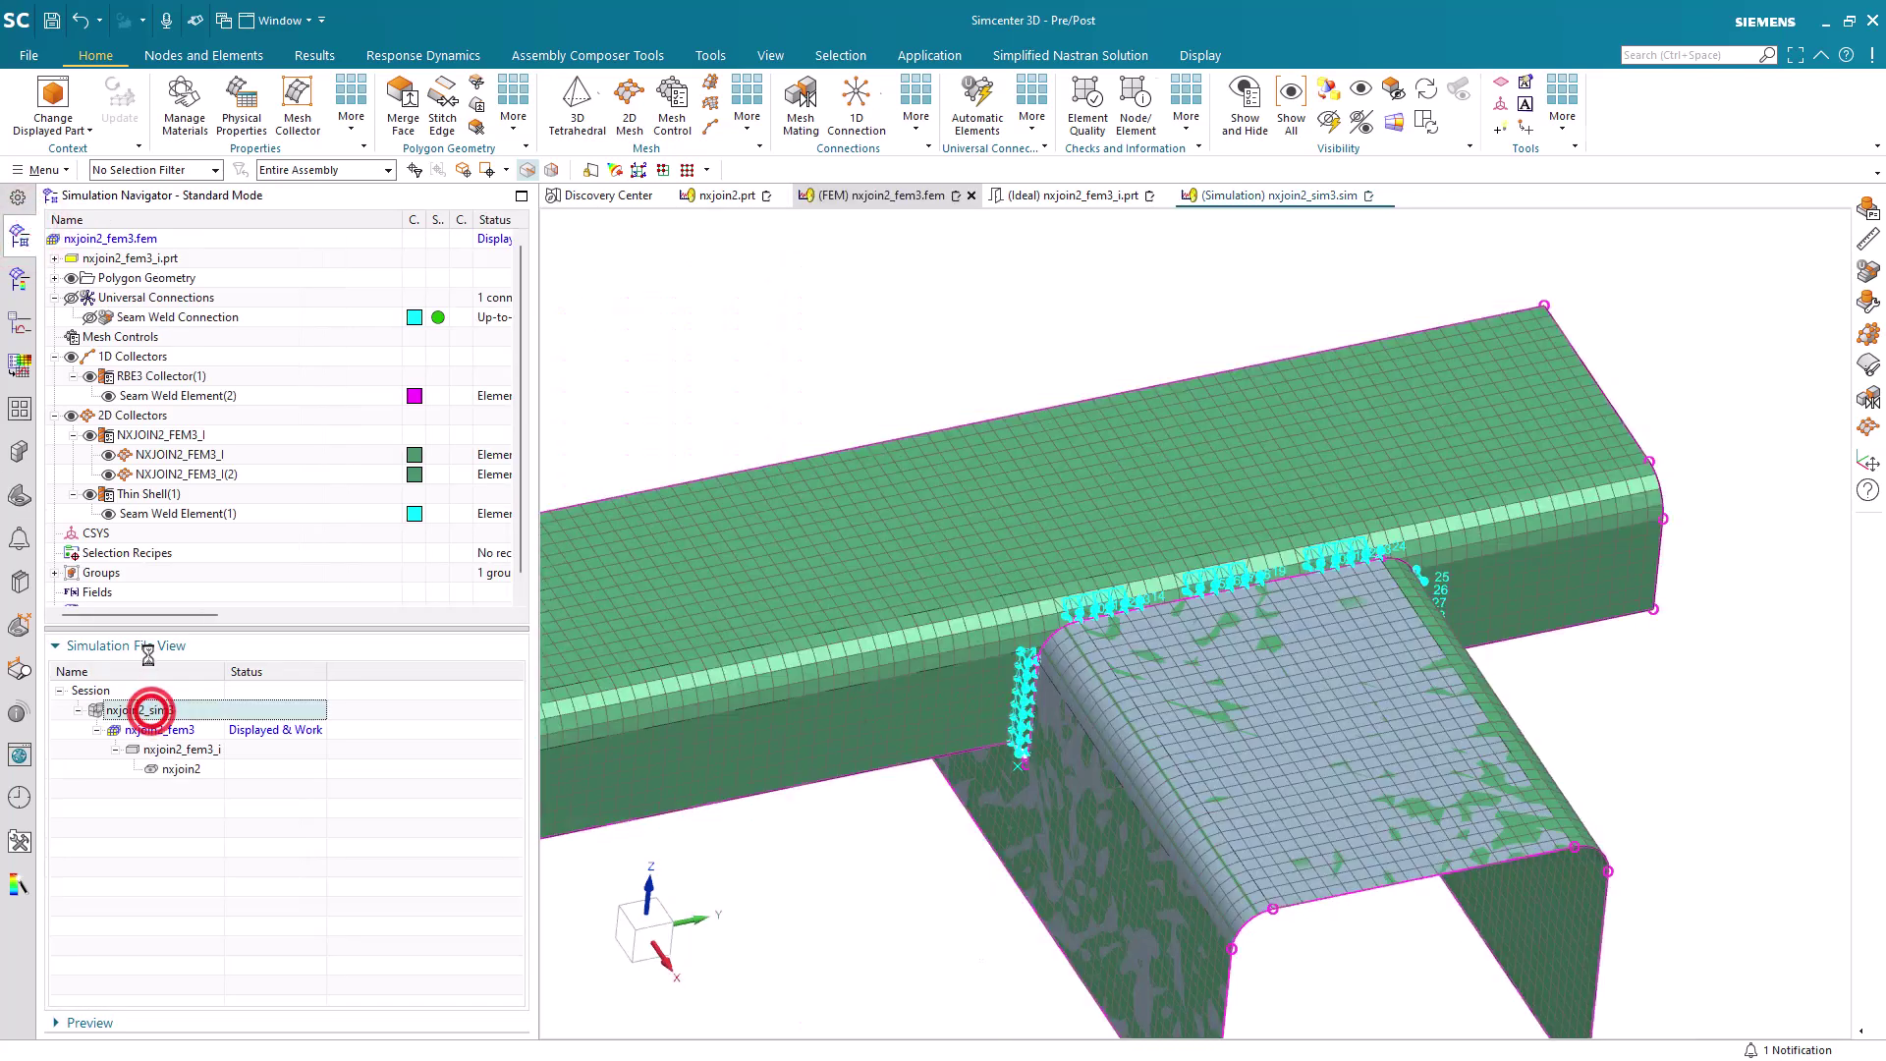
right_click(122, 475)
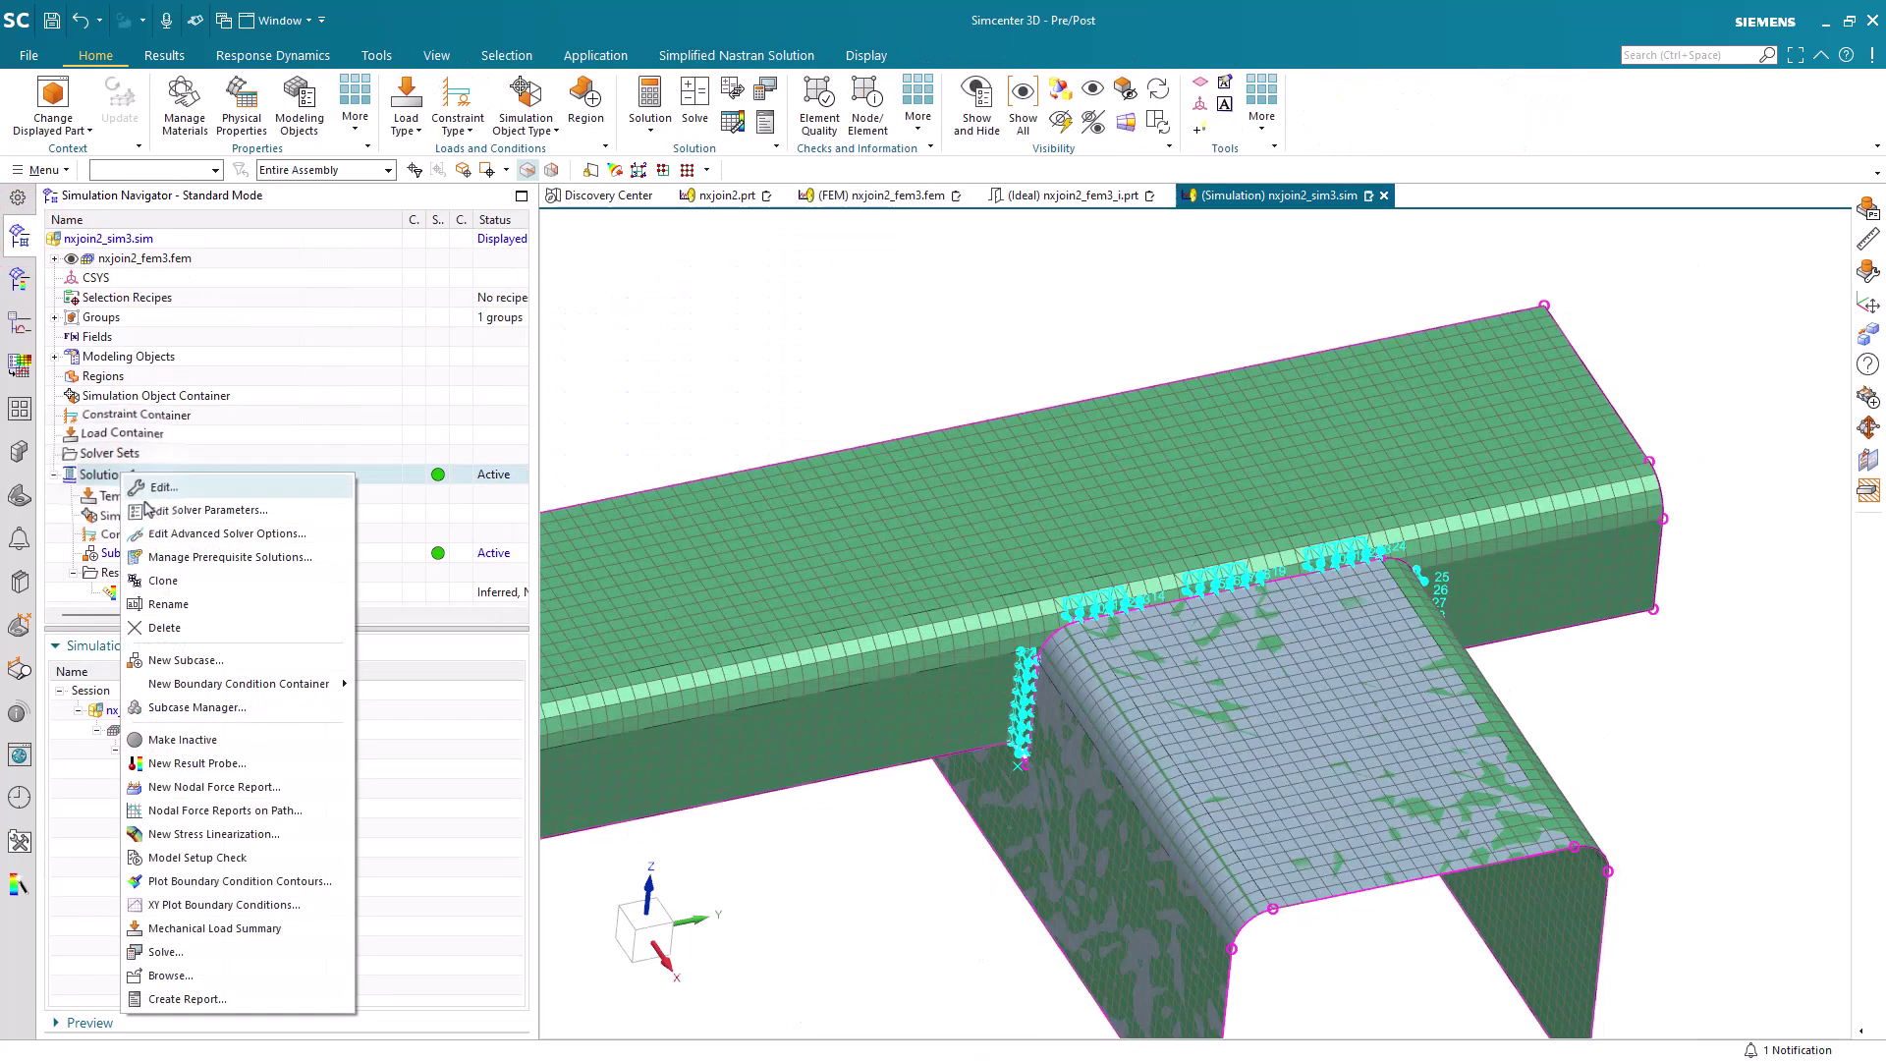
click(179, 579)
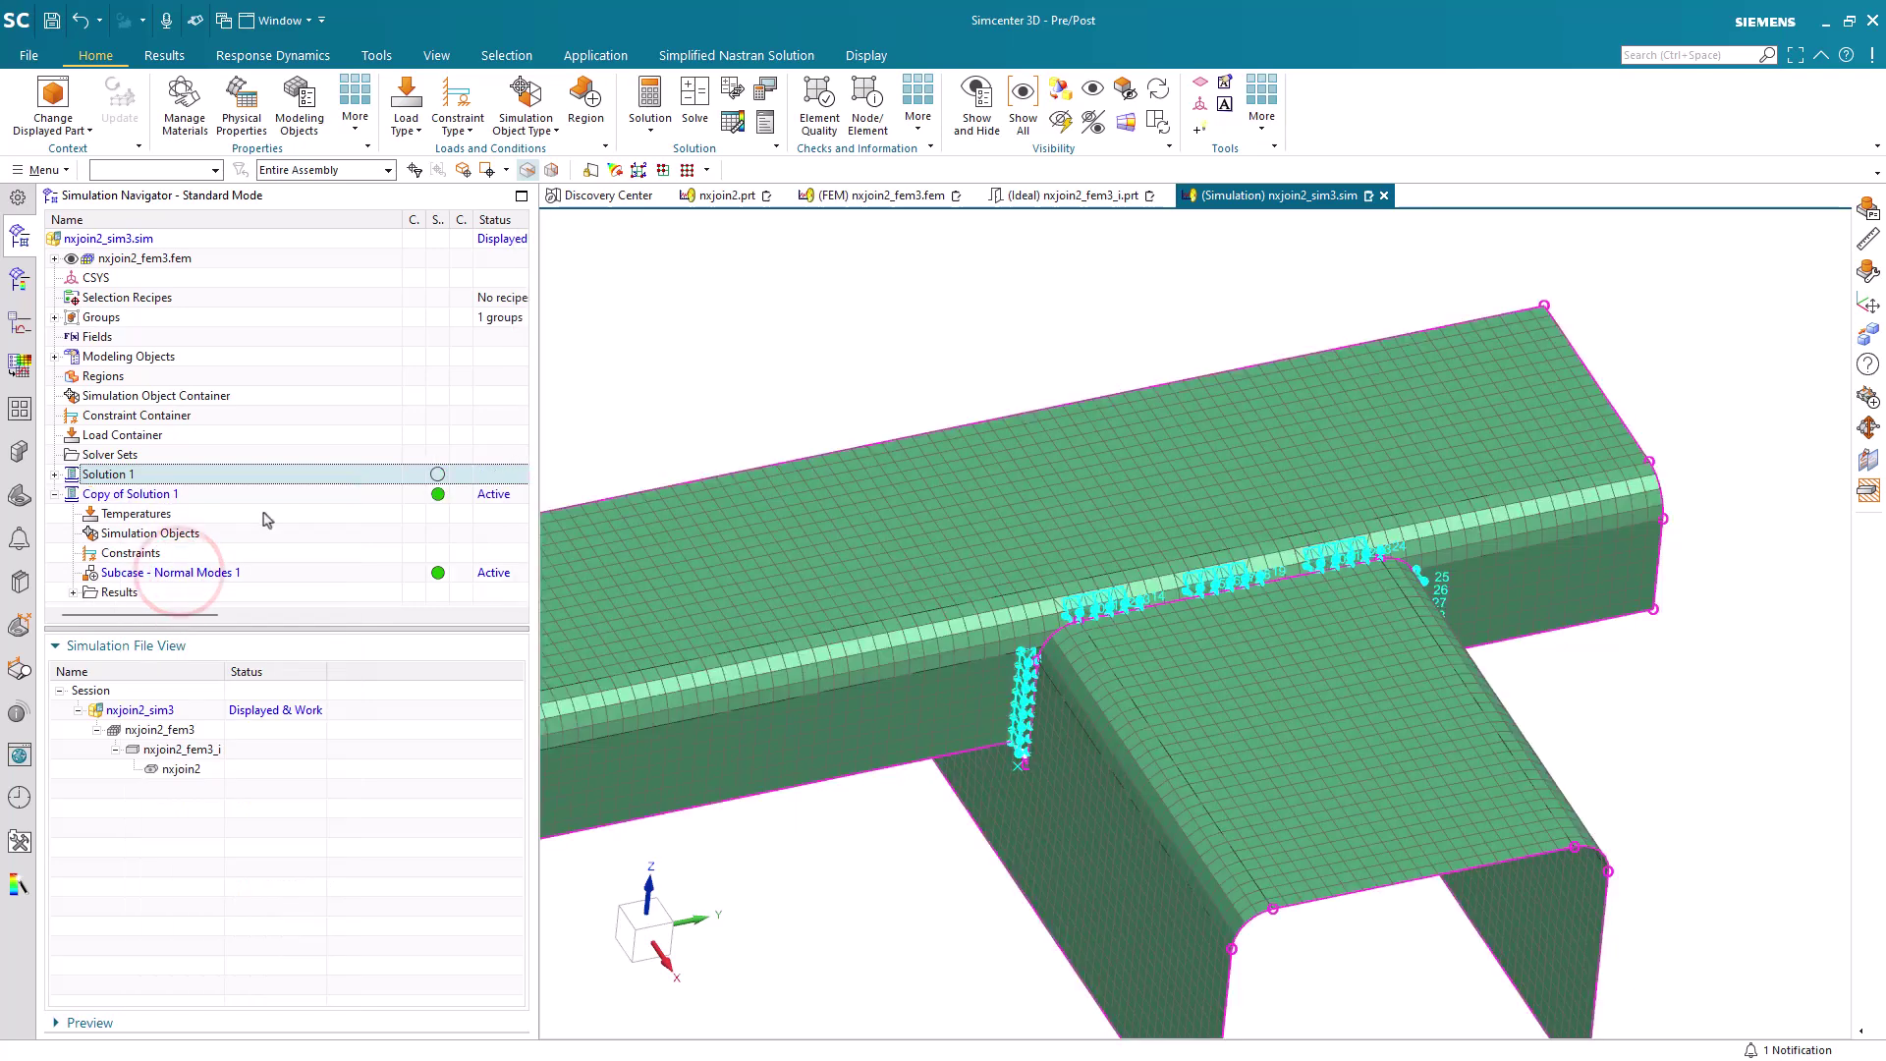
right_click(169, 494)
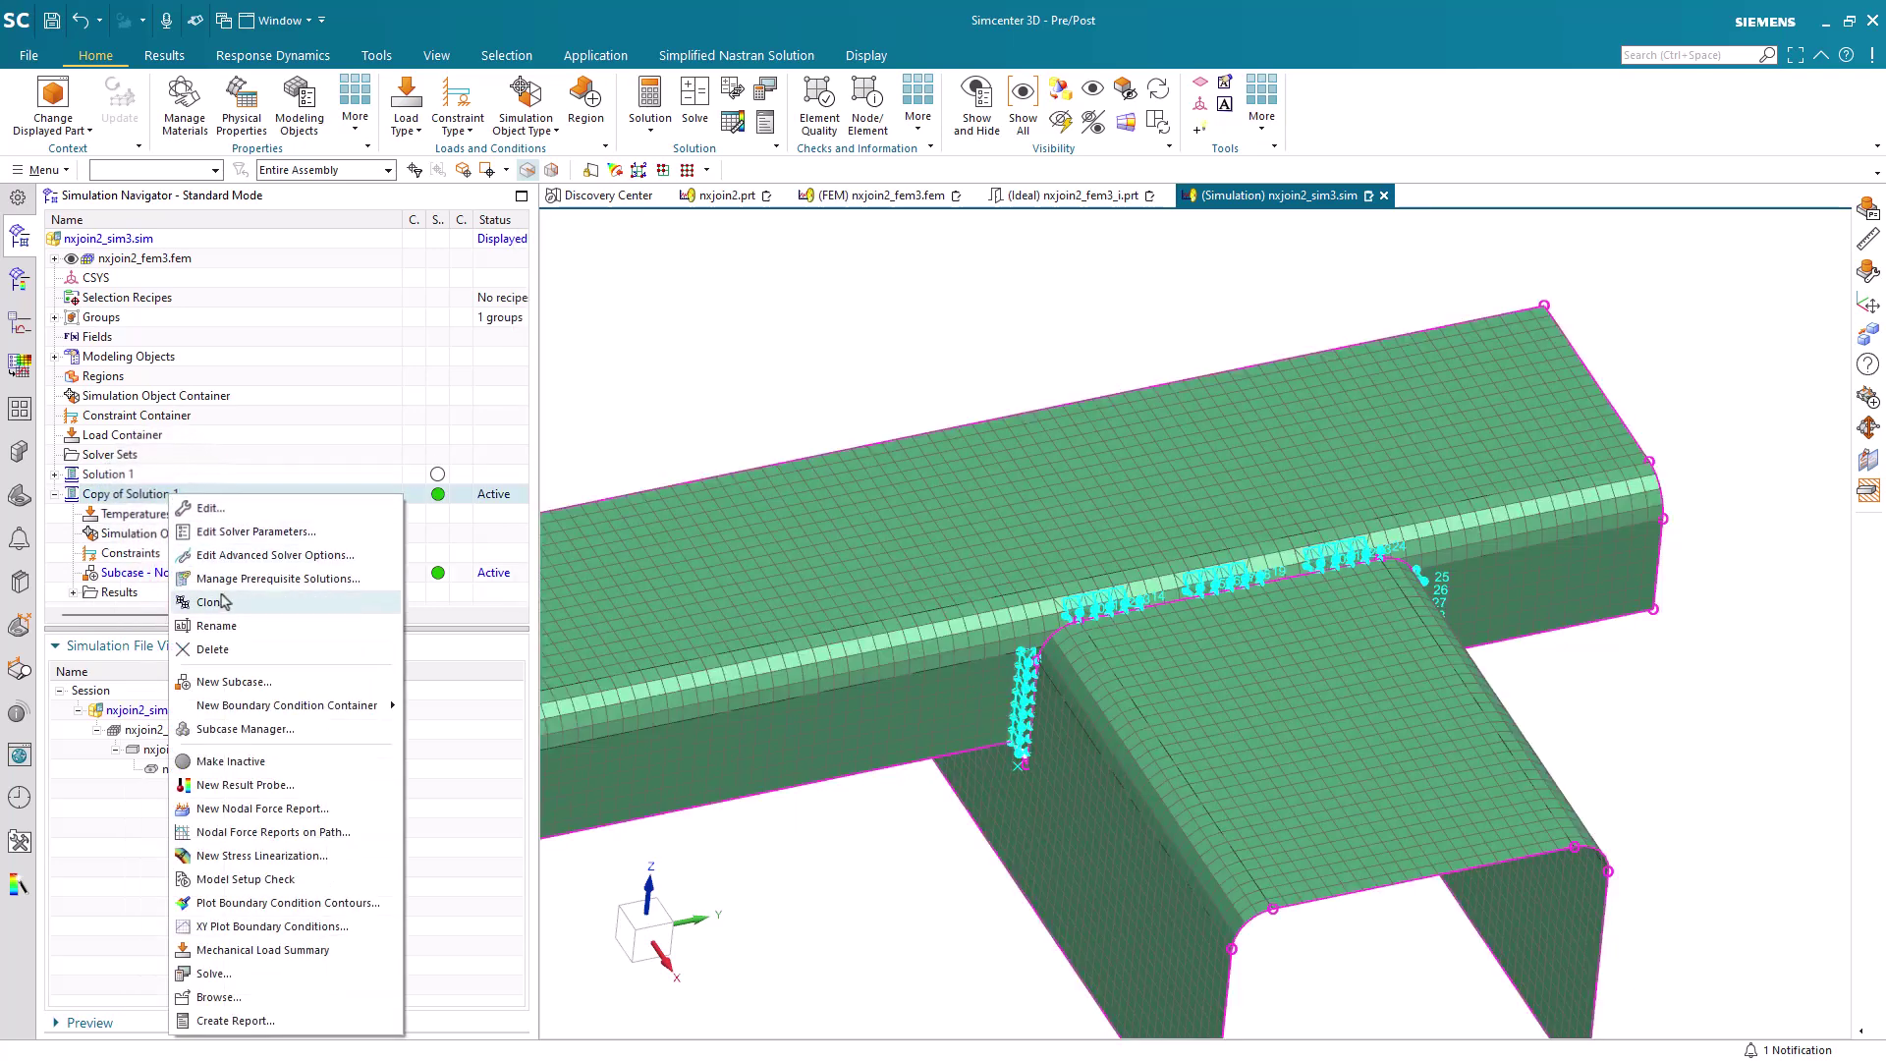
click(217, 626)
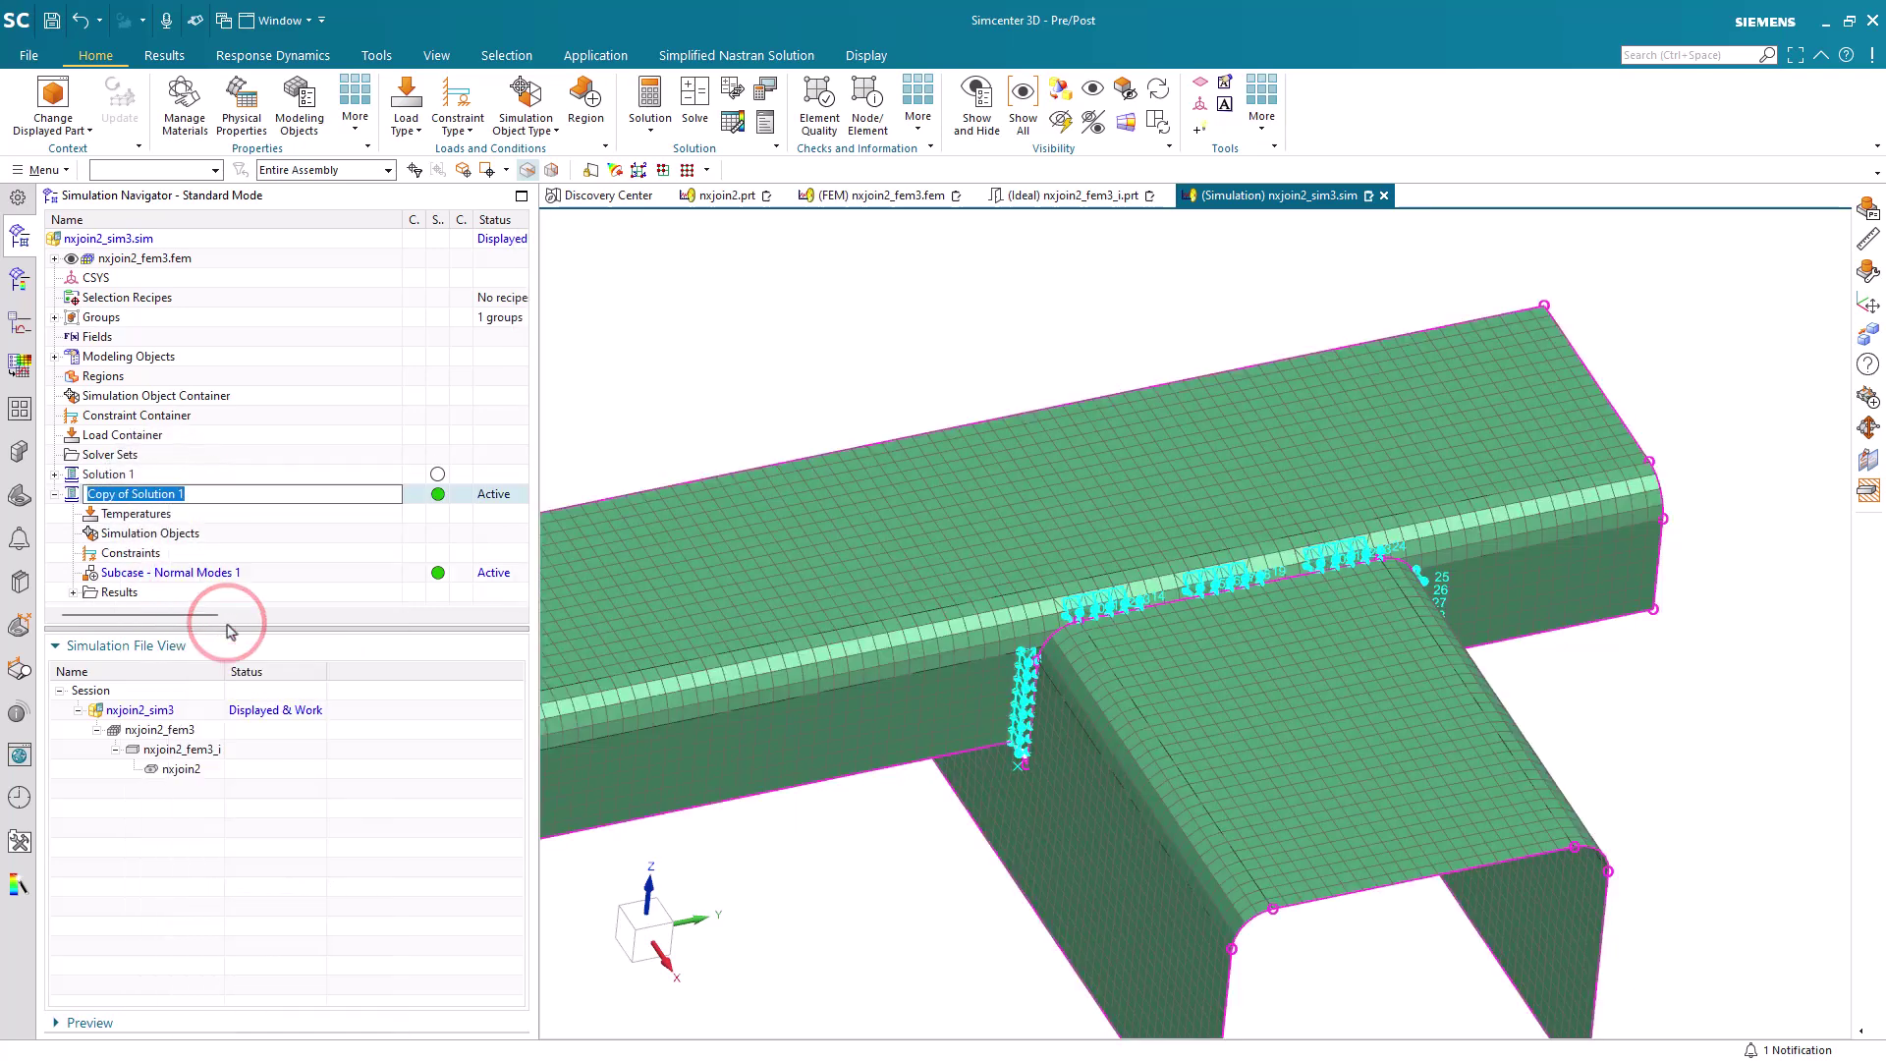
text(s2)
key(Return)
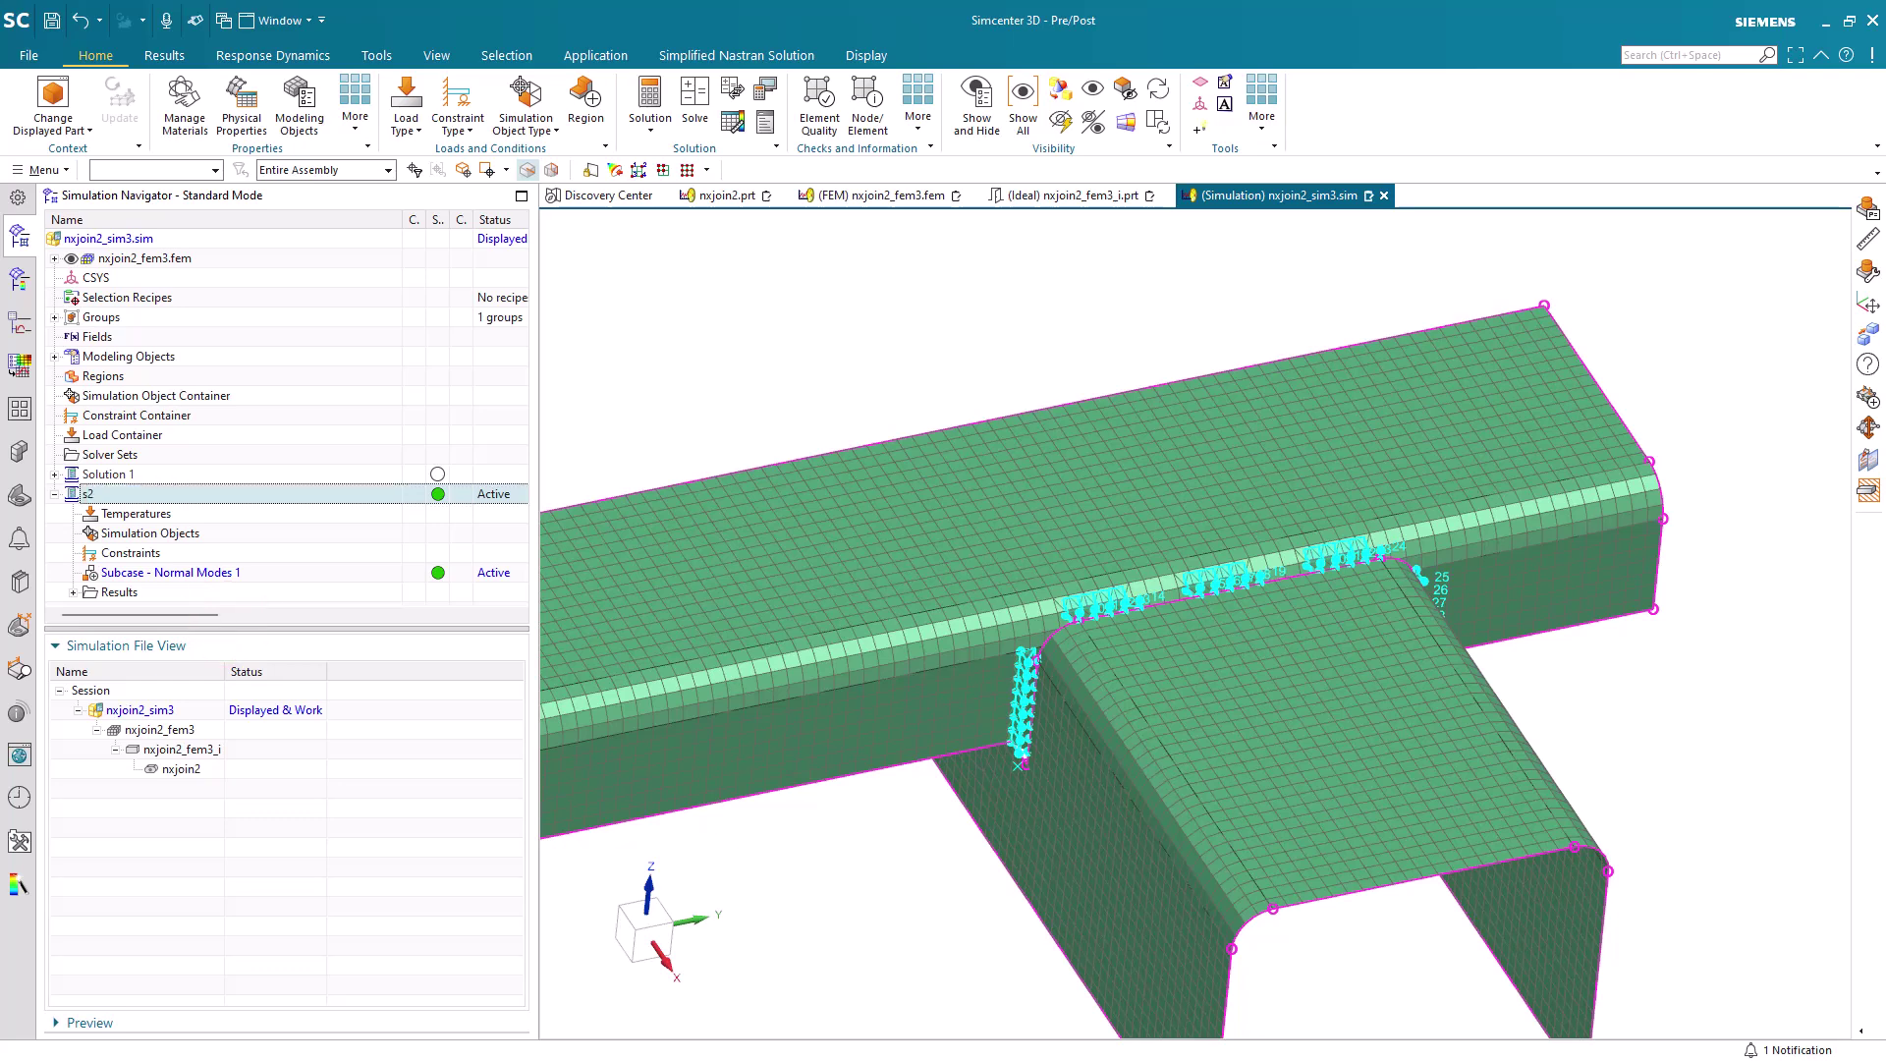
Solve s2, close the solver windows, and expand its Results.
right_click(200, 499)
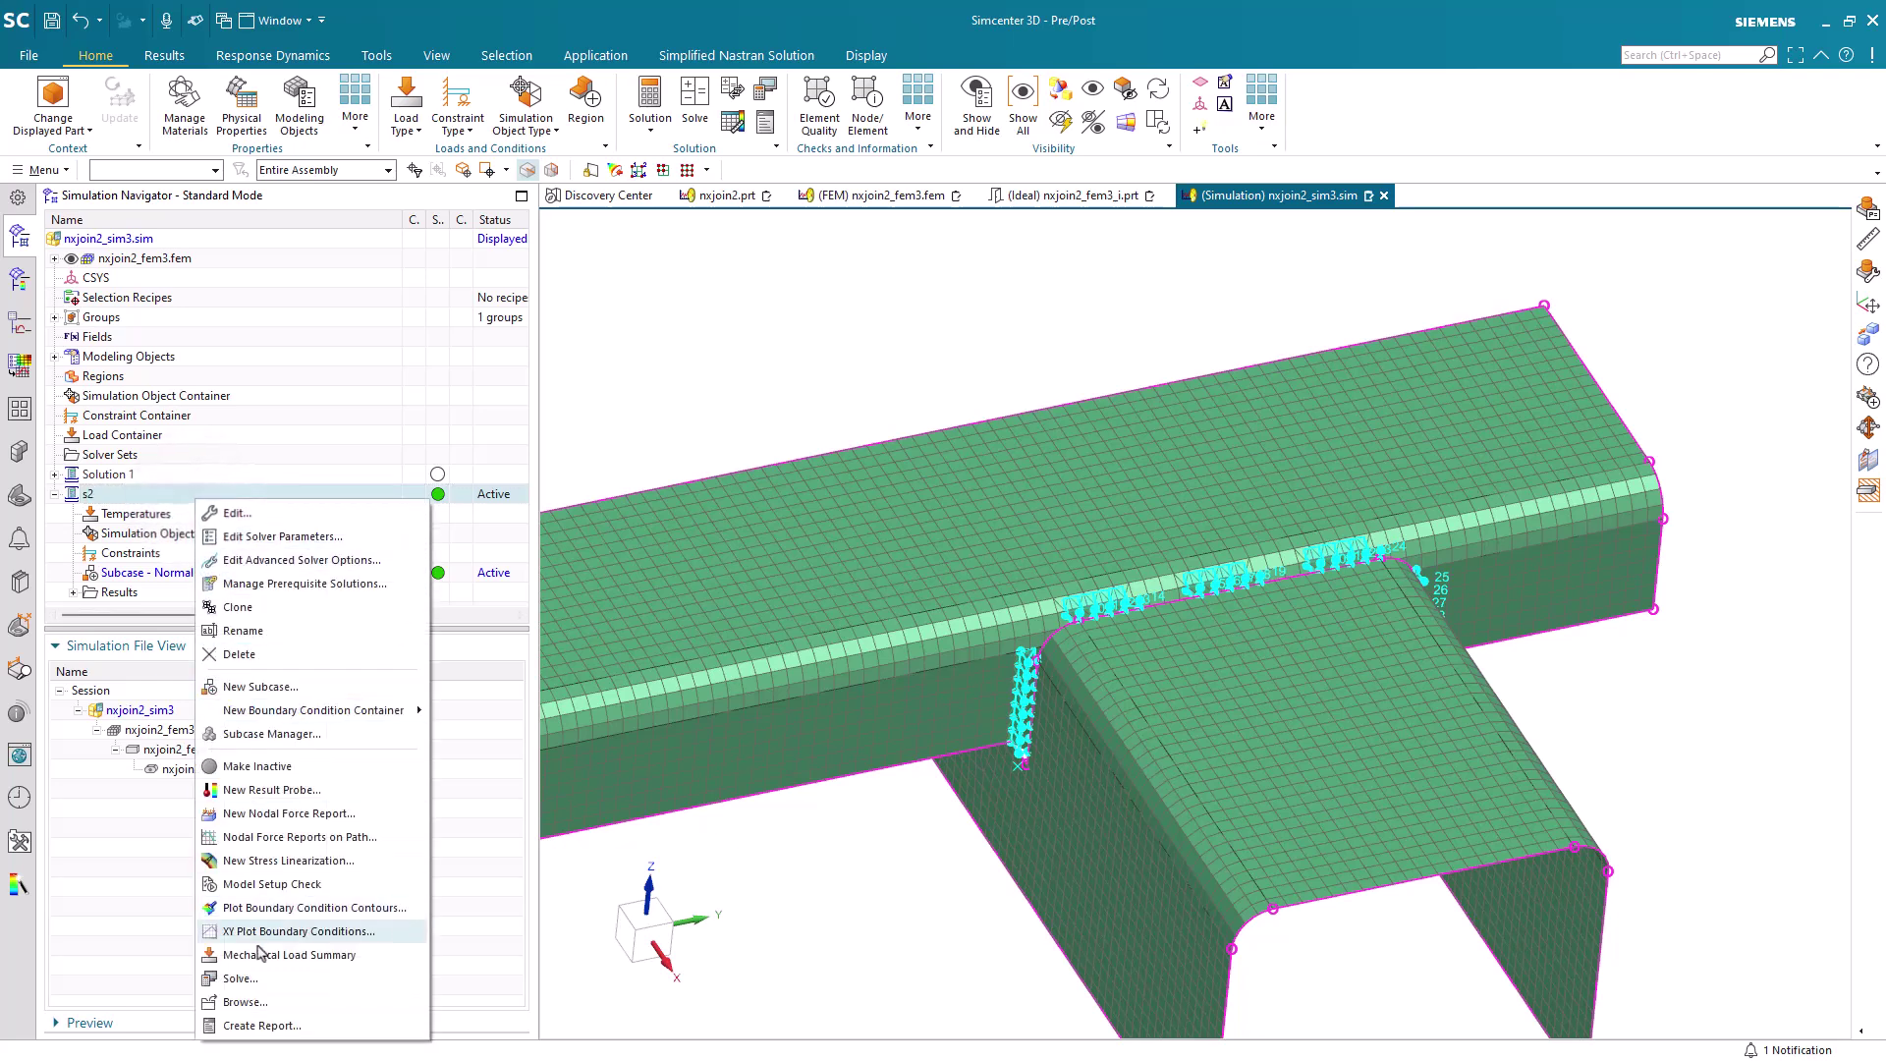
click(236, 978)
middle_click(252, 985)
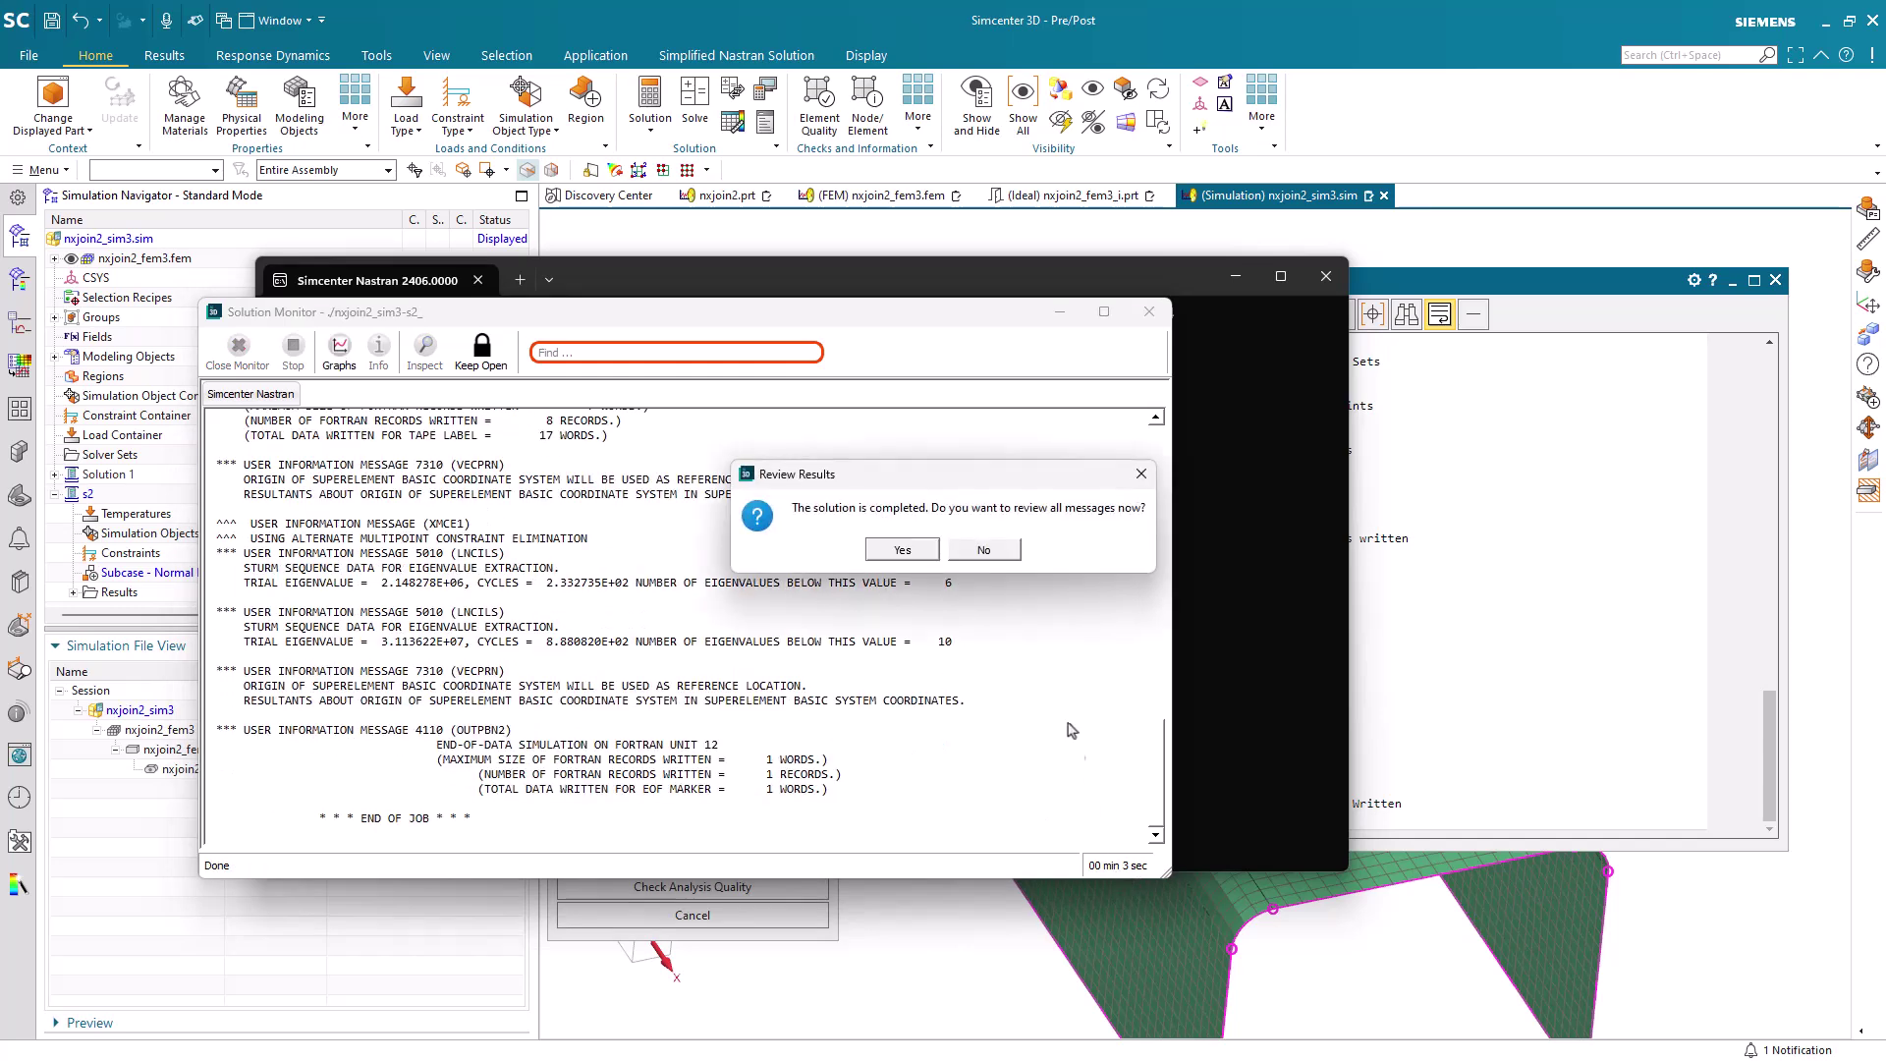
click(984, 550)
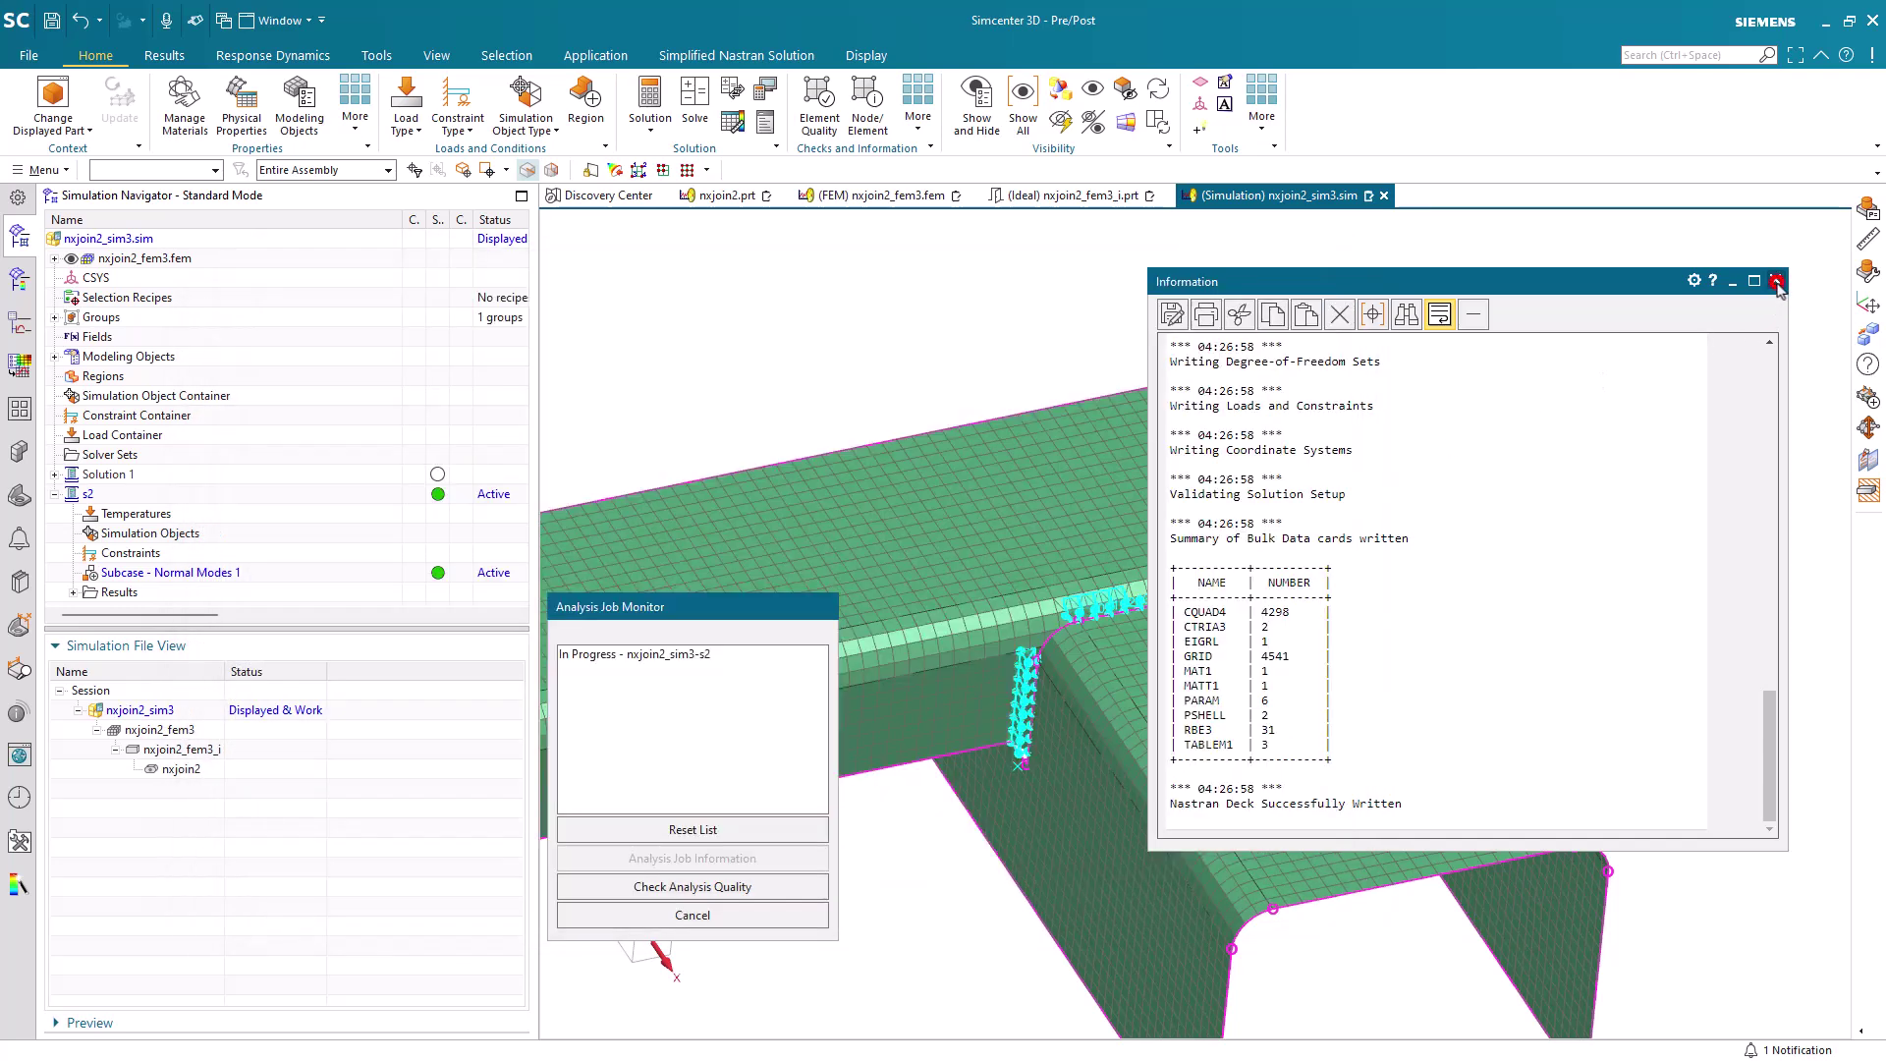
click(1774, 281)
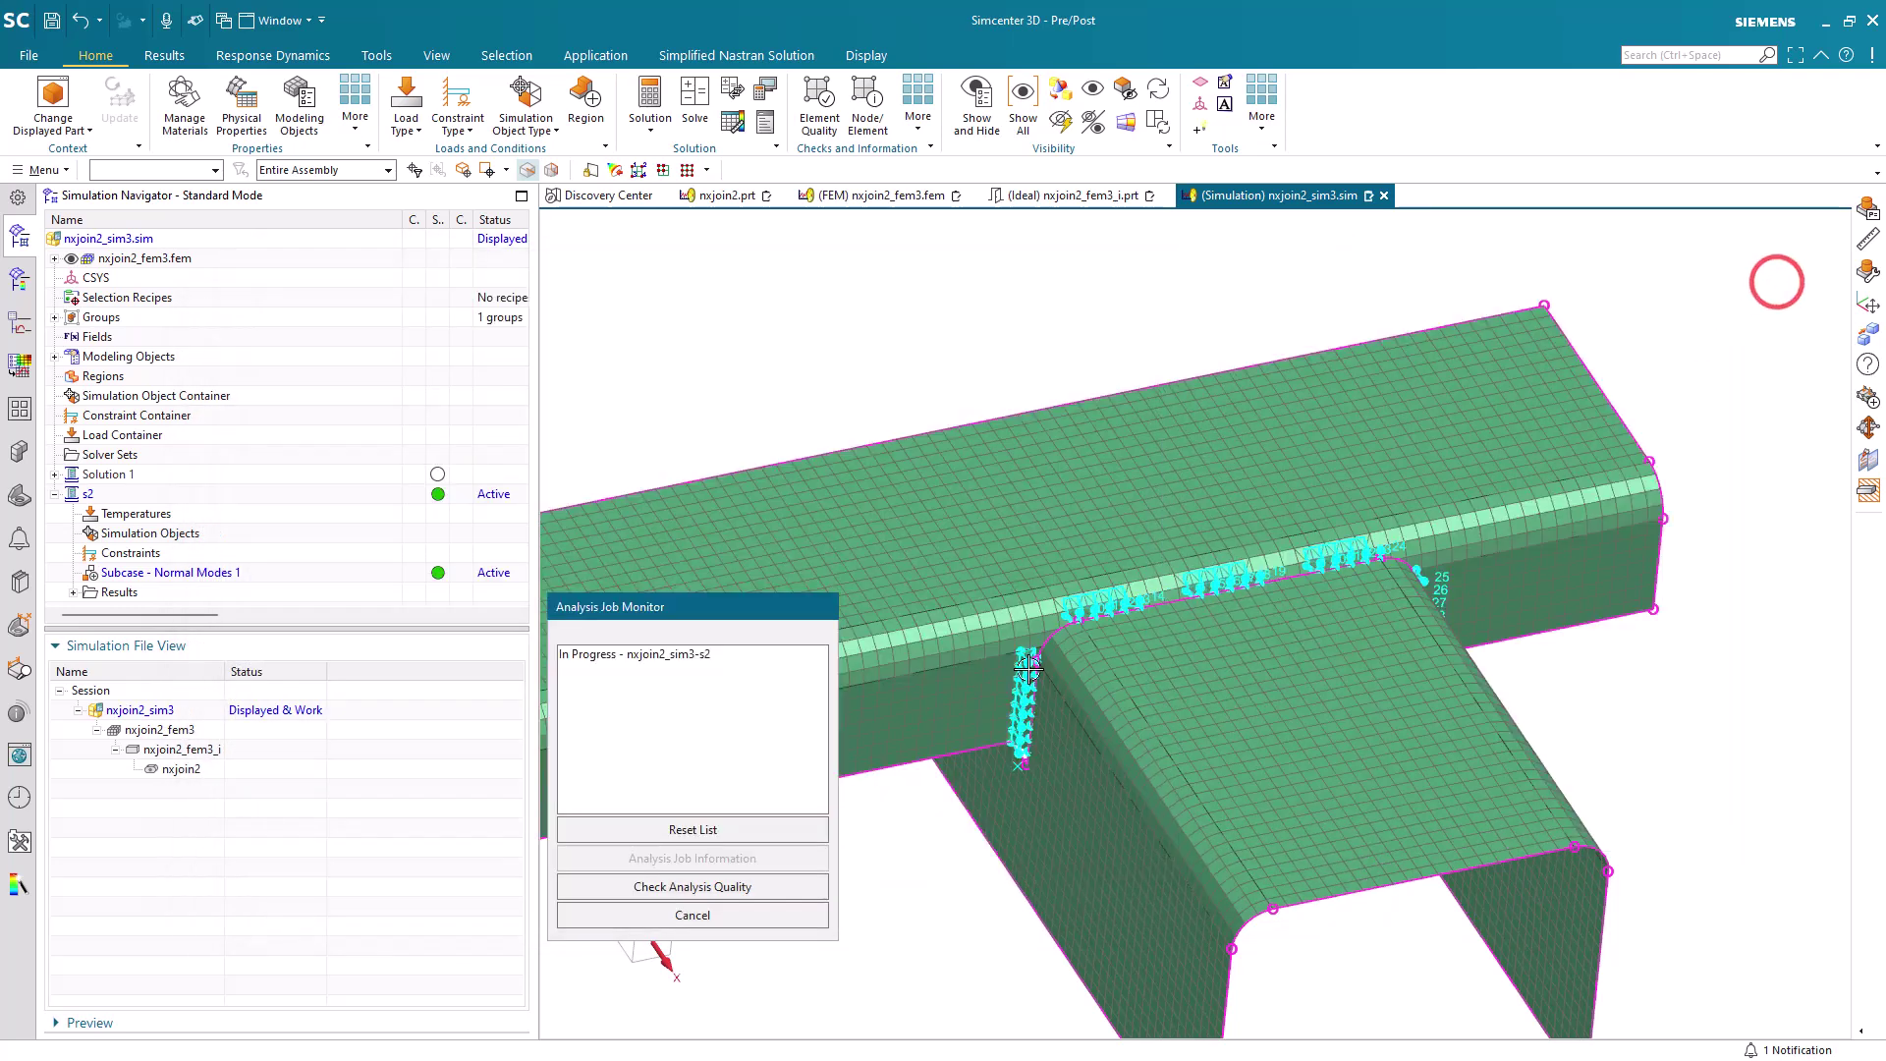
click(735, 915)
click(73, 591)
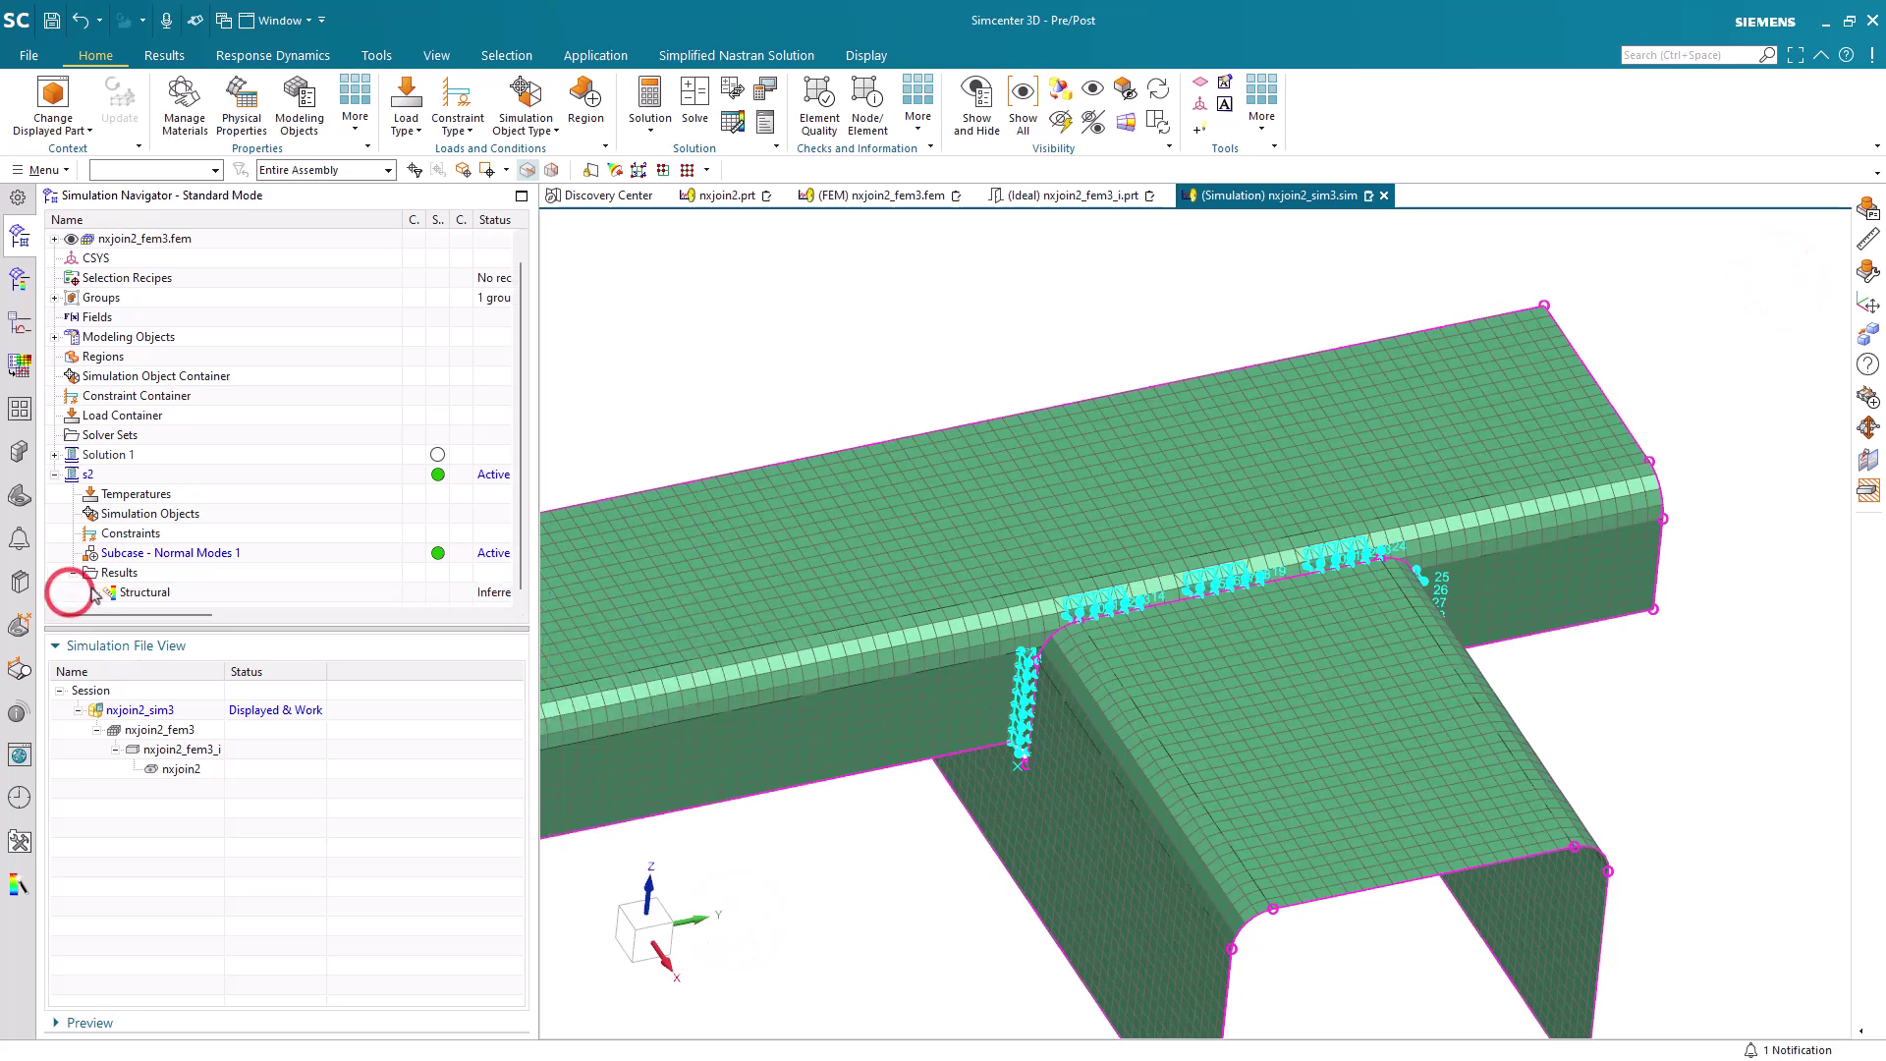
Plot s2's Mode 7 (482.253 Hz) nodal displacement contour, max 47.546 in.
double_click(111, 592)
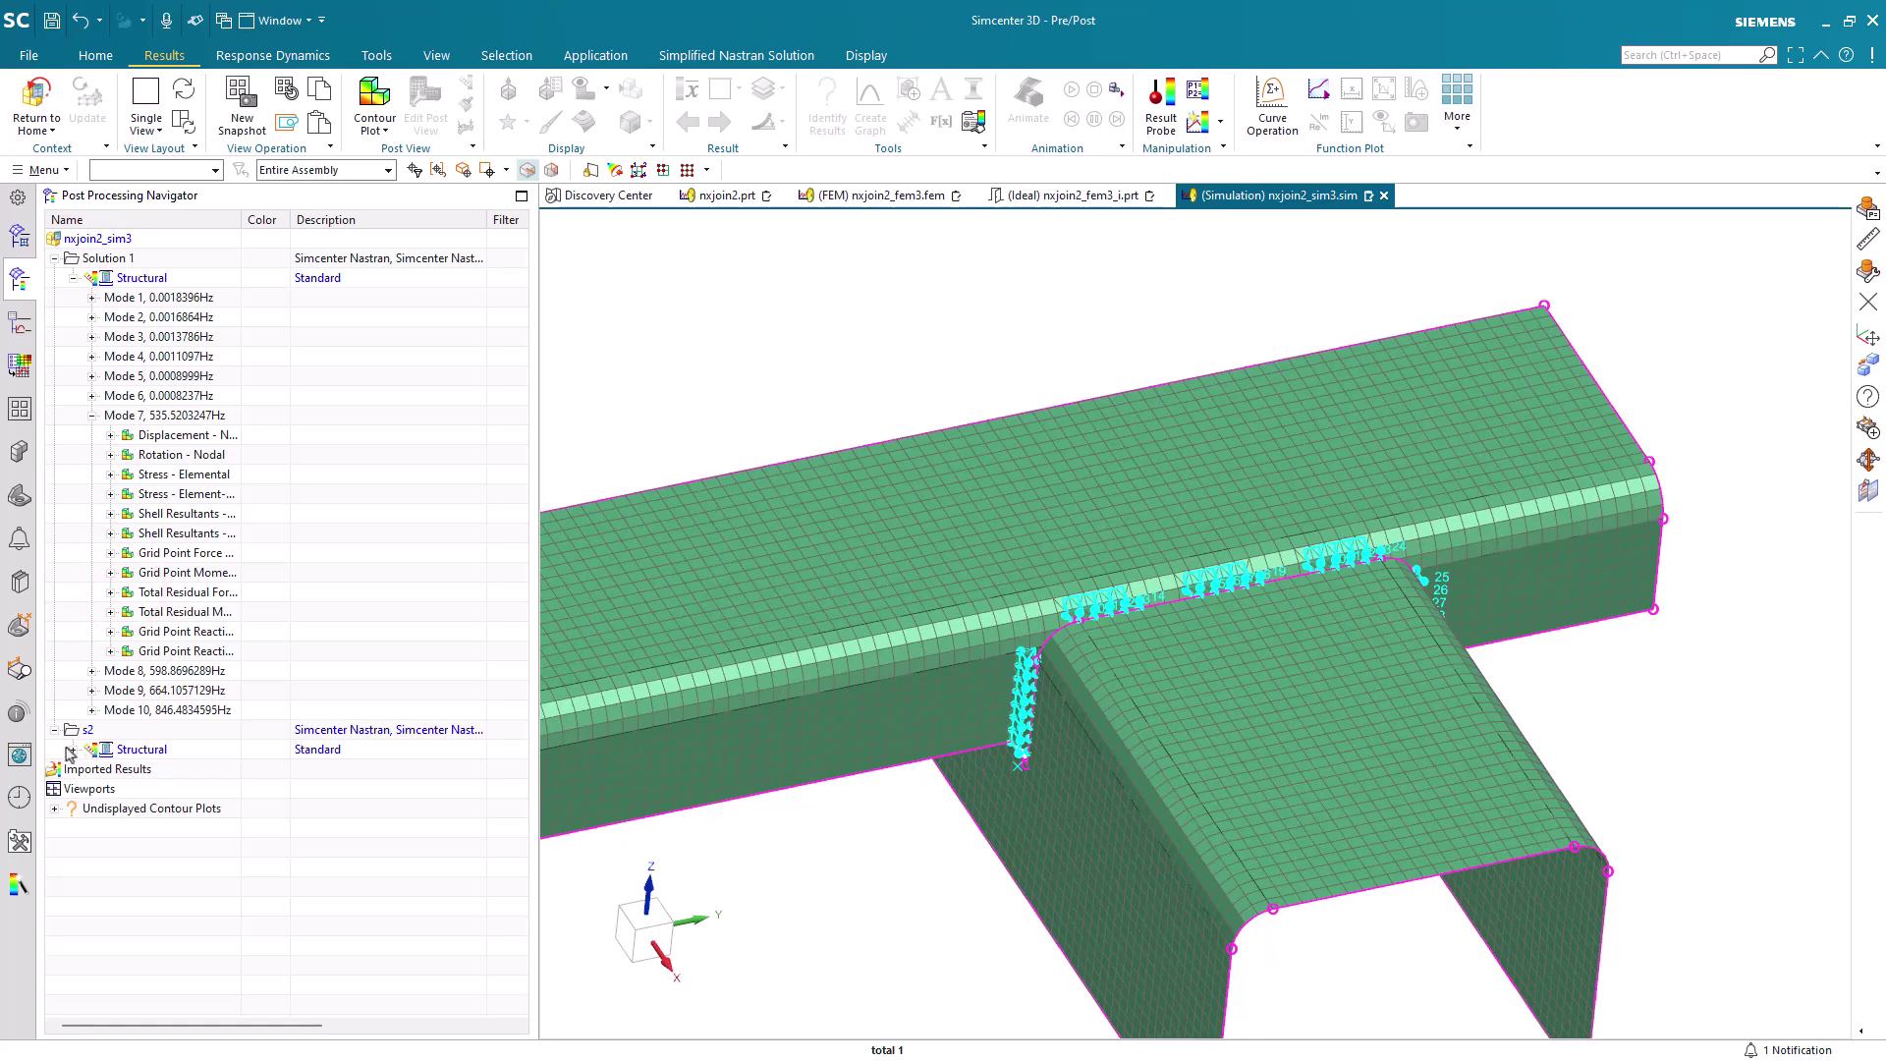
click(69, 749)
click(91, 886)
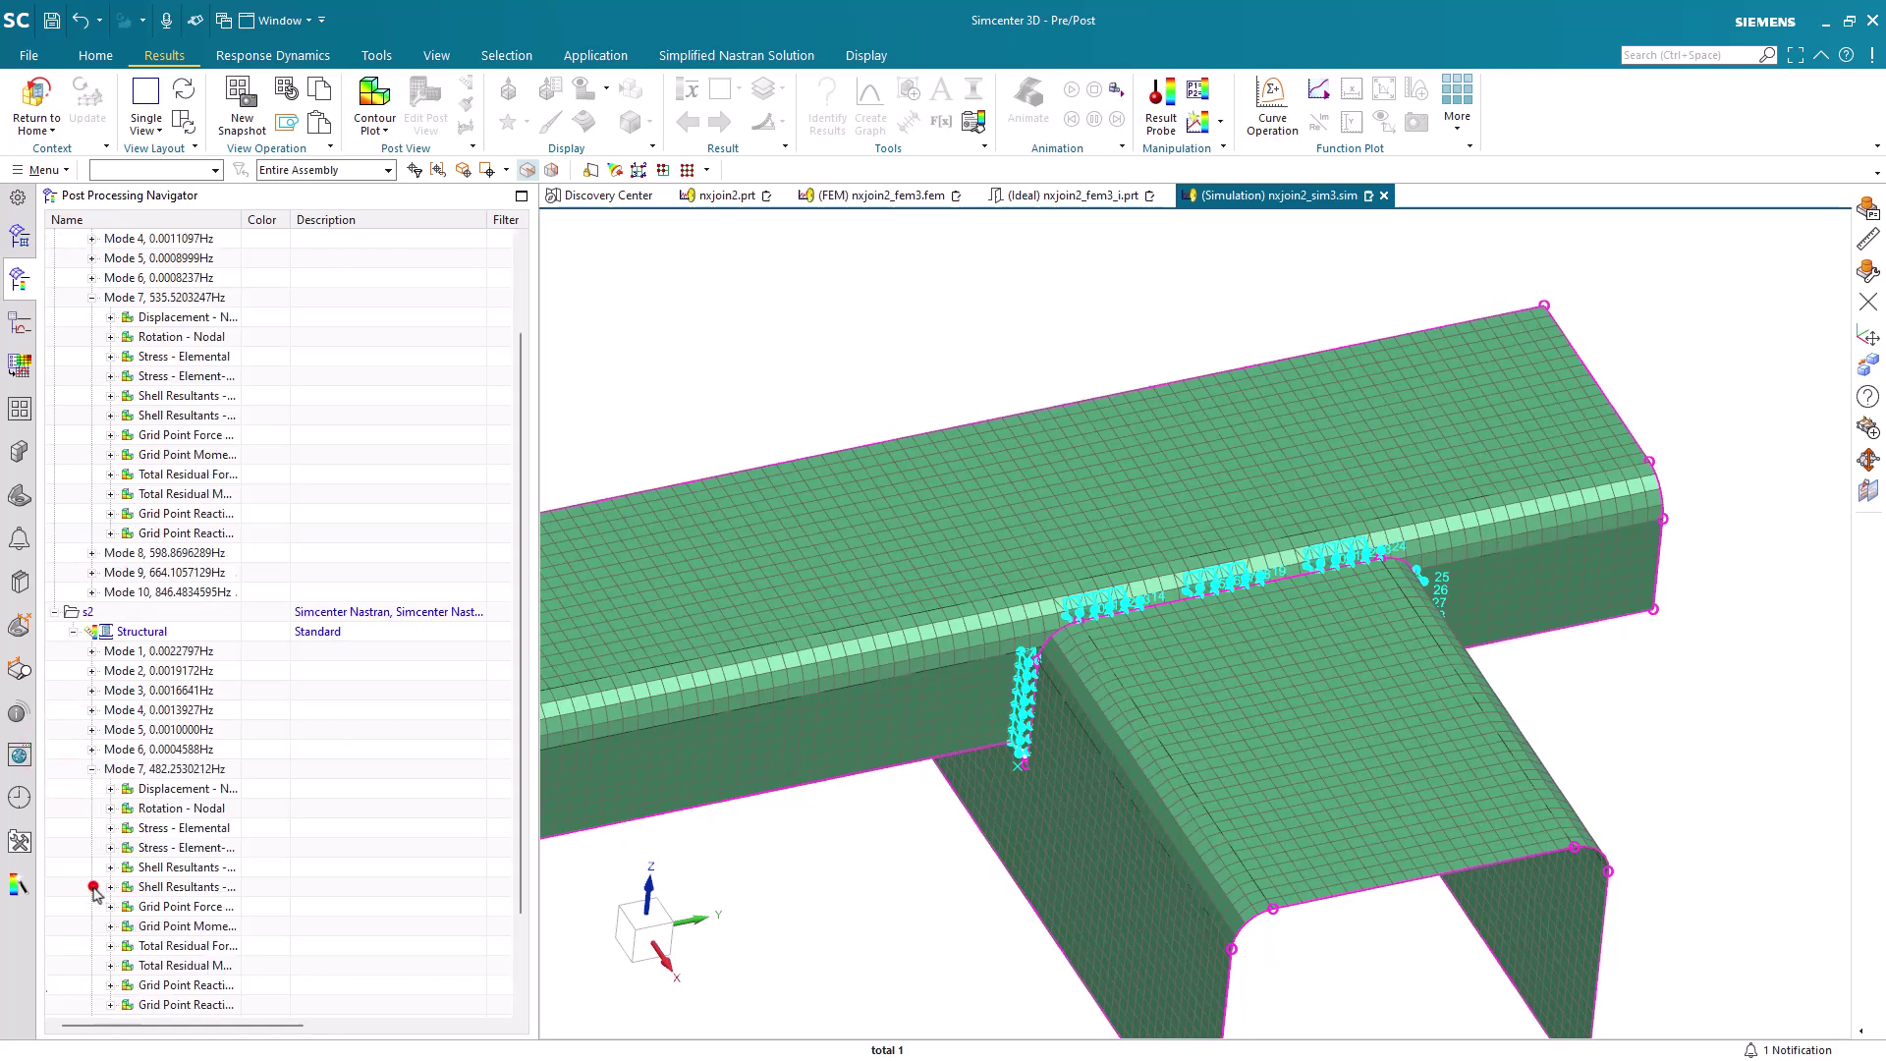
double_click(180, 788)
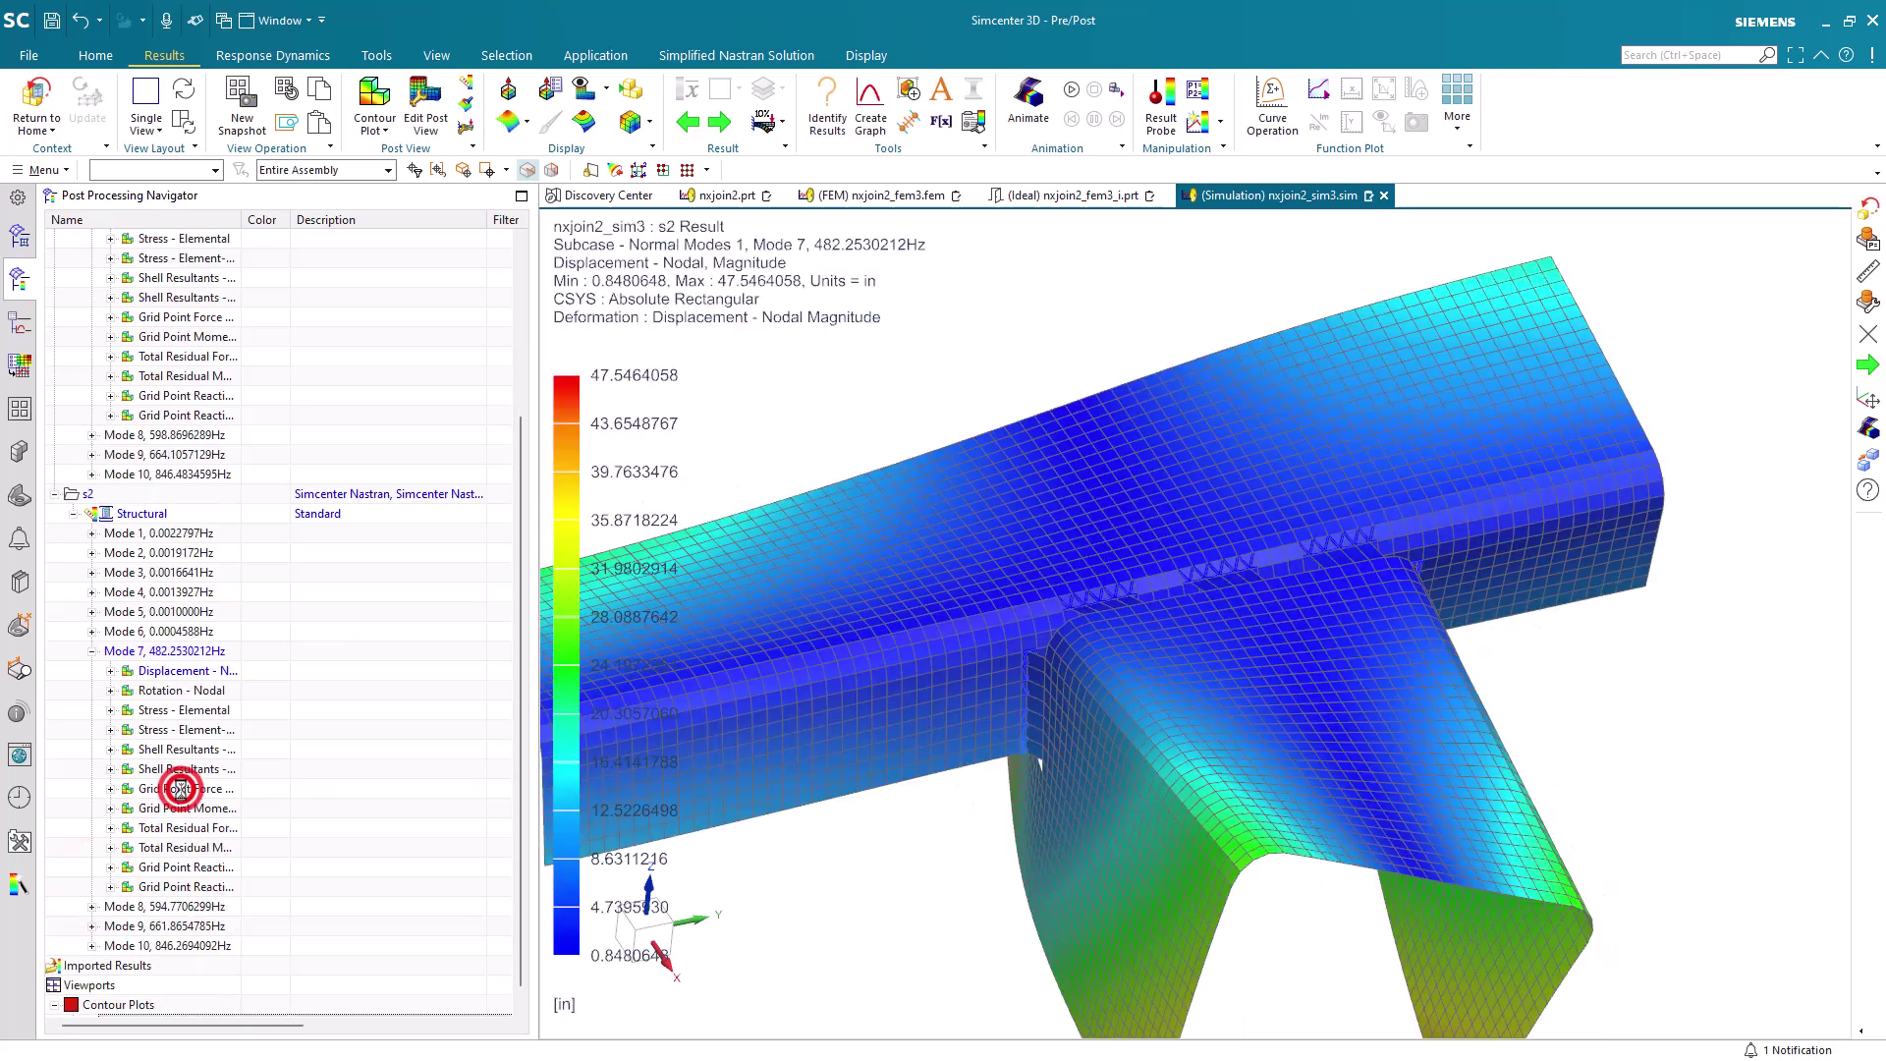
scroll(221, 574, up, 4)
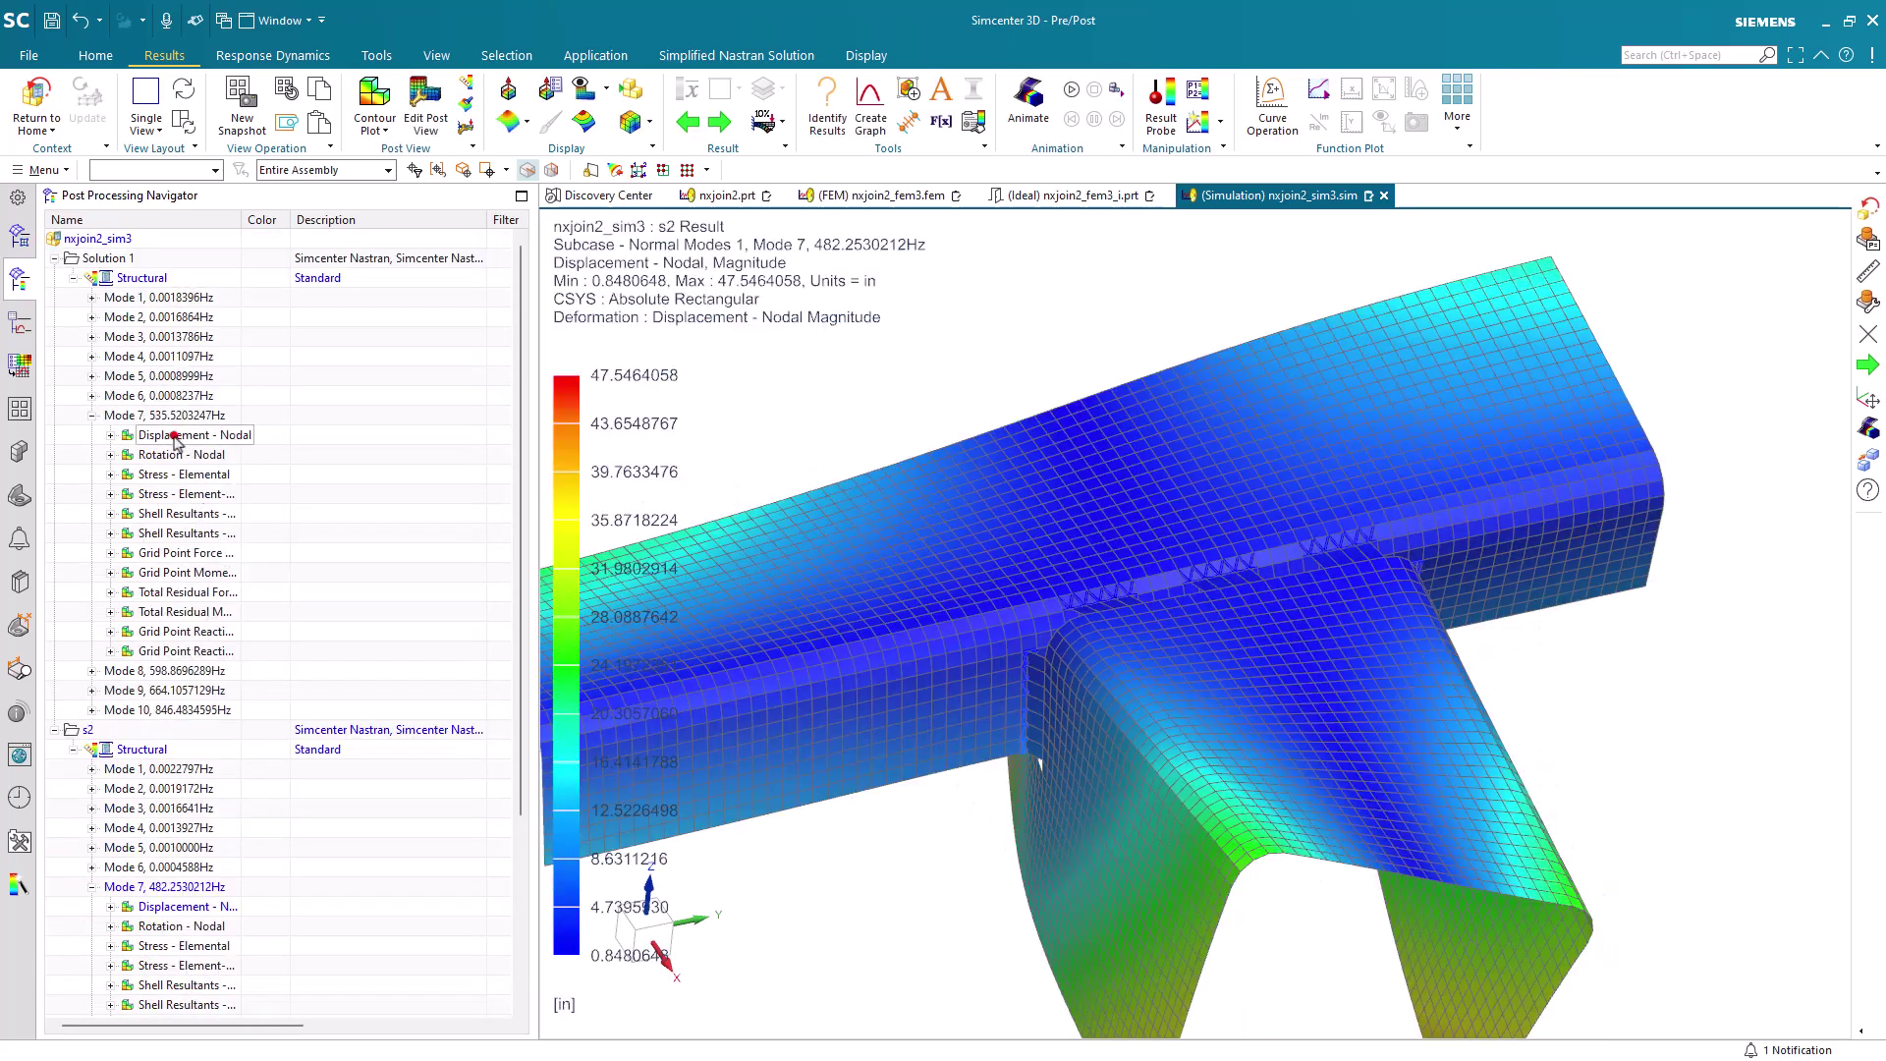
Show Solution 1's Mode 7 displacement in a second view, synchronized with s2's view.
drag(175, 439, 1155, 606)
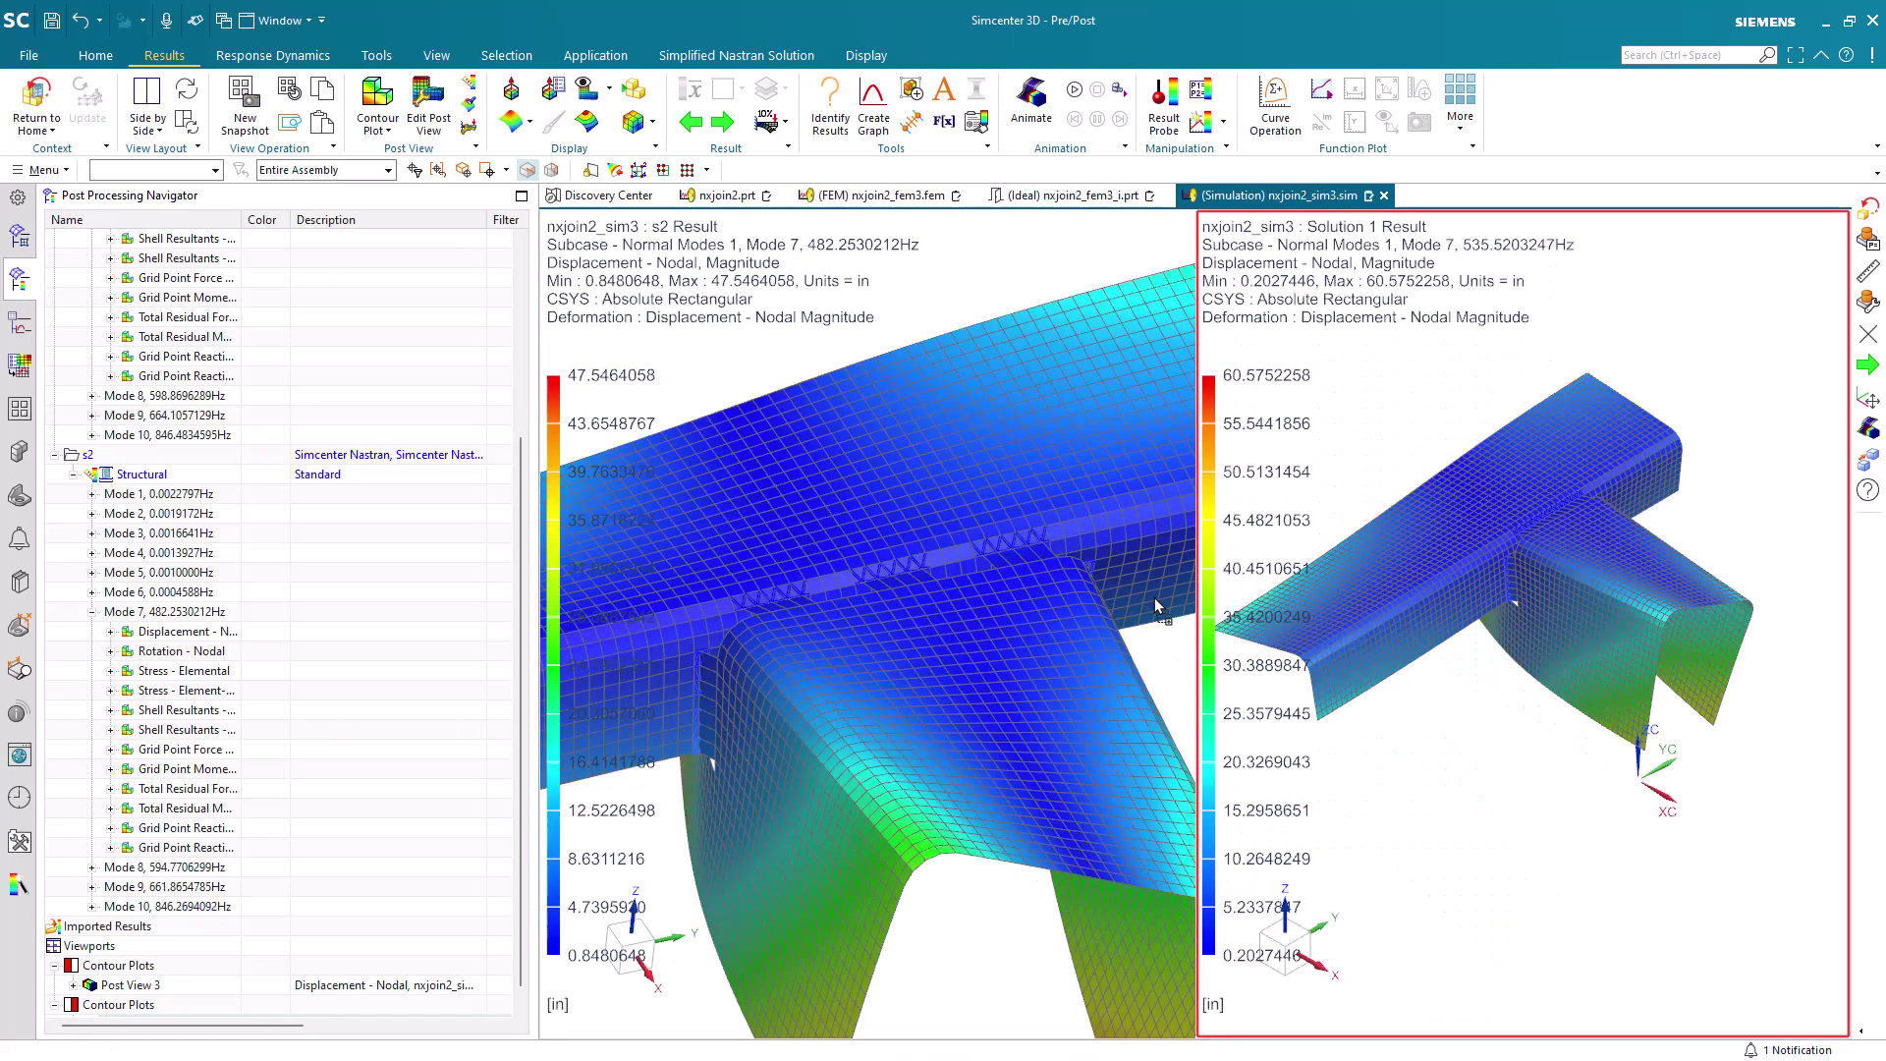
click(183, 118)
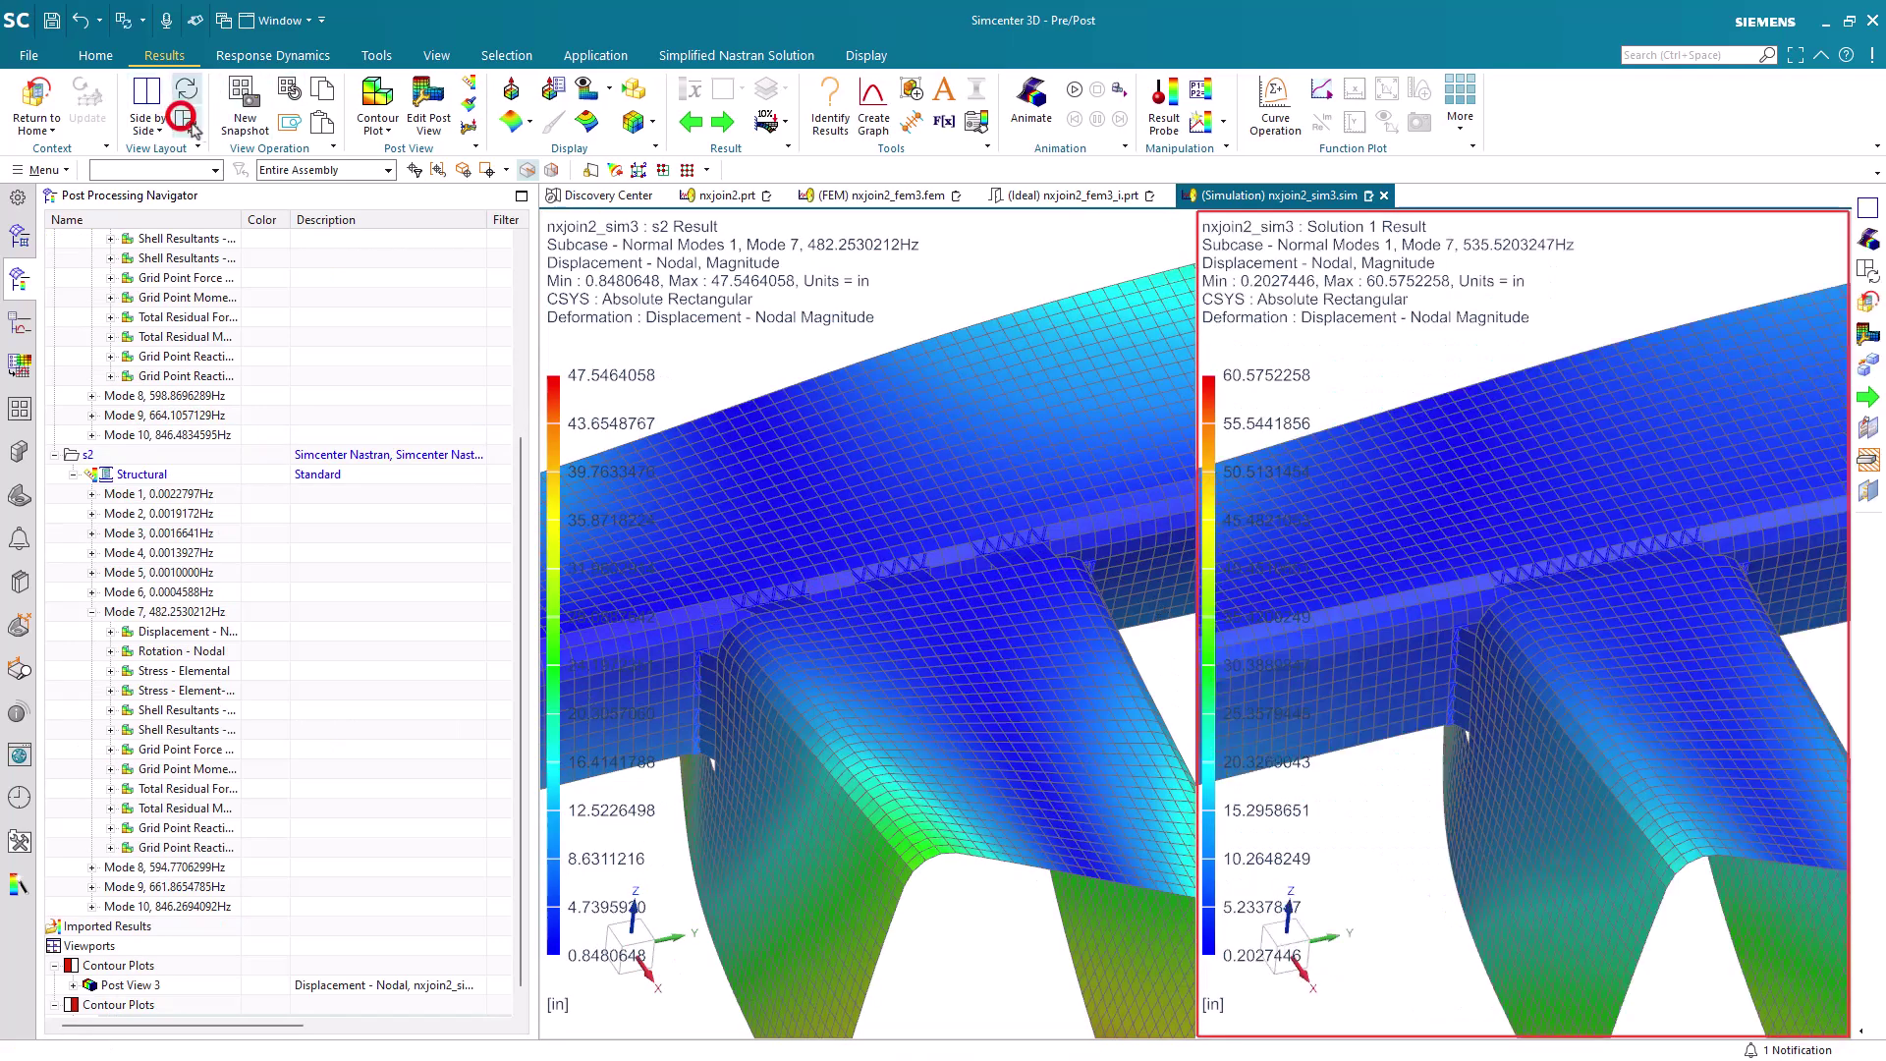
scroll(908, 585, down, 2)
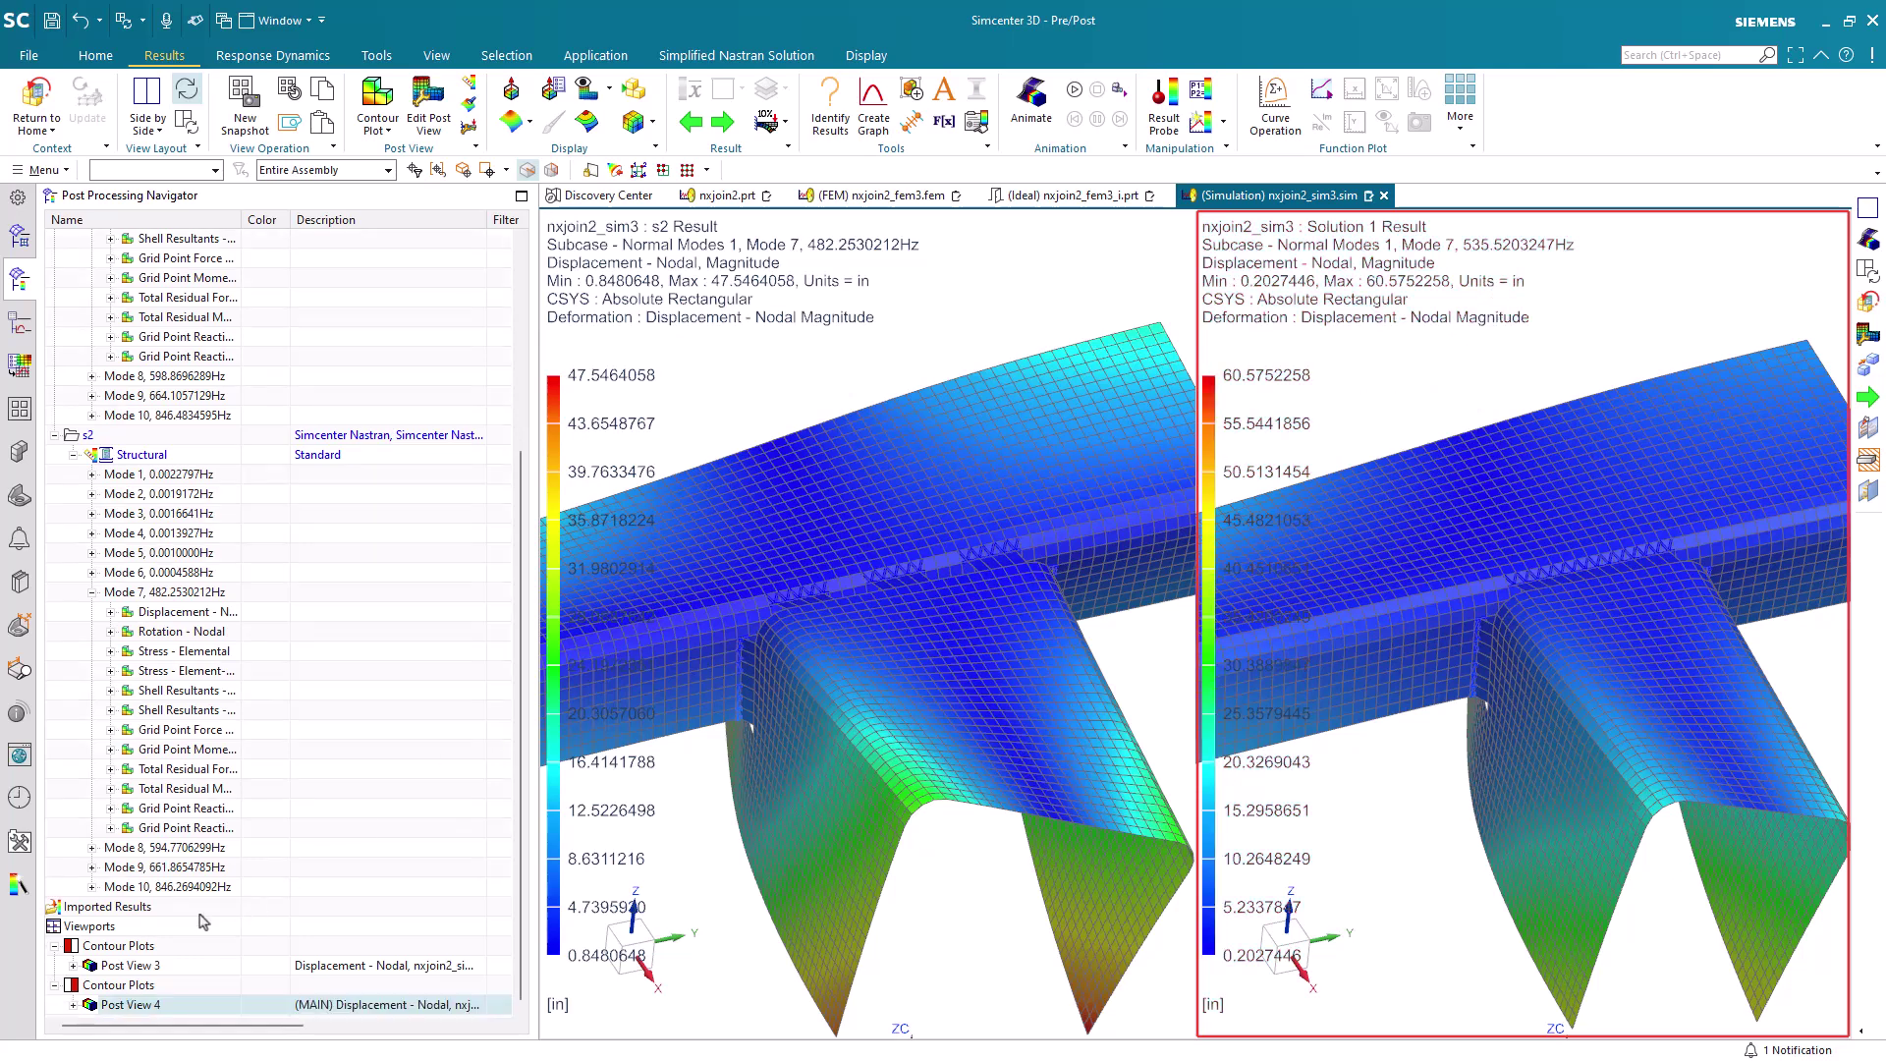
click(131, 965)
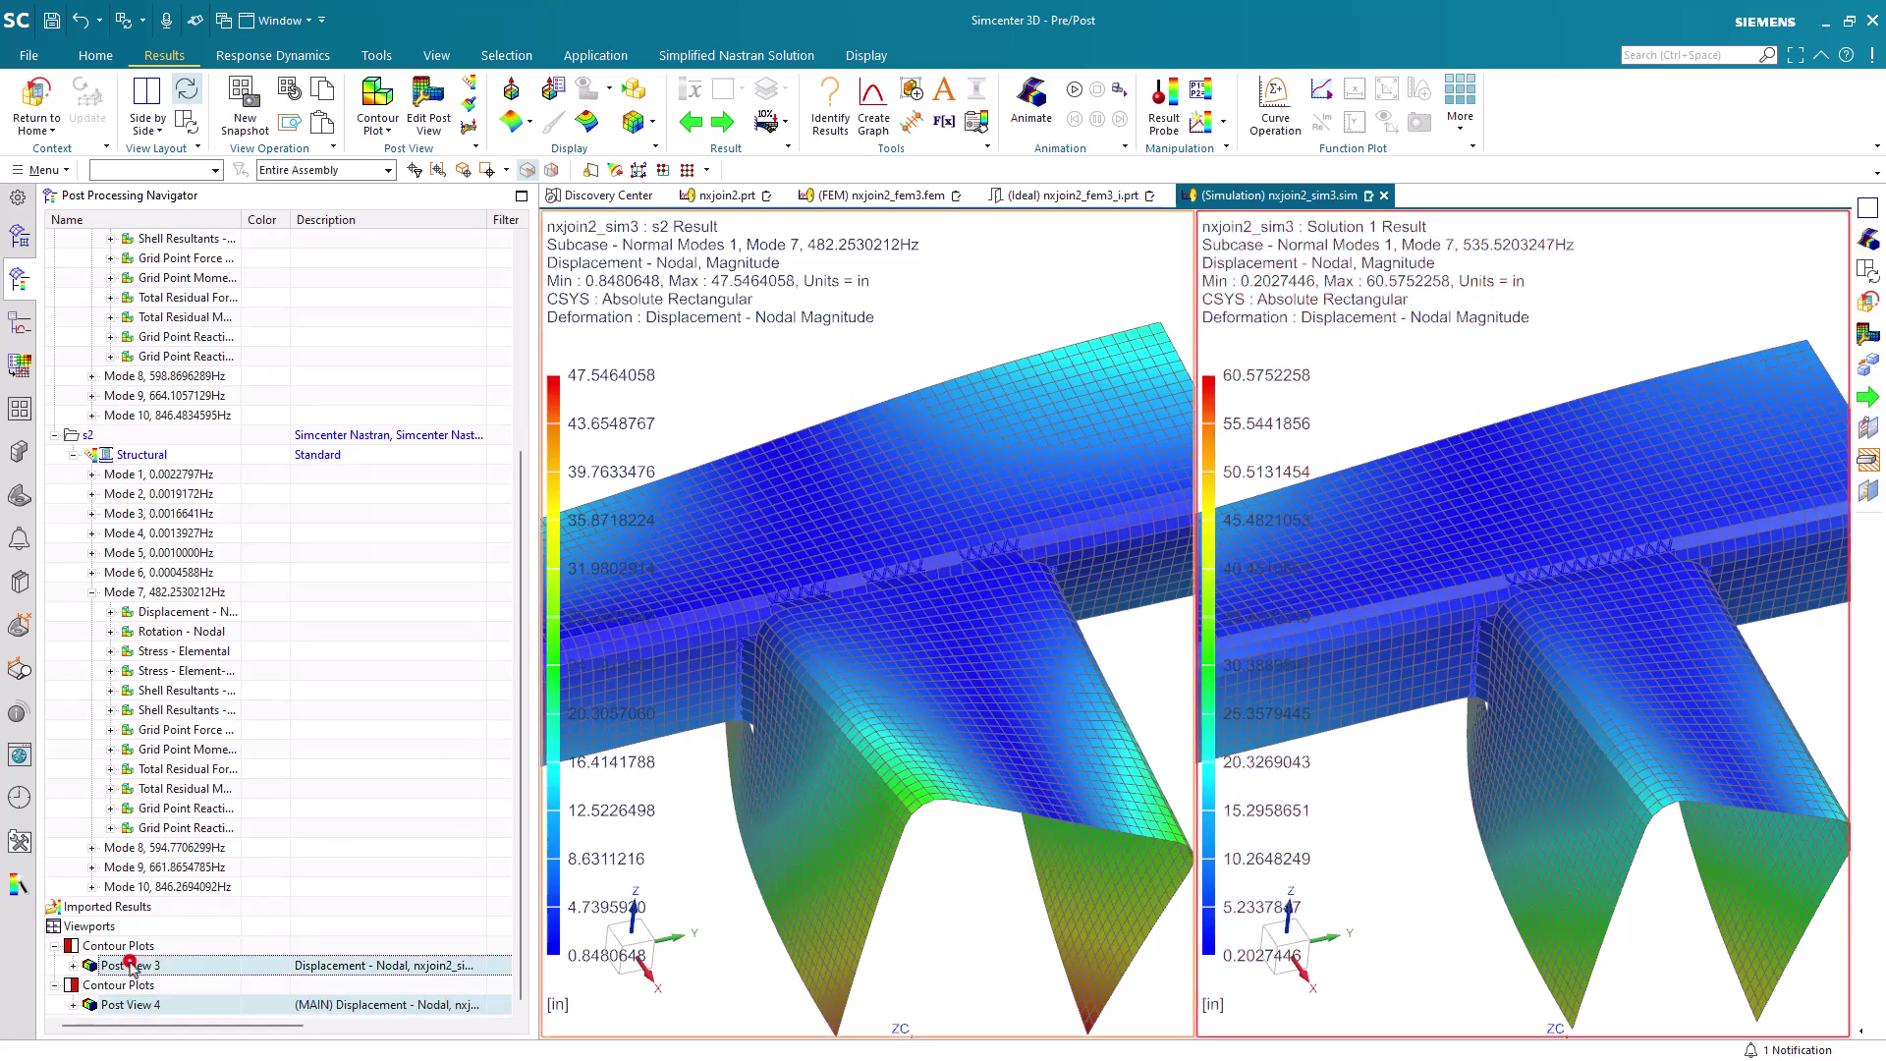
Animate both views as a Modal full-cycle animation with 55 frames.
click(1032, 104)
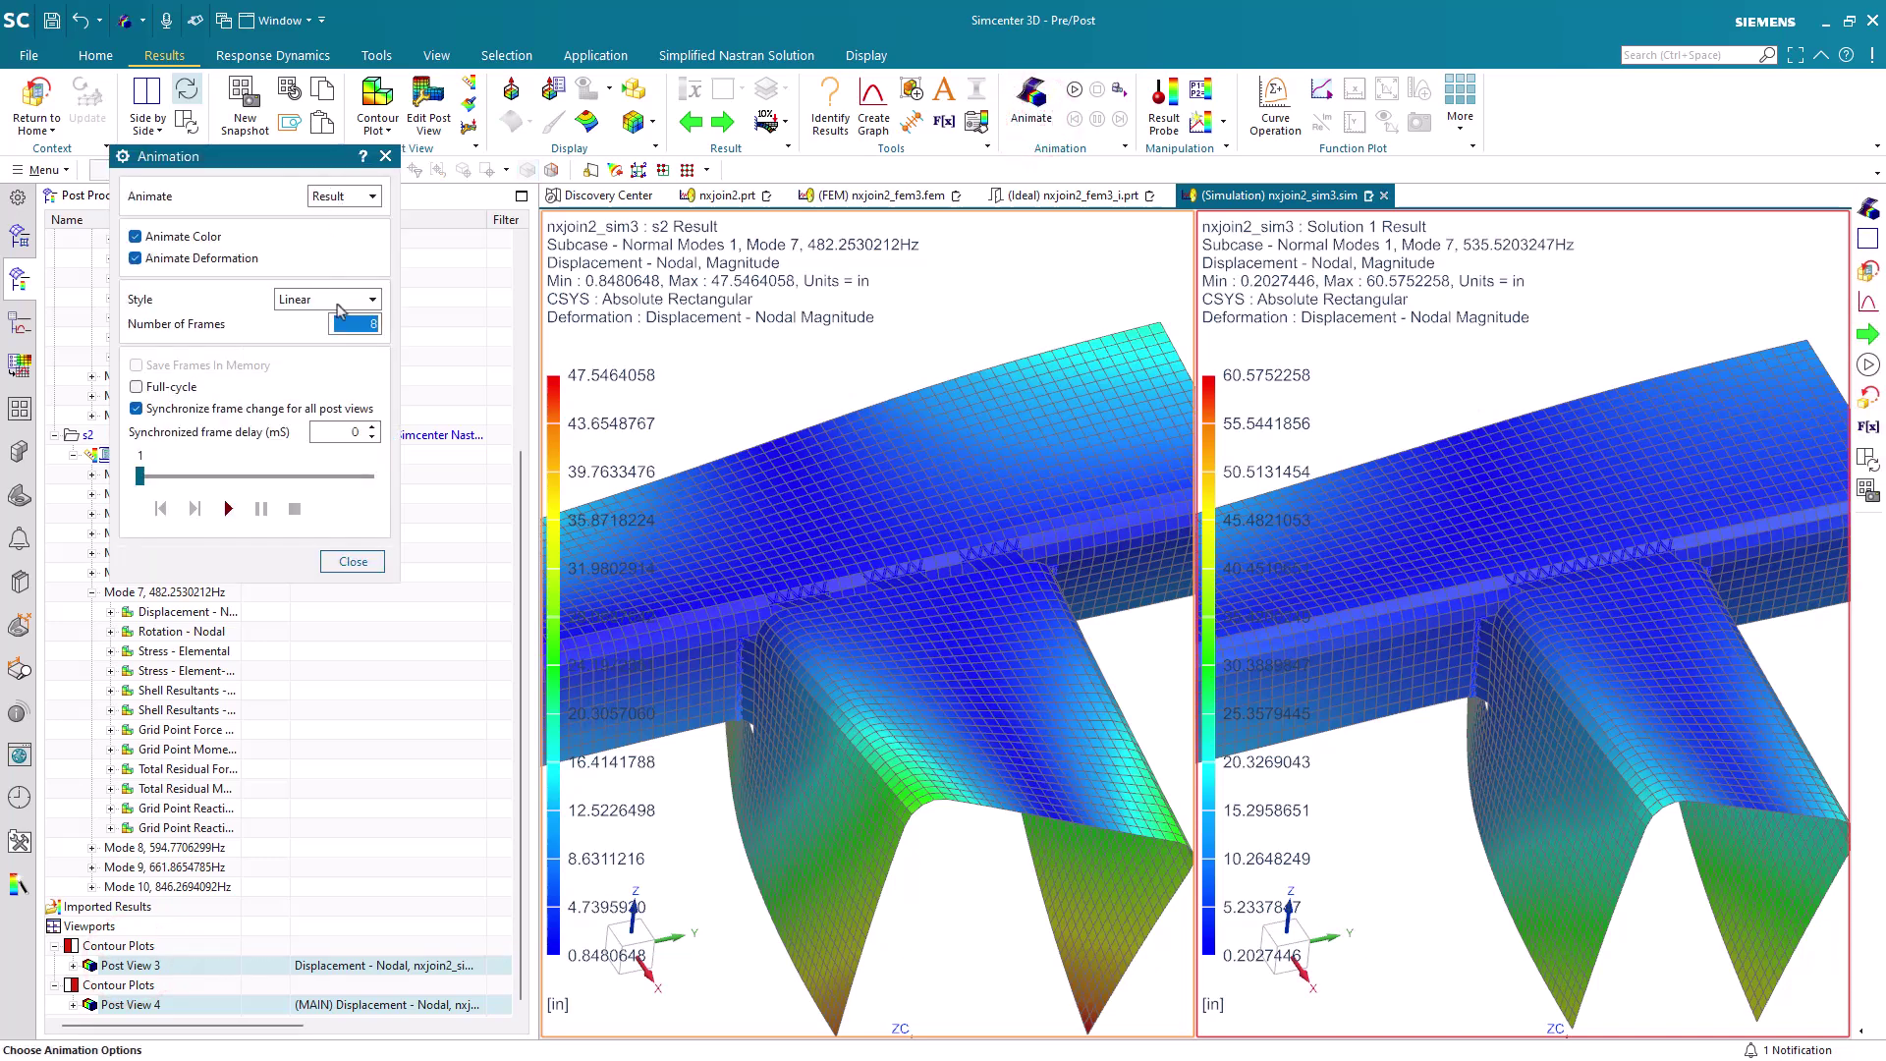
click(338, 299)
click(334, 319)
click(371, 325)
click(228, 508)
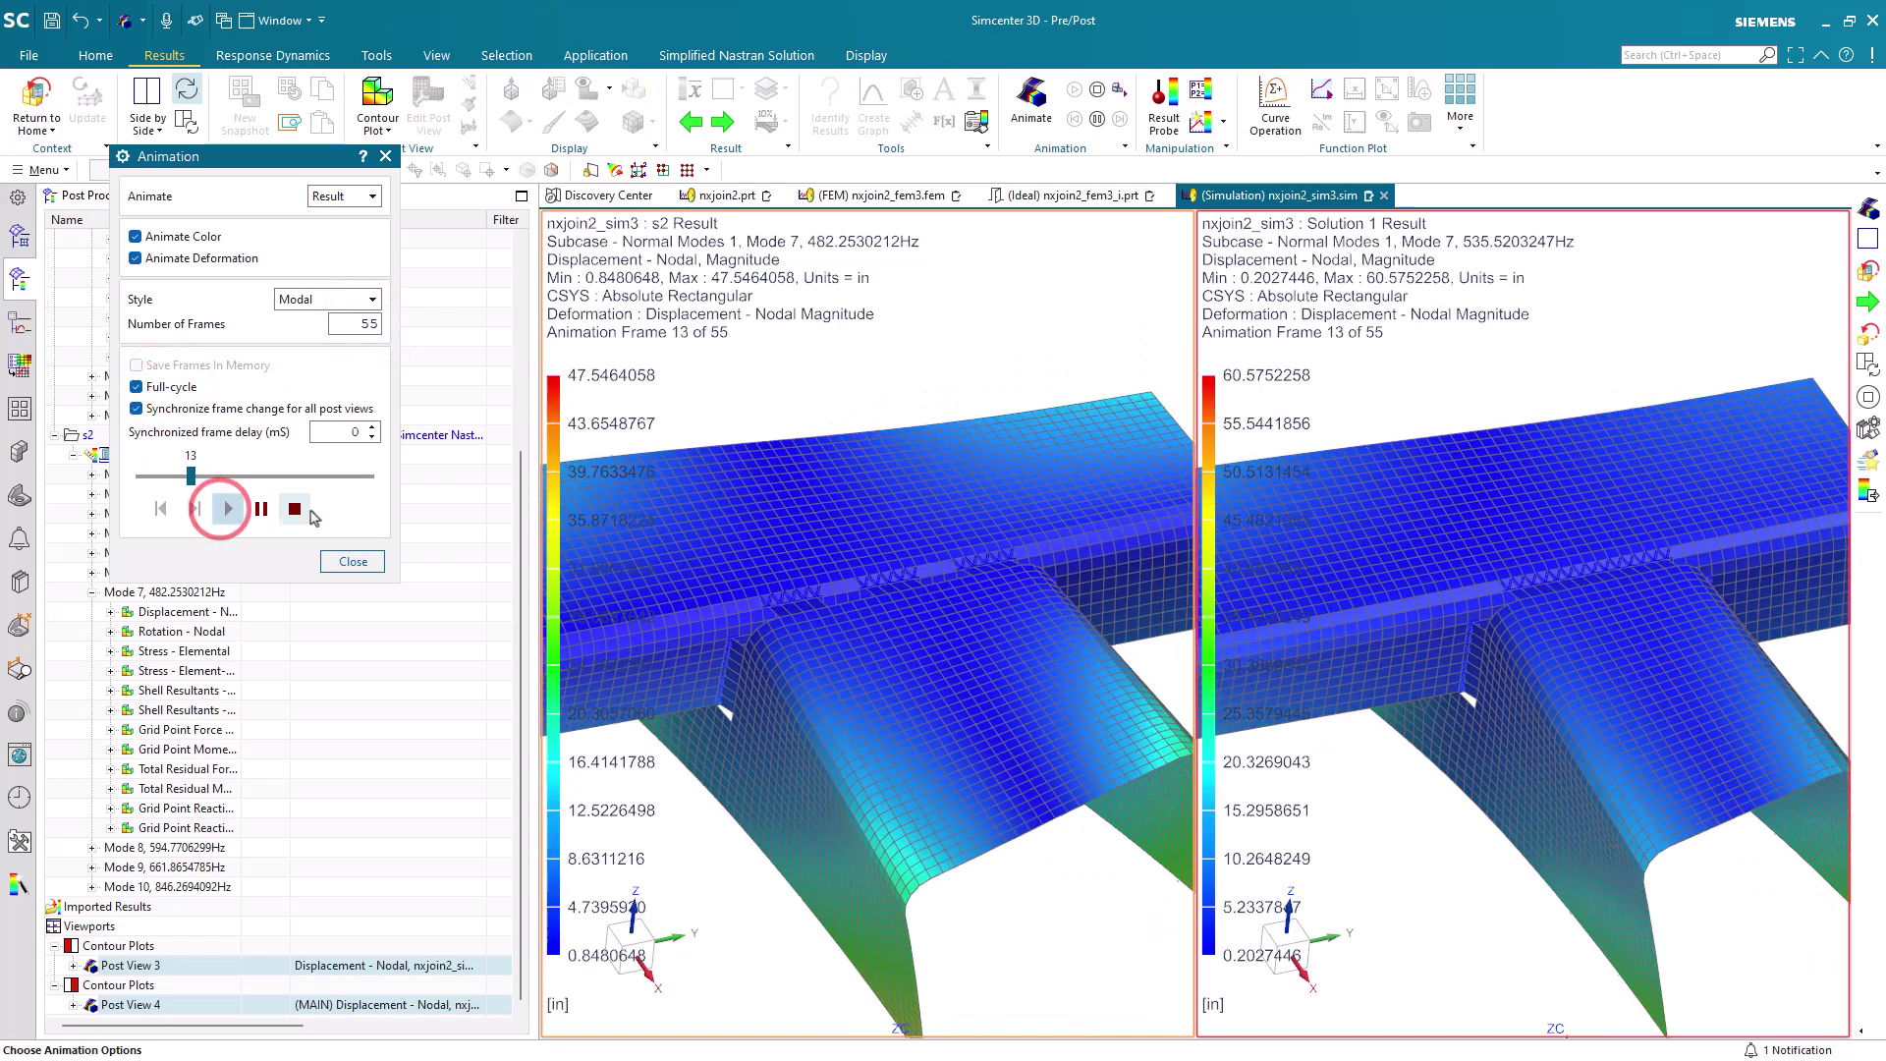